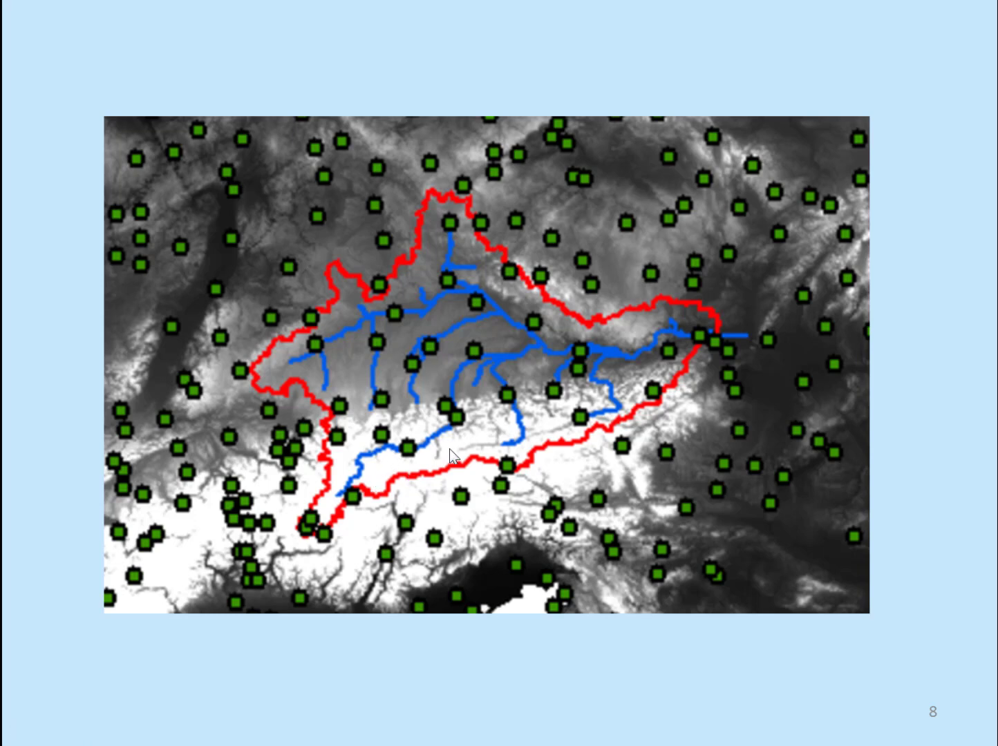
key("Right")
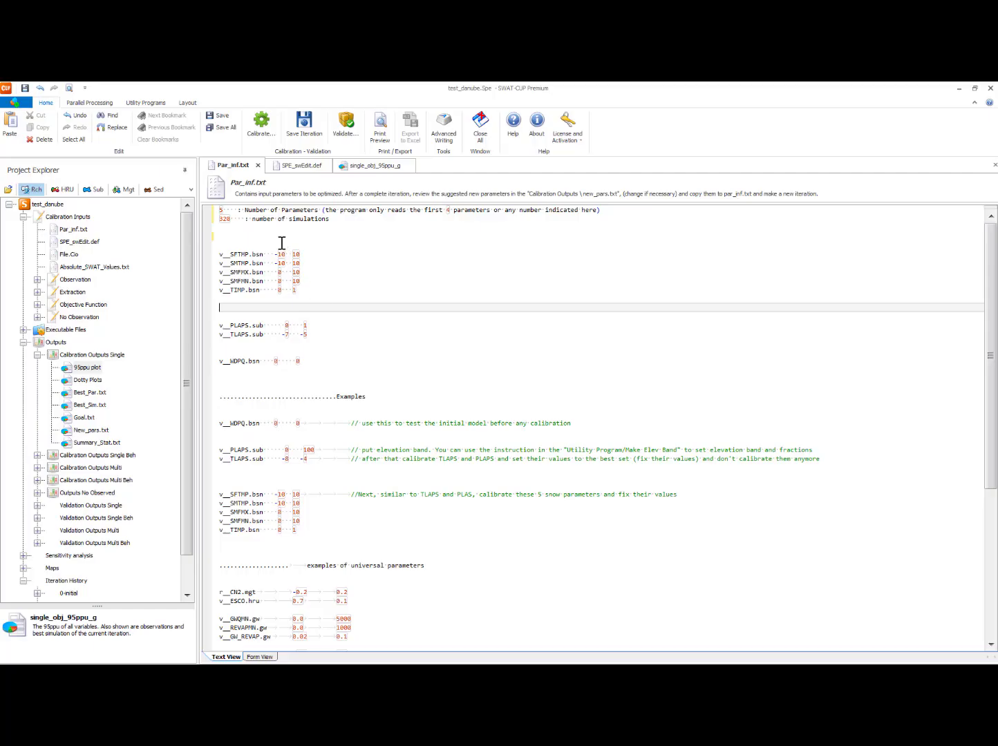
- Add a blank line above the SFTMP parameter in Par_inf.txt and set the number of parameters to 1
left_click(272, 242)
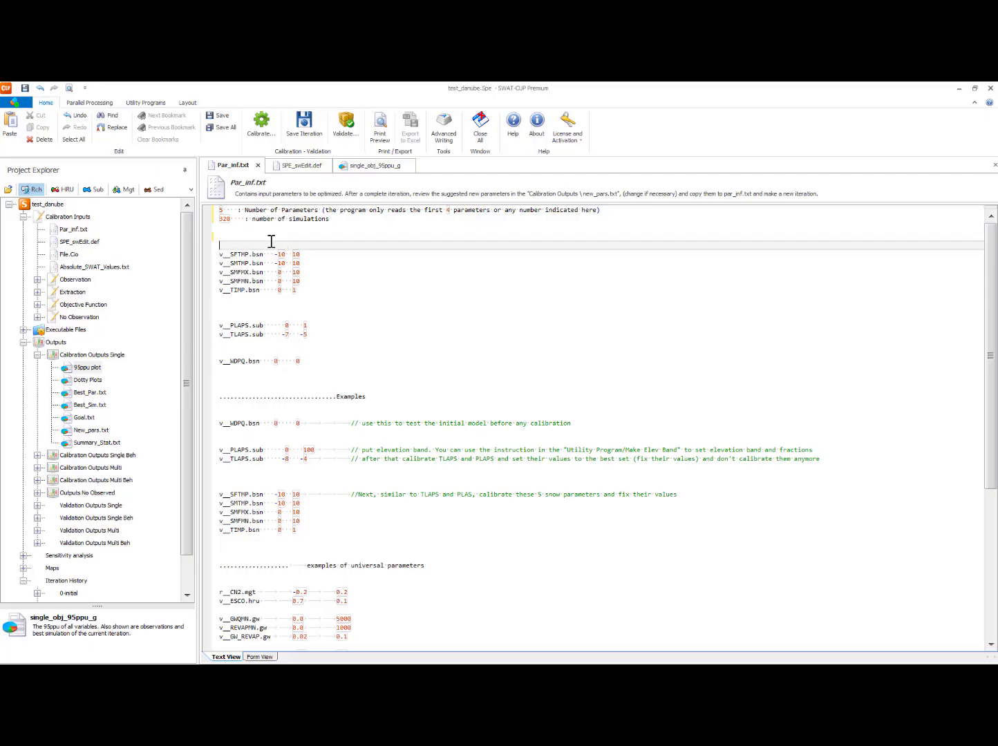
key("Return")
key("Up")
key("Up")
key("Up")
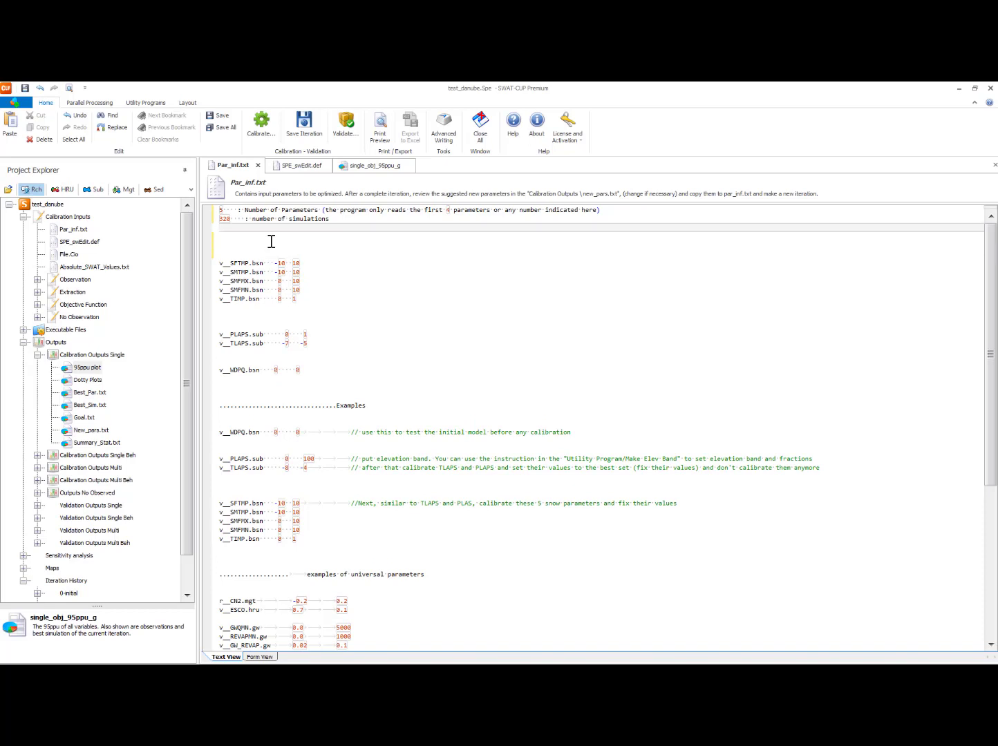
key("Up")
key("Up")
key("Delete")
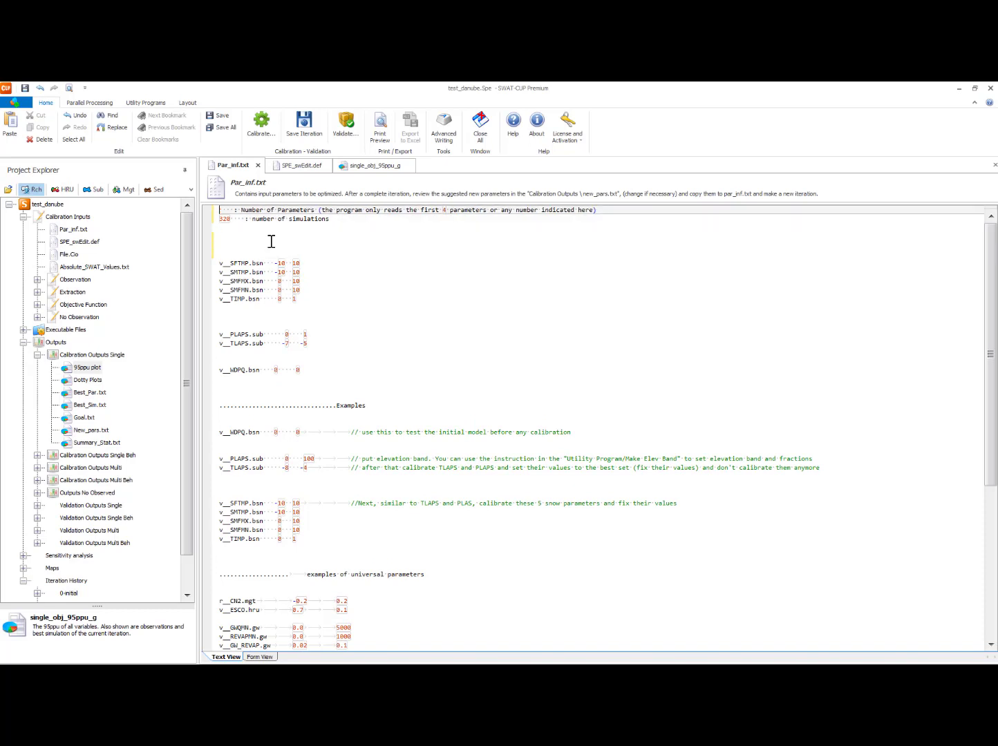
type("1")
- Set the number of simulations in Par_inf.txt to 1
key("Down")
key("Right")
key("Right")
key("BackSpace")
key("BackSpace")
key("BackSpace")
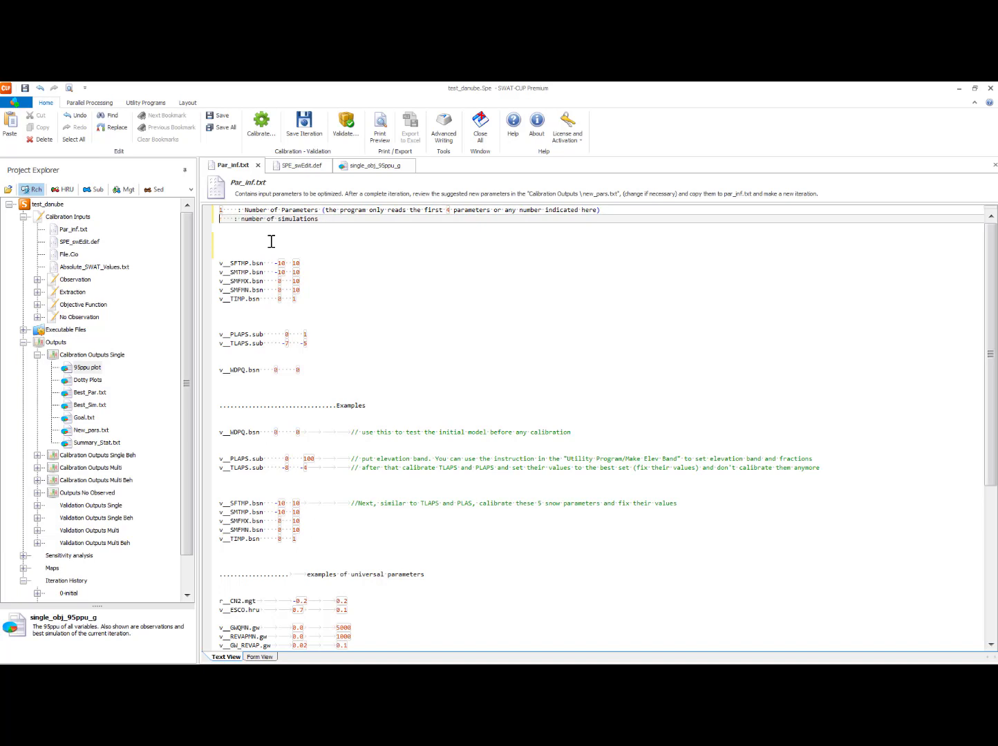
type("1")
- Copy the v__WDPQ.bsn 0 0 line to the blank space above the snow parameters and save Par_inf.txt
left_click_drag(300, 370, 220, 369)
key("ctrl+c")
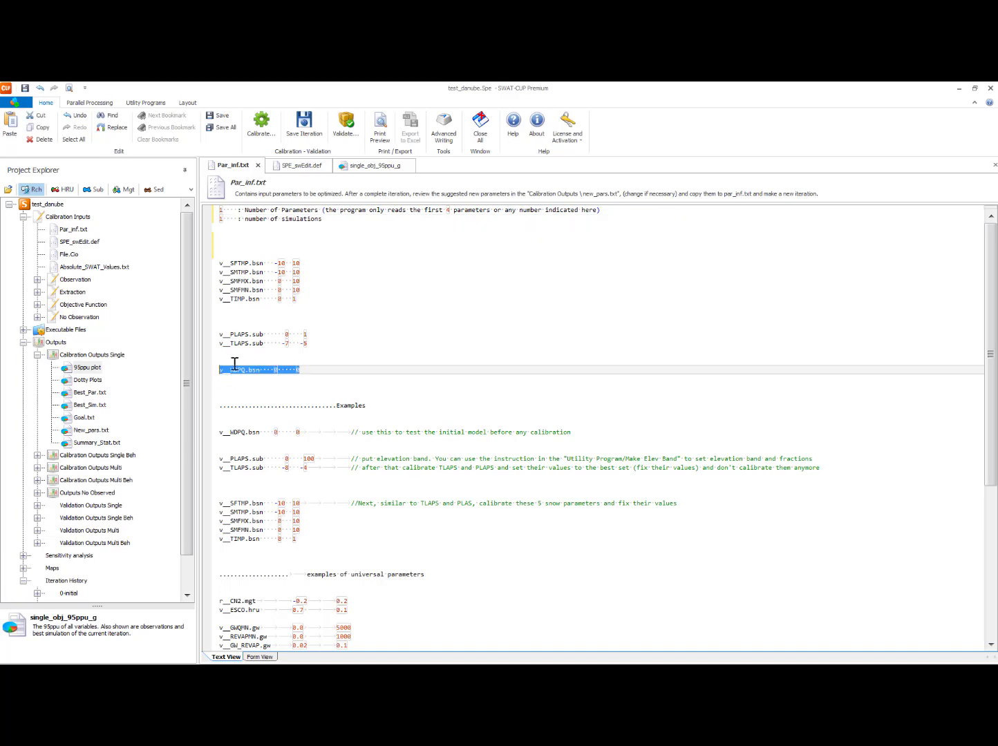
left_click(257, 246)
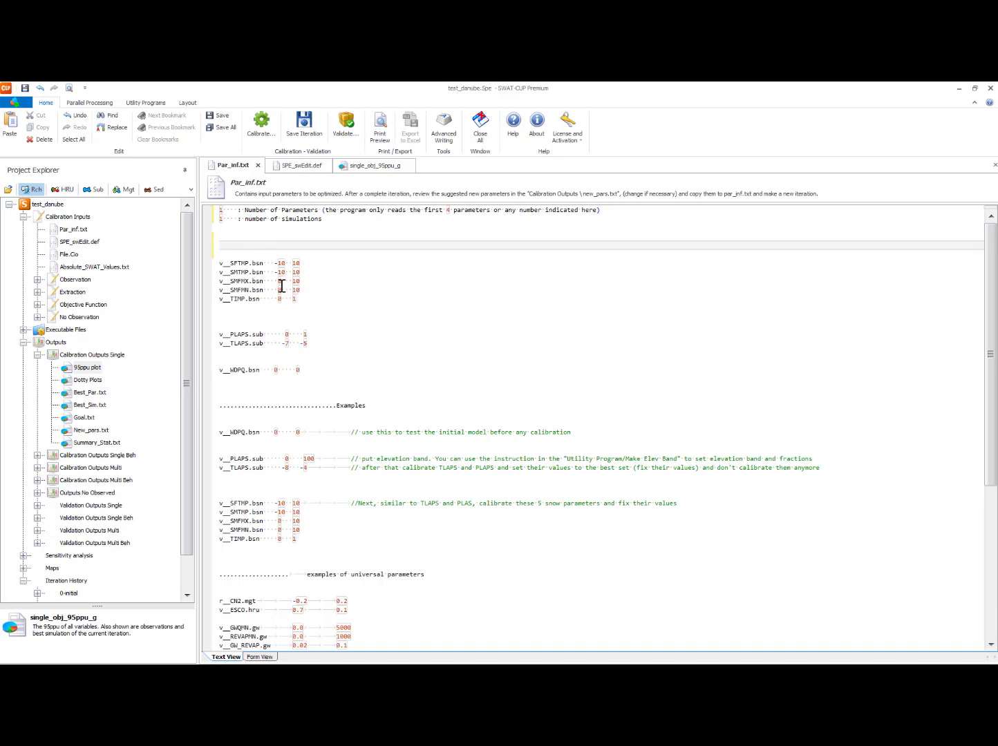
key("ctrl+v")
left_click(220, 115)
- Close the 95ppu plot, check the starting and ending simulation numbers in SPE_swEdit.def, and return to Par_inf.txt
left_click(409, 167)
left_click(320, 169)
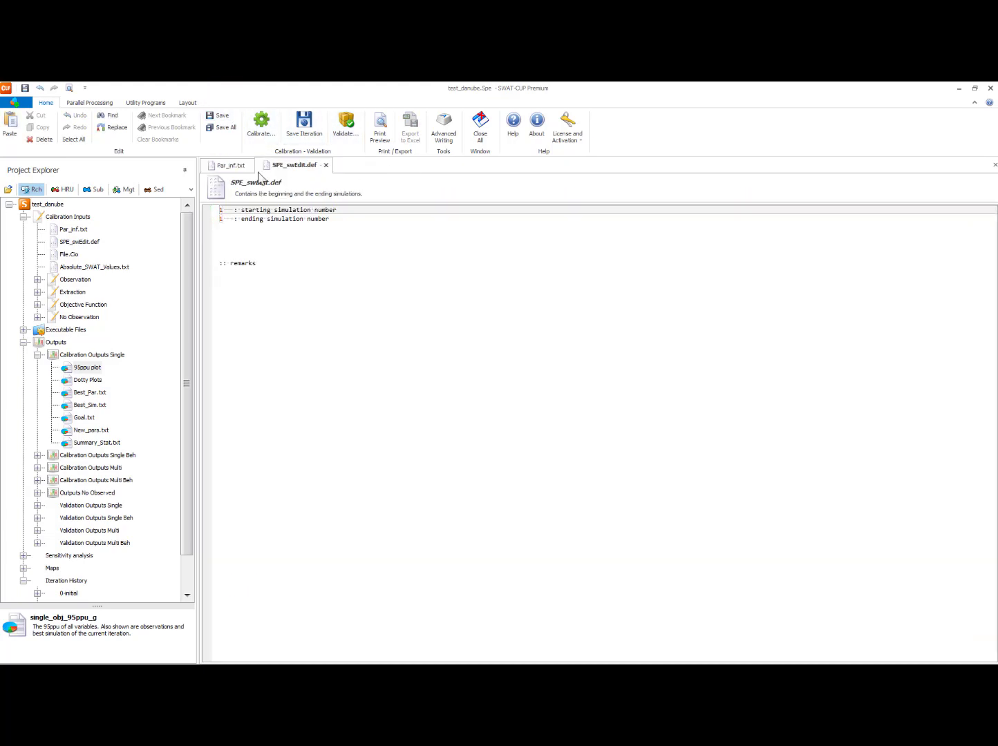
left_click(239, 167)
- Execute the SPE_pre.bat calibration step and close its console window
left_click(261, 124)
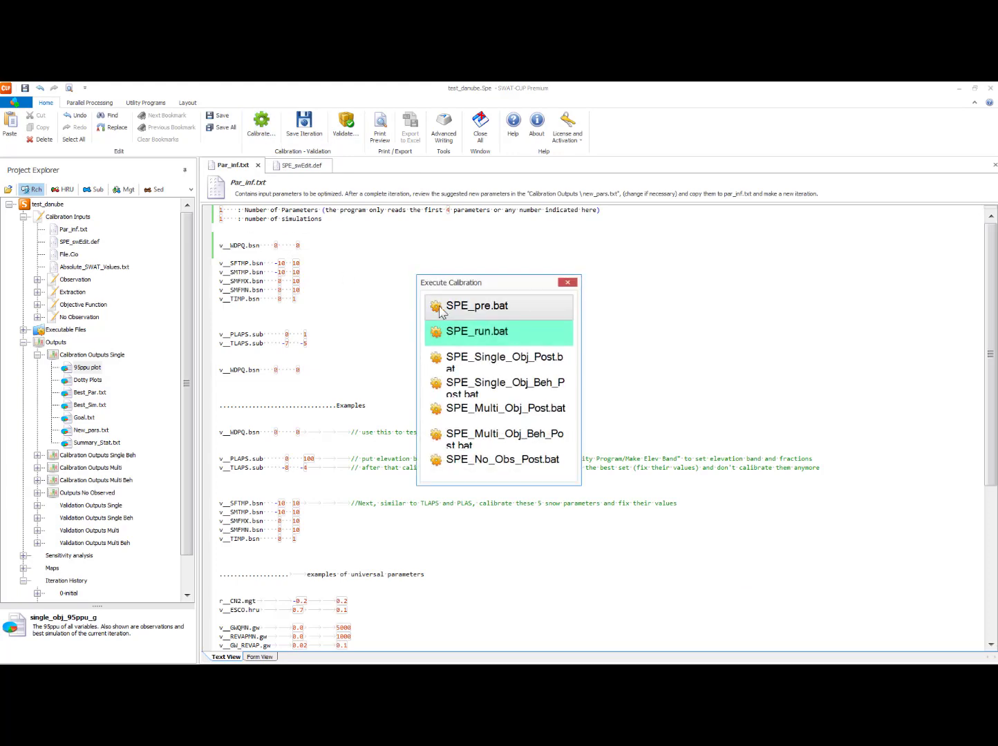
double_click(456, 308)
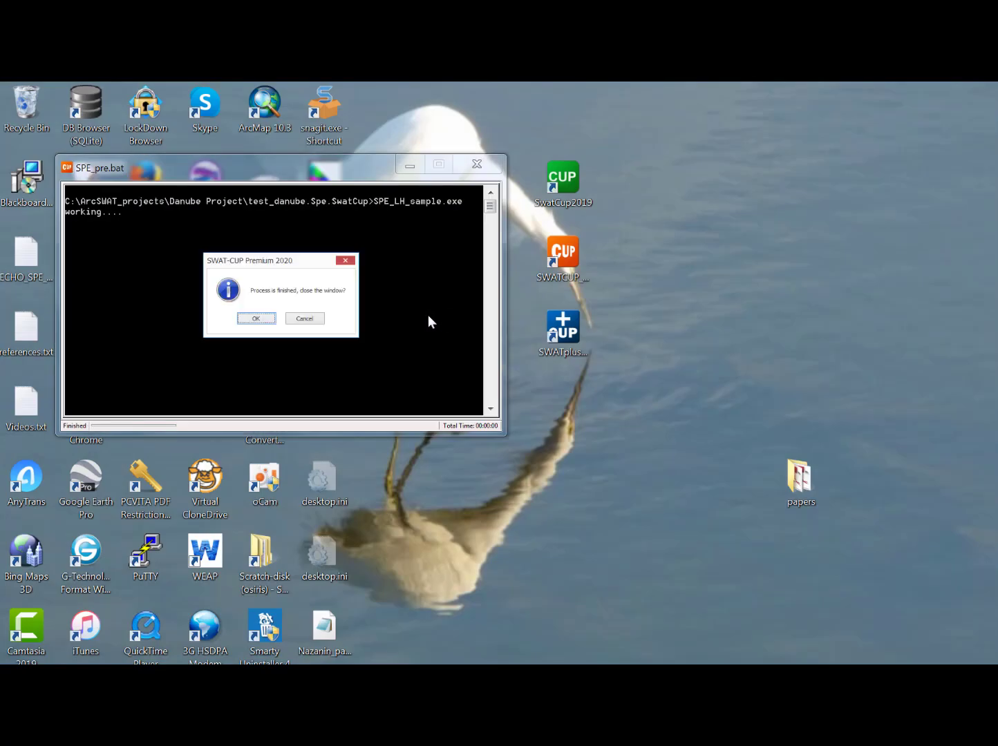
left_click(253, 318)
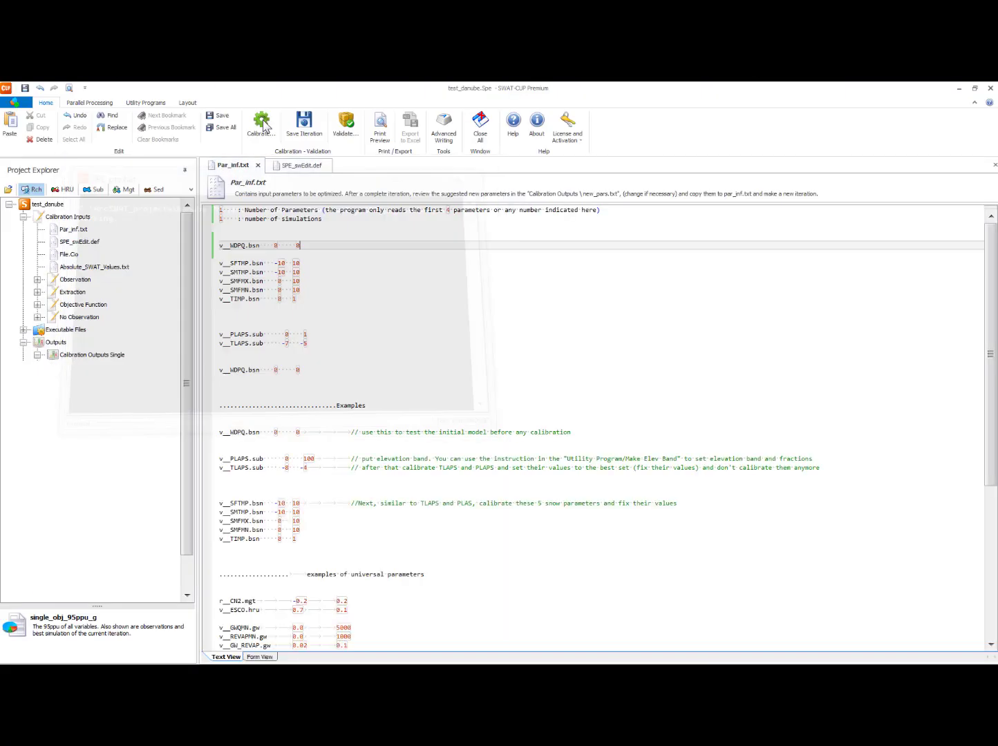
- Execute SPE_run.bat to run the model simulation and close its console window
left_click(262, 125)
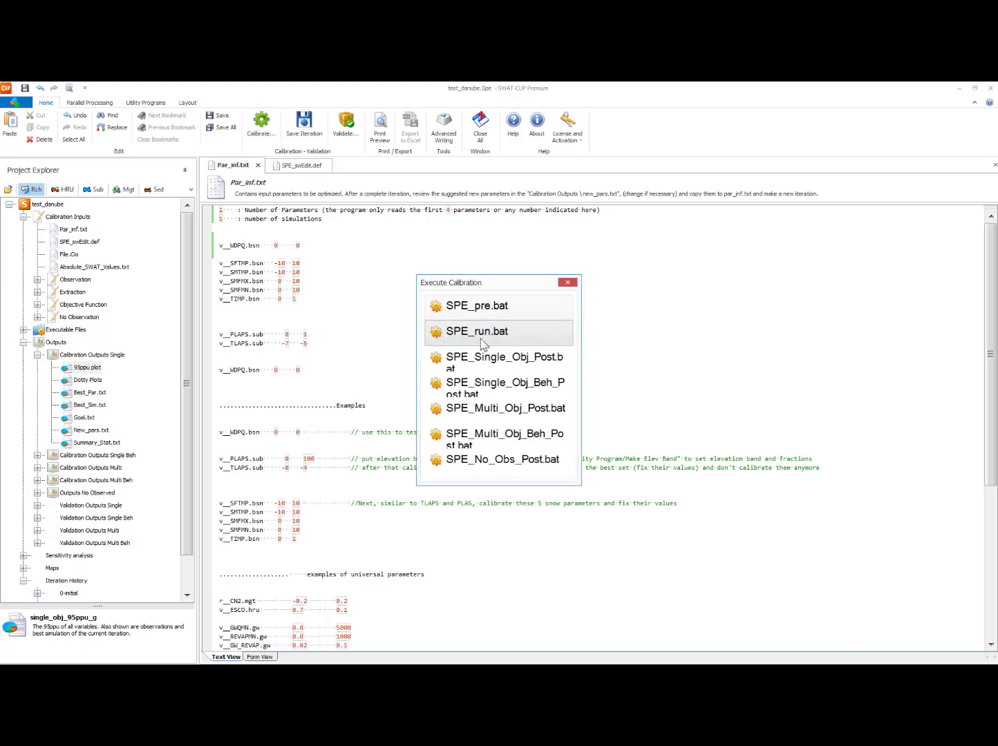
left_click(476, 332)
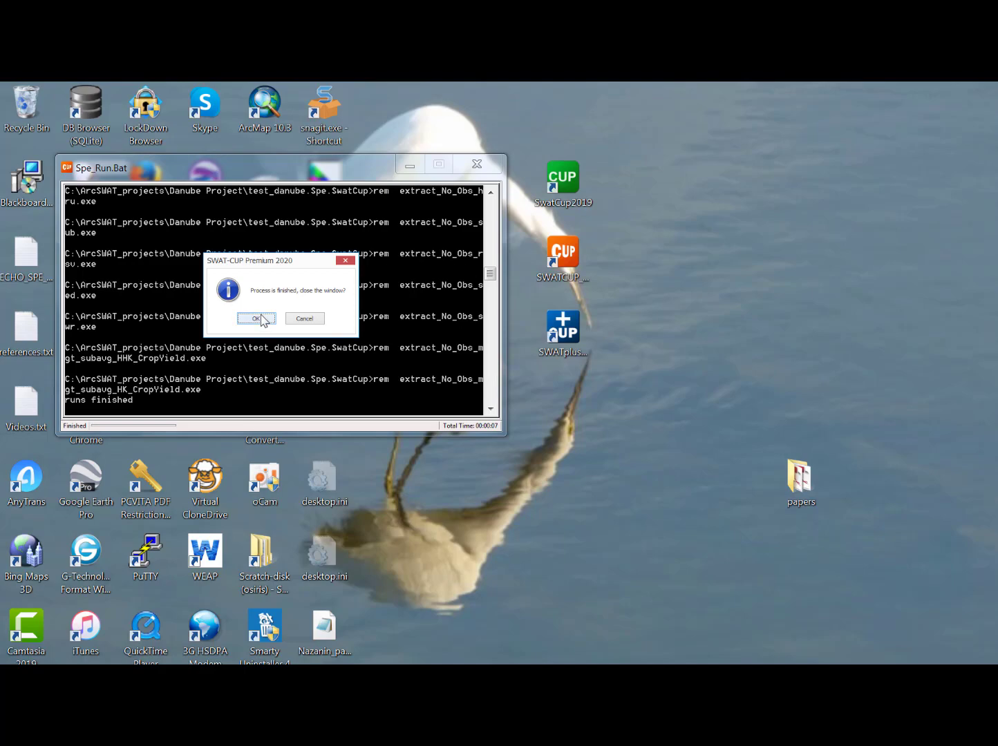
left_click(257, 317)
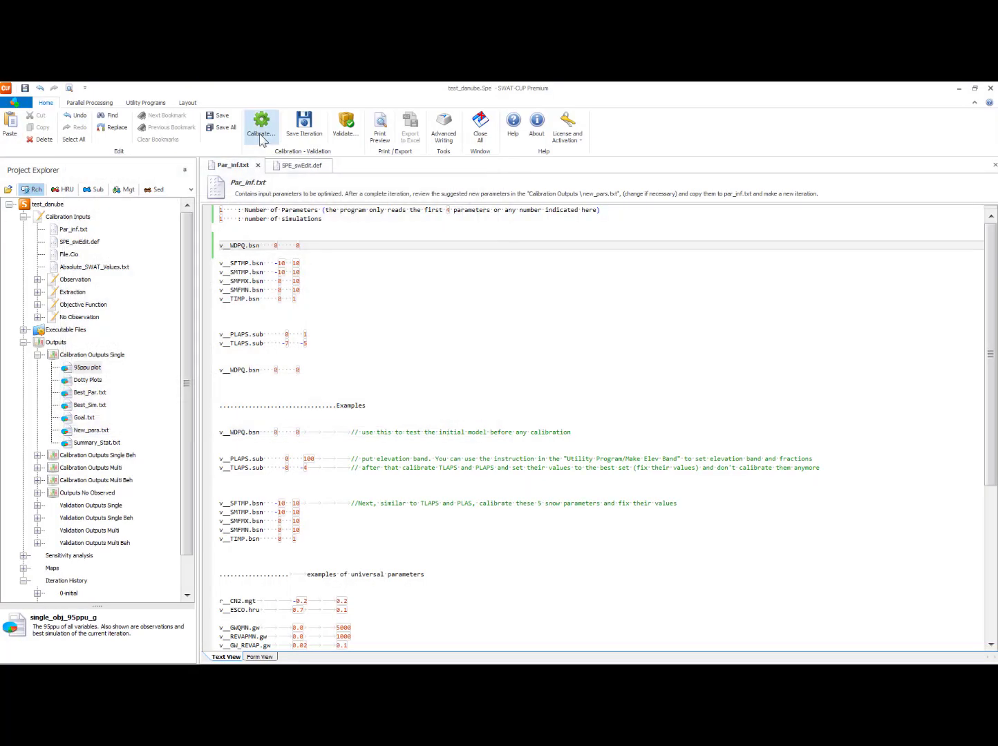
- Execute SPE_Single_Obj_Post.bat to post-process the single-objective results and close its console window
left_click(261, 140)
left_click(498, 360)
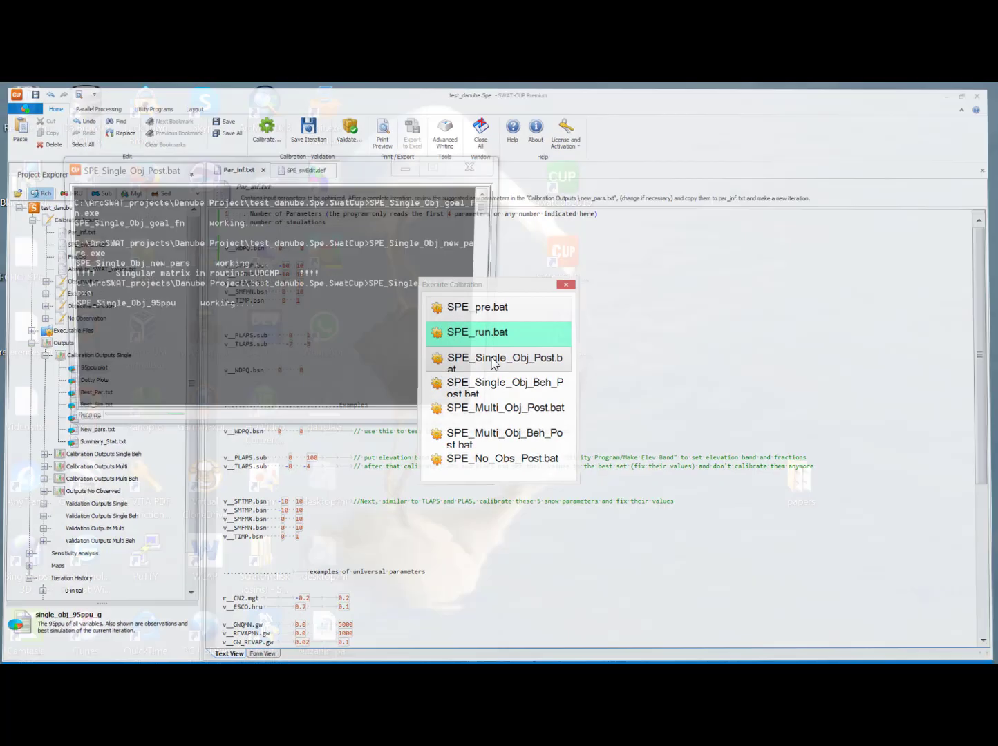
left_click(257, 318)
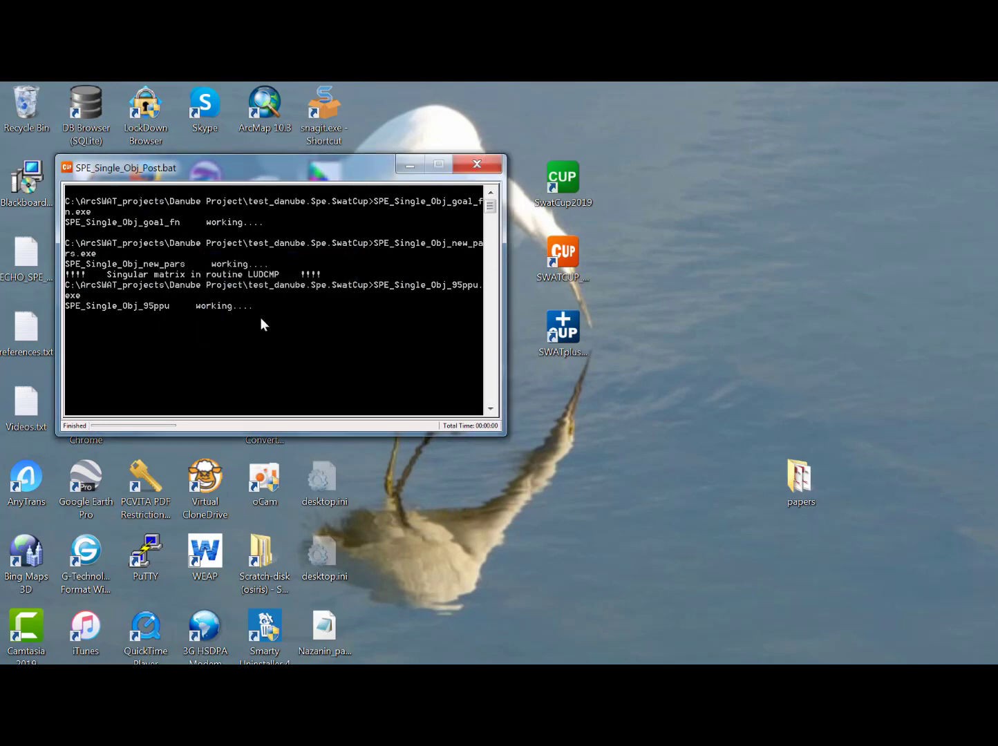
- Open the single-objective 95ppu plot, compare observed and simulated flow across successive outlet records, and return to the first record
left_click(84, 370)
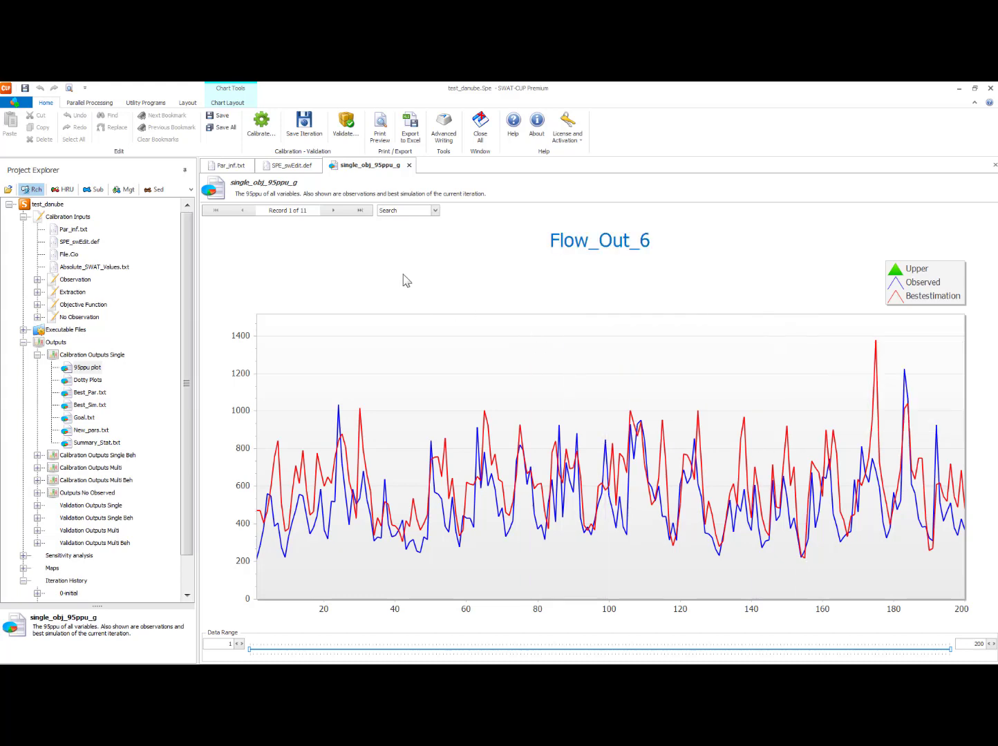
left_click(334, 210)
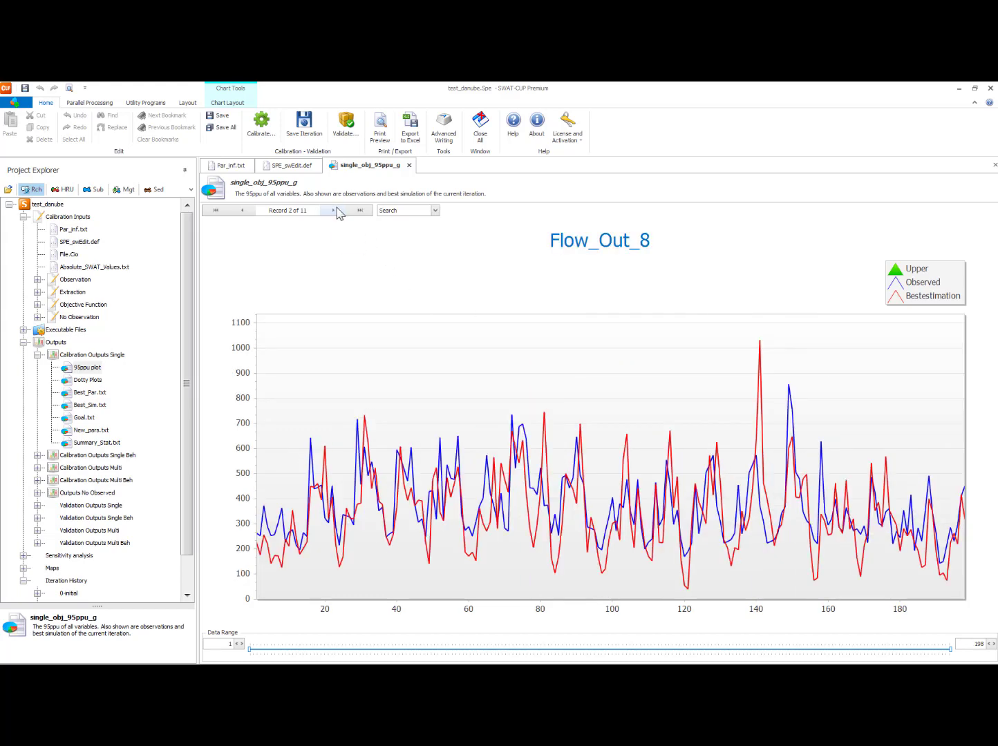
mouse_move(603, 672)
left_click(334, 210)
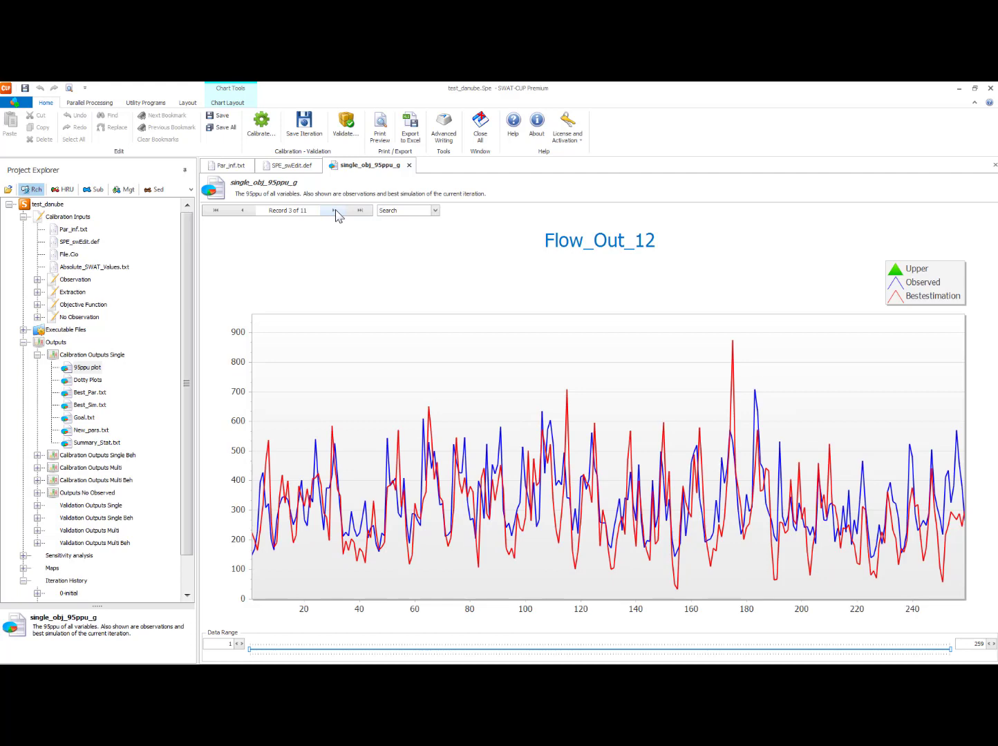
left_click(334, 211)
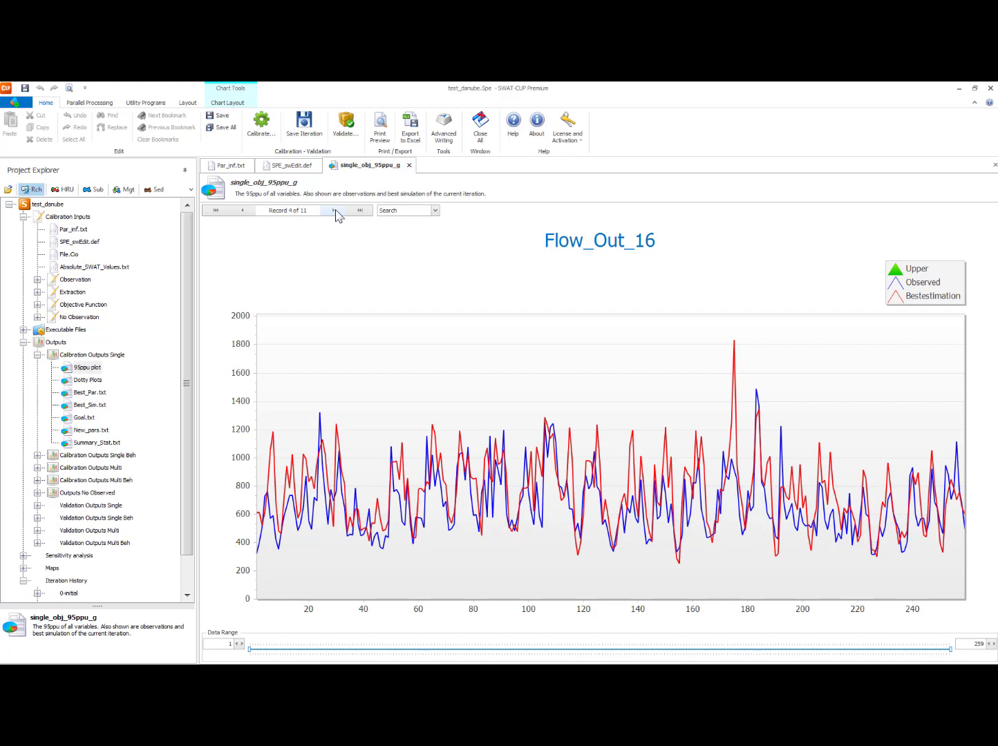
left_click(335, 210)
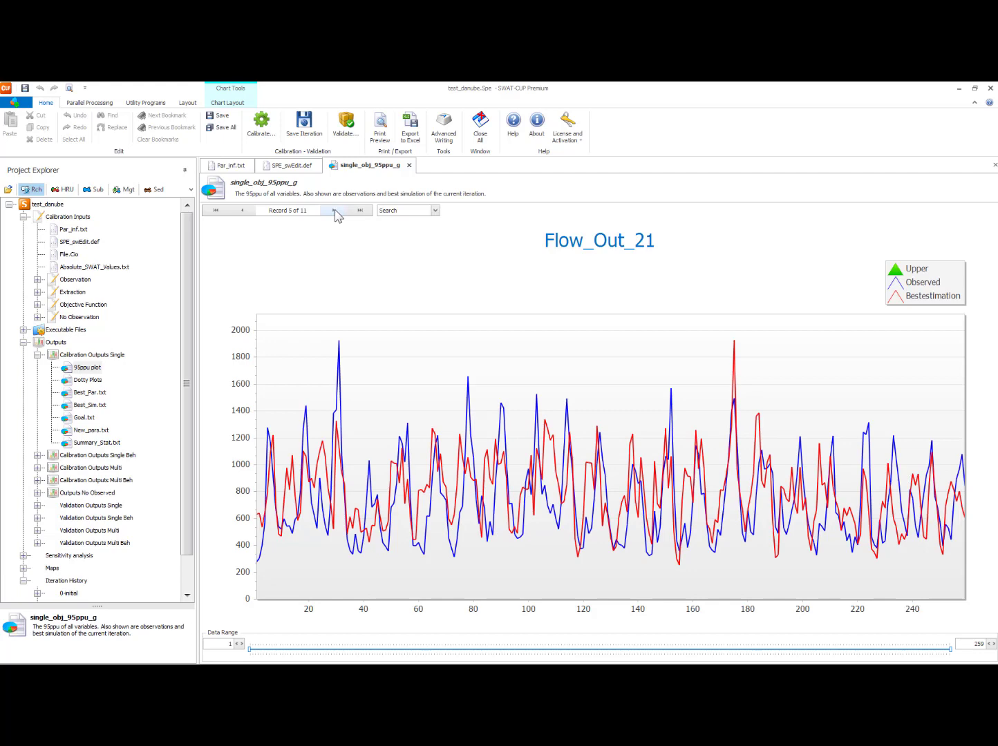
left_click(334, 210)
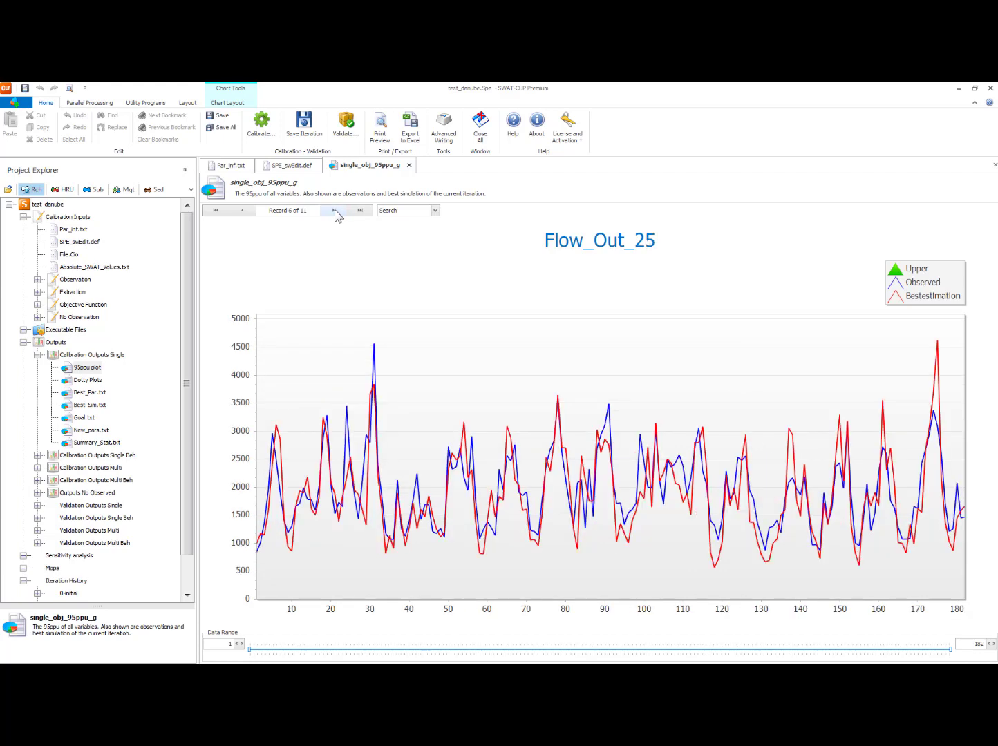
left_click(334, 210)
left_click(216, 211)
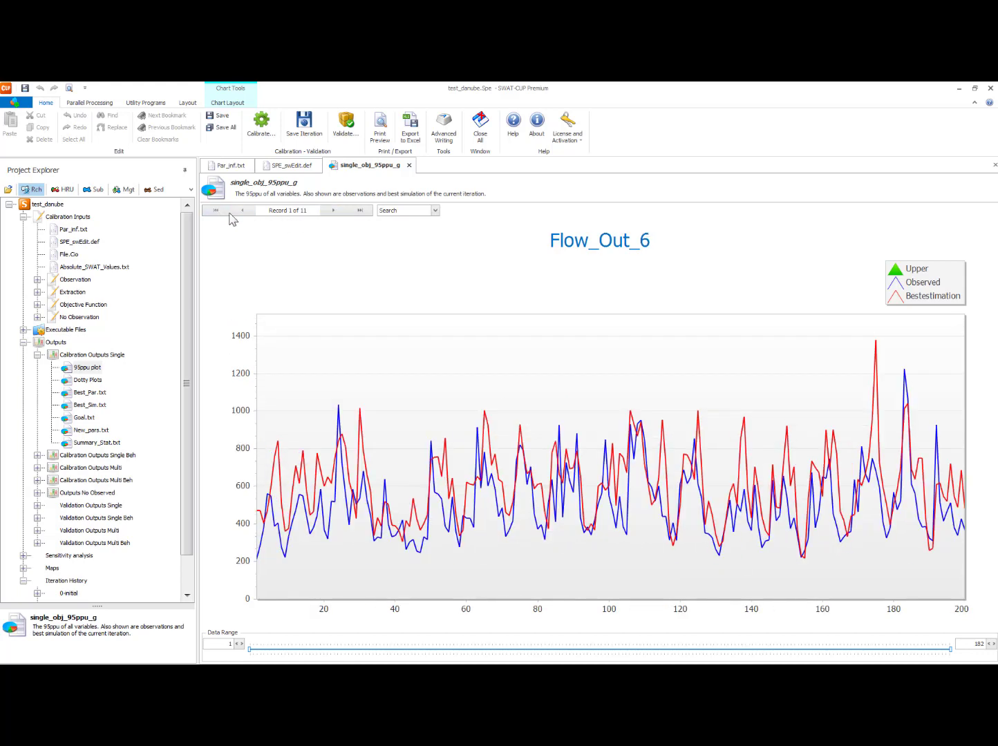
- Switch to the ArcMap project Danube1.mdb, examine the numbered subbasins upstream of the outlets, and minimize it
mouse_move(887, 404)
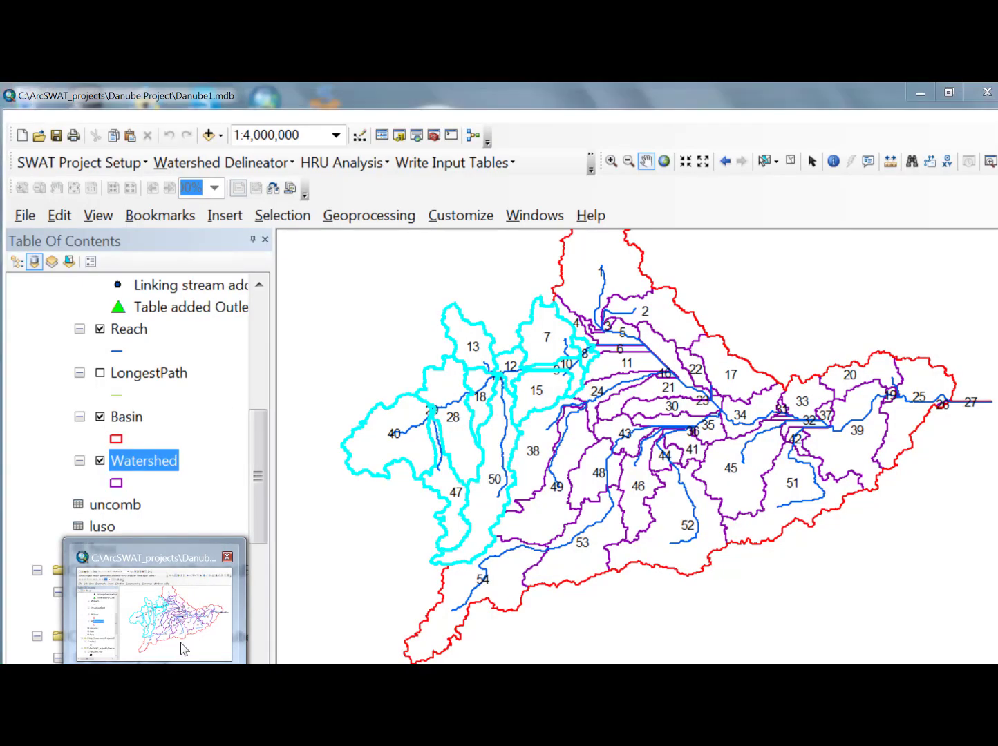
left_click(183, 647)
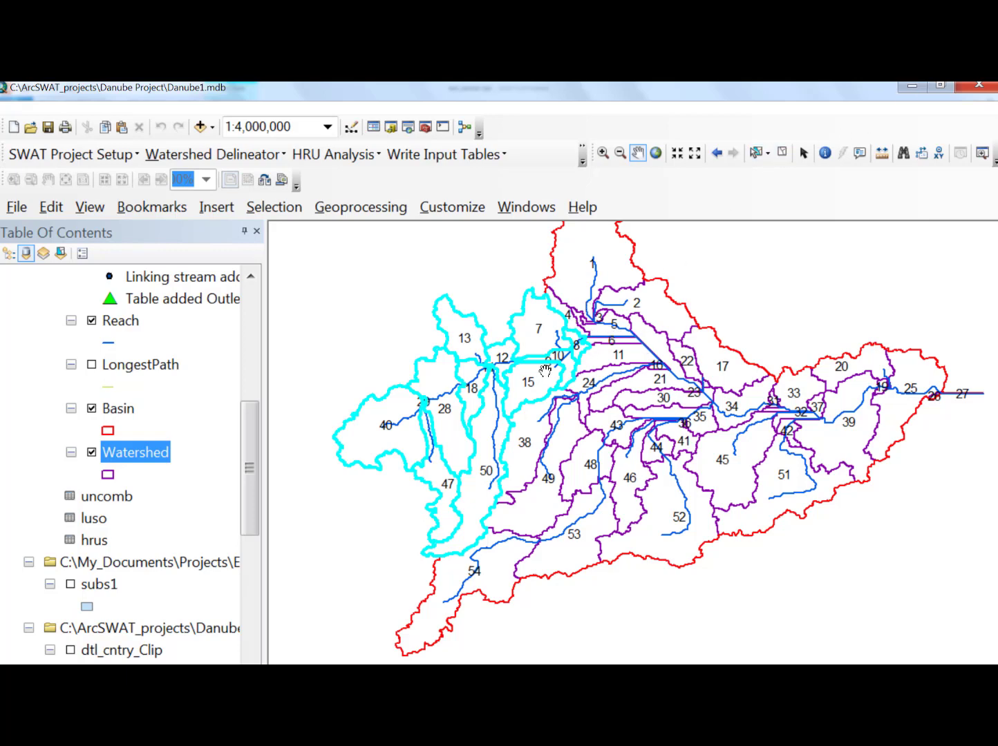
left_click(913, 88)
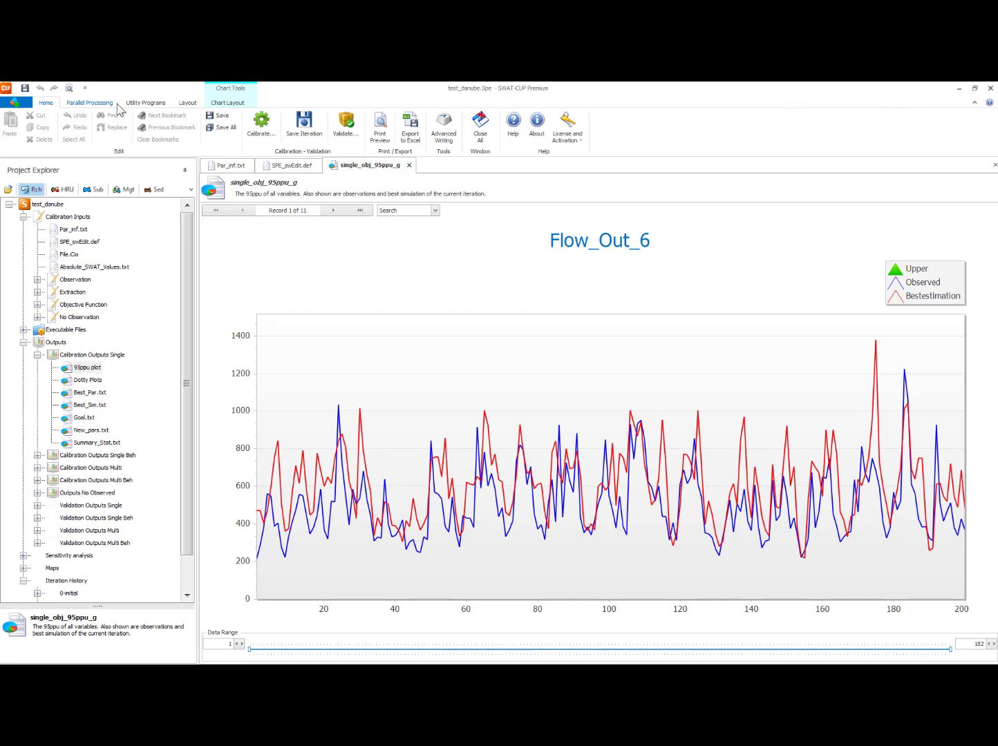
- Browse the Upstream Subbasins utility folder and read the input file instructions for Upstream_subbasins.exe in READ_ME.pdf
left_click(147, 103)
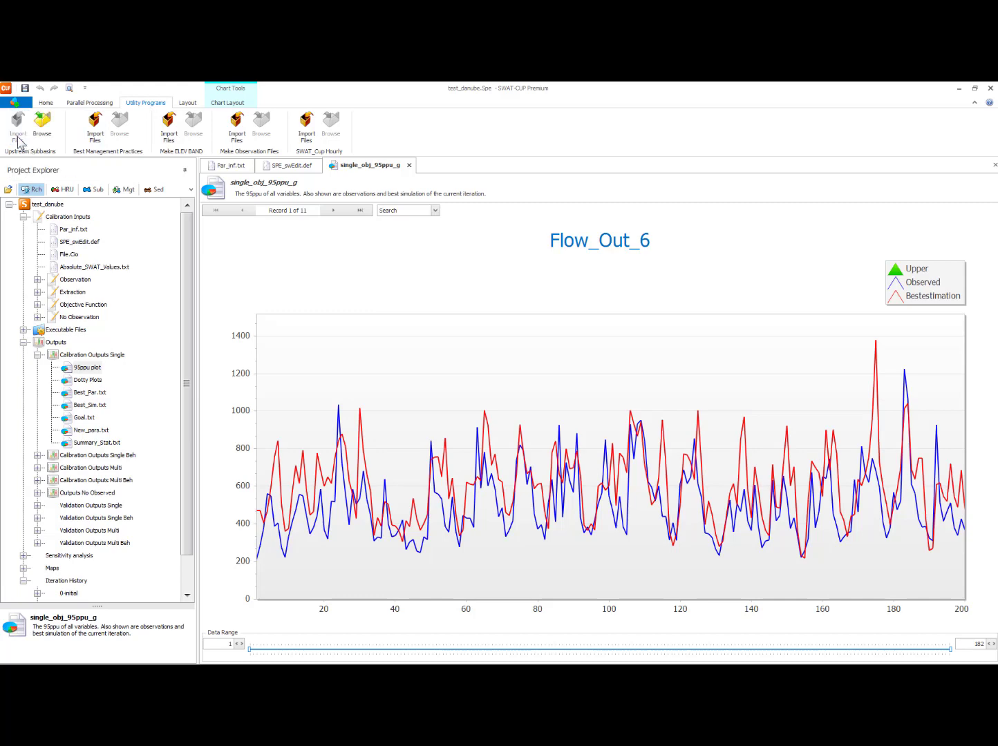
left_click(46, 129)
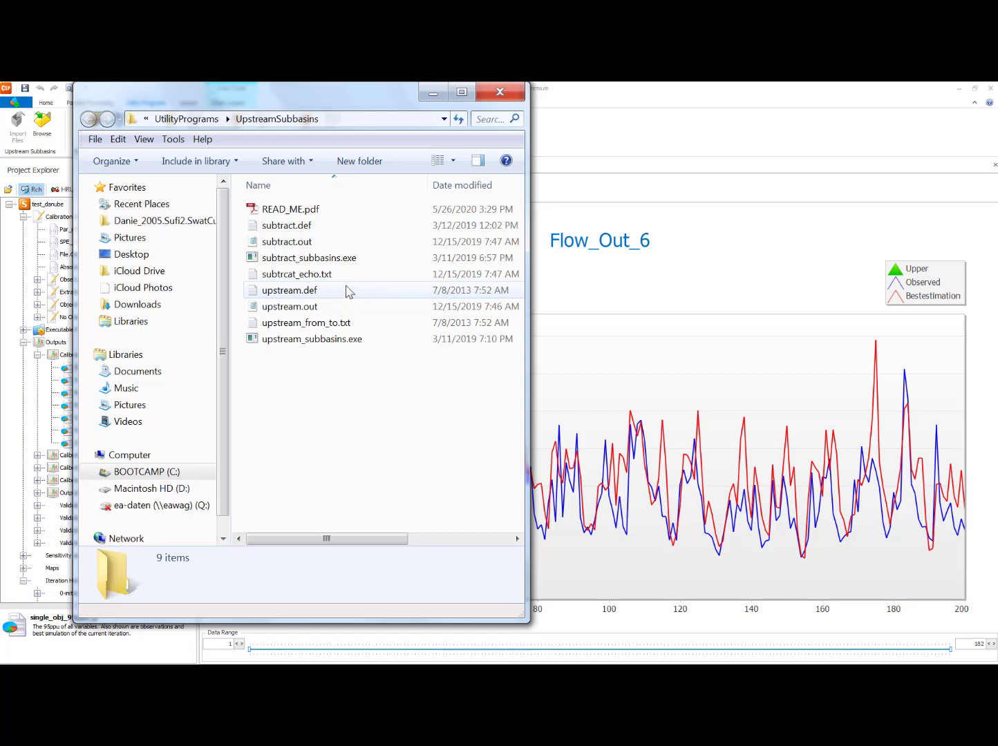
double_click(261, 213)
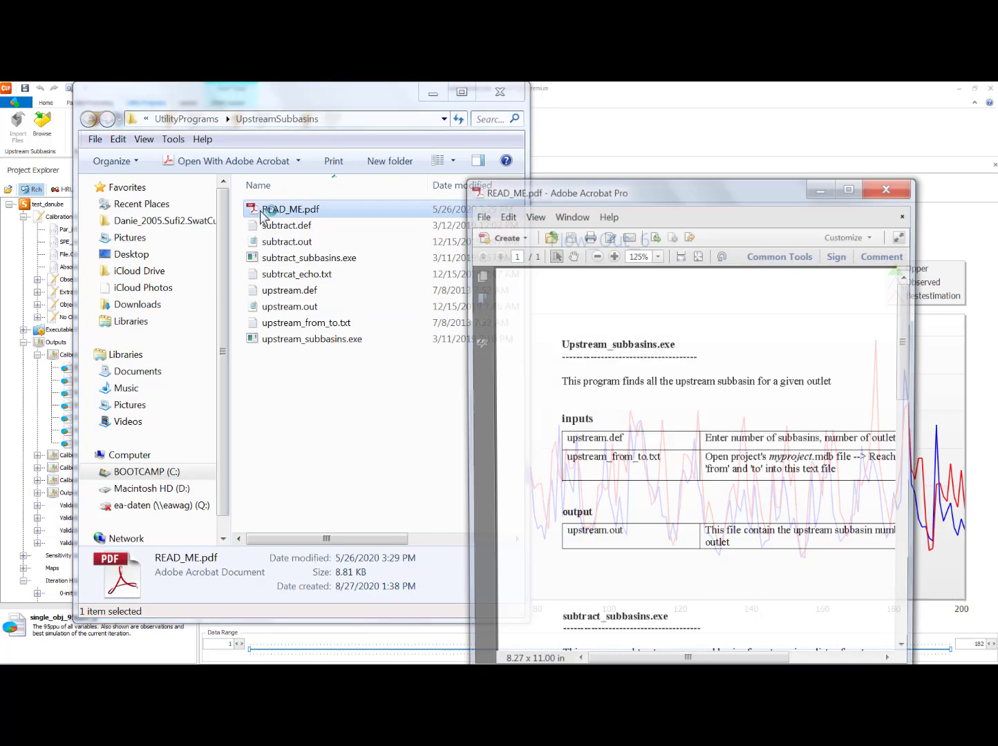
left_click_drag(670, 197, 375, 176)
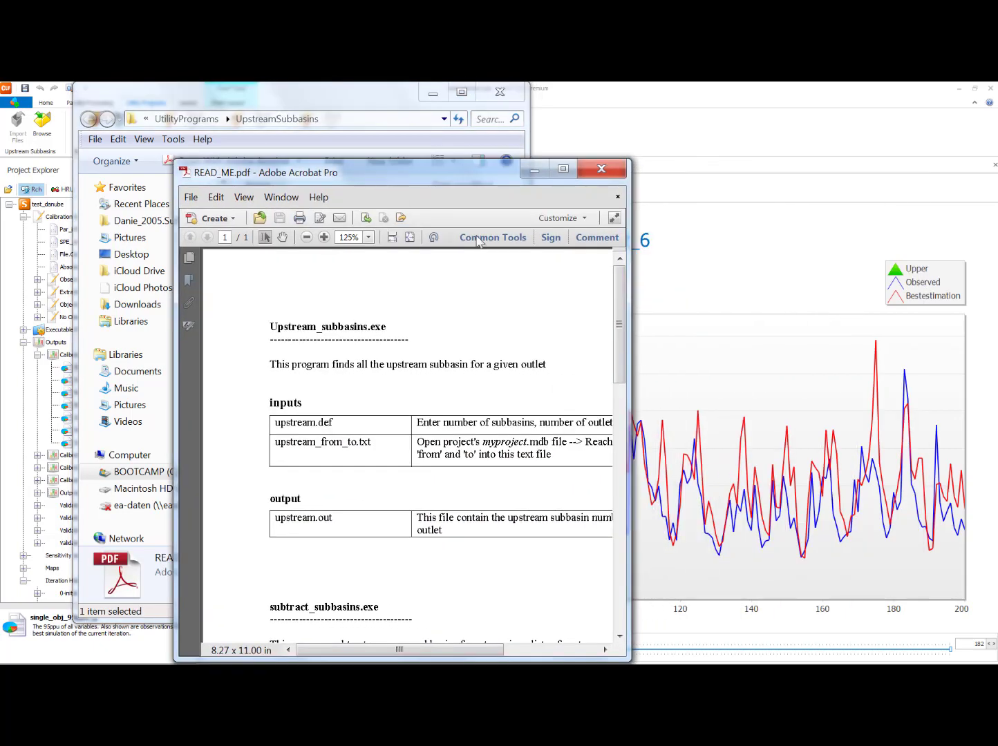
left_click_drag(630, 470, 885, 470)
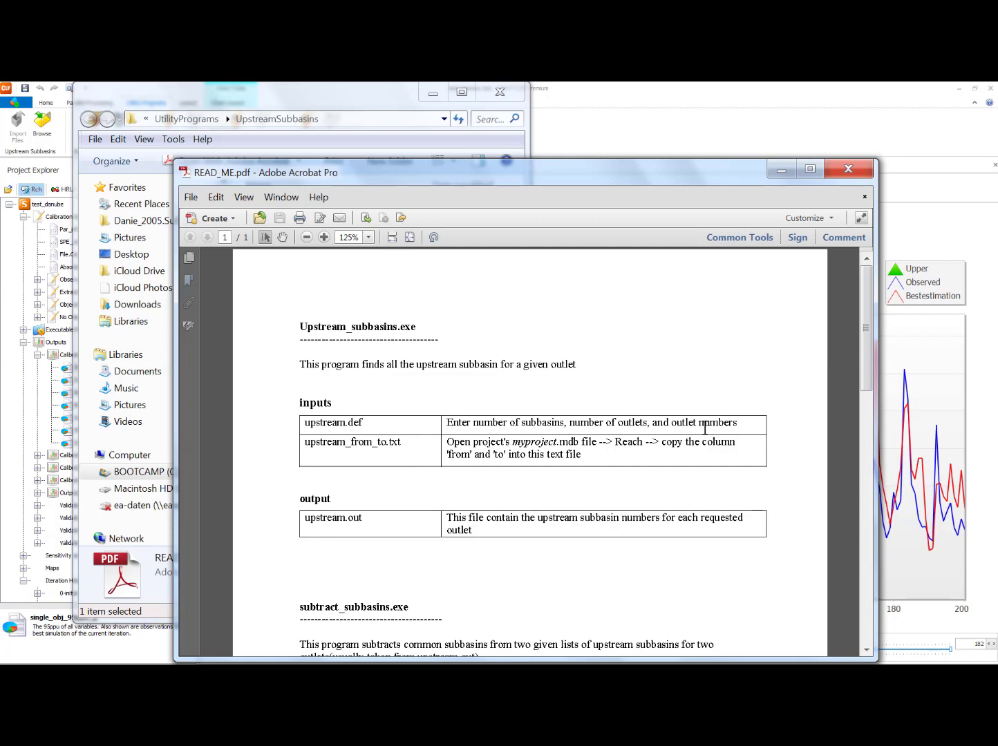
left_click(781, 169)
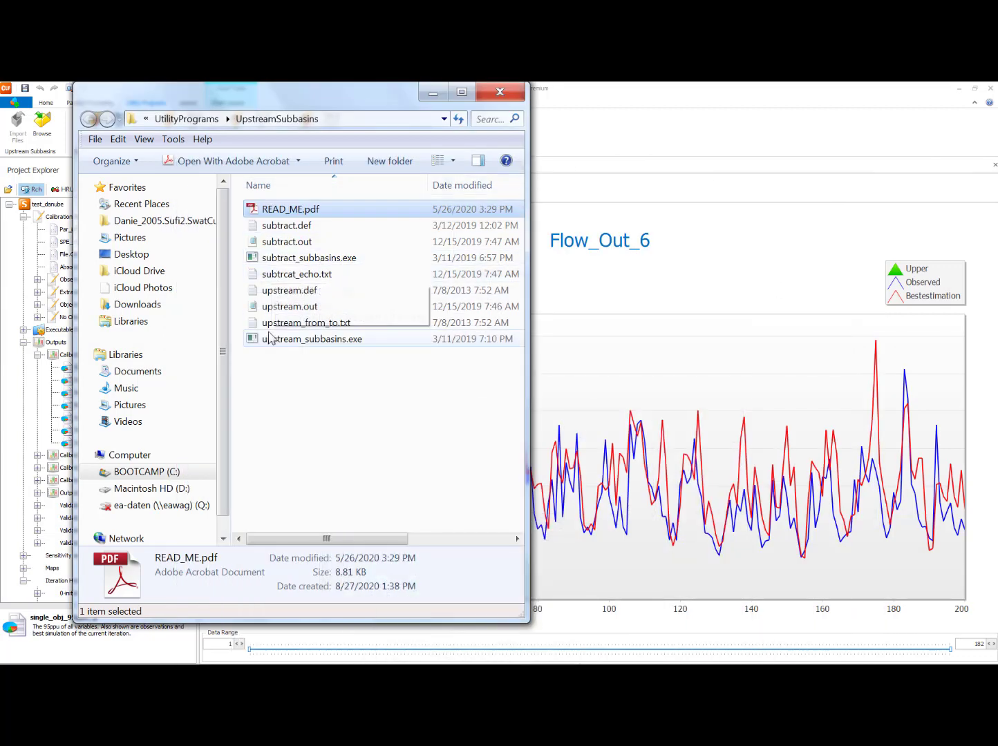
- Open upstream.def and set the number of subbasins to 54 and the number of outlets to 11
double_click(273, 296)
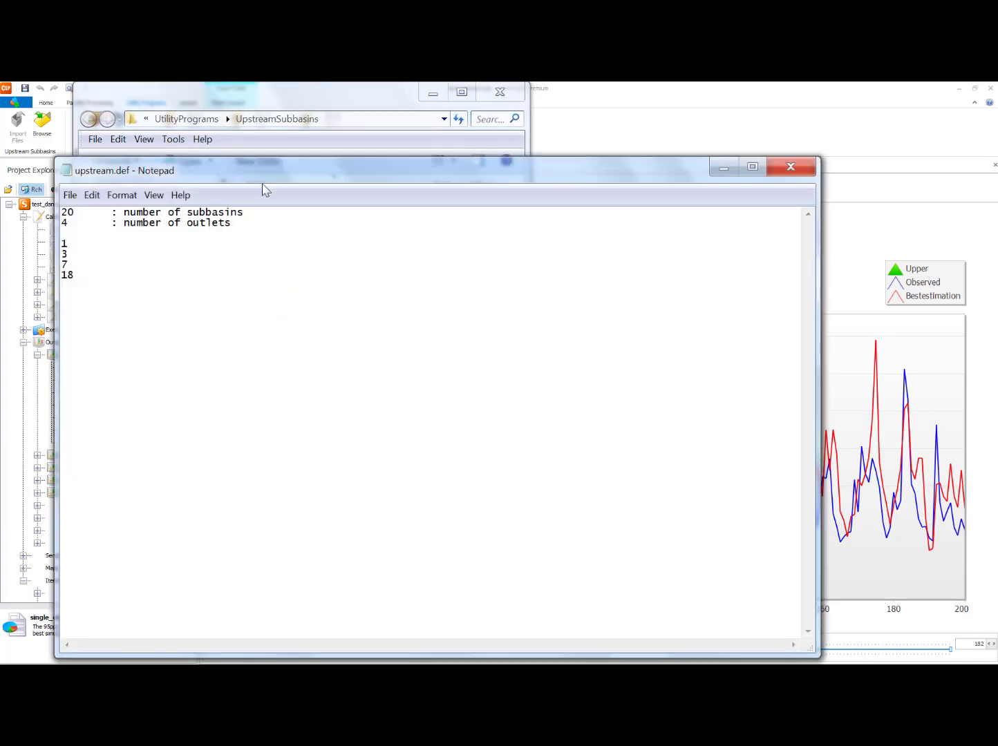
left_click_drag(263, 174, 598, 213)
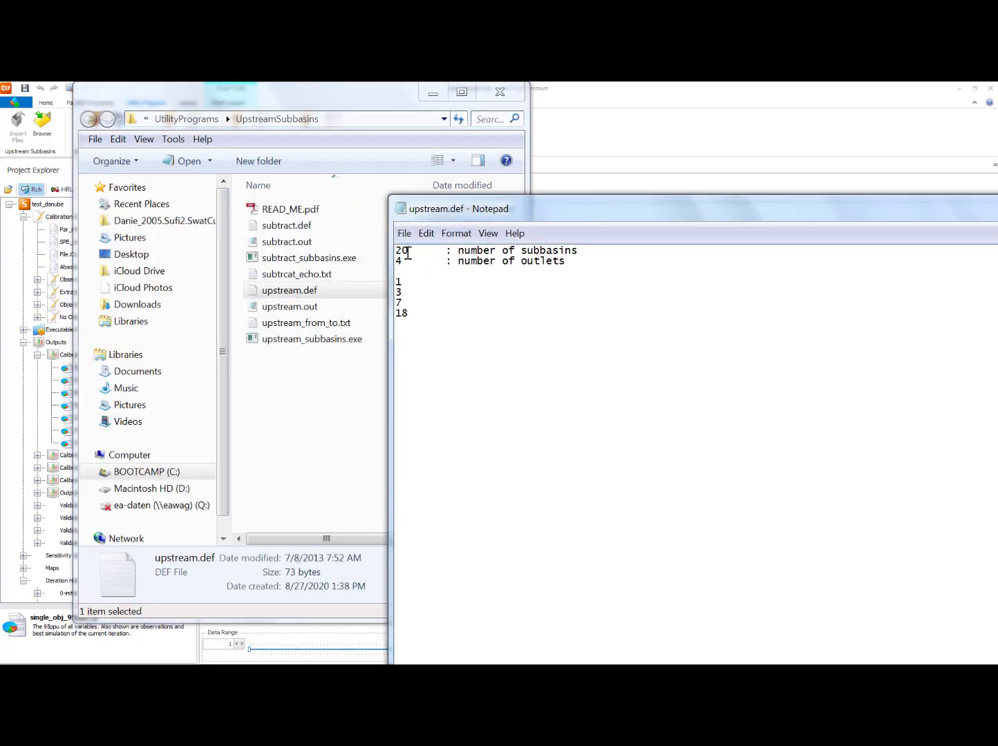
left_click_drag(408, 253, 389, 253)
type("54")
type("11")
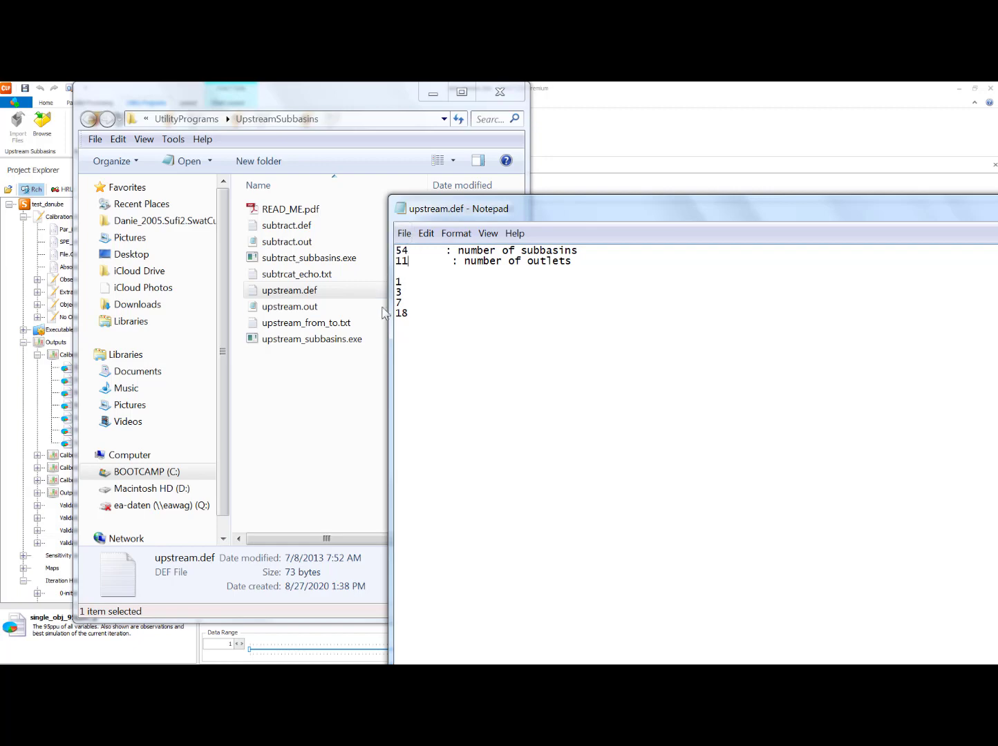
- Open SPE_extract_rch.def from the Extraction inputs in SWAT-CUP and copy its list of outlet subbasin numbers
left_click_drag(389, 320, 435, 320)
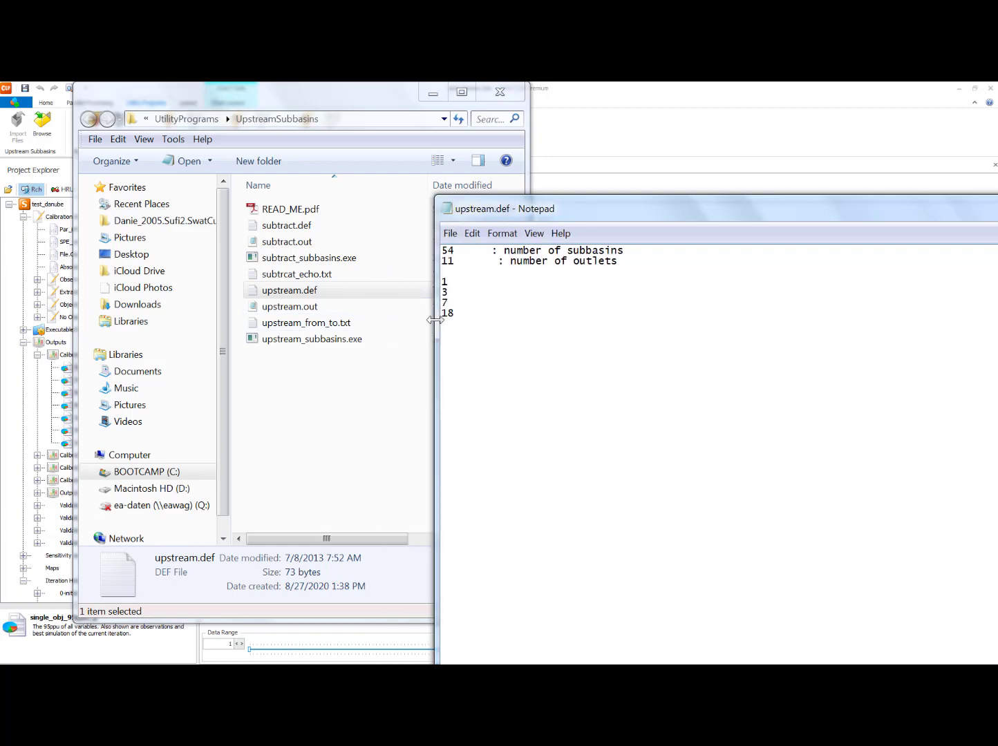
left_click(432, 93)
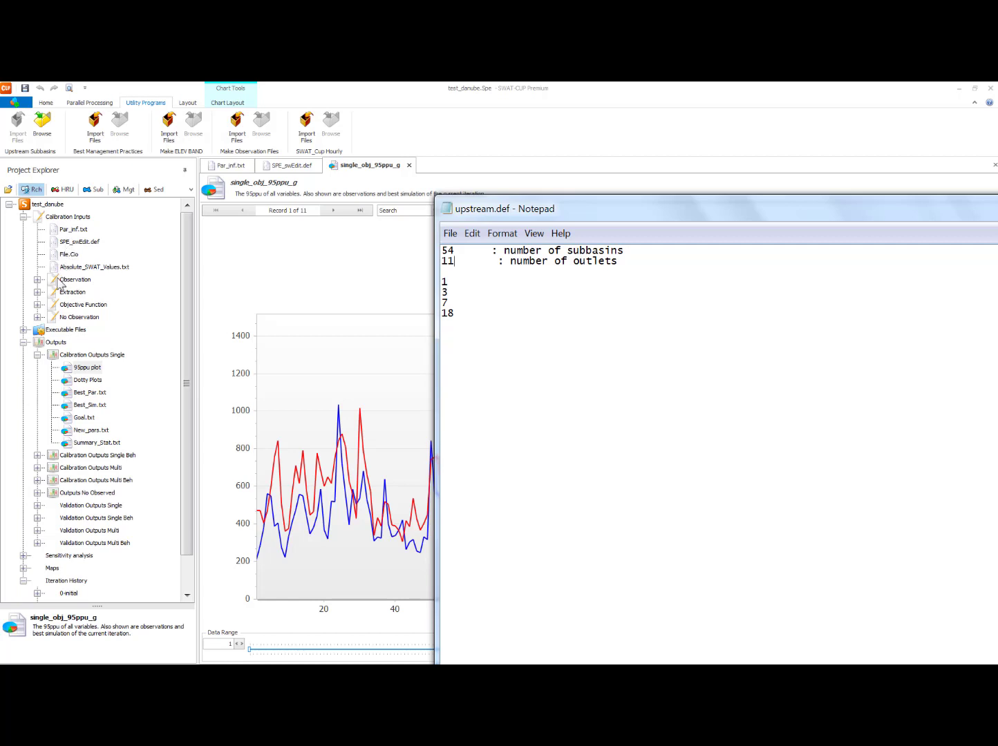
left_click(38, 292)
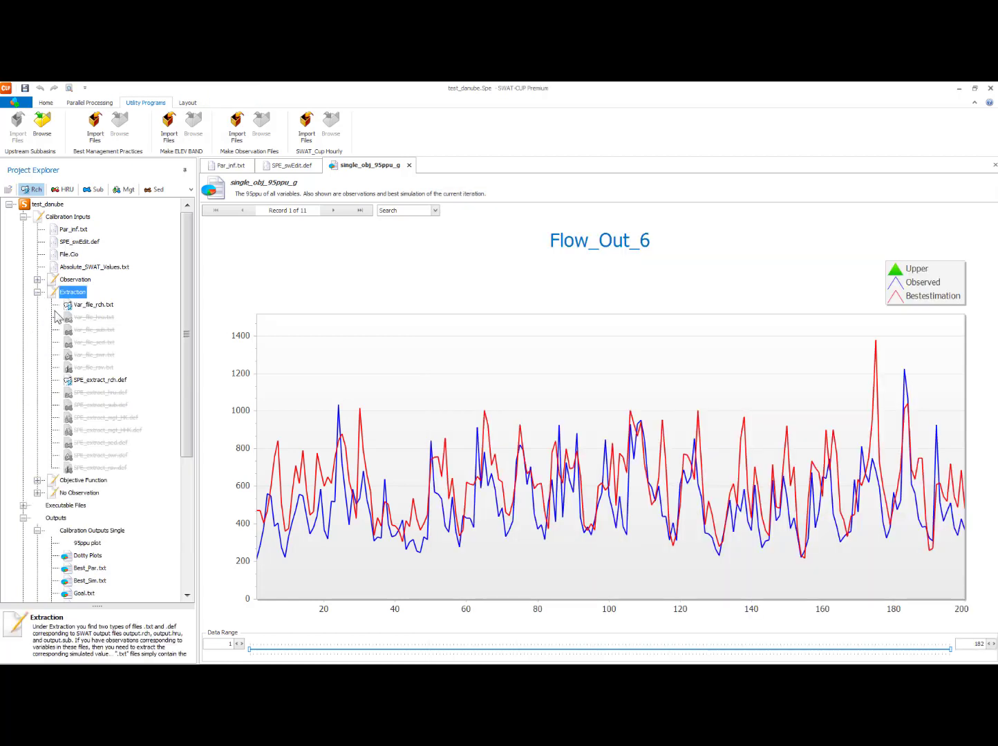
double_click(93, 380)
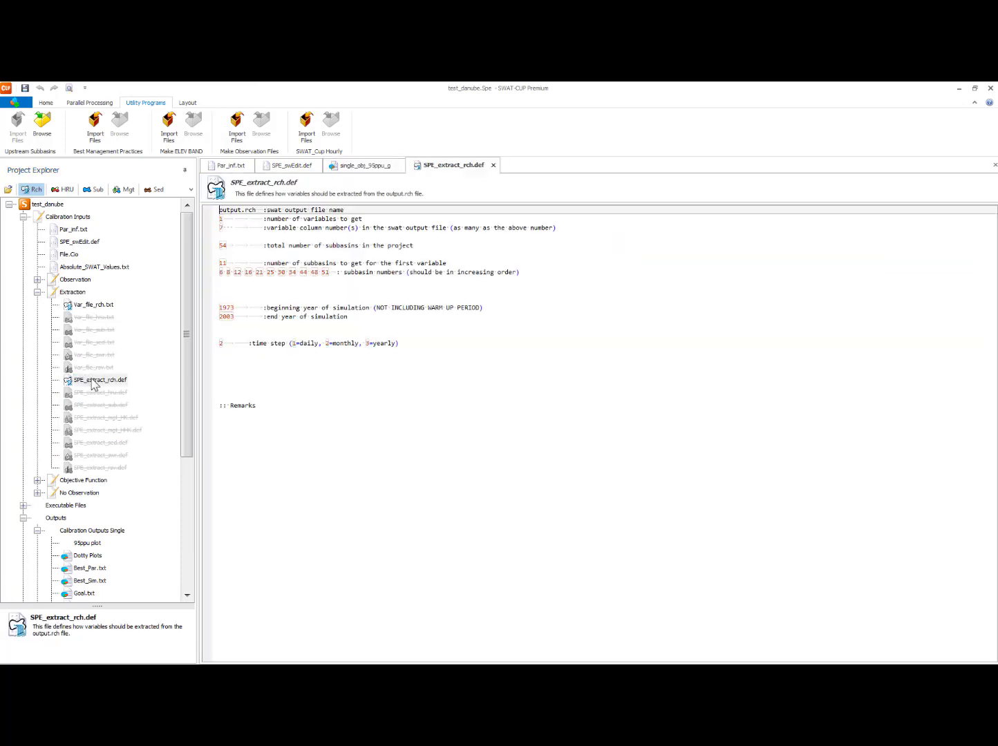
left_click_drag(330, 272, 214, 272)
key("ctrl+c")
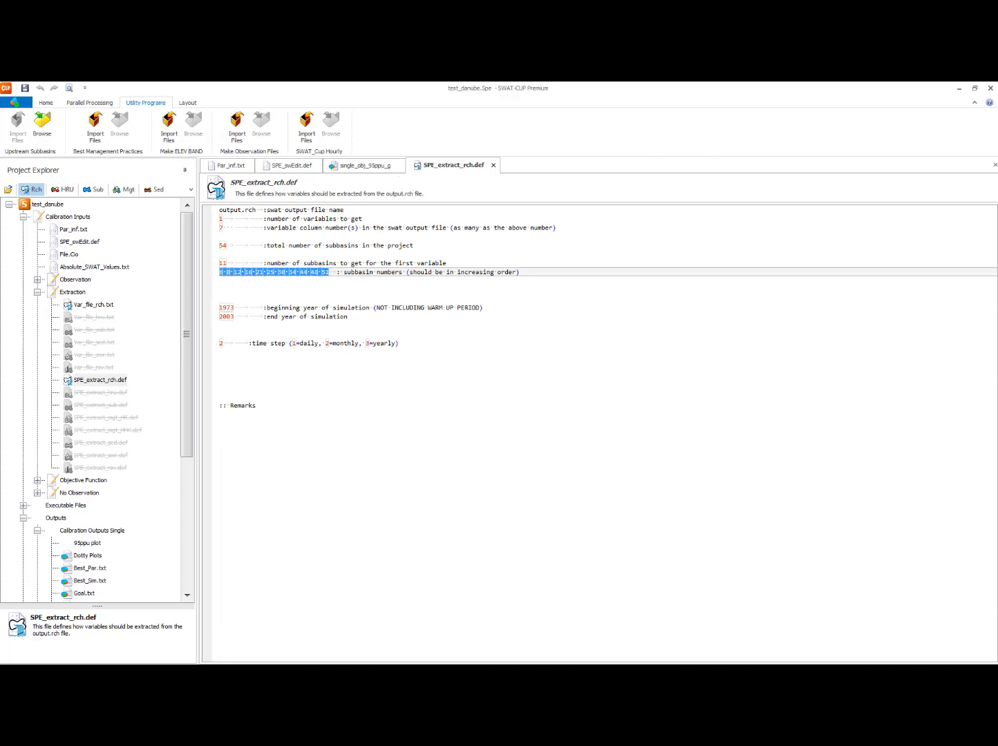
mouse_move(403, 626)
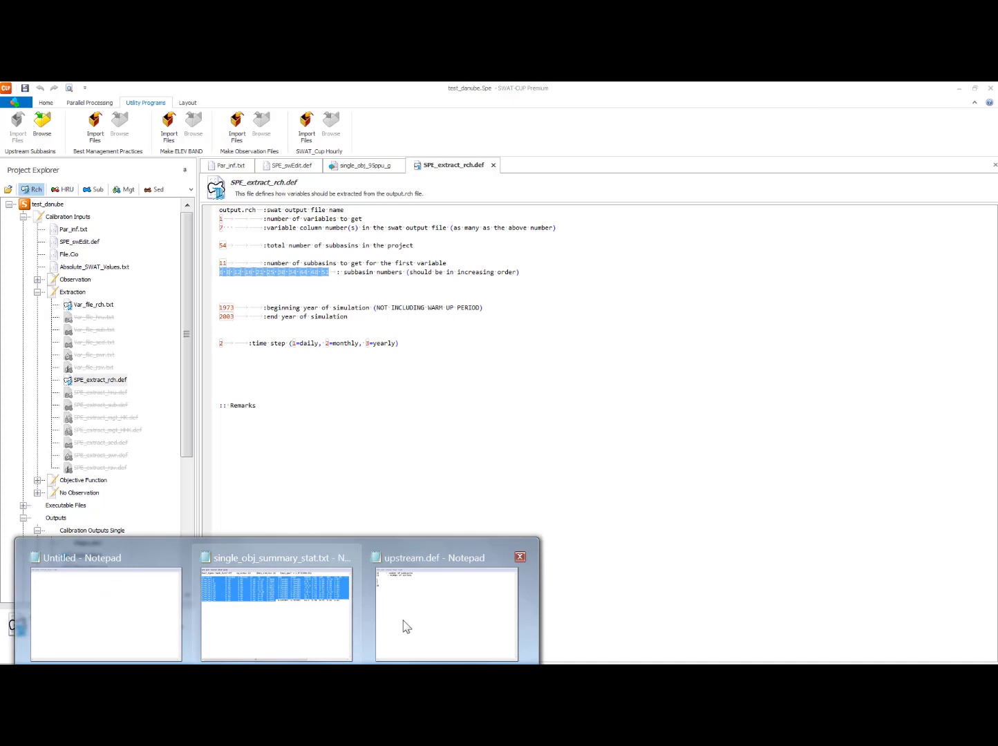
left_click(448, 613)
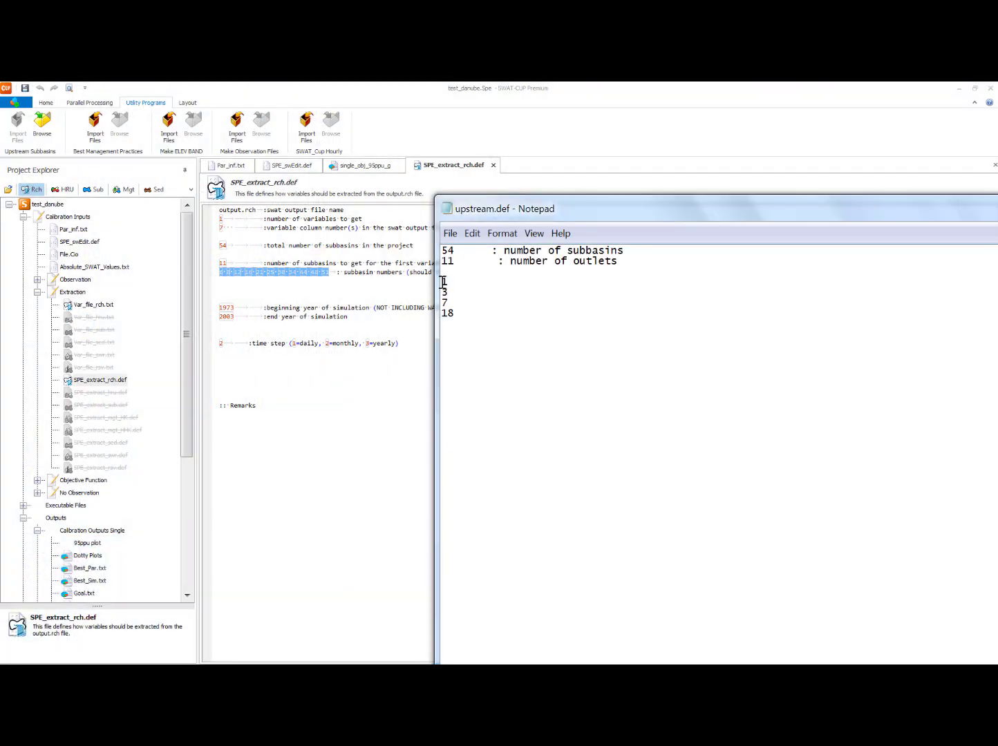
left_click_drag(443, 282, 476, 312)
key("ctrl+v")
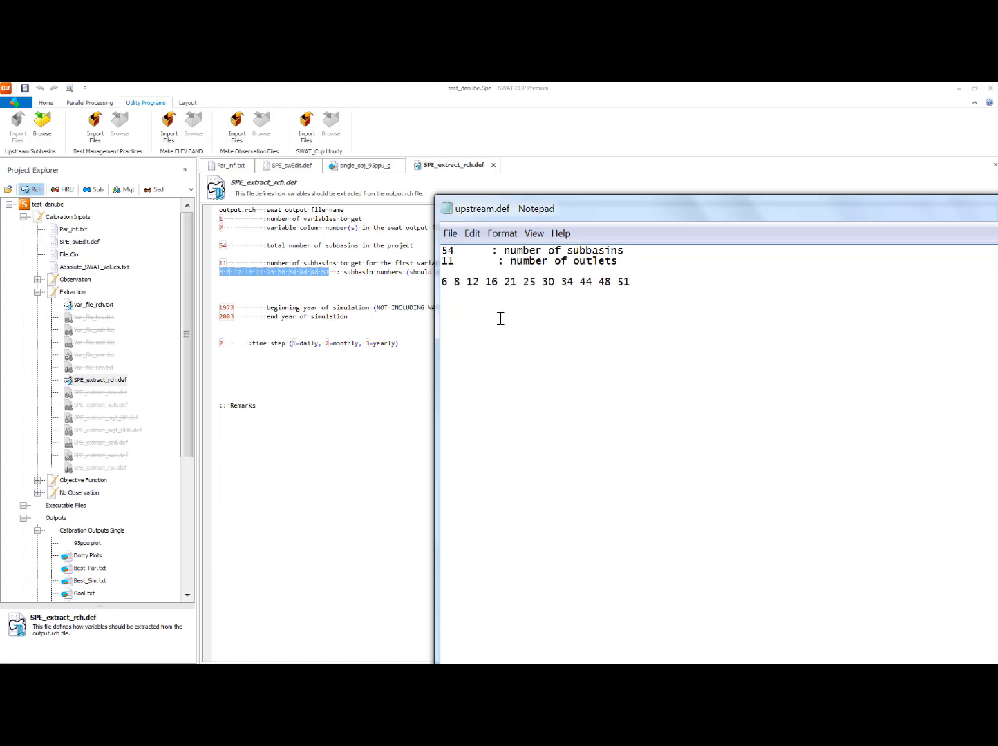
left_click_drag(561, 209, 504, 246)
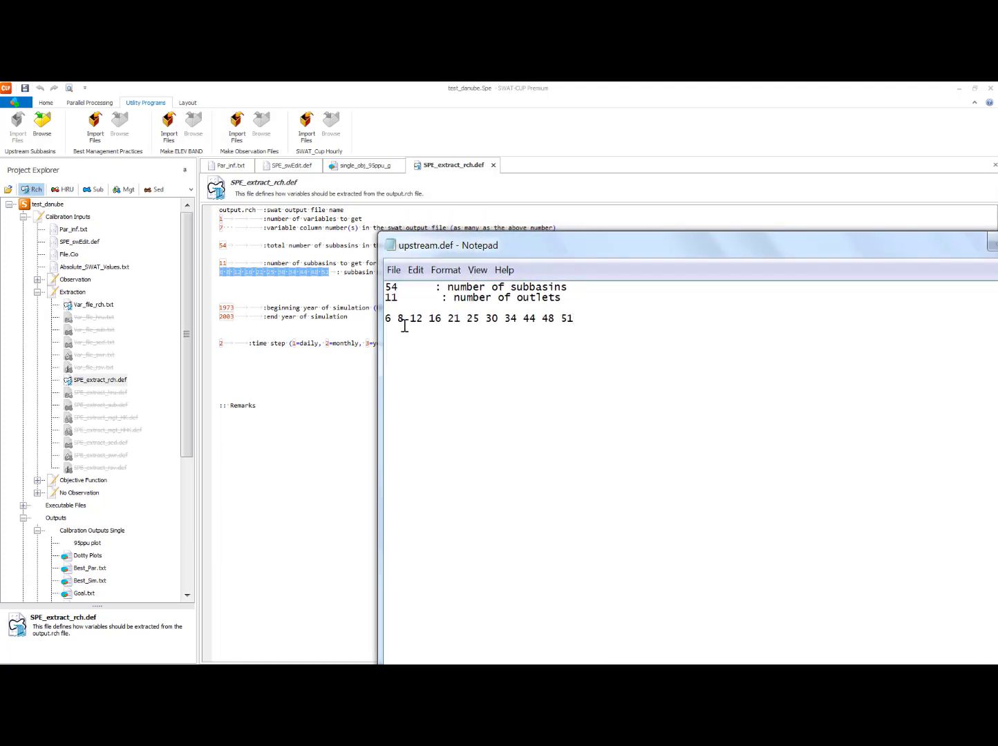
left_click_drag(589, 255, 323, 240)
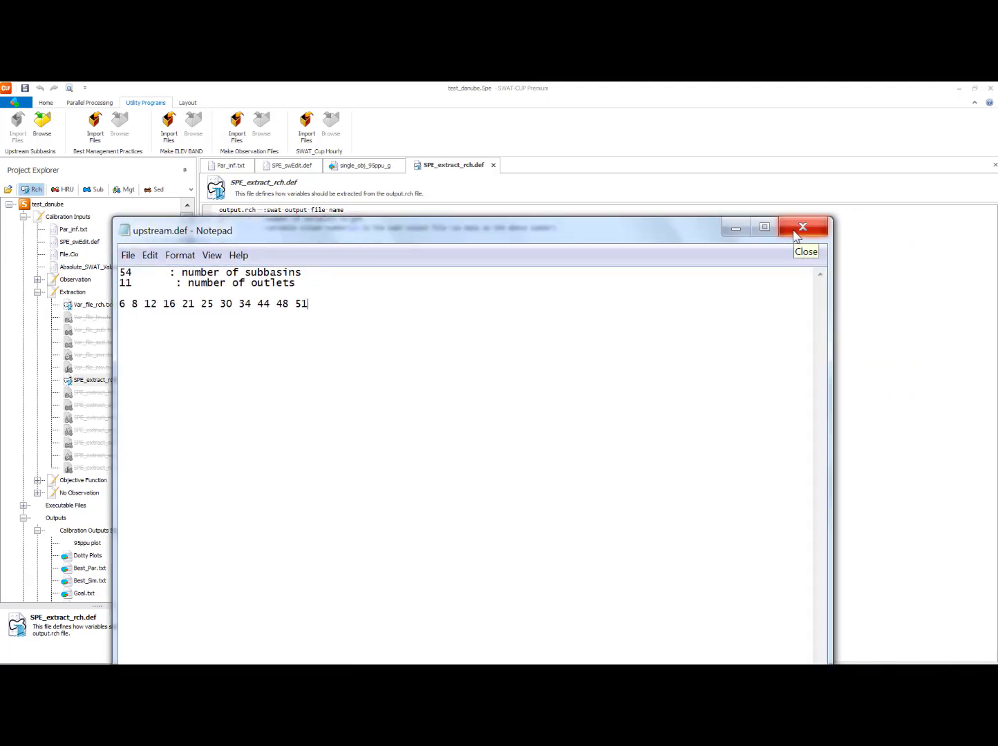
left_click(801, 228)
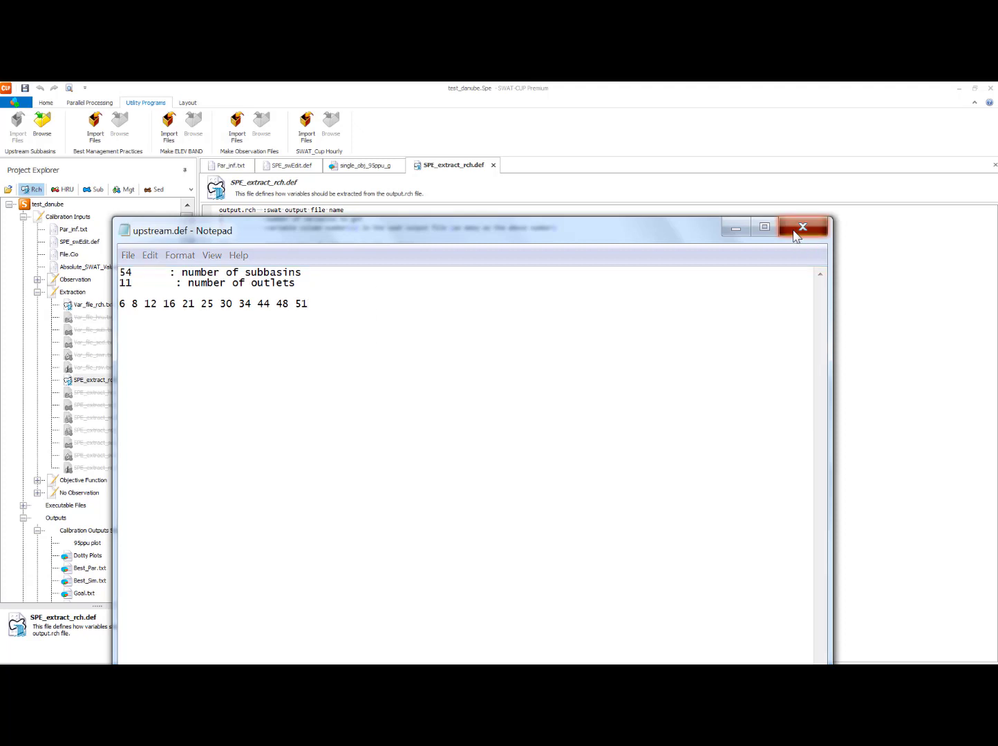
left_click(460, 403)
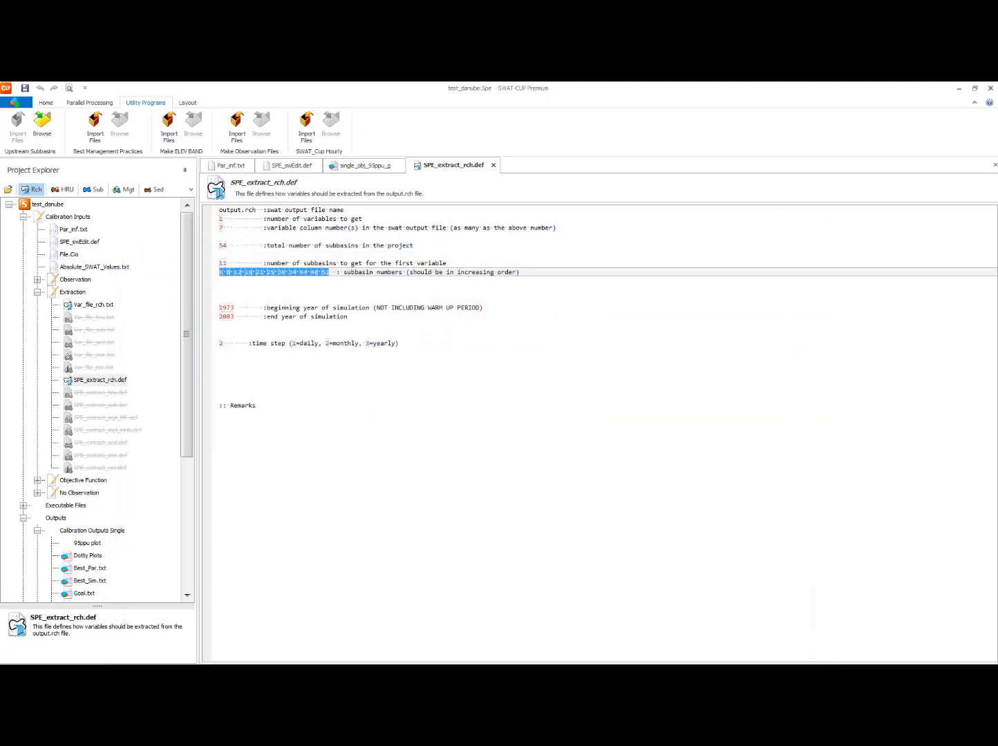
- Recheck the upstream_from_to.txt instructions in READ_ME.pdf and open Danube1.mdb from the Danube Project folder in Access
mouse_move(439, 661)
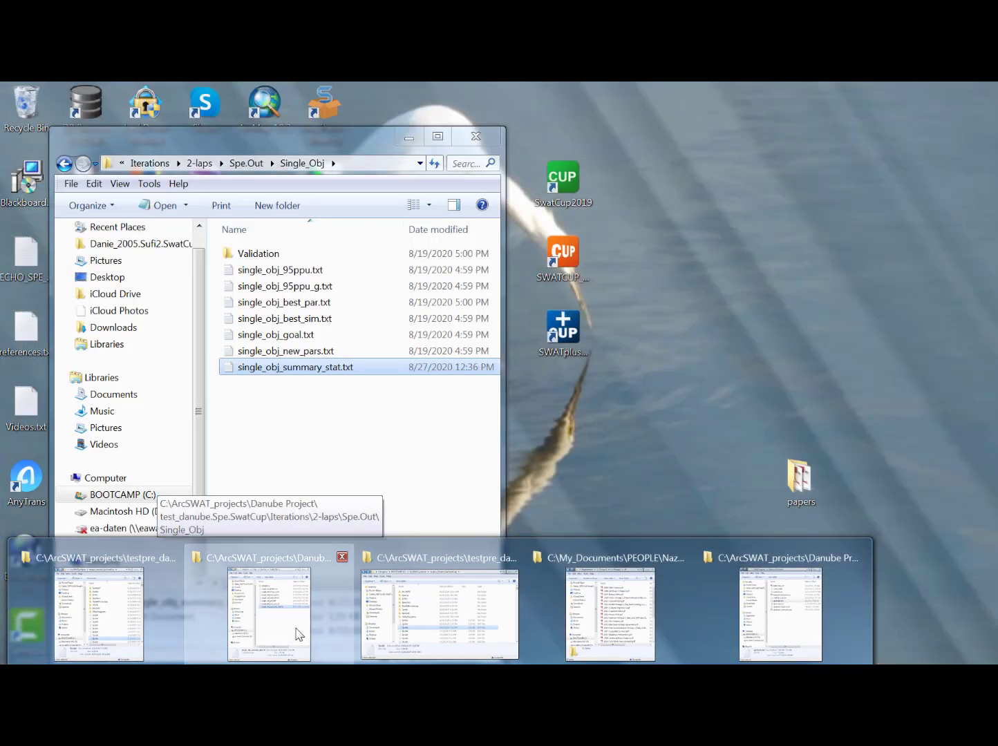
left_click(298, 635)
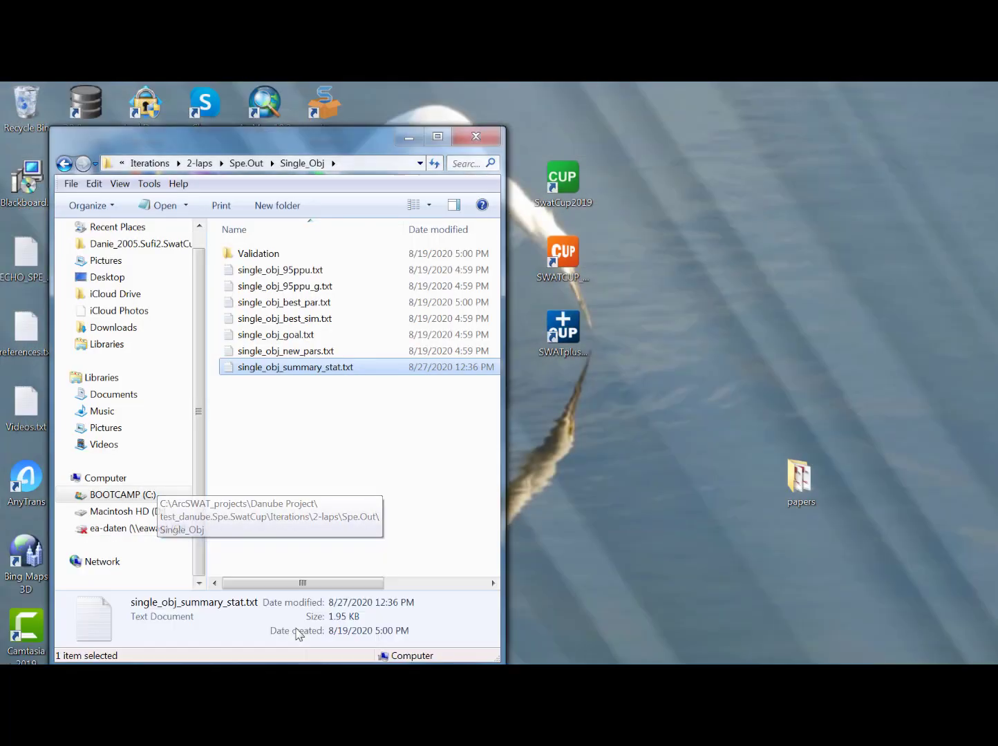
key("alt+Tab")
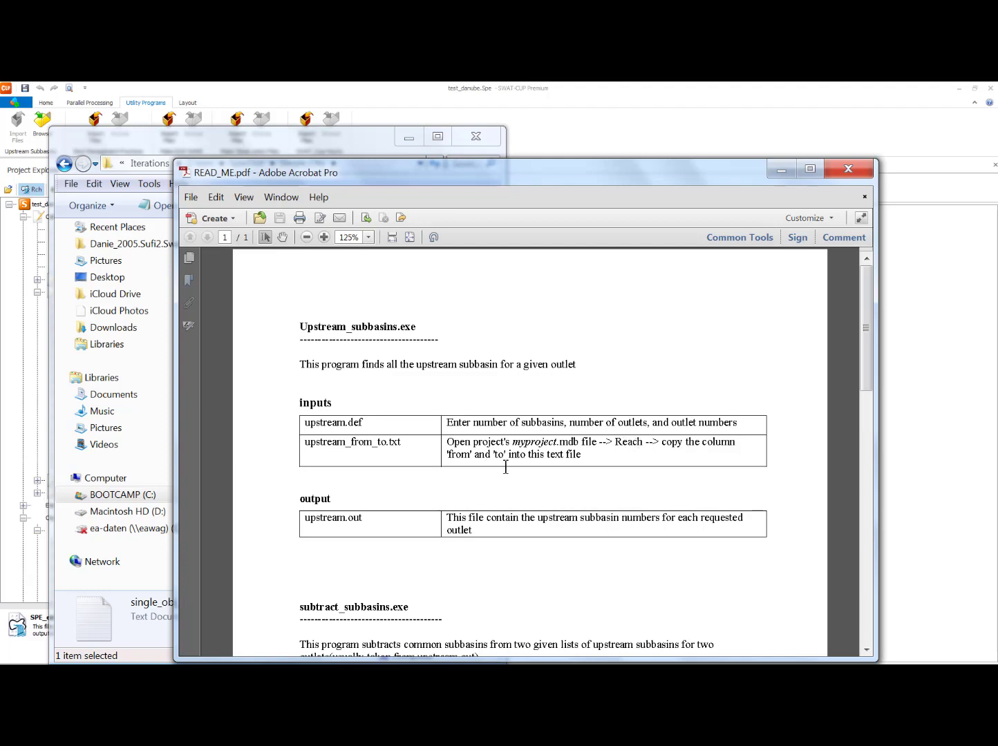
left_click(782, 170)
left_click_drag(314, 148, 336, 153)
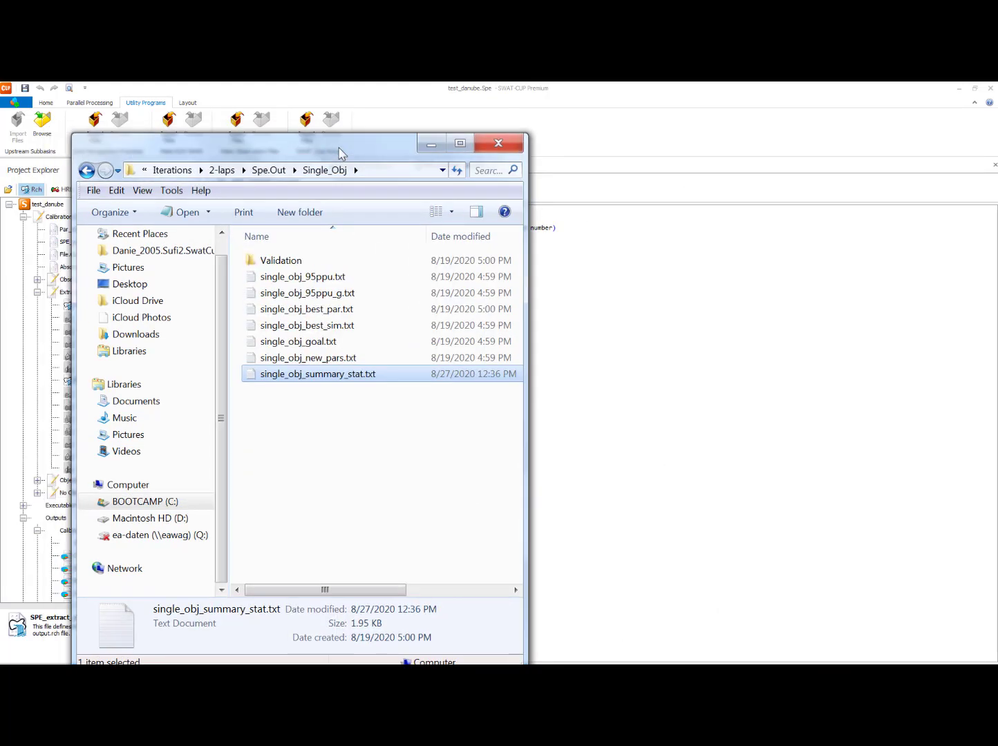
left_click(172, 171)
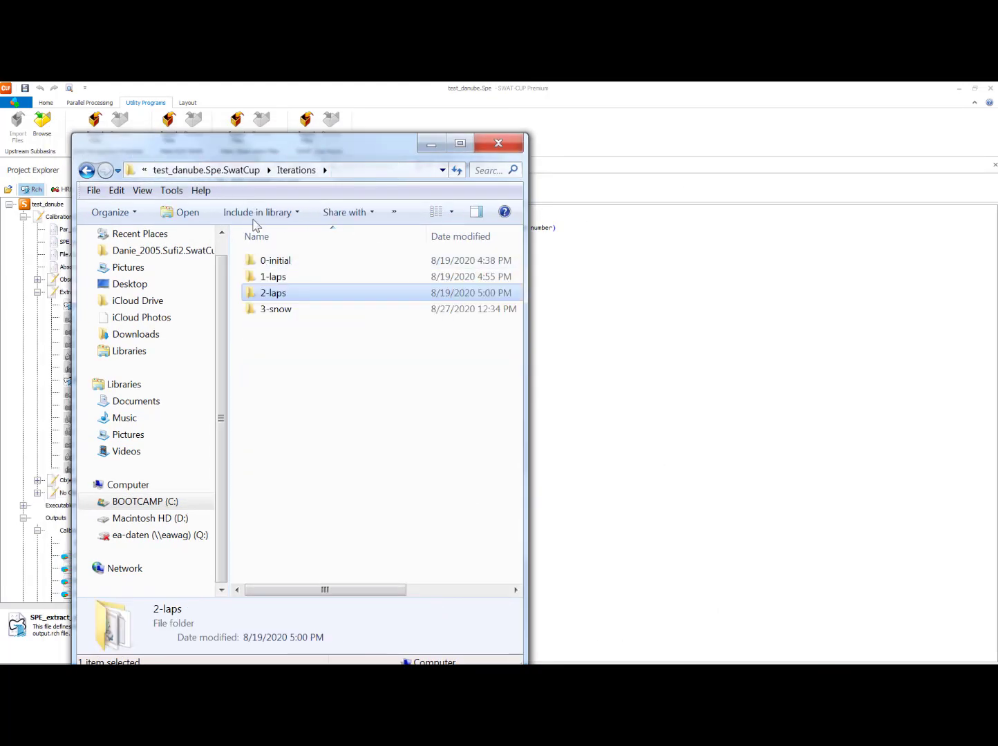
left_click(232, 172)
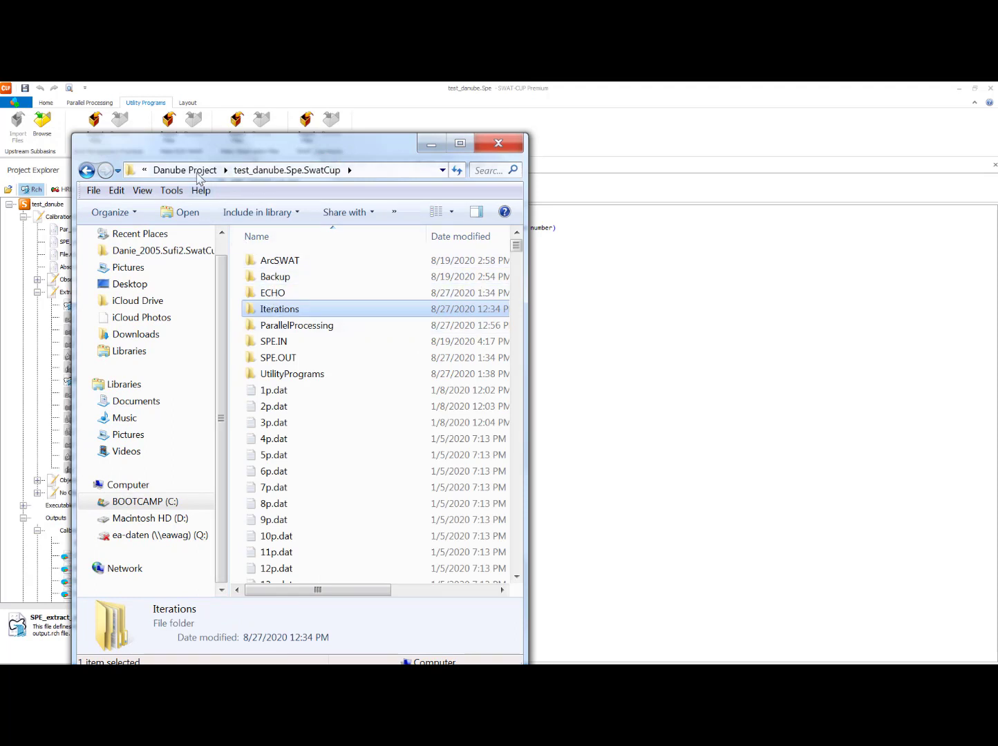
left_click(185, 170)
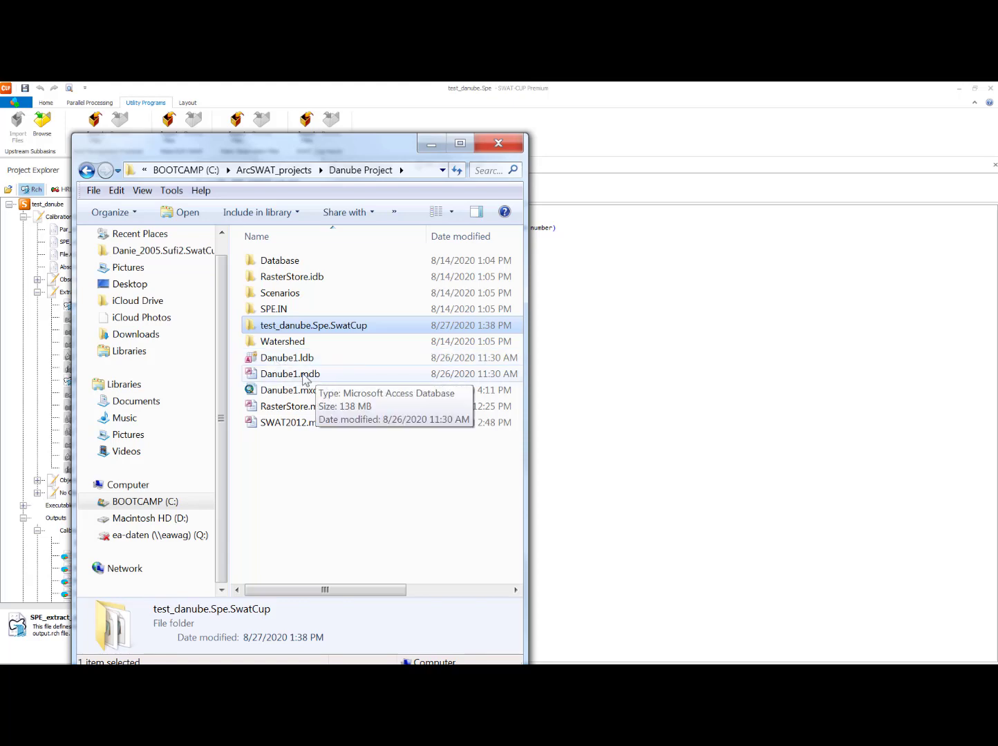
double_click(304, 376)
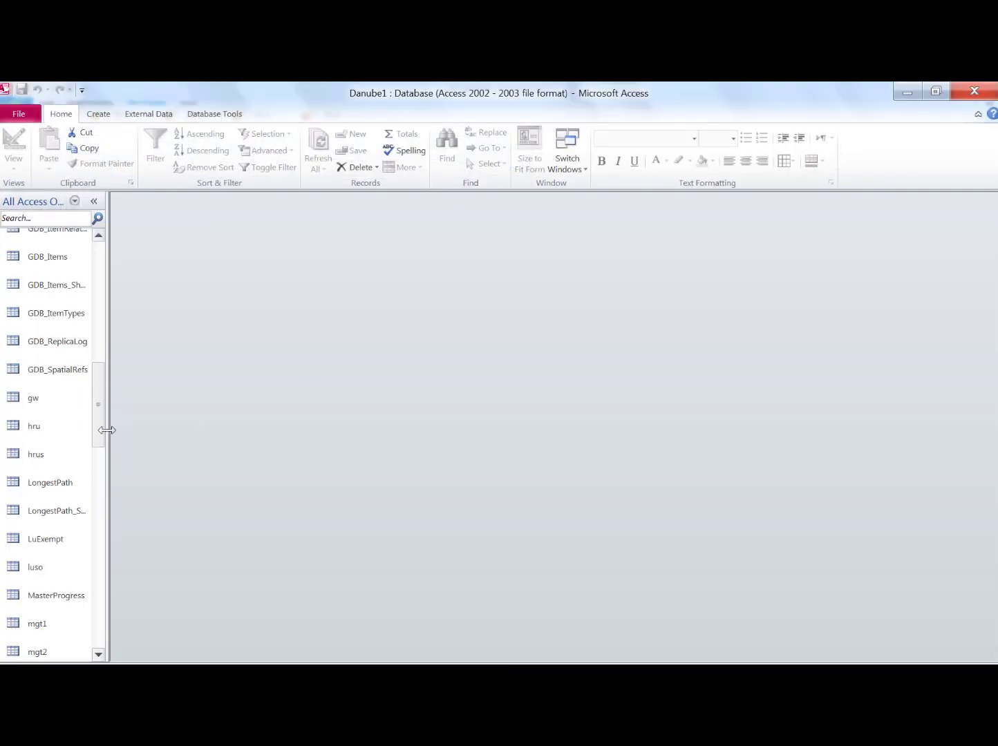
- Open the Reach table in the Danube1 database and copy its FROM_NODE and TO_NODE columns
scroll(102, 429, "down", 10)
scroll(109, 588, "up", 3)
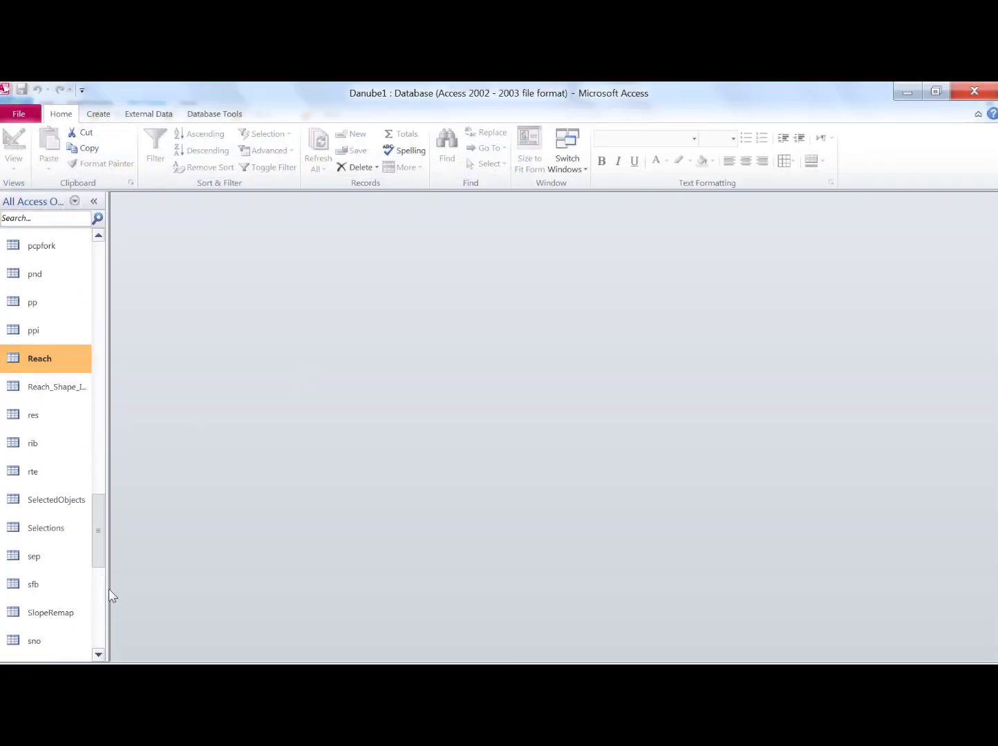
double_click(45, 357)
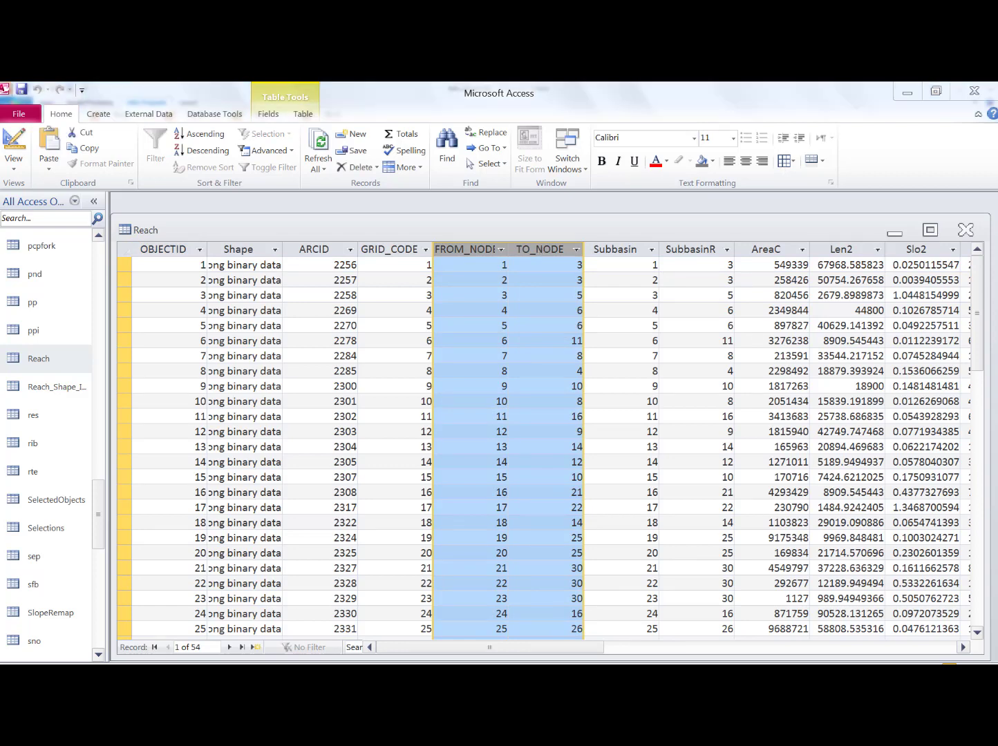
- Replace the contents of upstream_from_to.txt in the UpstreamSubbasins folder with the copied node columns, then save and close it
mouse_move(318, 623)
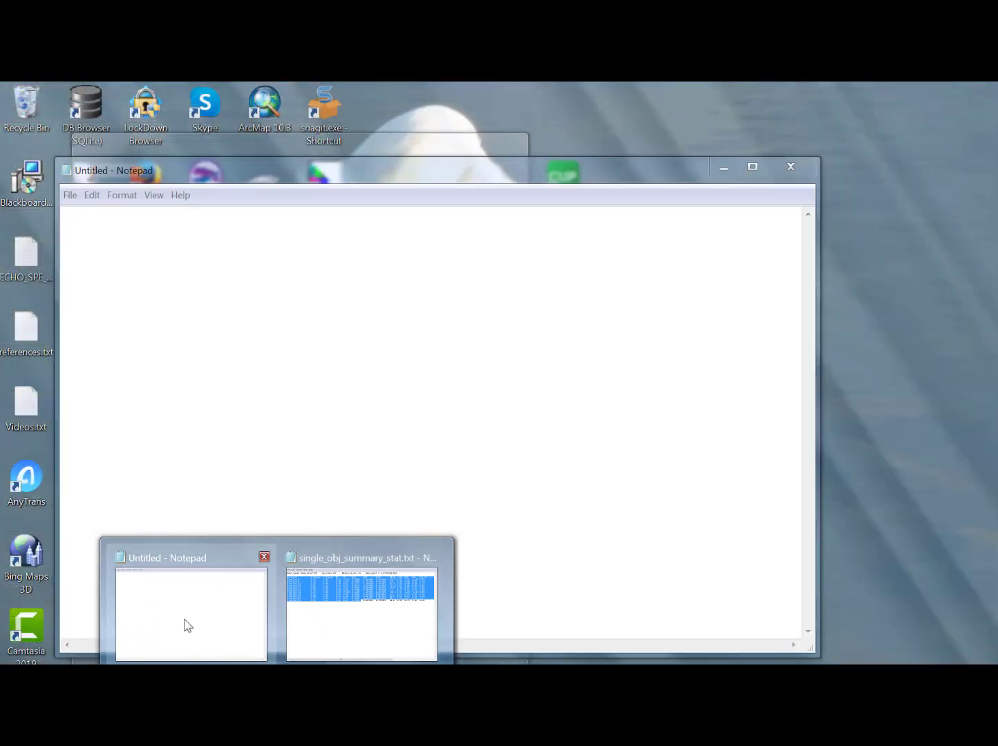
left_click(187, 625)
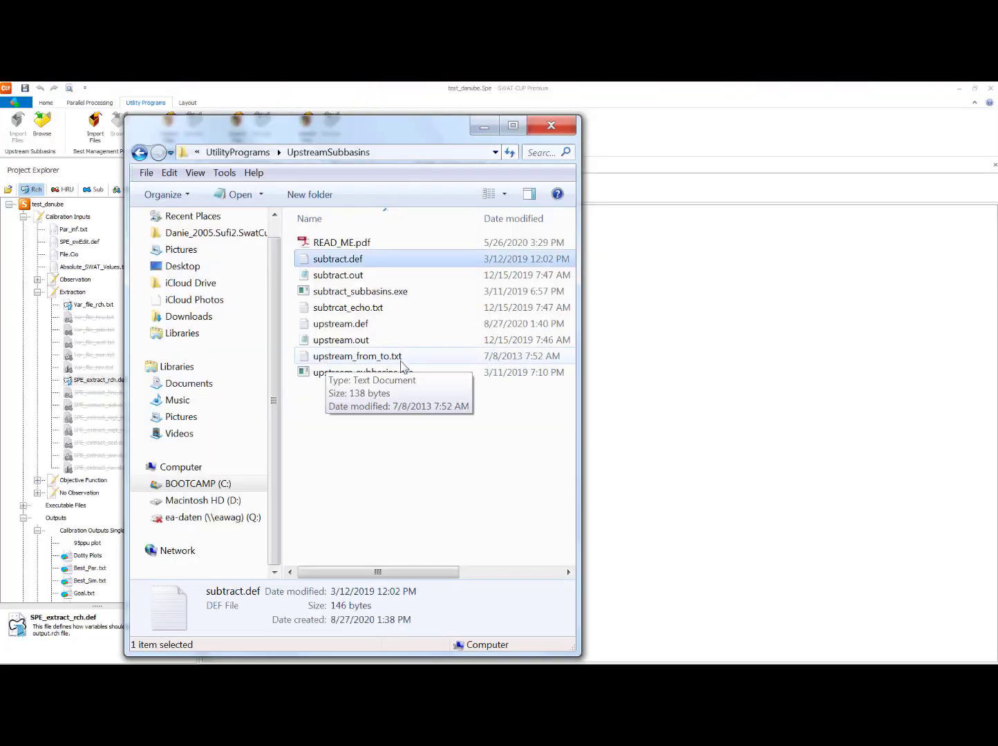
double_click(395, 358)
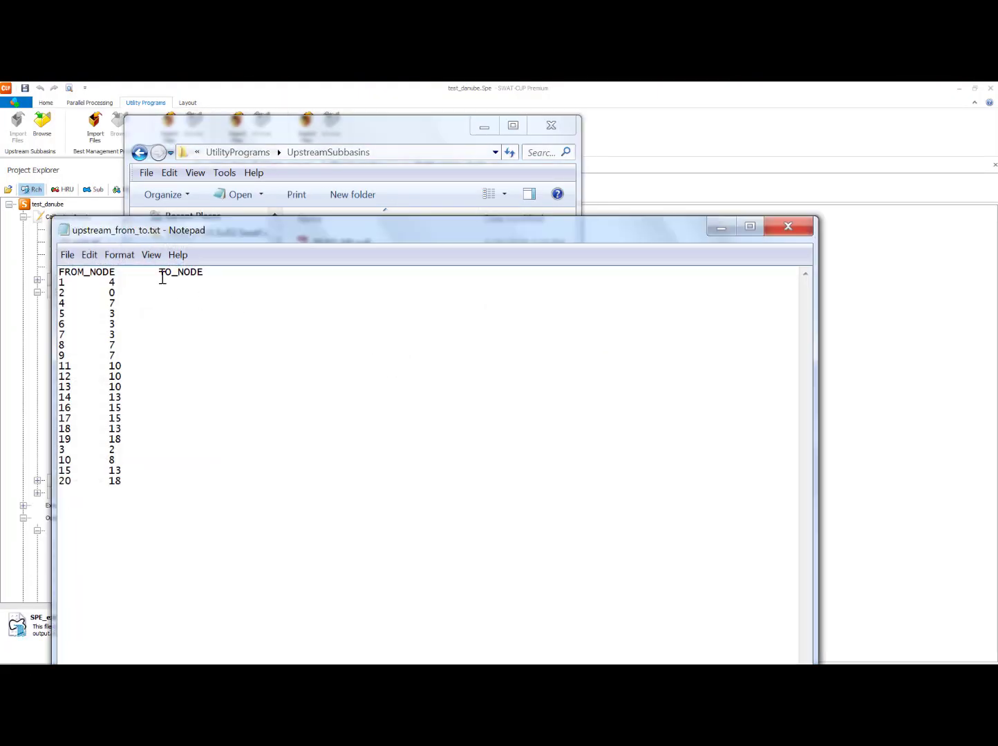
left_click_drag(59, 271, 274, 556)
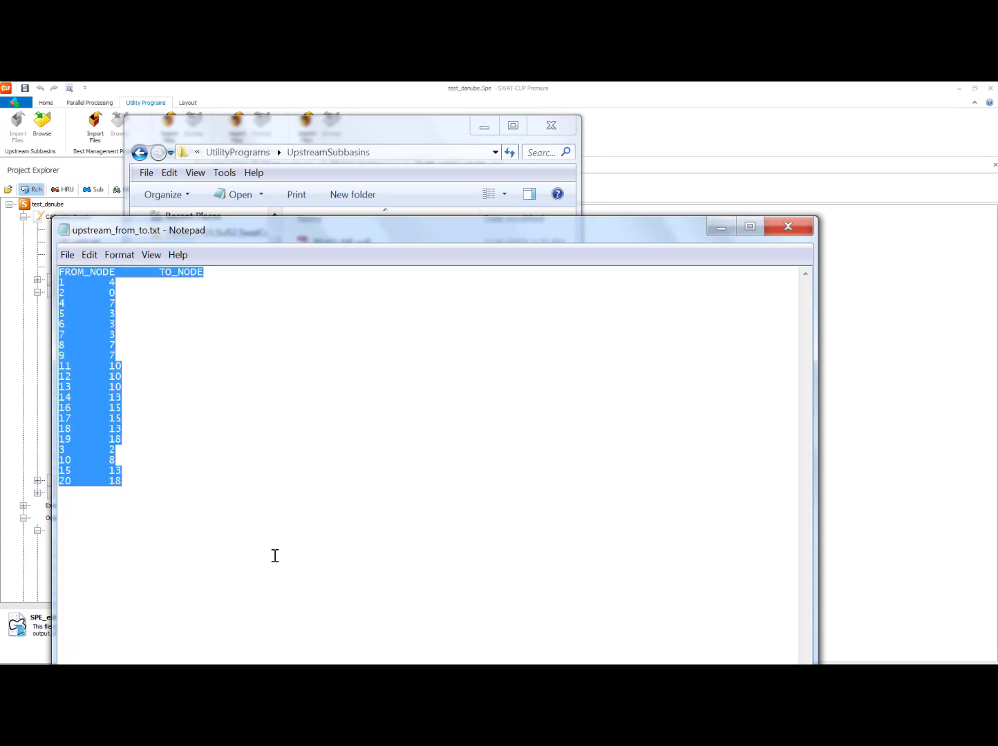
key("ctrl+v")
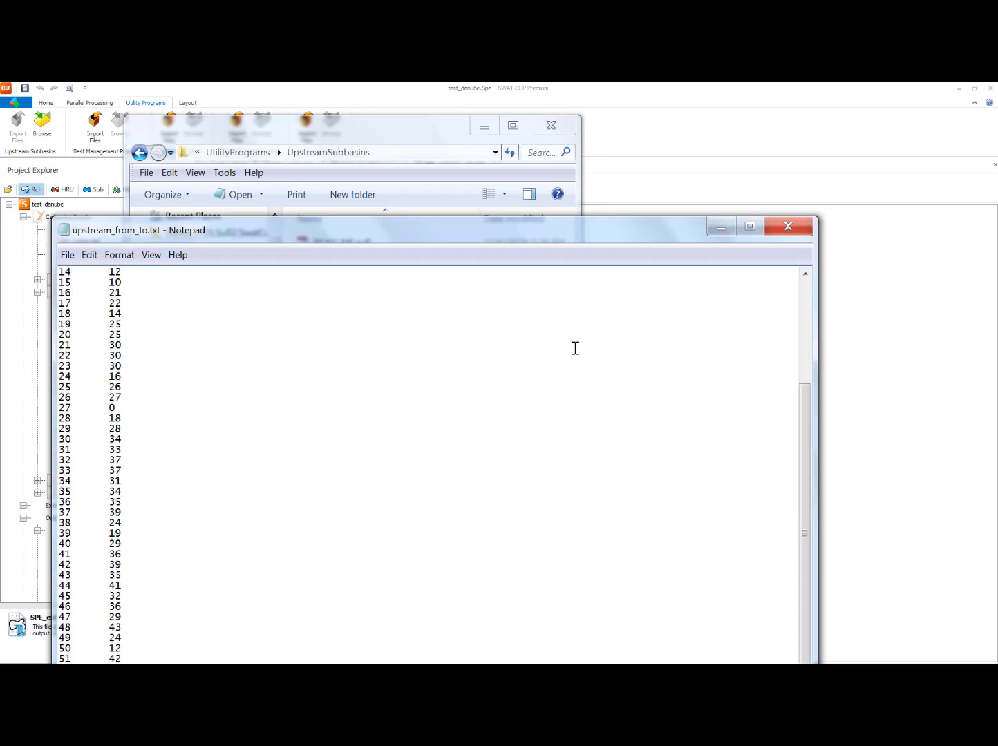
left_click_drag(805, 401, 808, 215)
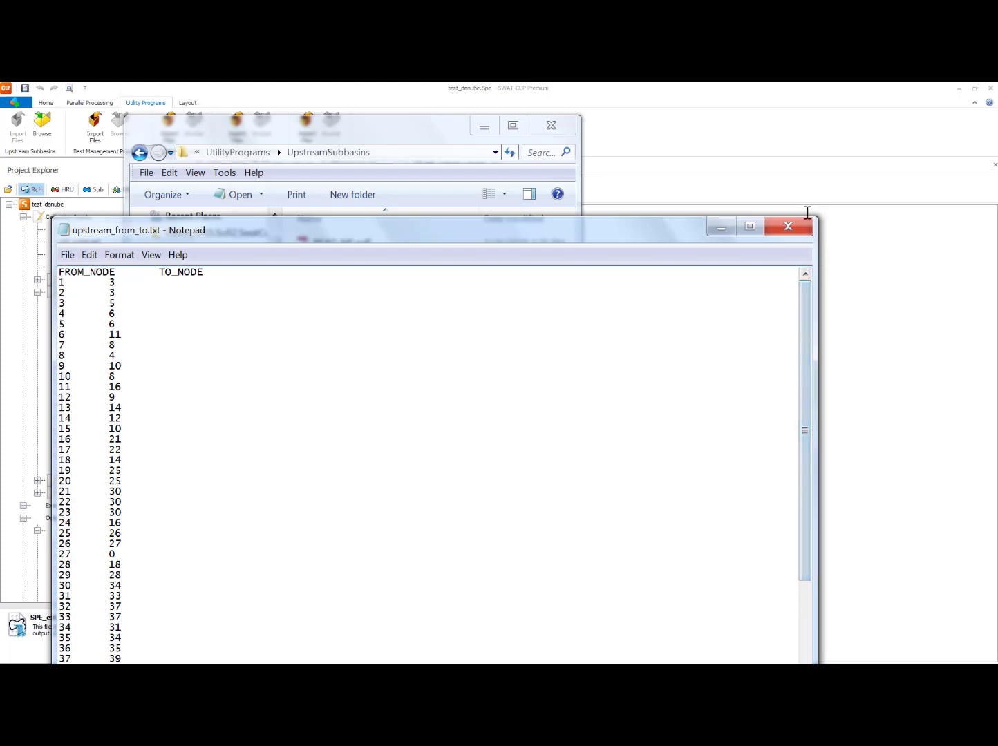
left_click(788, 227)
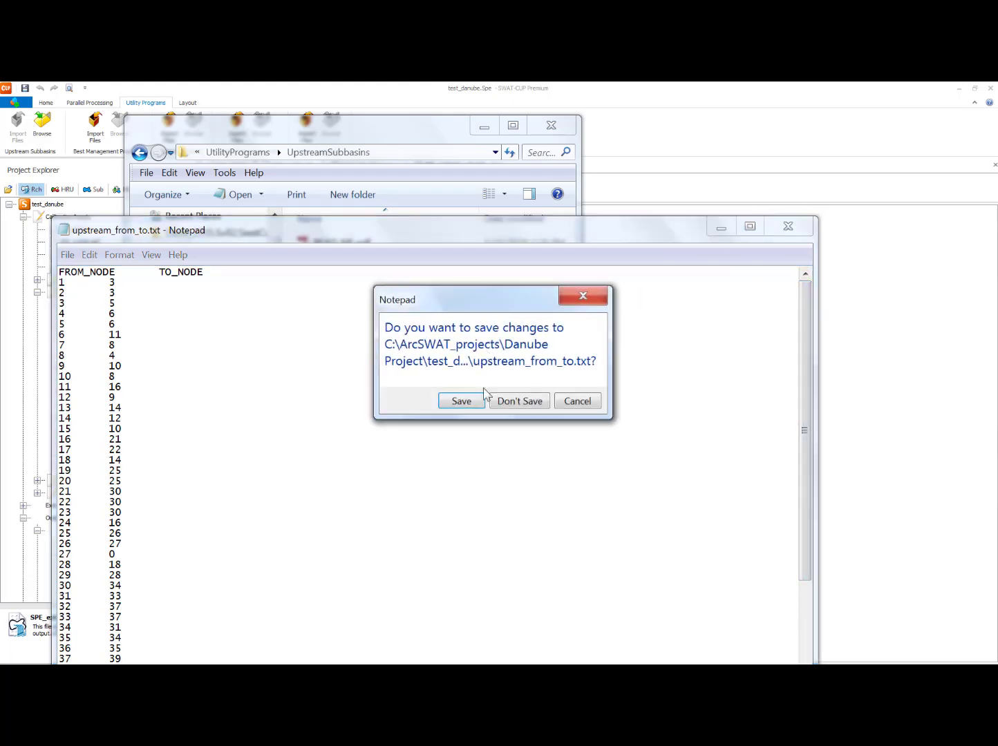
left_click(471, 402)
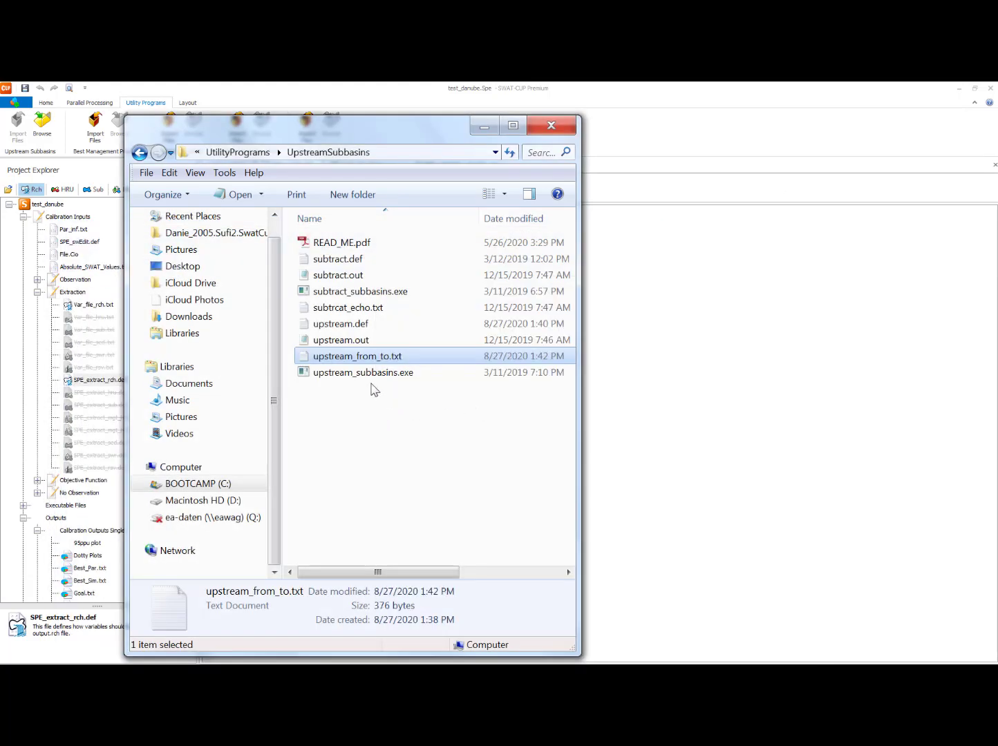
- Run upstream_subbasins.exe and open upstream.out to review the upstream subbasins listed for each outlet
left_click(346, 380)
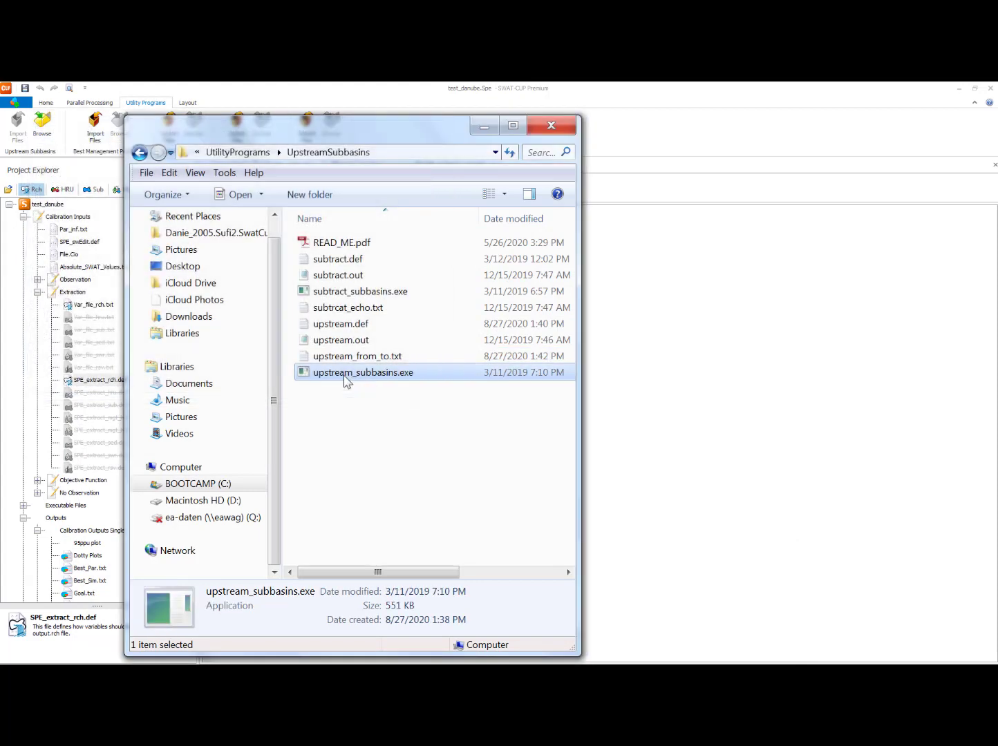
double_click(345, 379)
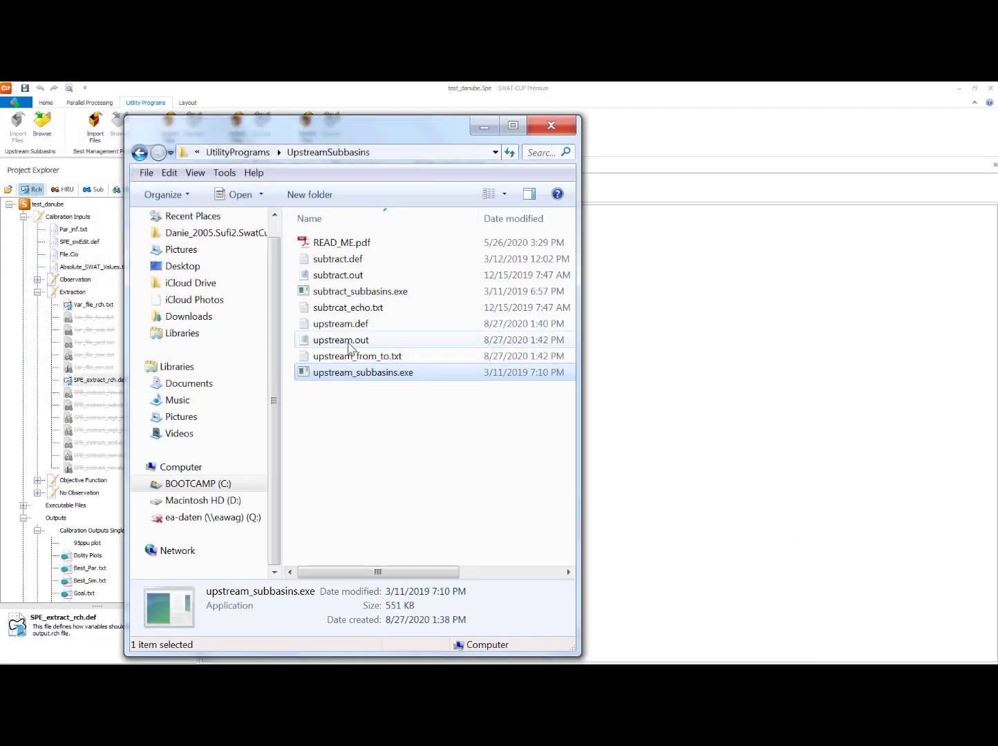
double_click(349, 342)
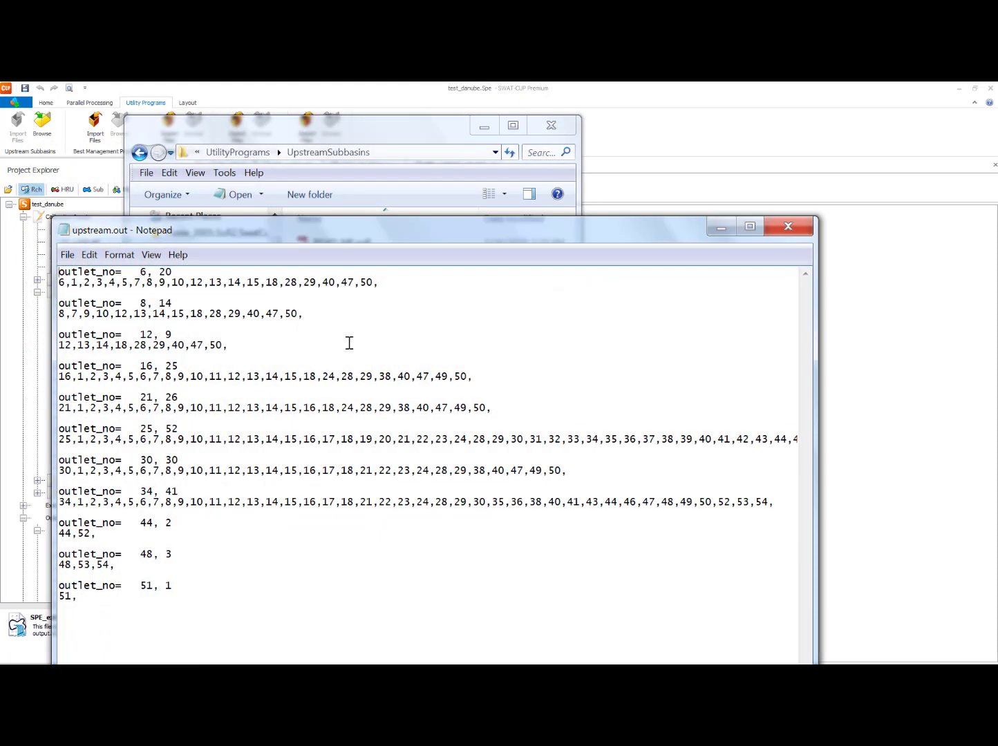
left_click_drag(120, 223, 132, 168)
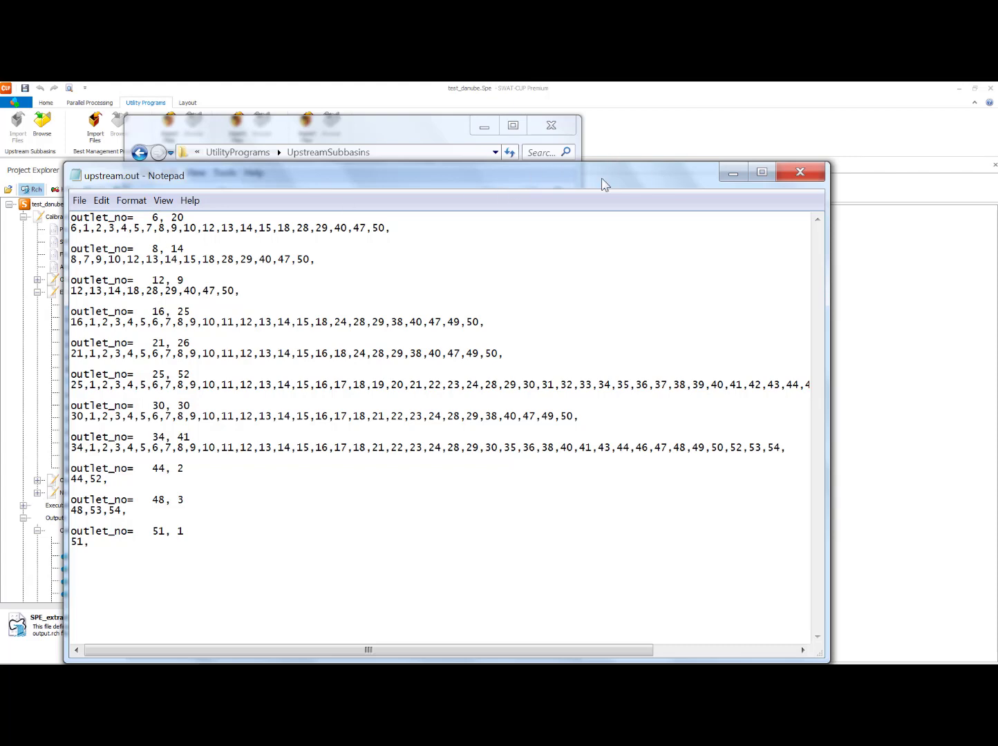
left_click_drag(623, 186, 645, 193)
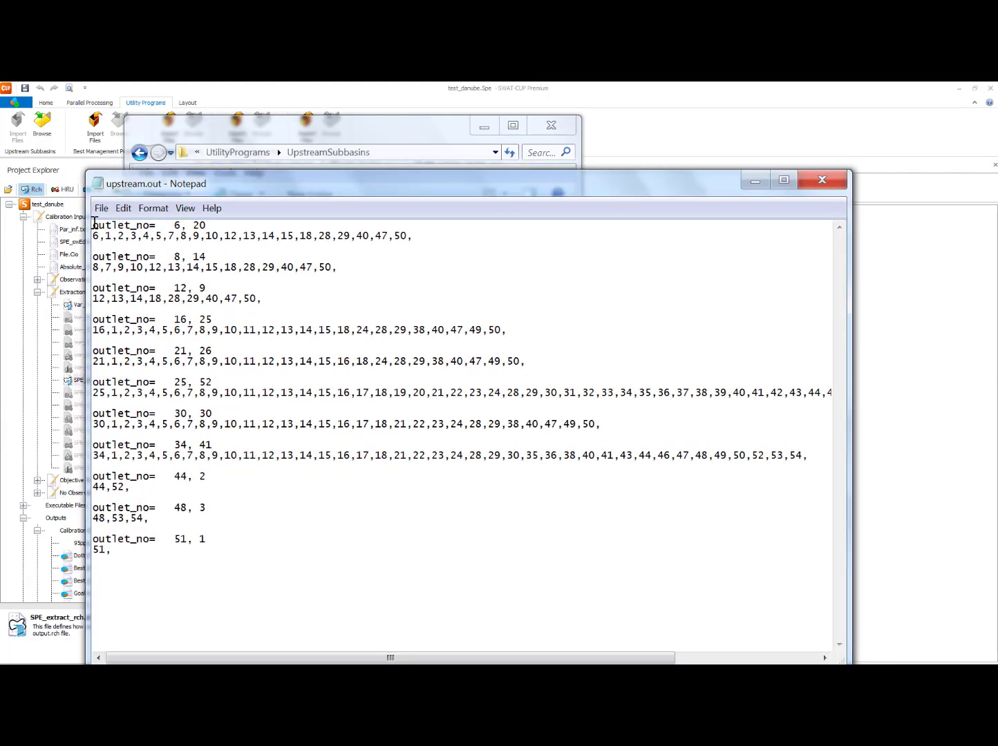
- Copy the full list of outlets and upstream subbasins from upstream.out, and minimize its window and the UpstreamSubbasins folder
left_click_drag(95, 226, 174, 575)
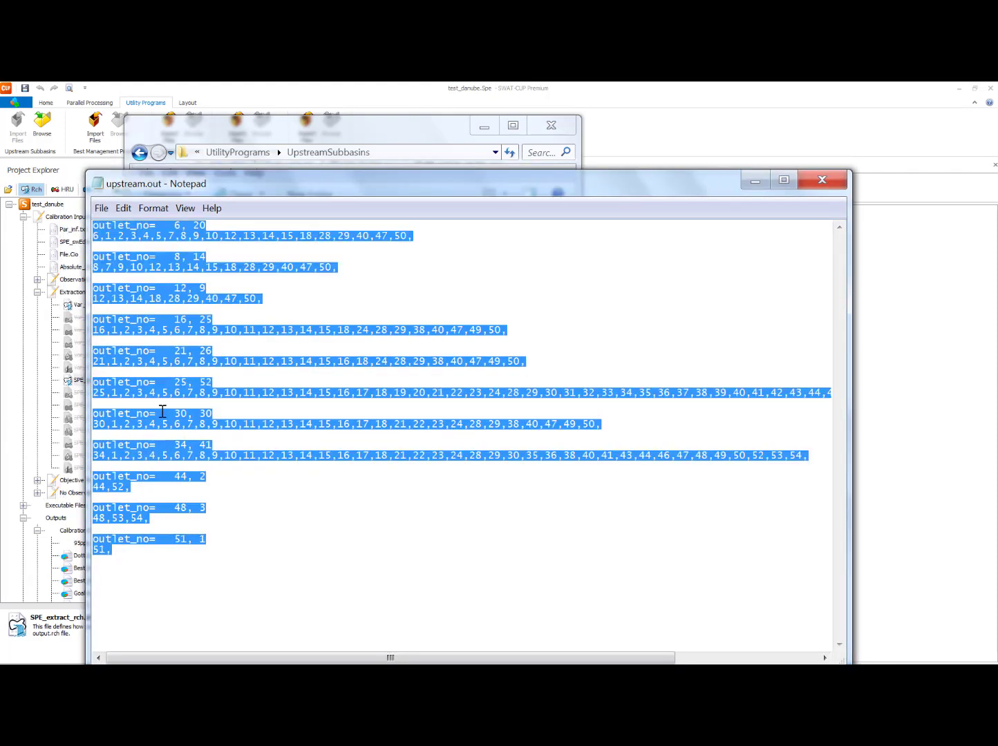
right_click(164, 421)
left_click(180, 460)
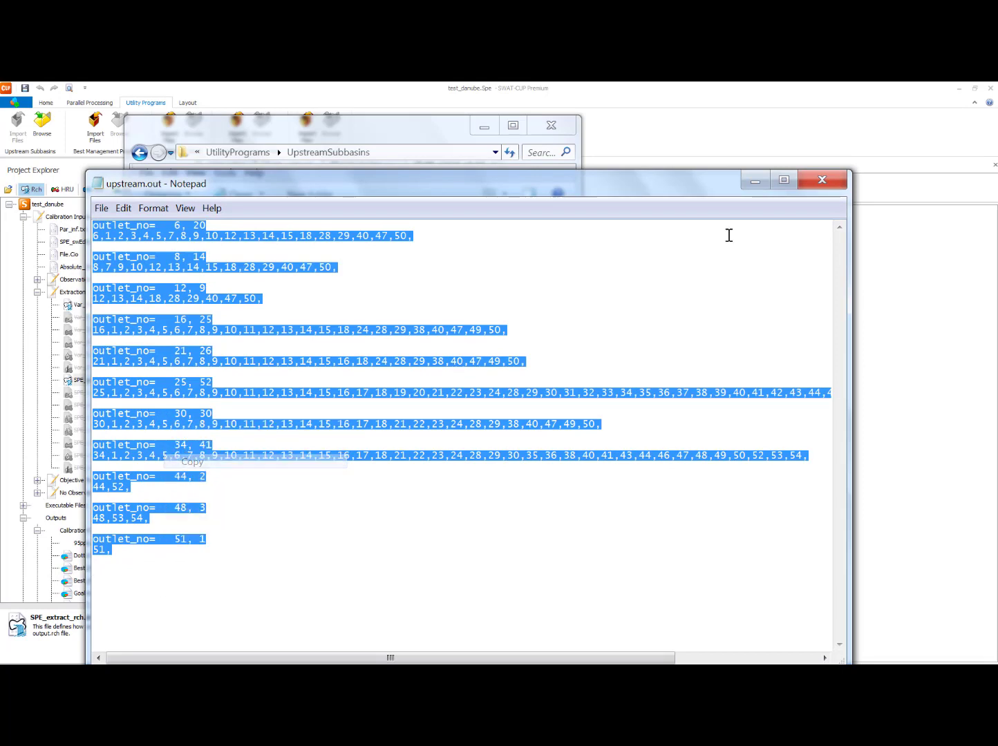
left_click(756, 180)
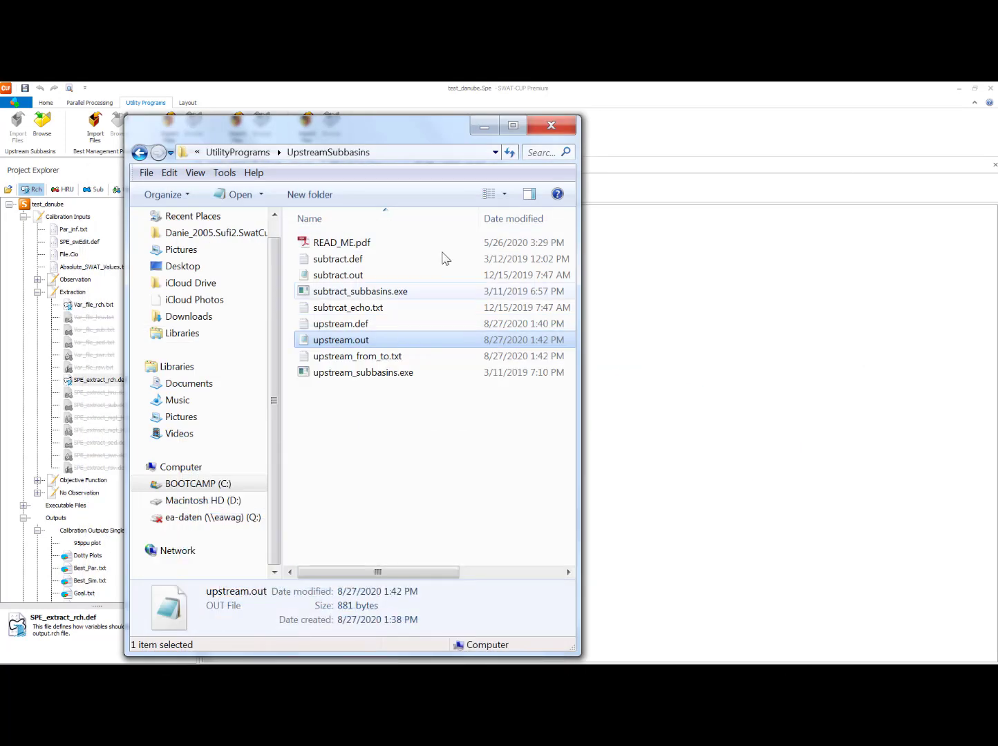
left_click(482, 127)
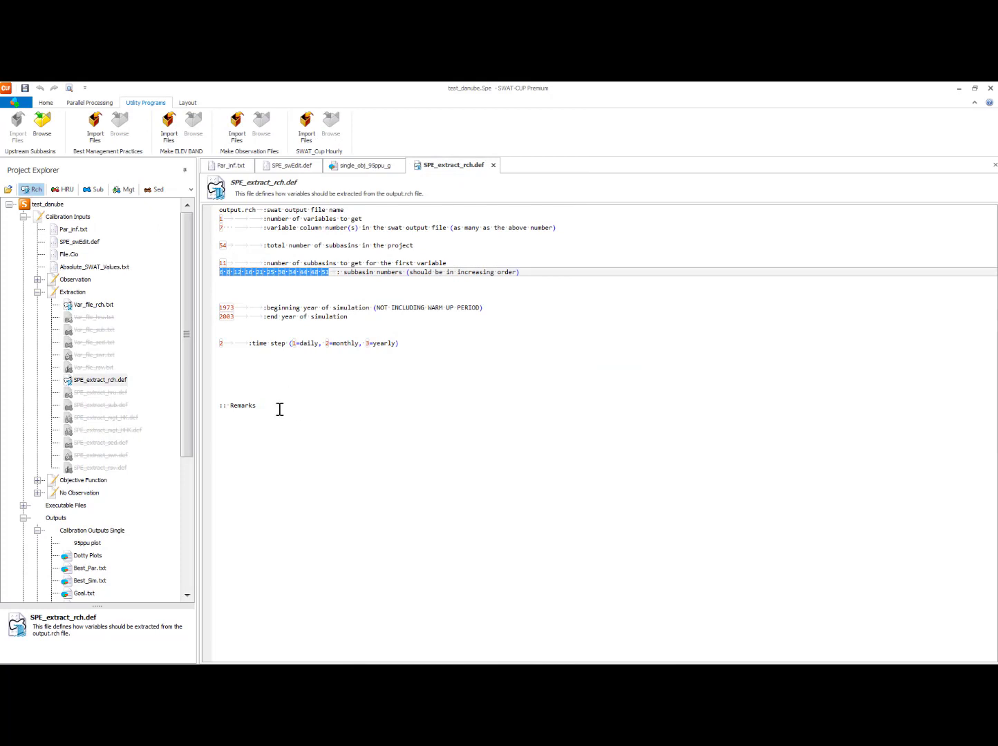
- Add blank lines above the Examples section of Par_inf.txt and paste the copied outlet and upstream subbasin lists there
left_click(226, 166)
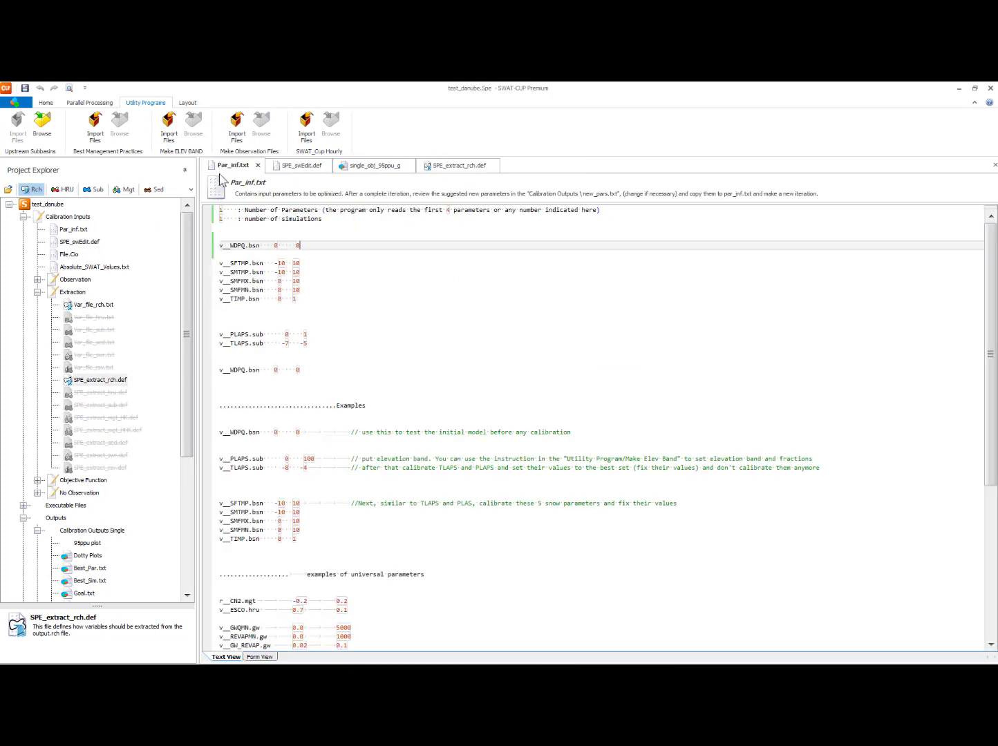
left_click(233, 393)
key("Return")
key("Return")
key("Return")
key("Return")
key("Return")
key("Return")
key("Return")
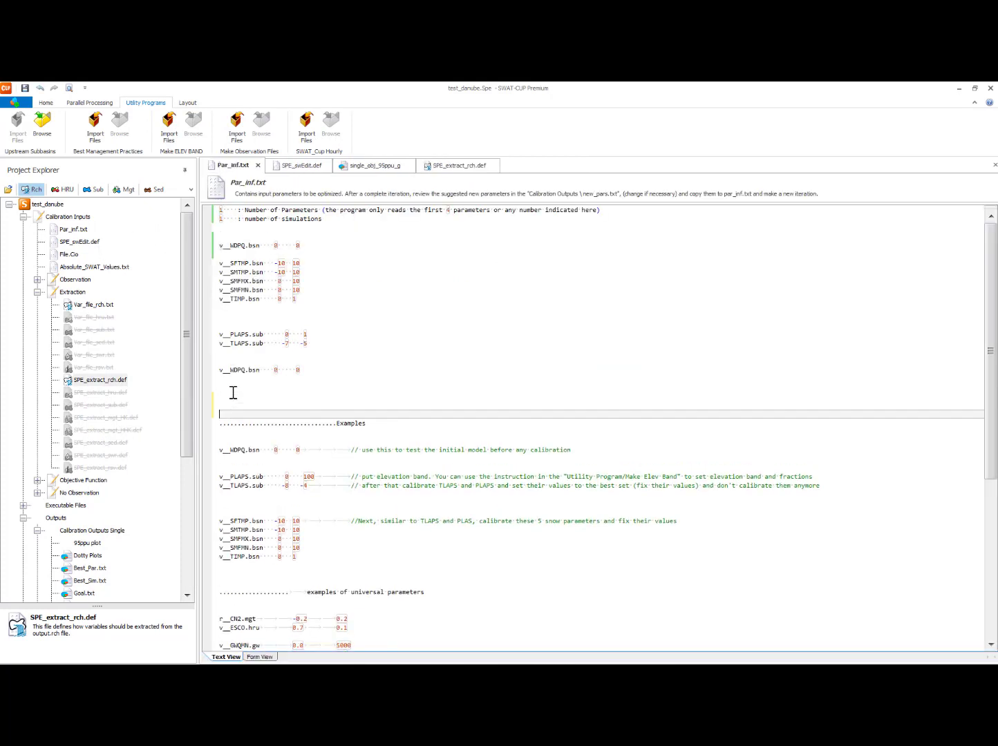
left_click(222, 403)
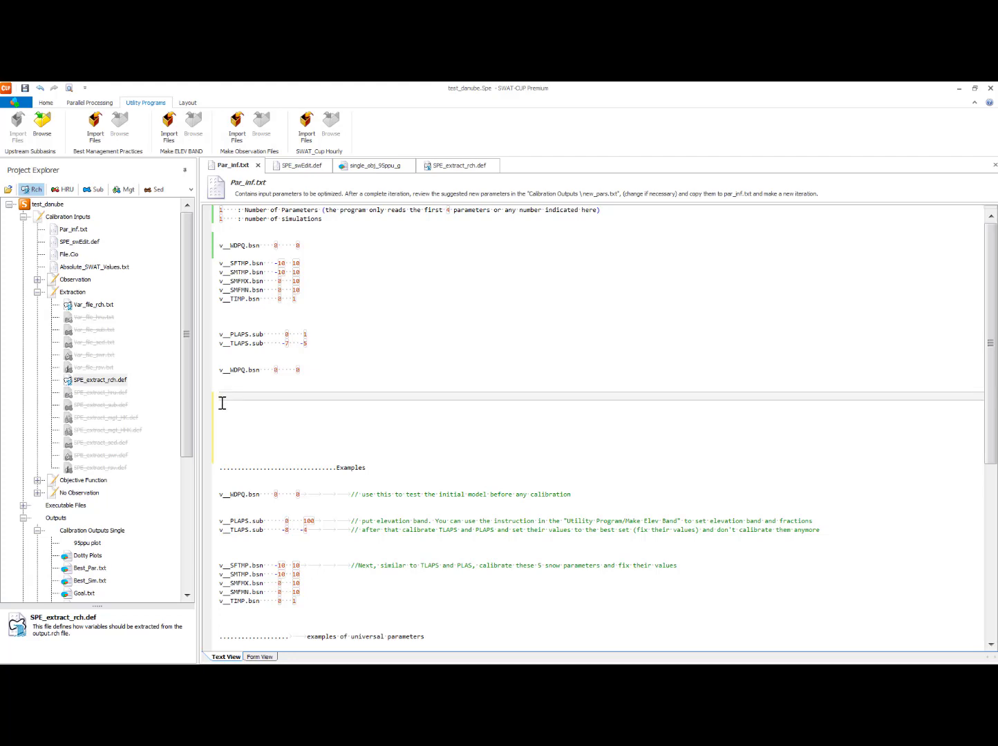
right_click(221, 403)
left_click(247, 436)
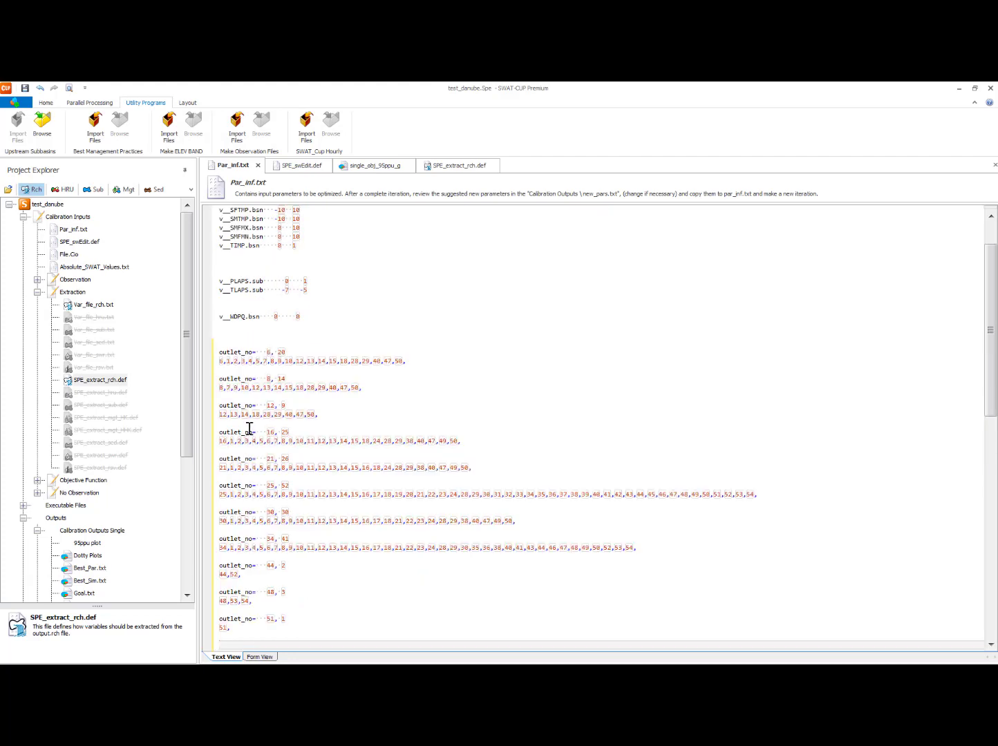
scroll(250, 428, "up", 2)
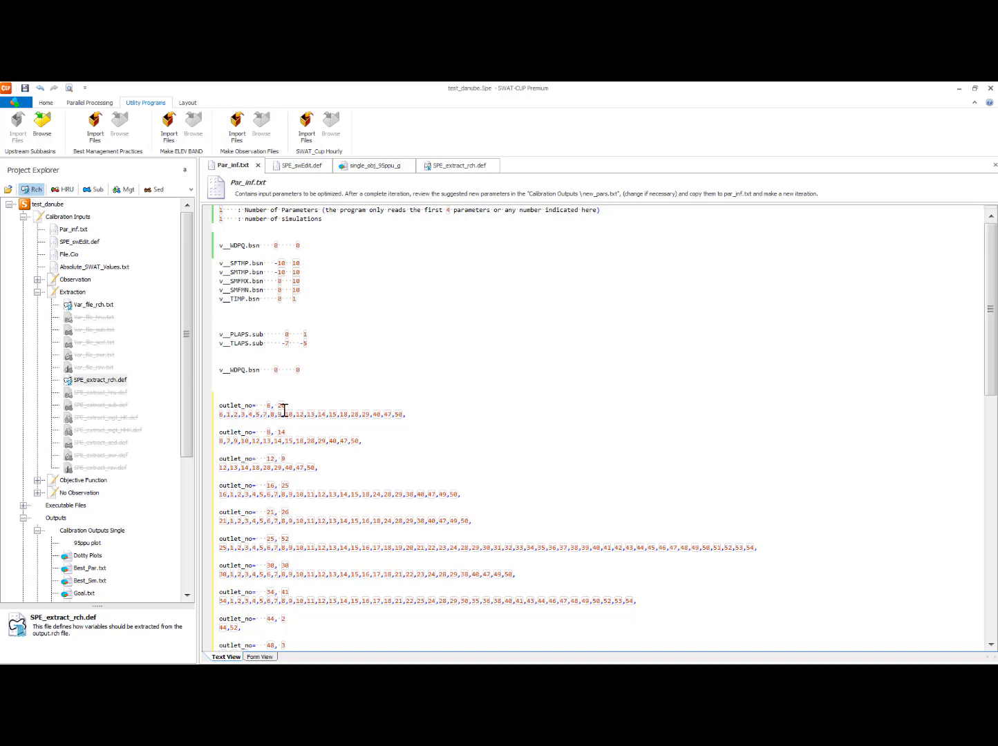
- Insert five blank lines above the first v__WDPQ.bsn entry in Par_inf.txt to make room for new parameters
left_click(226, 236)
key("Return")
key("Return")
key("Return")
key("Return")
key("Return")
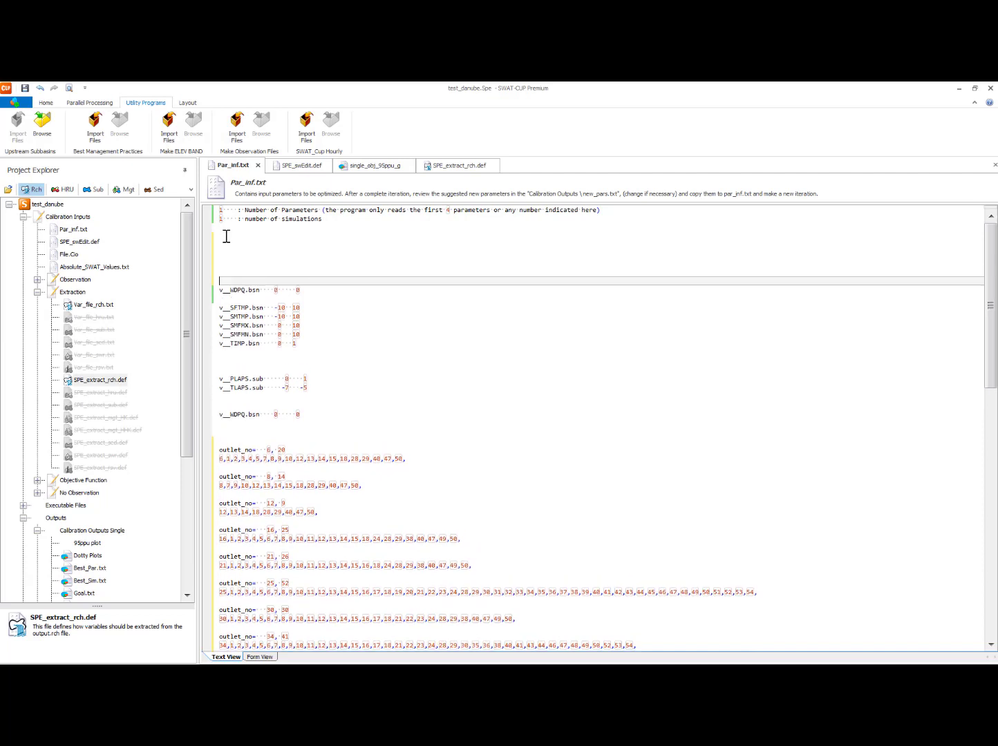
left_click(226, 246)
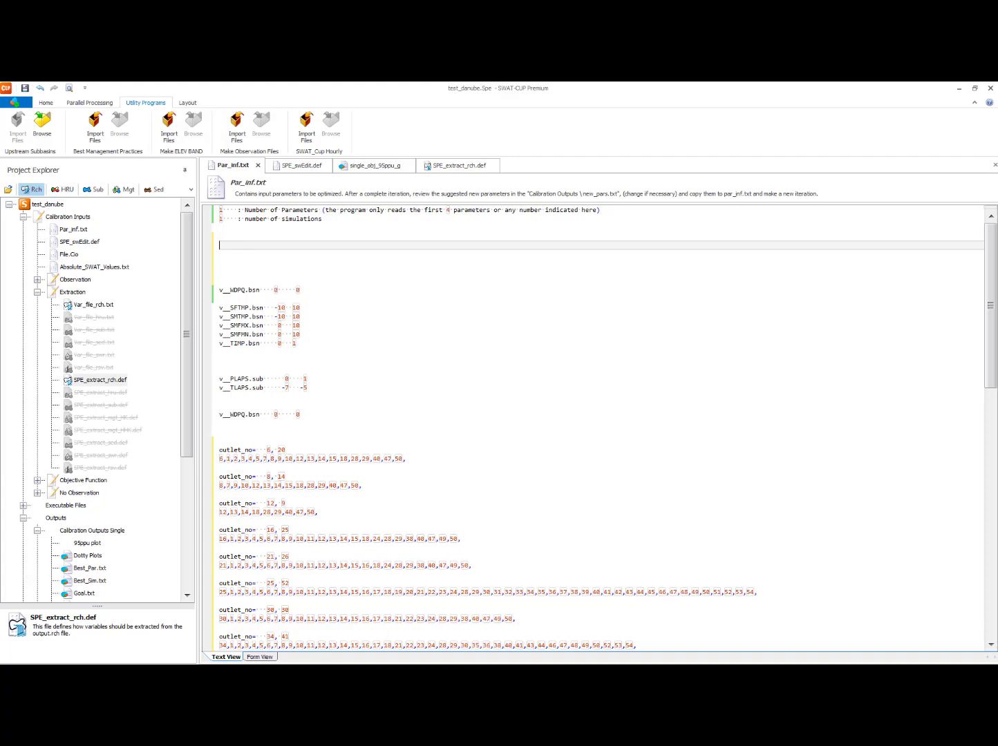
- Switch to Chrome, open the author's Google Scholar profile and open the 2015 continental-scale SWAT model for Europe article on ScienceDirect
mouse_move(95, 675)
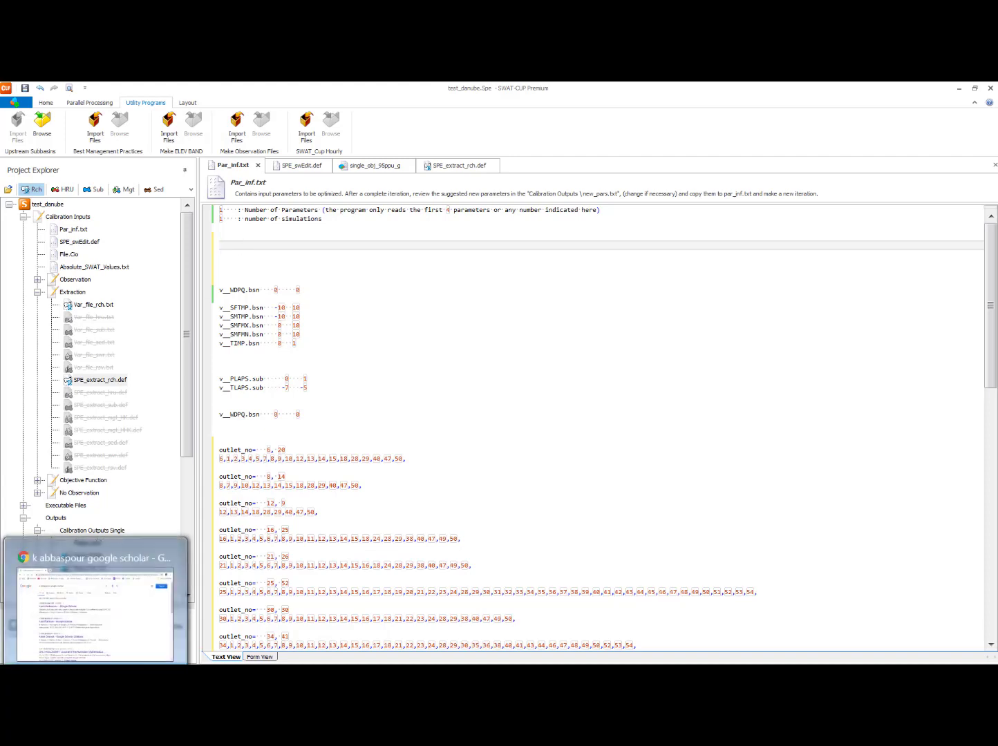
left_click(93, 606)
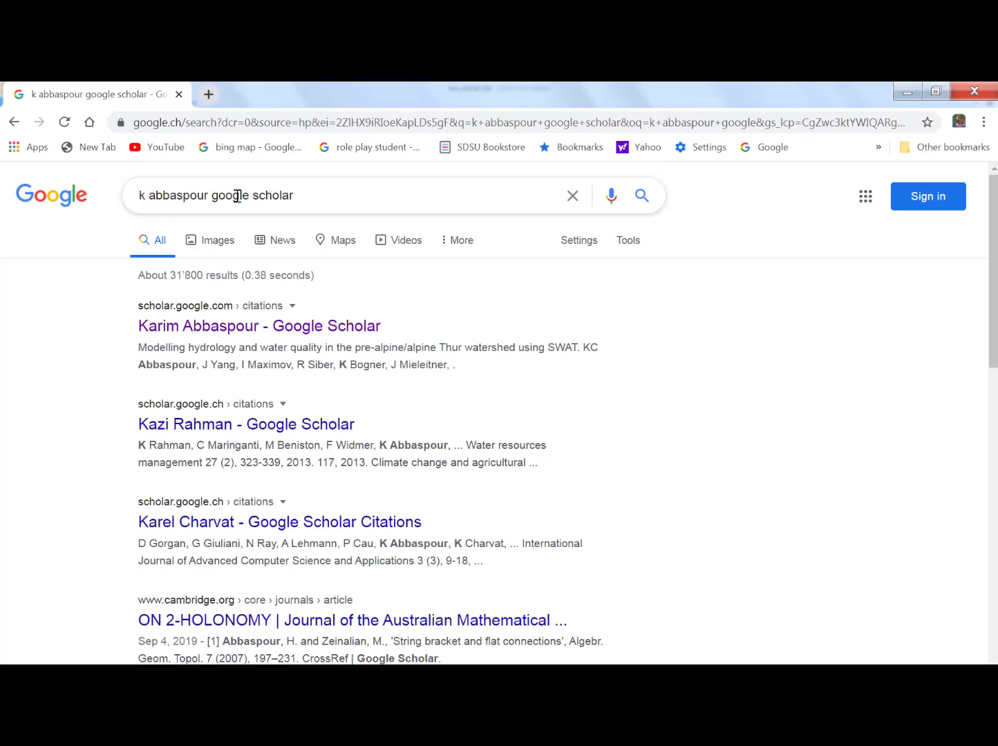
left_click(280, 327)
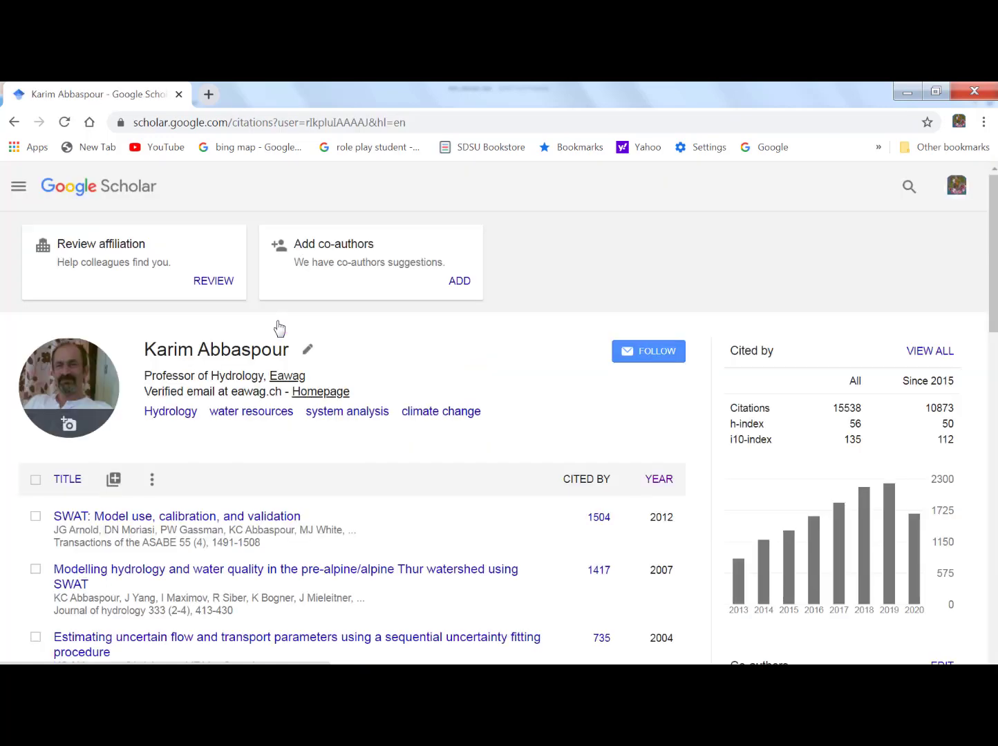
scroll(279, 516, "down", 3)
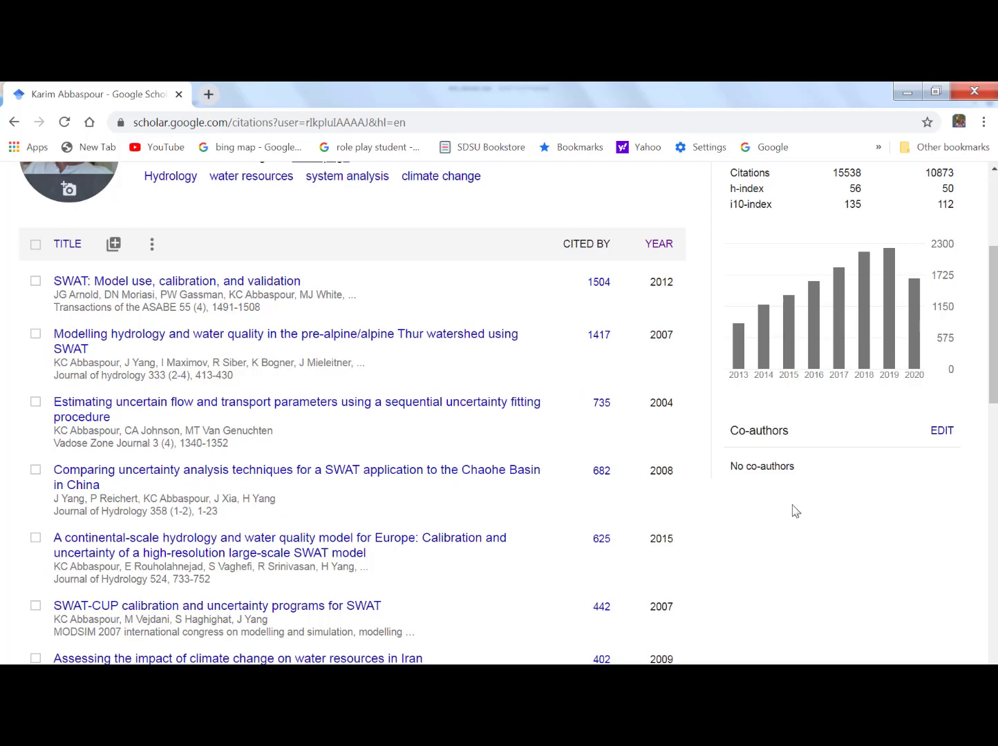
scroll(524, 510, "down", 1)
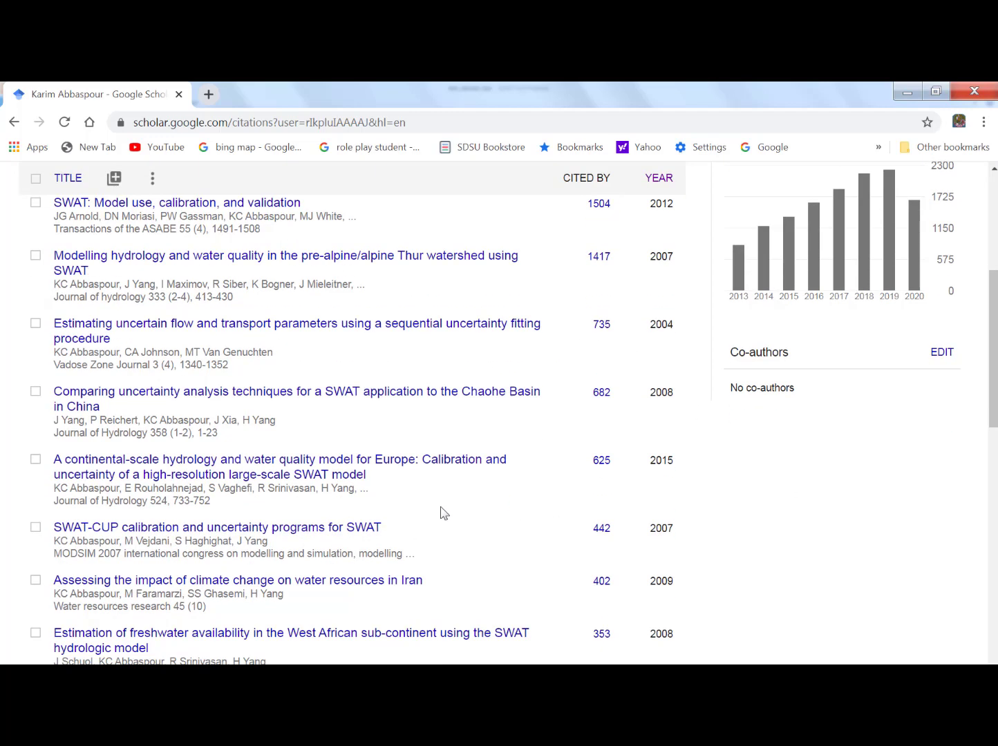
left_click(332, 468)
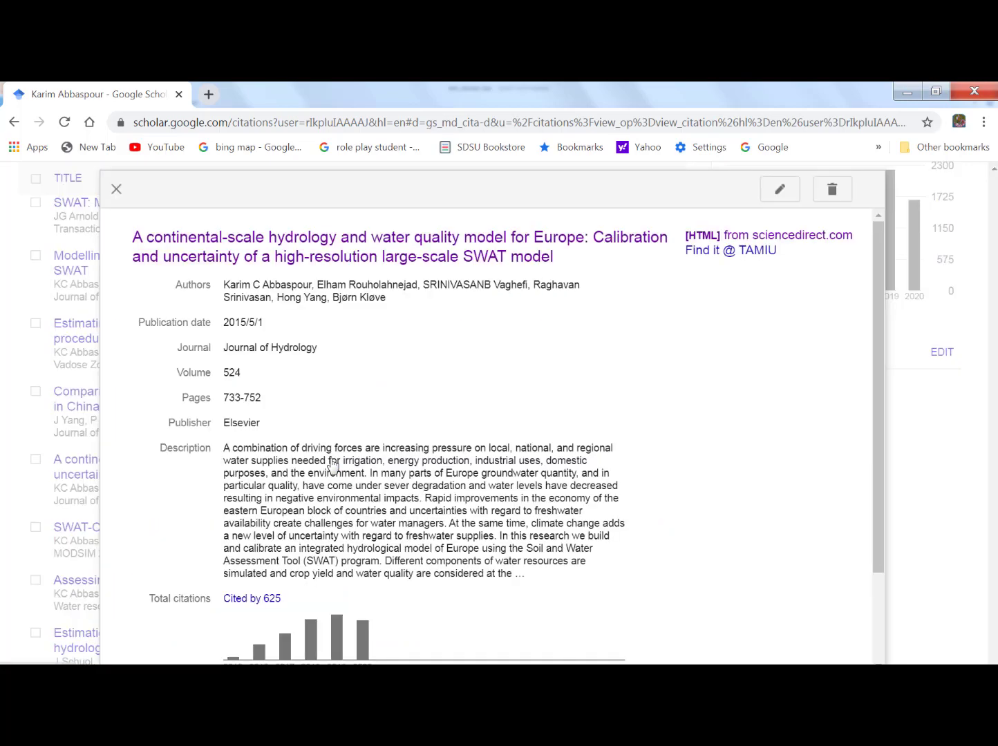
left_click(796, 238)
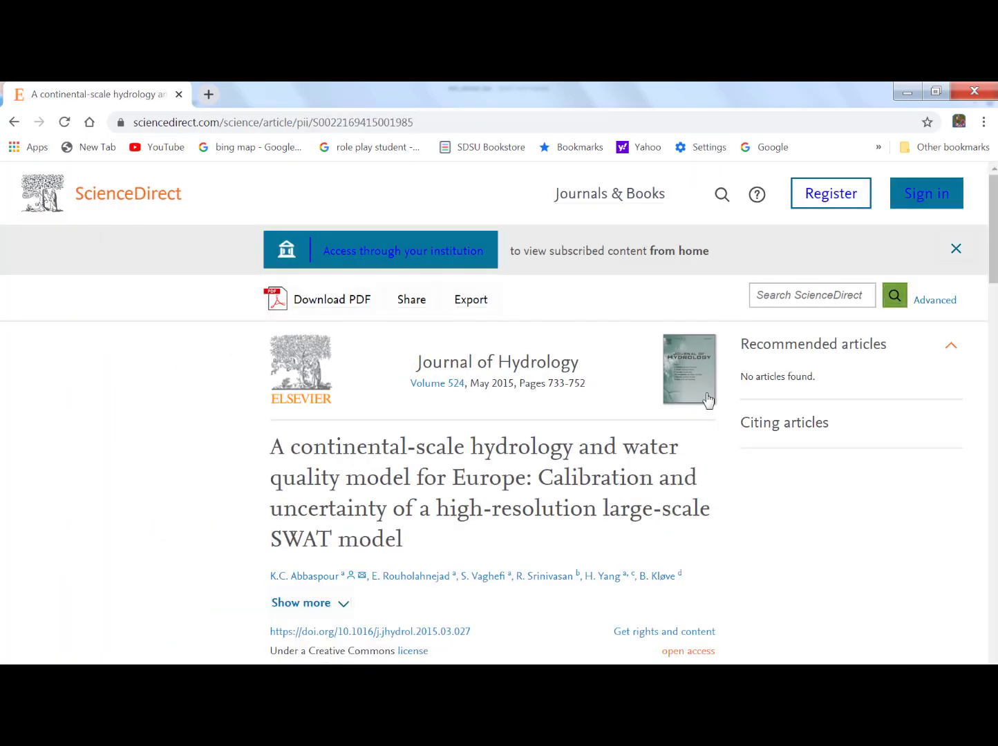
- Find Table 2, the rules for parameter regionalization, in the article and review the parameters listed for low base flow and low peak flow
scroll(718, 400, "down", 15)
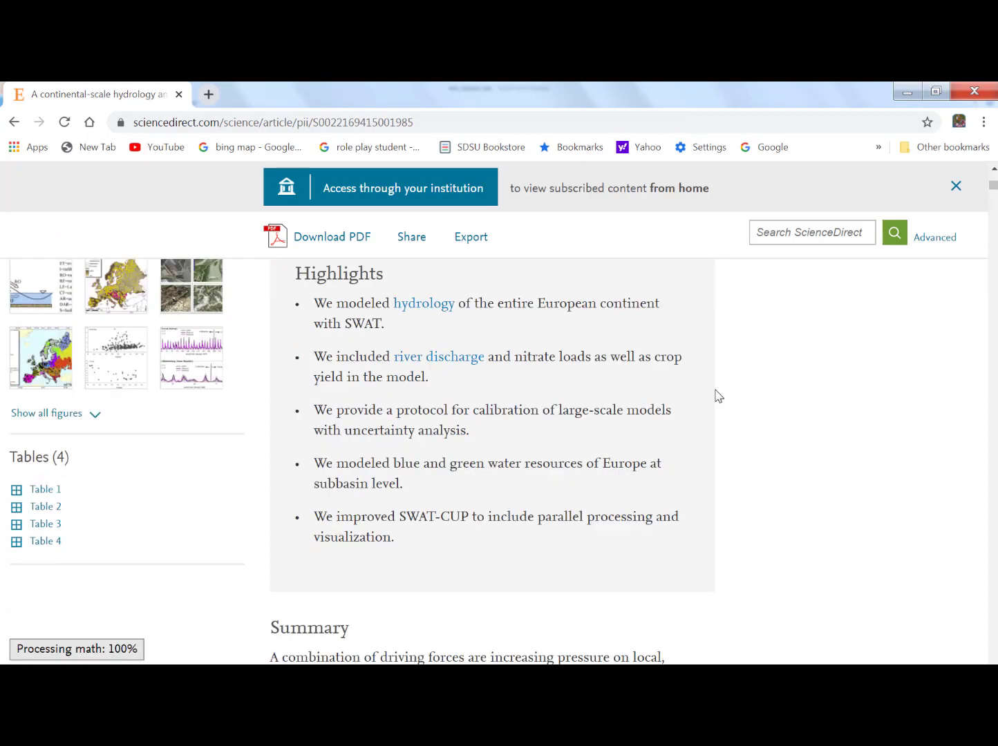
scroll(717, 395, "down", 10)
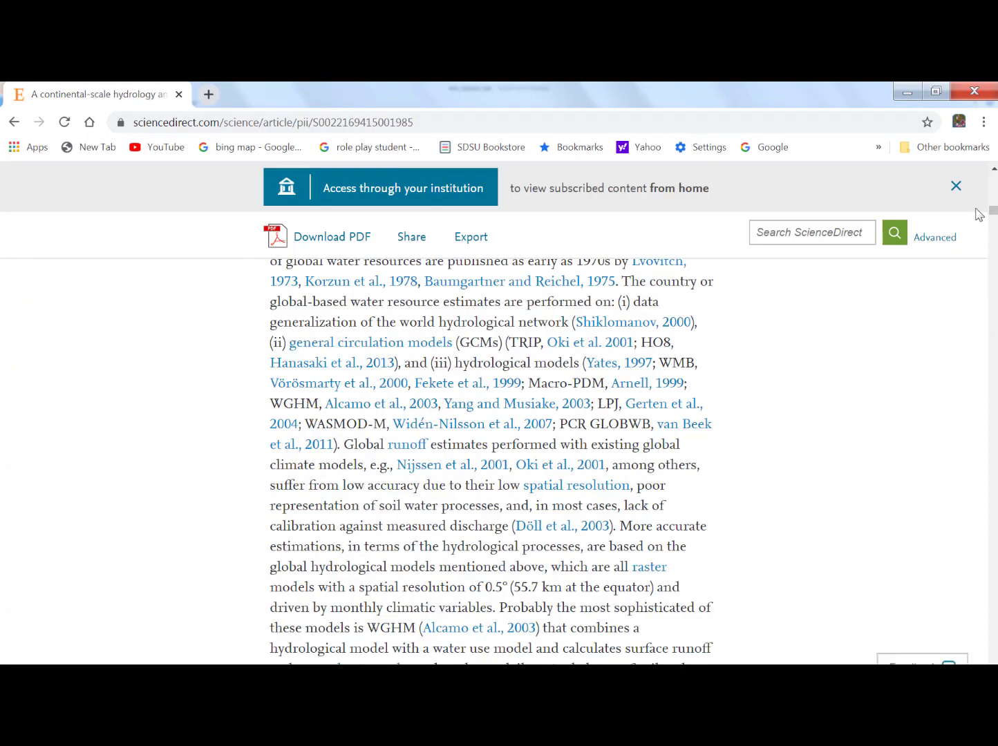
scroll(995, 196, "up", 2)
scroll(340, 293, "up", 20)
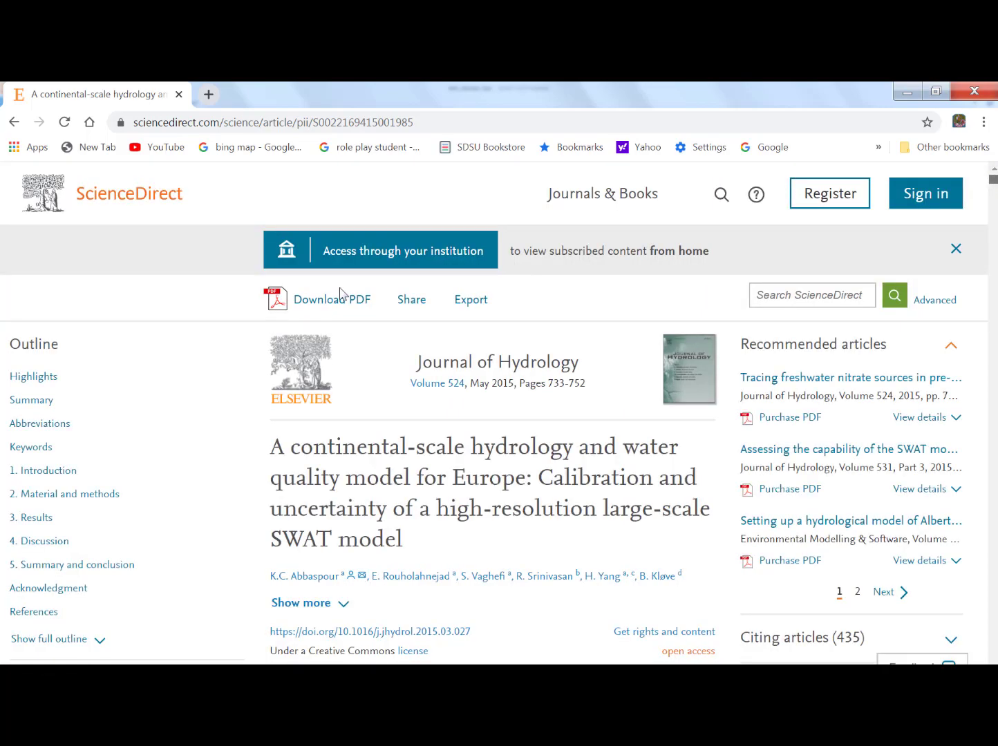
left_click(330, 306)
scroll(592, 607, "down", 7)
scroll(592, 604, "down", 15)
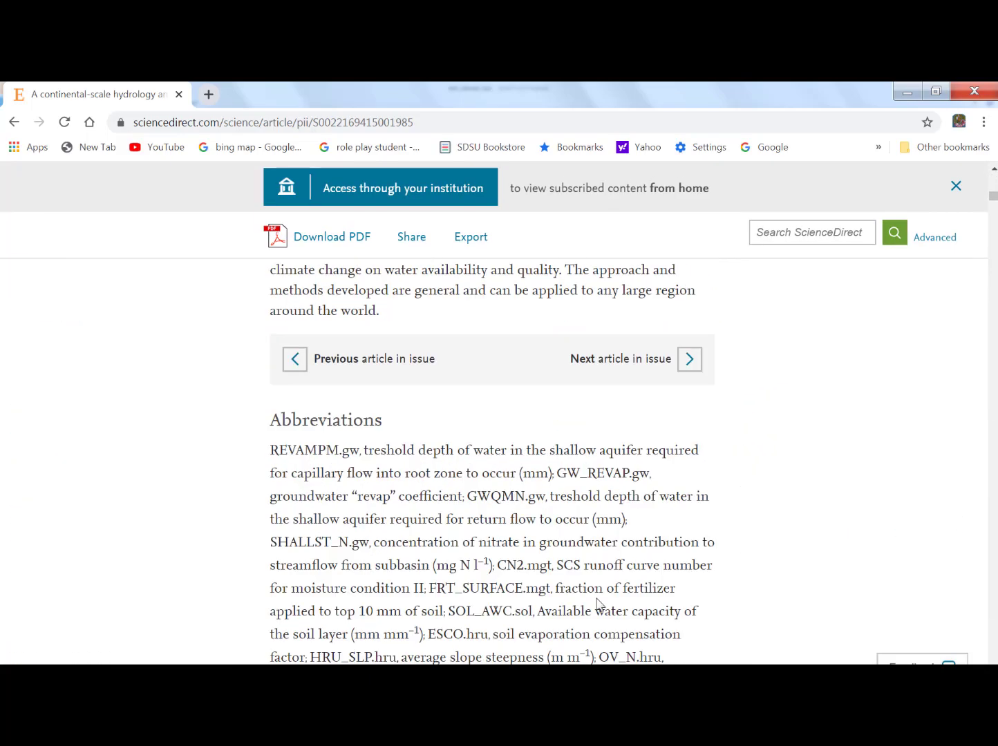
scroll(600, 595, "down", 12)
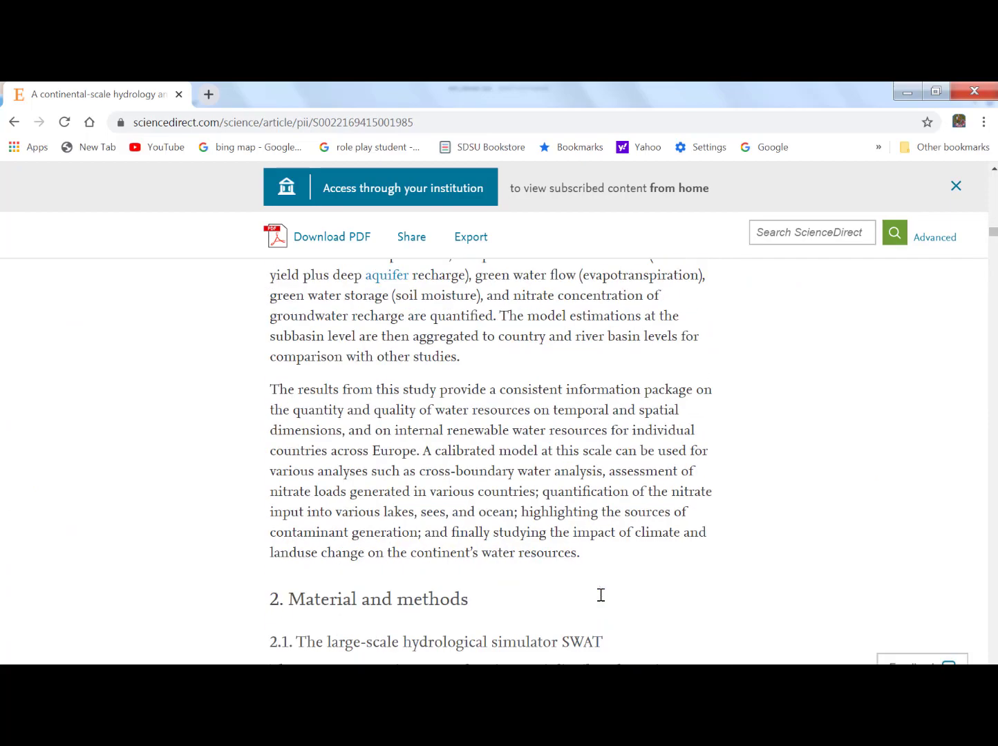
scroll(601, 595, "down", 10)
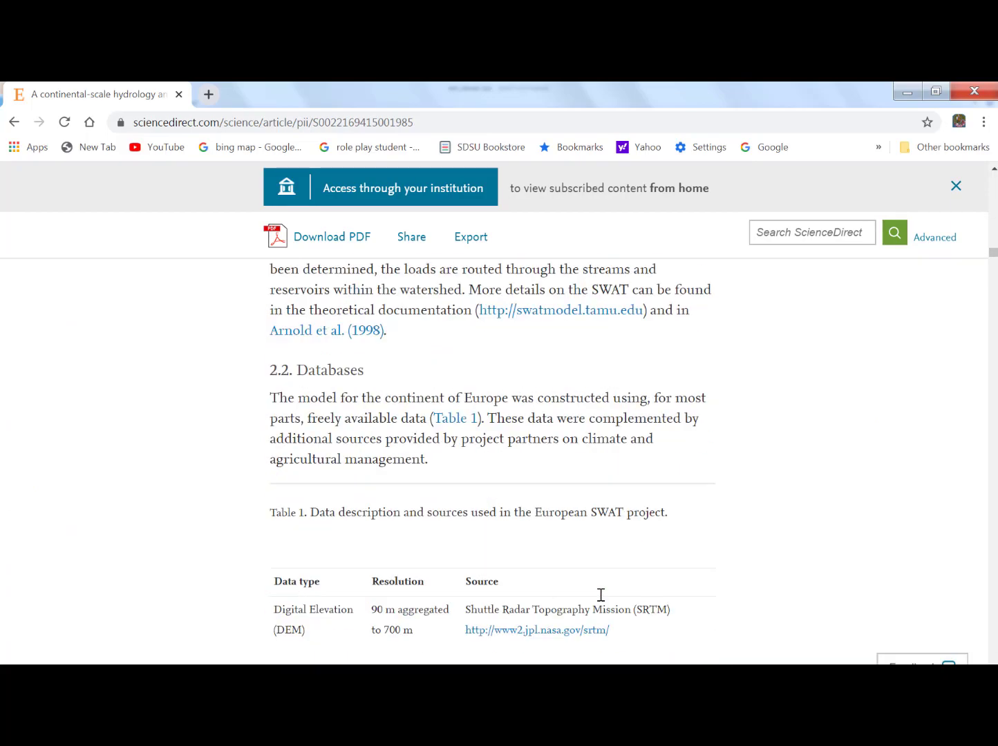
scroll(600, 595, "down", 20)
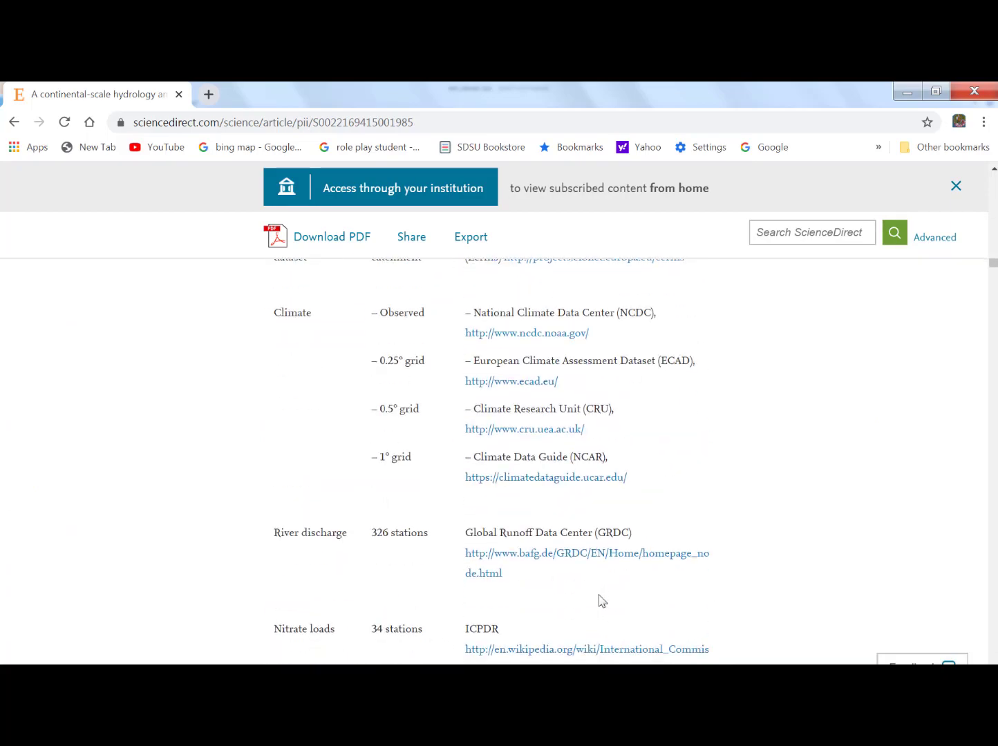
scroll(599, 600, "down", 20)
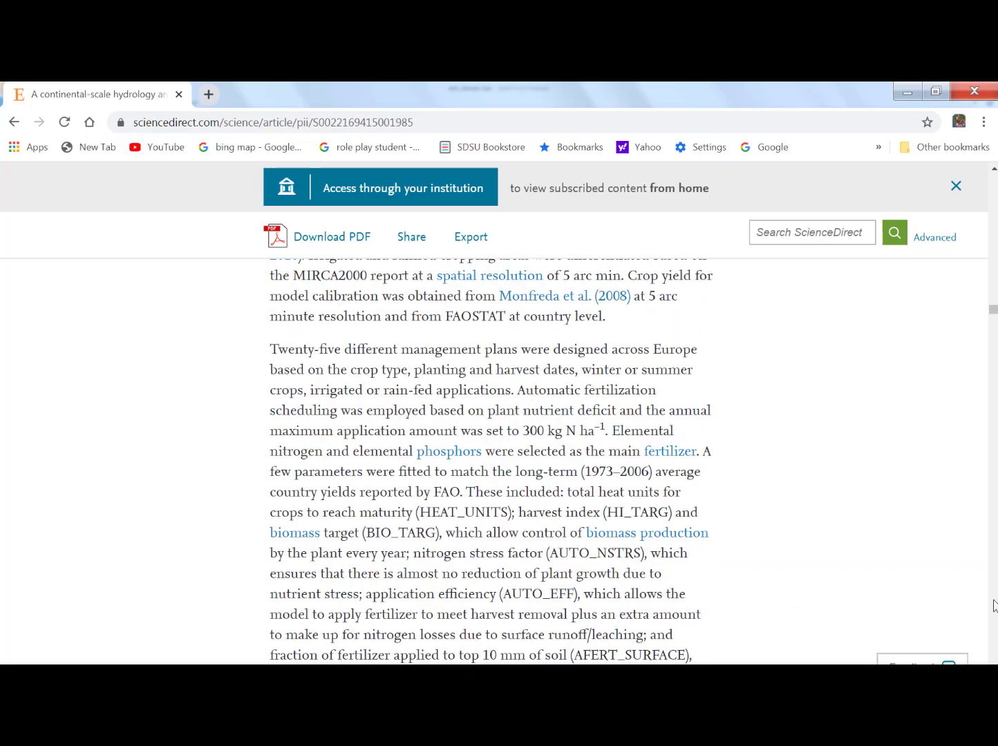
scroll(995, 606, "down", 20)
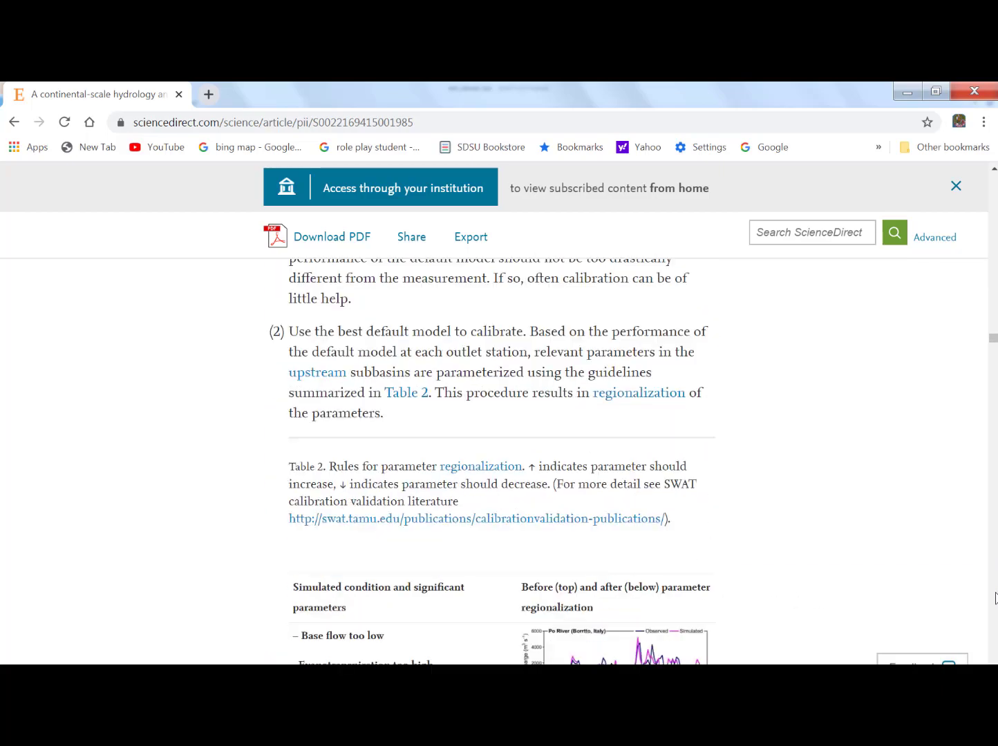
scroll(995, 597, "down", 12)
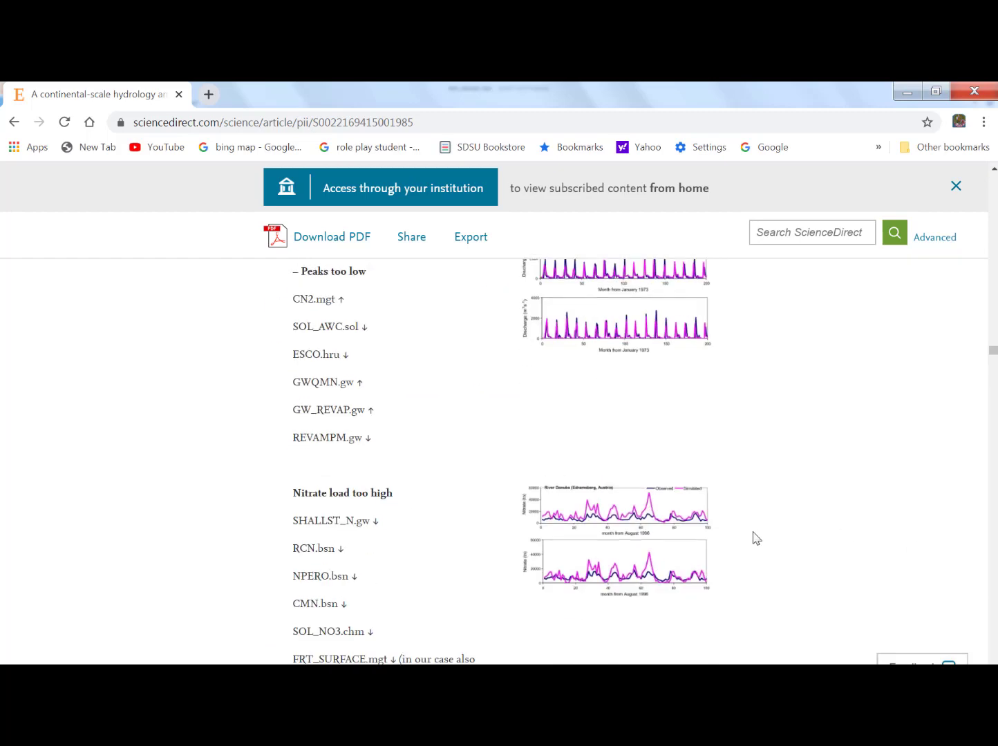
scroll(741, 536, "up", 12)
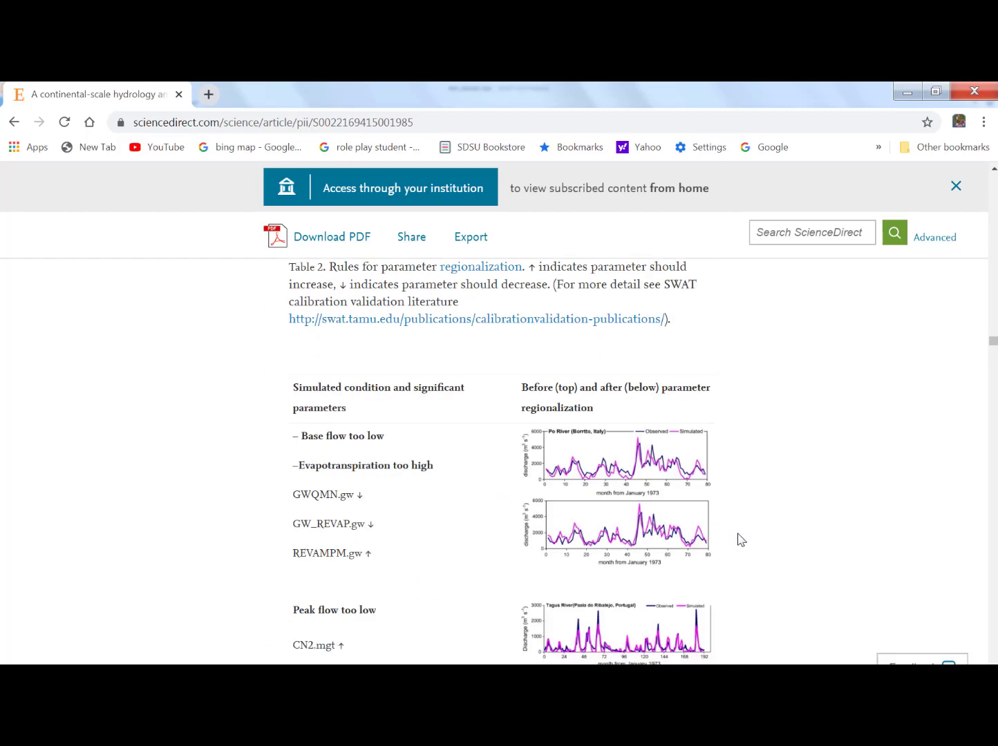
scroll(740, 539, "down", 1)
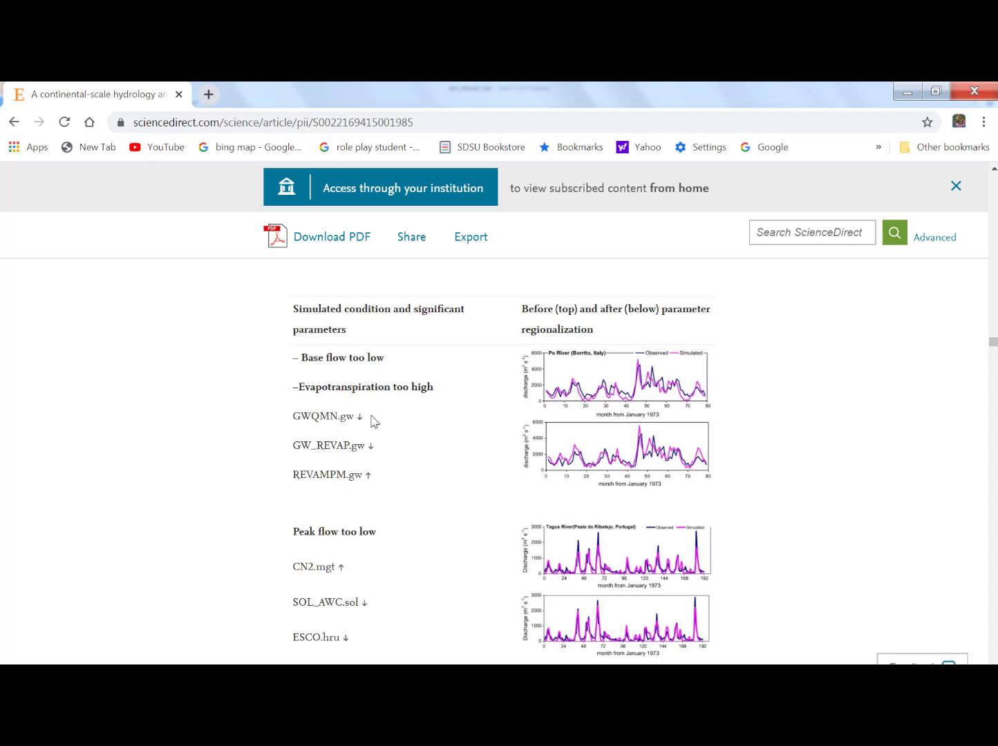
scroll(367, 470, "down", 2)
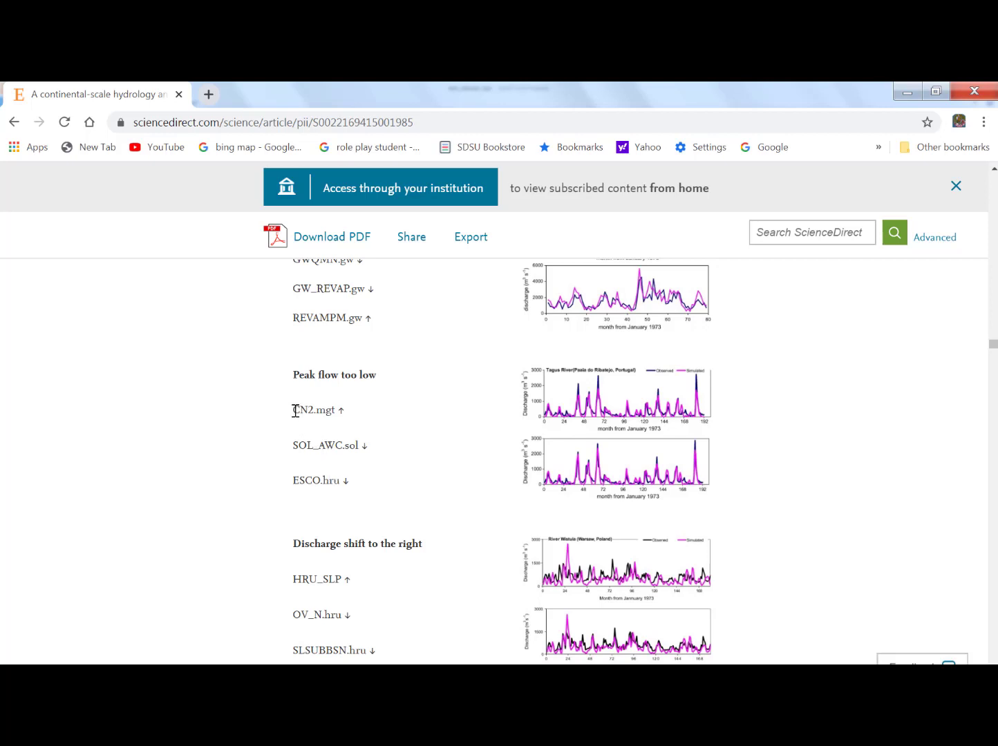
- Copy the "Peak flow too low" parameters CN2.mgt, SOL_AWC.sol and ESCO.hru from Table 2 and paste them below the simulation count in Par_inf.txt
left_click_drag(295, 411, 347, 484)
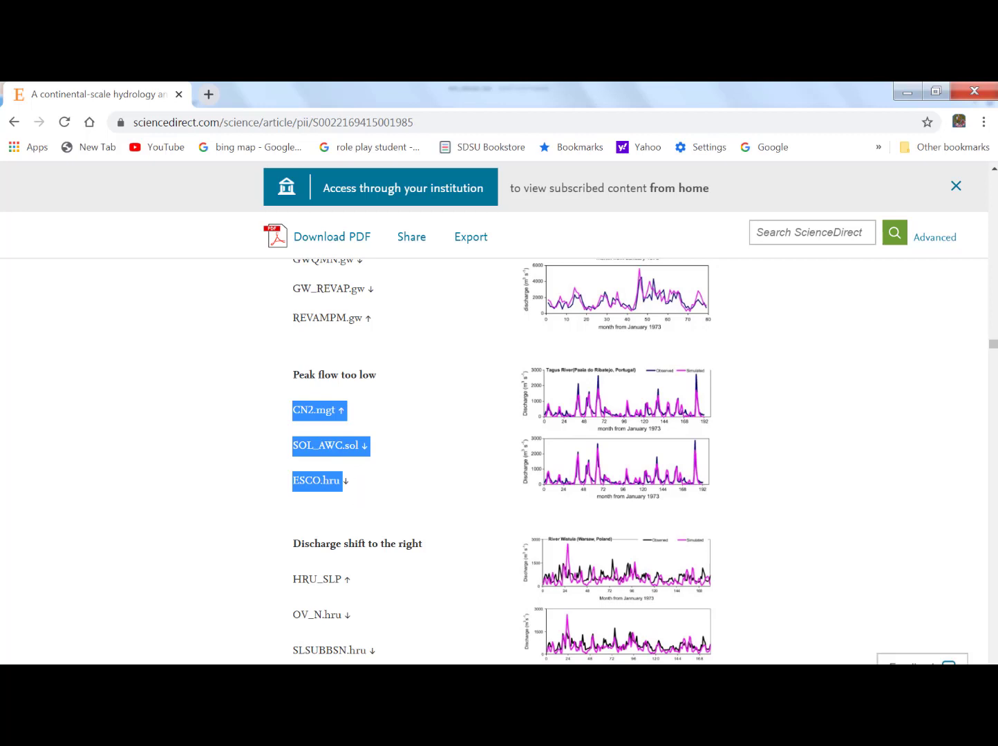
key("alt+Tab")
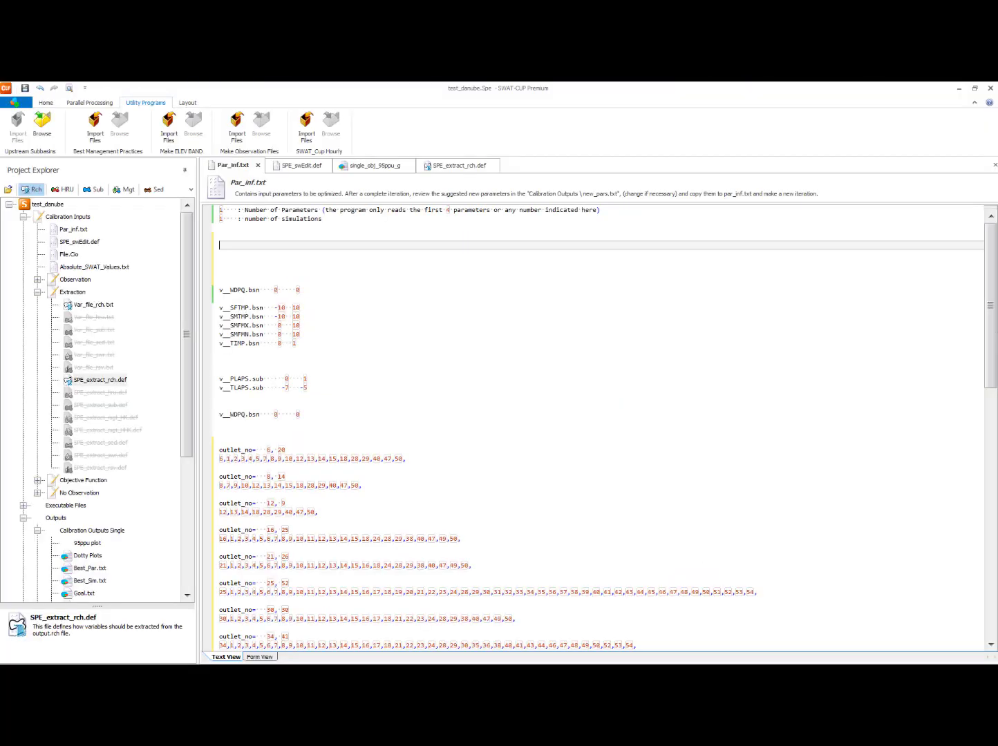
right_click(253, 245)
left_click(276, 283)
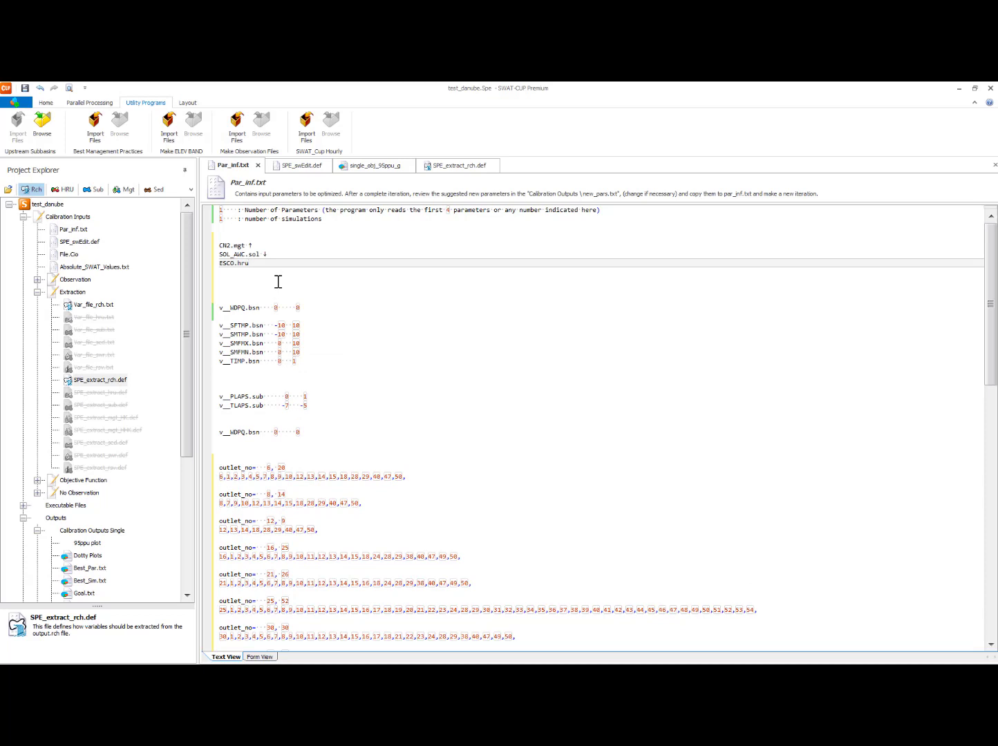
left_click(276, 255)
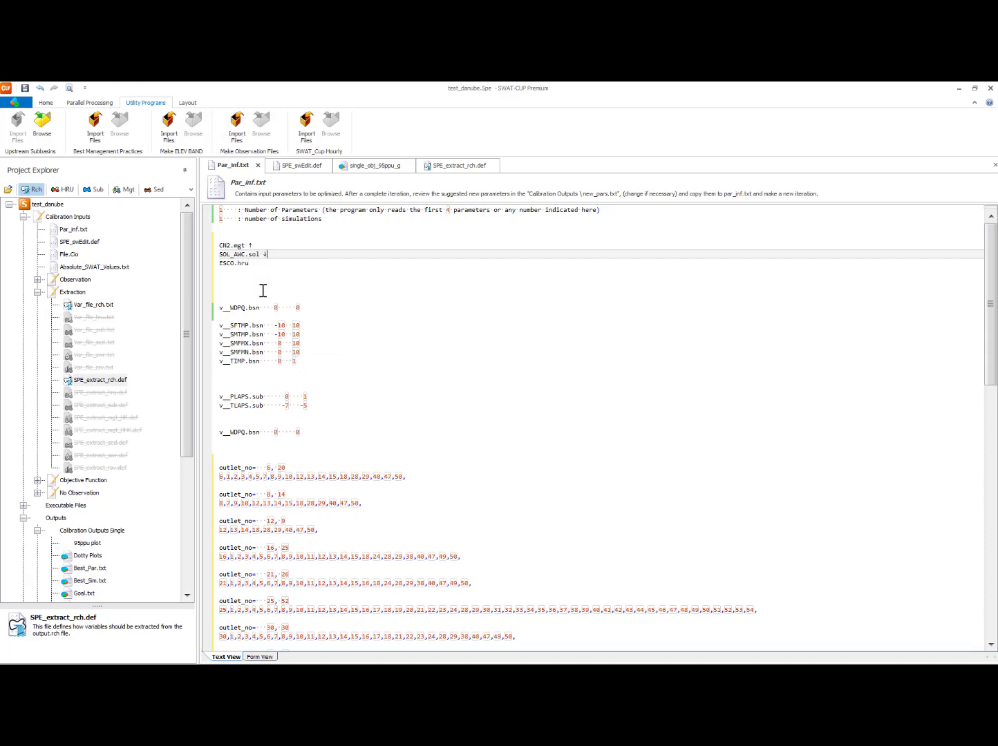
- Remove the arrow after CN2.mgt in Par_inf.txt and prefix the parameter with r__
key("Up")
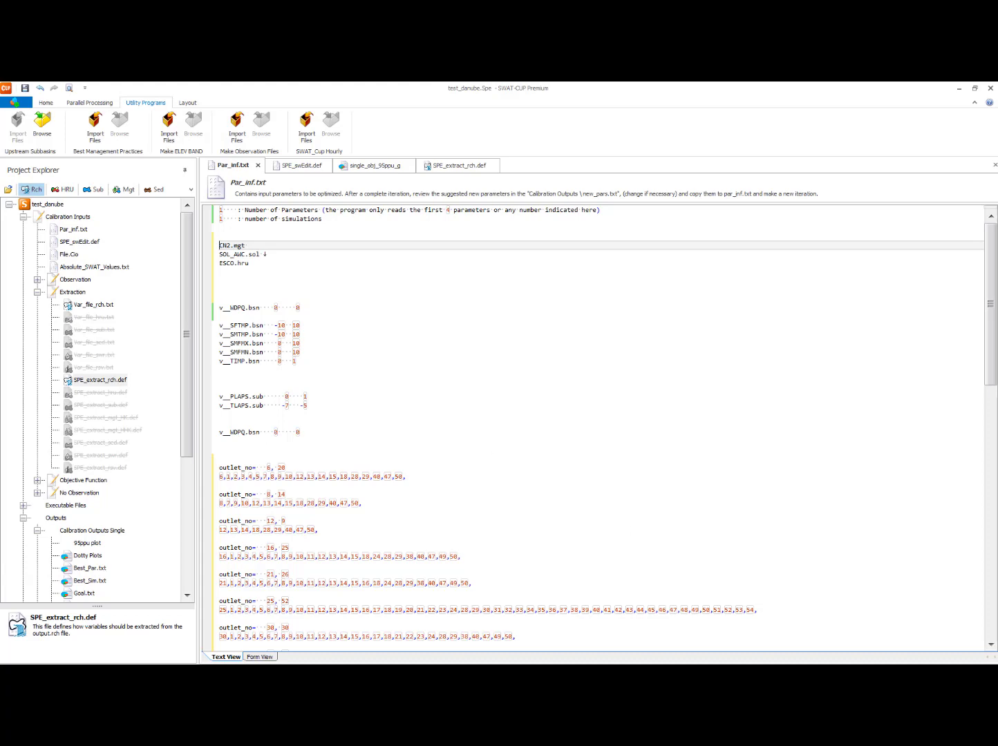
key("Home")
scroll(594, 428, "up", 1)
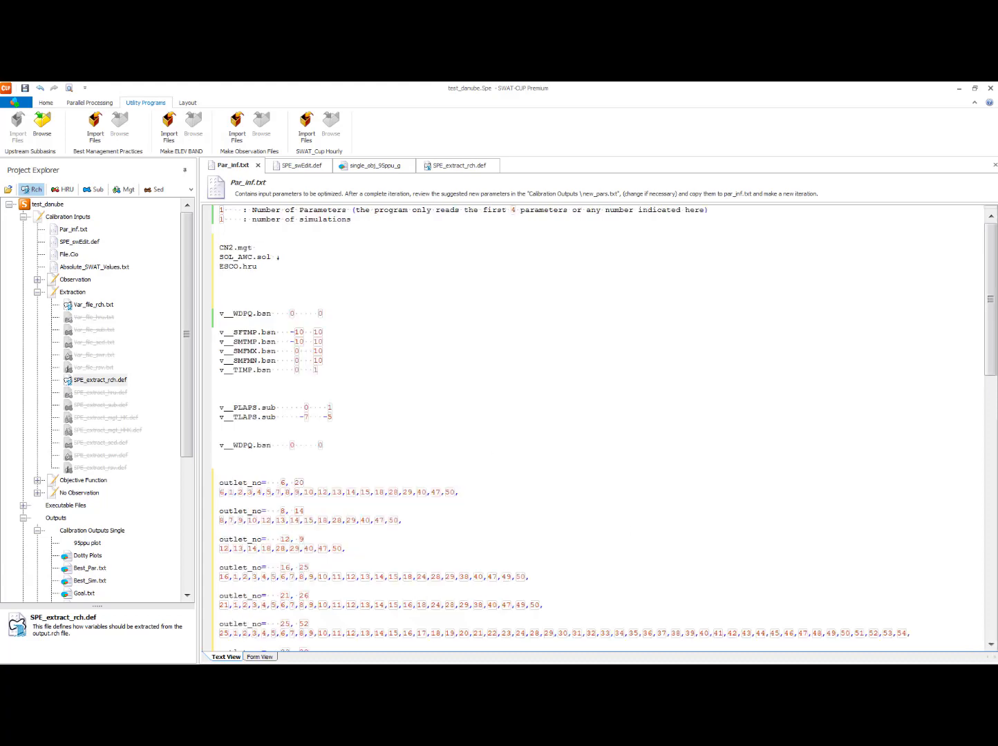
scroll(517, 350, "up", 2)
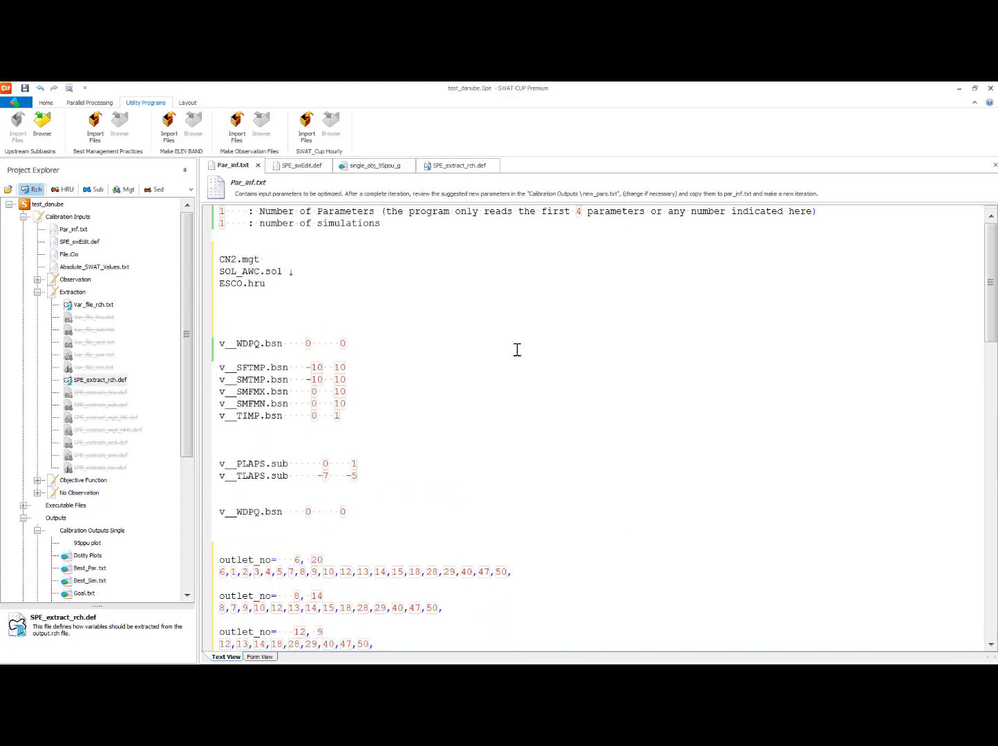
left_click(224, 260)
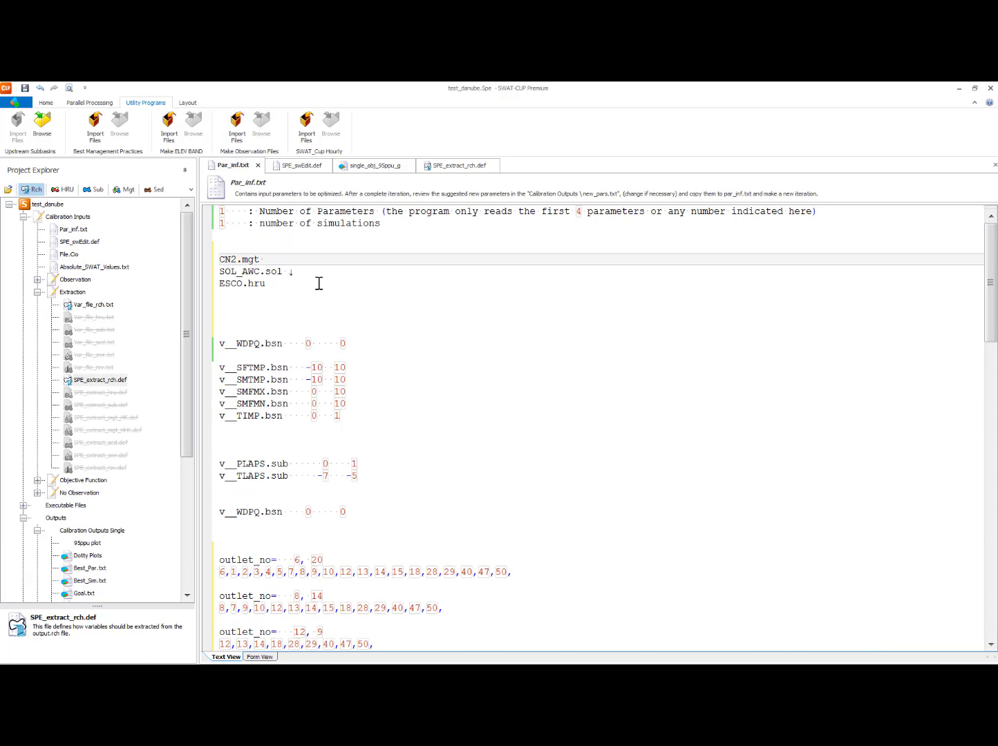
type("r__")
- Remove the arrow after SOL_AWC.sol and prefix the parameter with r__
key("Down")
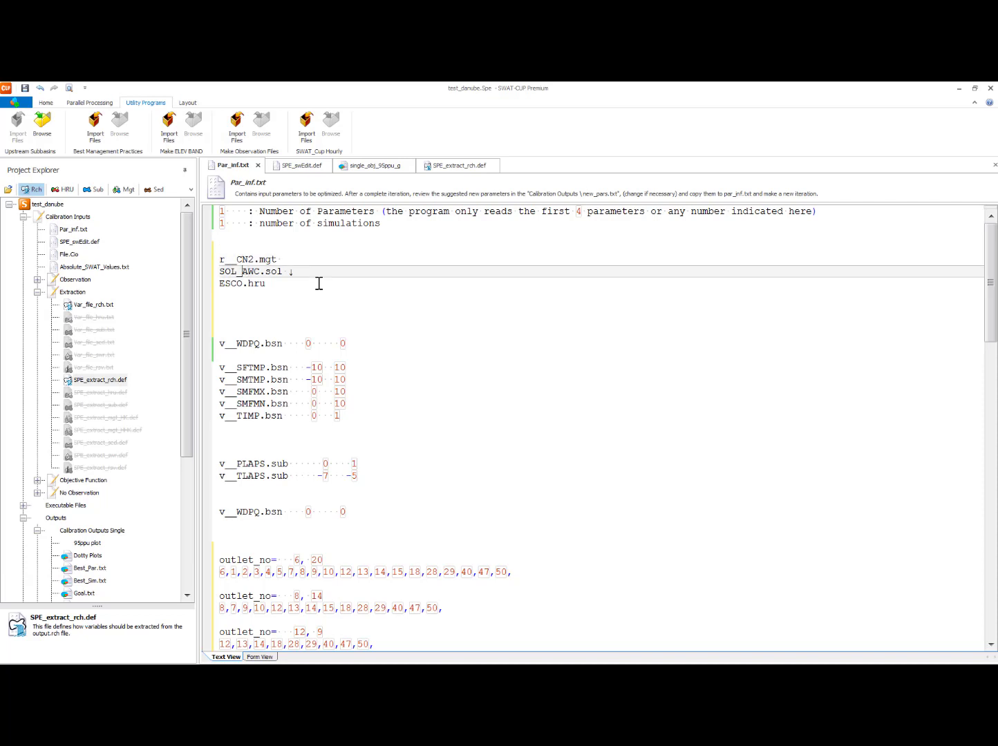
key("Right")
key("Right")
key("Right")
key("Right")
key("Right")
key("Right")
key("Right")
key("Right")
key("BackSpace")
key("Left")
key("Left")
key("Left")
key("Left")
key("Left")
key("Left")
key("Left")
type("r__")
- Prefix the ESCO.hru parameter with v__
key("Down")
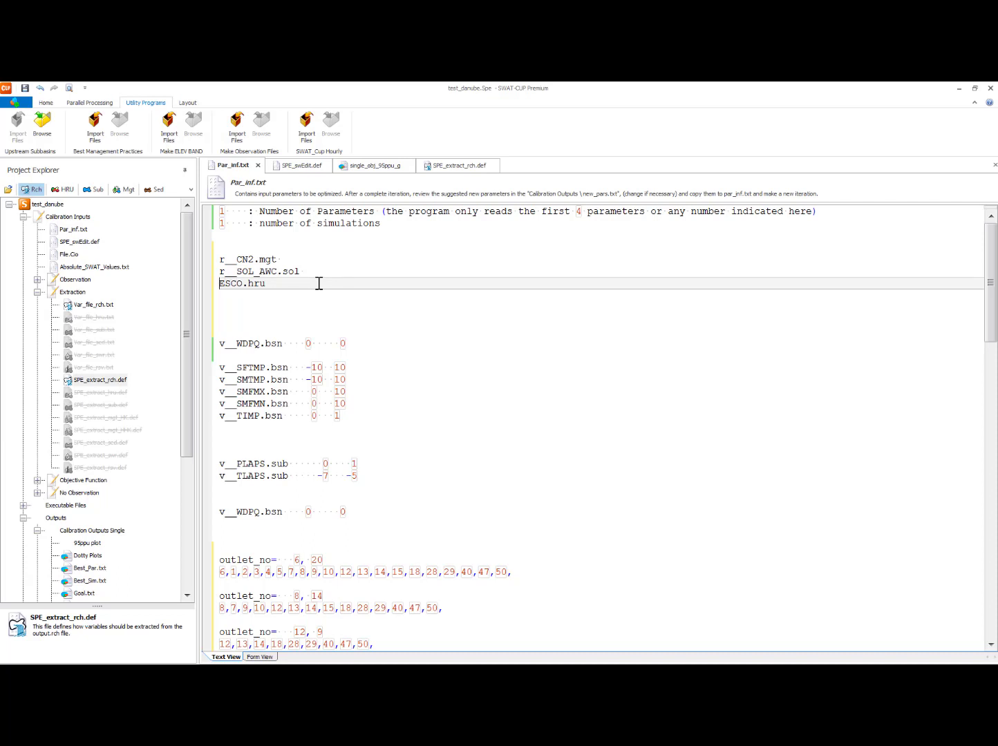
type("v__")
key("Right")
key("Right")
key("Right")
key("Right")
key("Right")
left_click(304, 283)
- Check the peak flow rules in the article in Chrome and set the r__CN2.mgt range in Par_inf.txt to -0.3 and 0
key("alt+Tab")
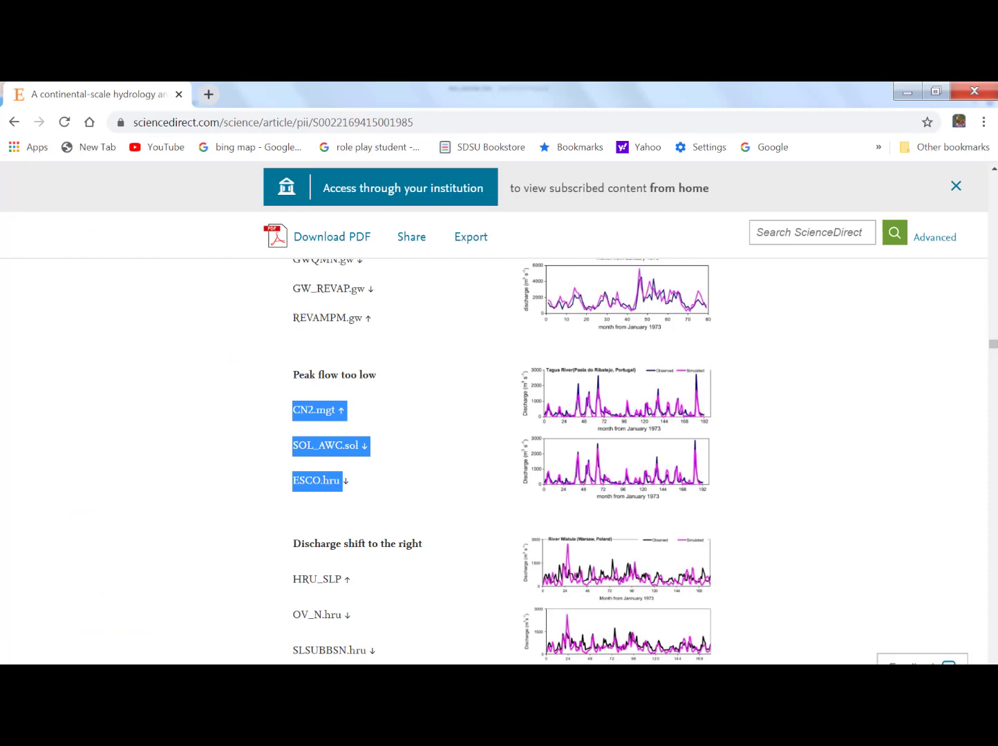
key("alt+Tab")
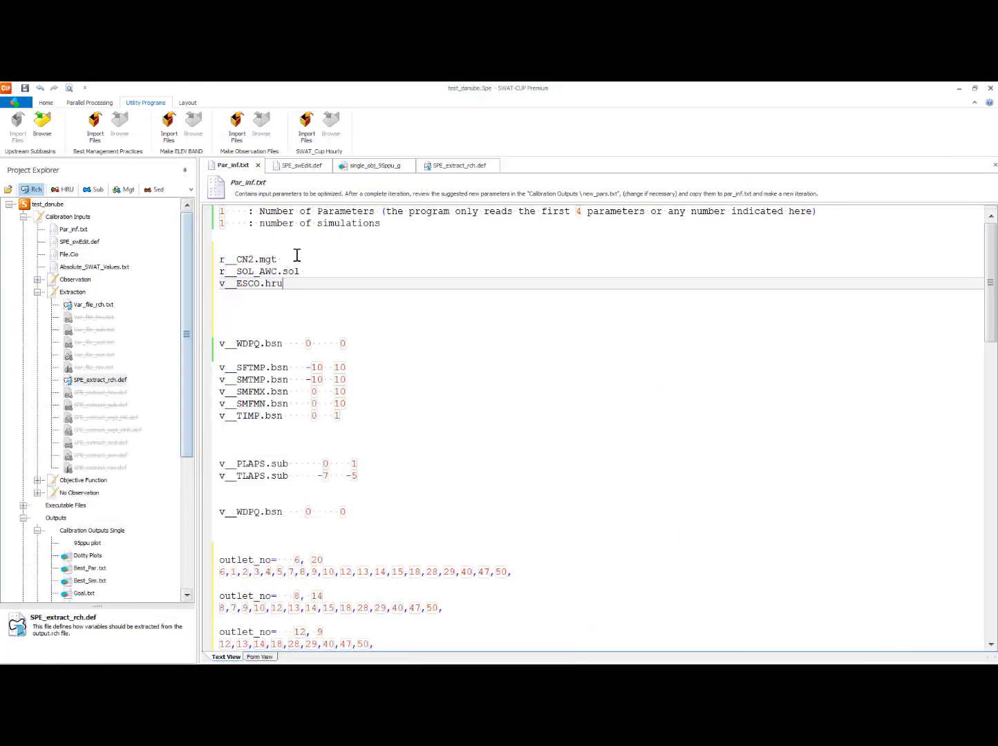
left_click(296, 260)
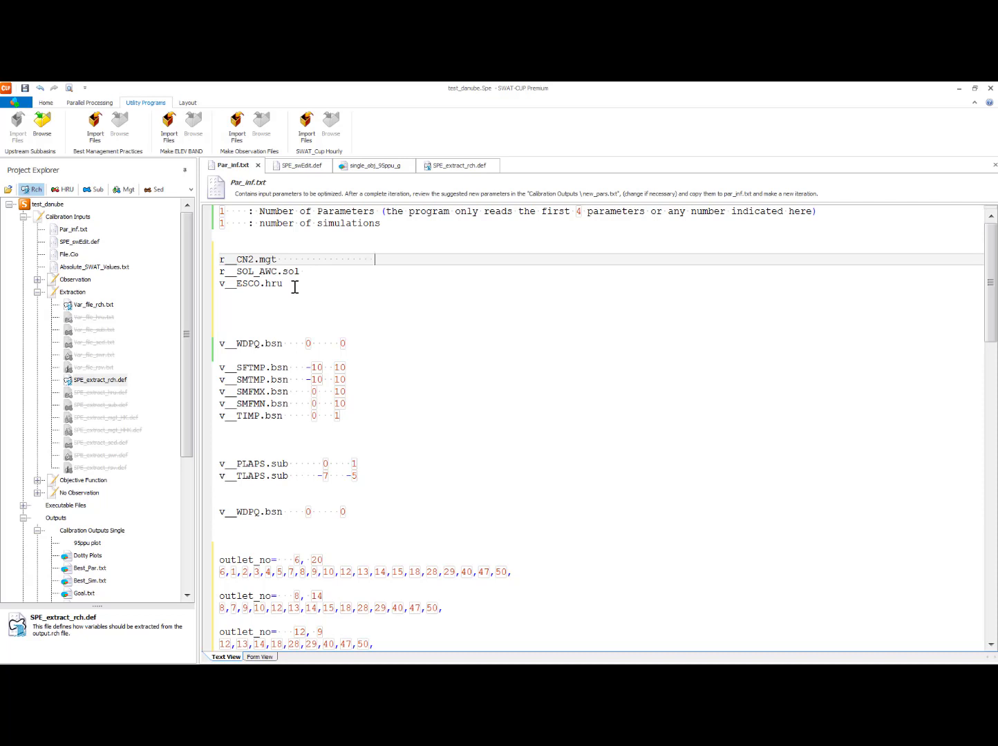
type("-0.3     0")
key("Down")
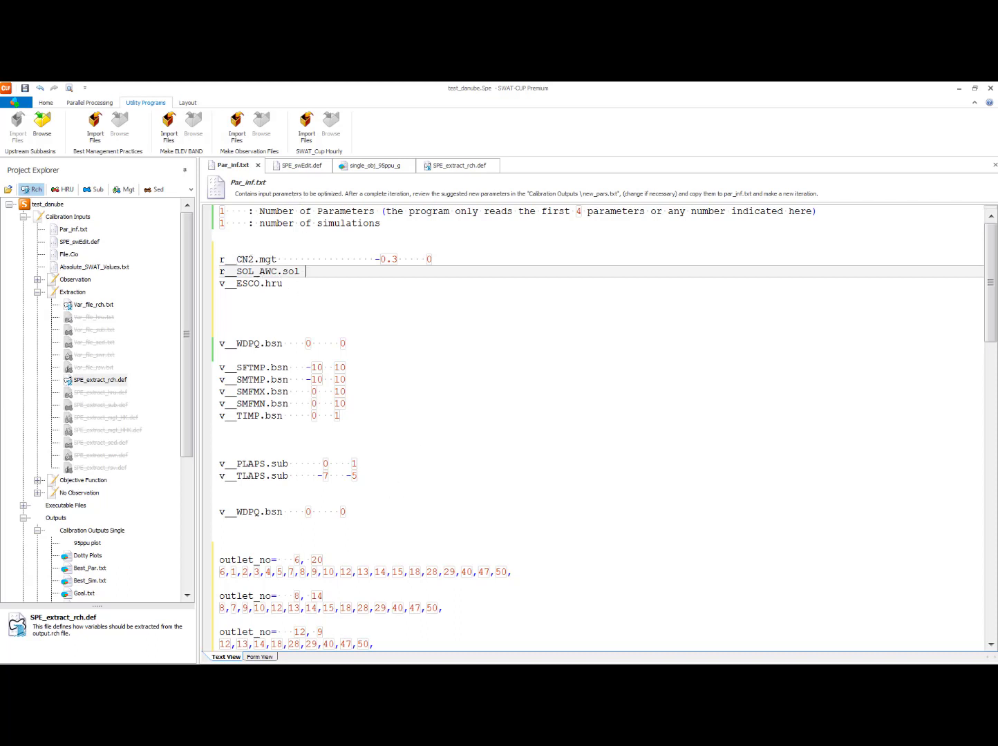
- Switch to Windows Explorer, open the test_danube.Spe.SwatCup folder in Danube Project and make room to see its files beside Par_inf.txt
left_click(138, 675)
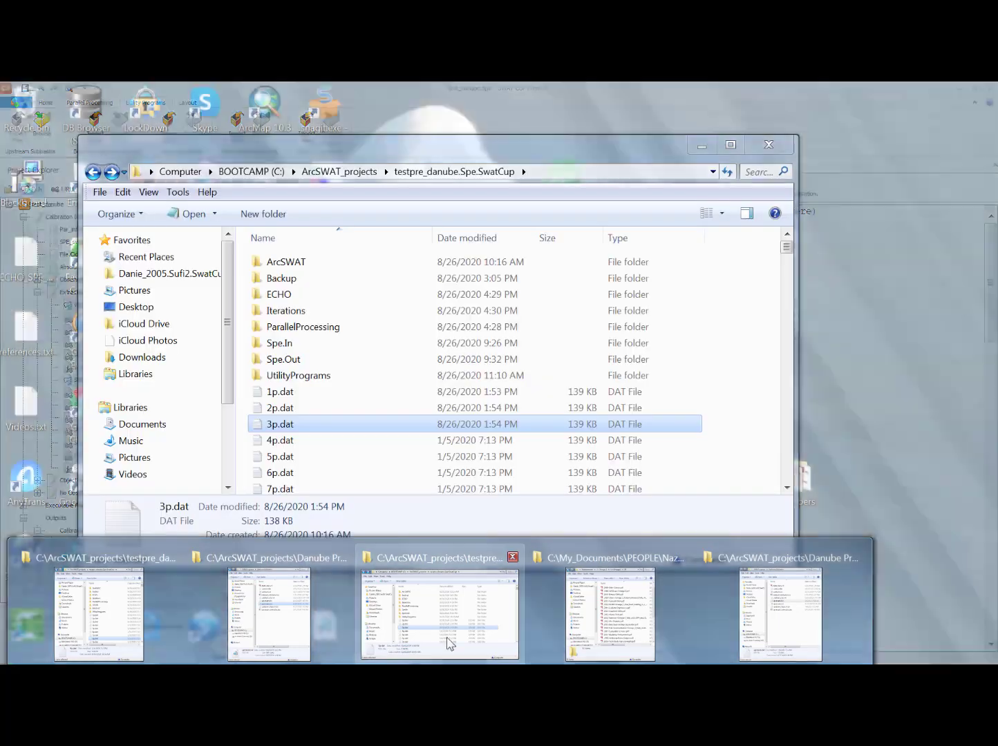
left_click(269, 611)
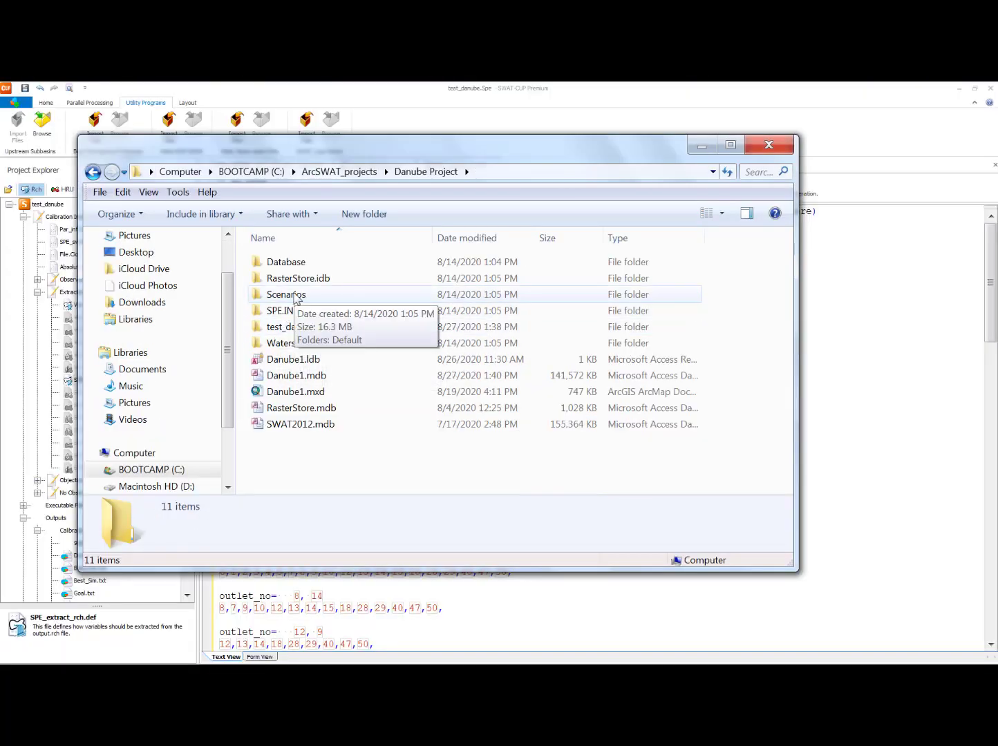
double_click(294, 327)
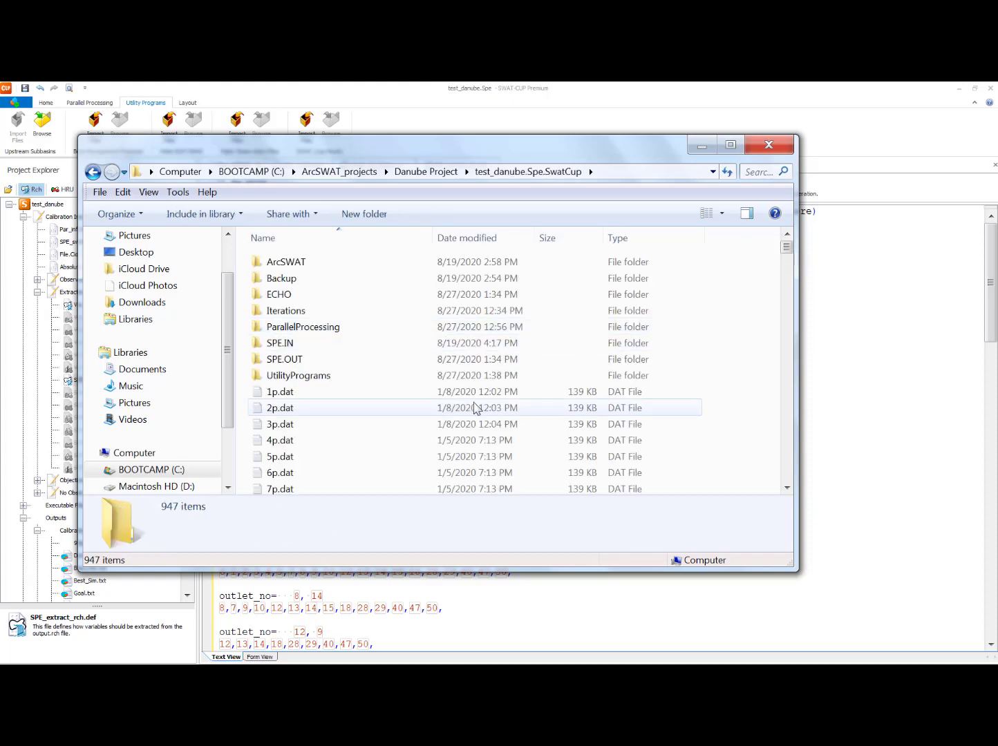
left_click_drag(507, 570, 508, 612)
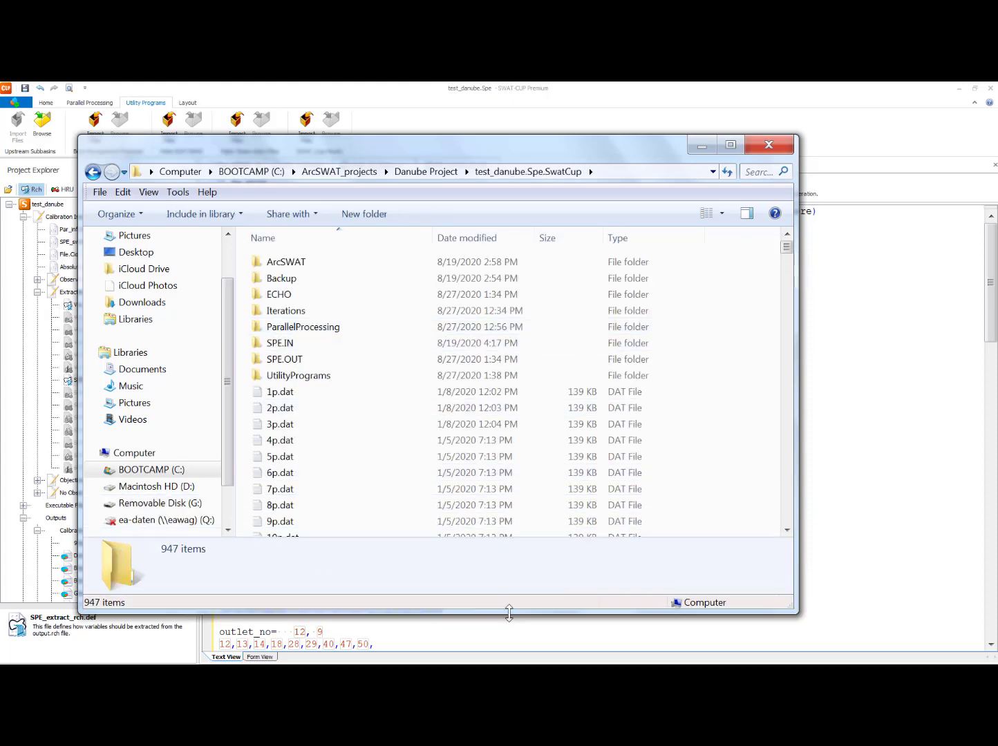
left_click_drag(328, 166, 584, 160)
- Find and open 000010001.mgt in Notepad, check its initial CN2 value and return to the parameter list in Par_inf.txt
left_click(540, 477)
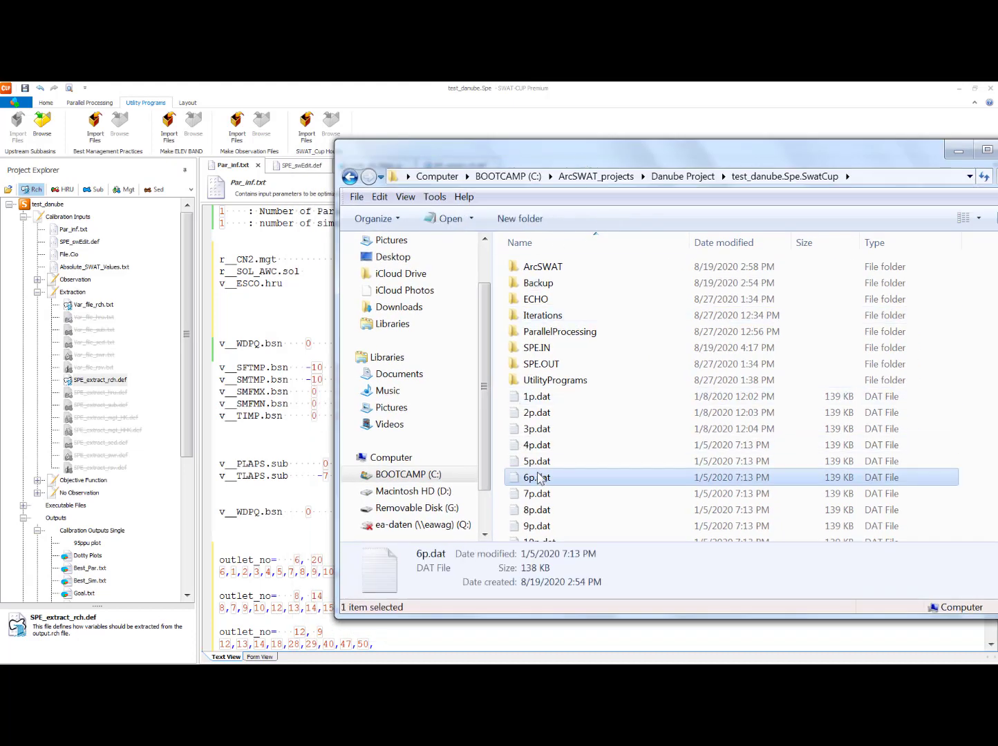
scroll(557, 428, "down", 10)
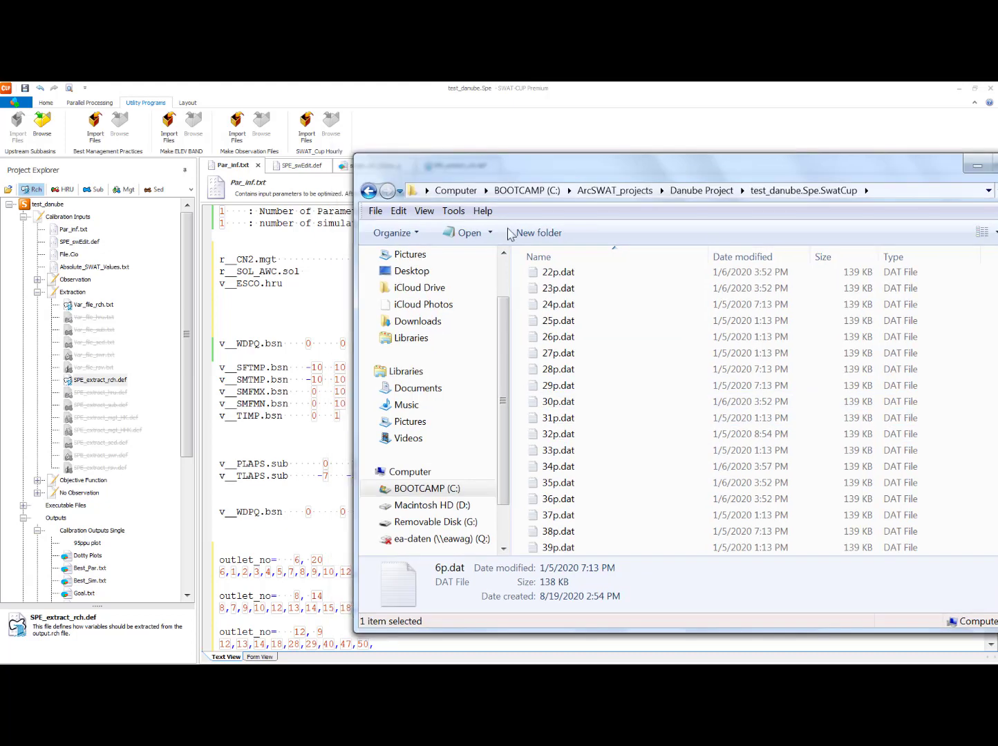
scroll(540, 414, "up", 10)
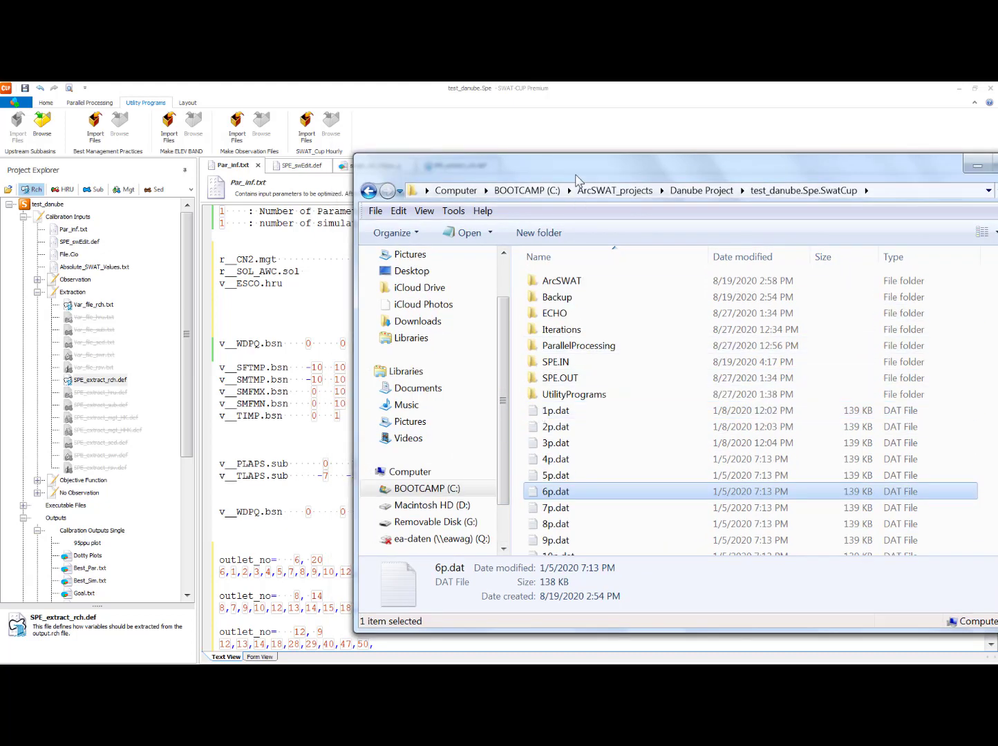
scroll(547, 444, "down", 20)
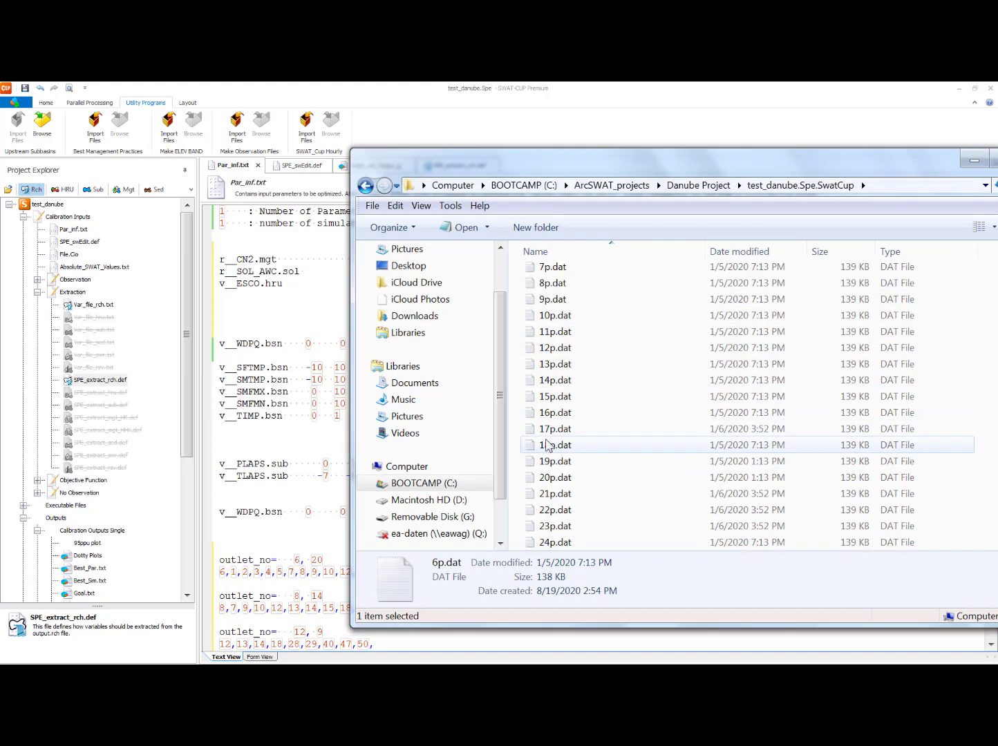
scroll(546, 445, "down", 1)
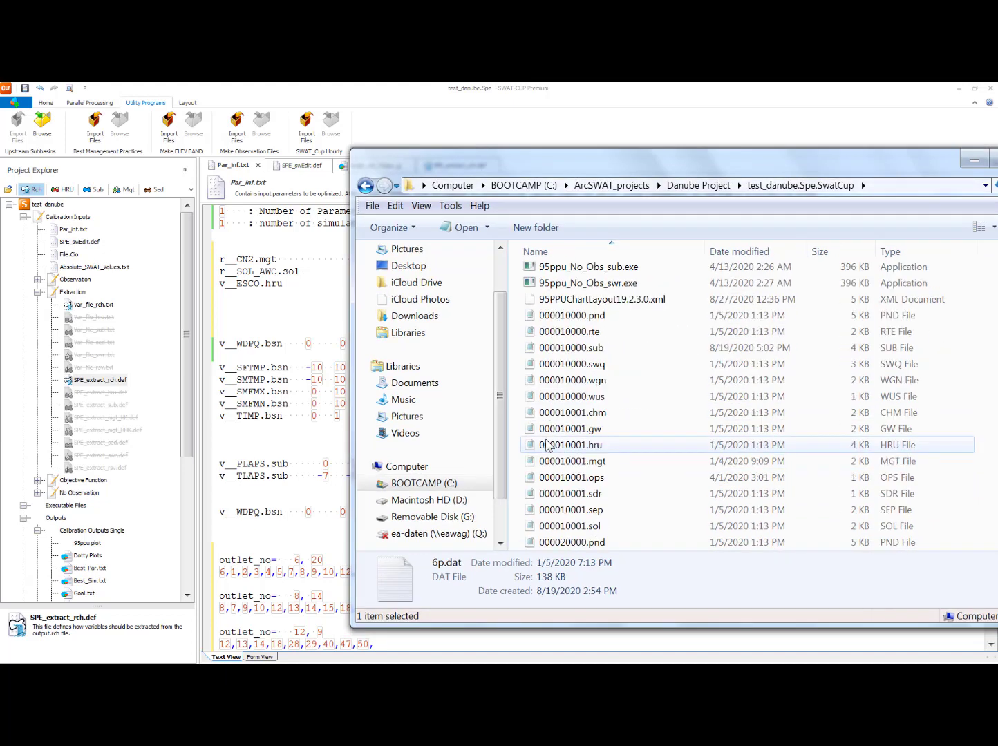
double_click(591, 461)
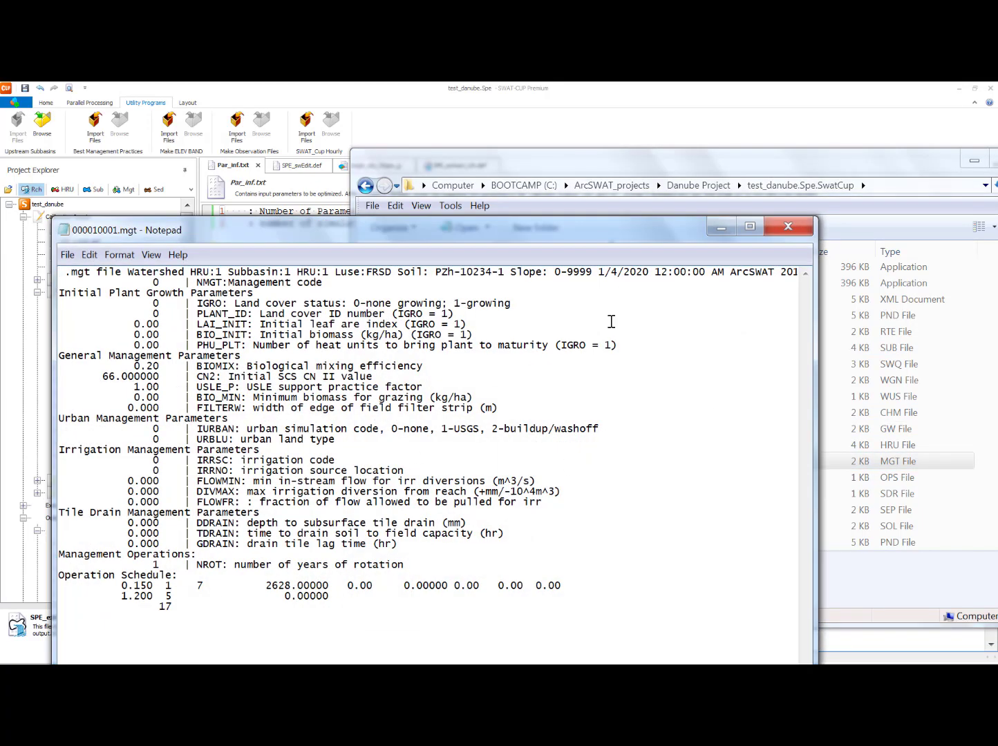
left_click(715, 232)
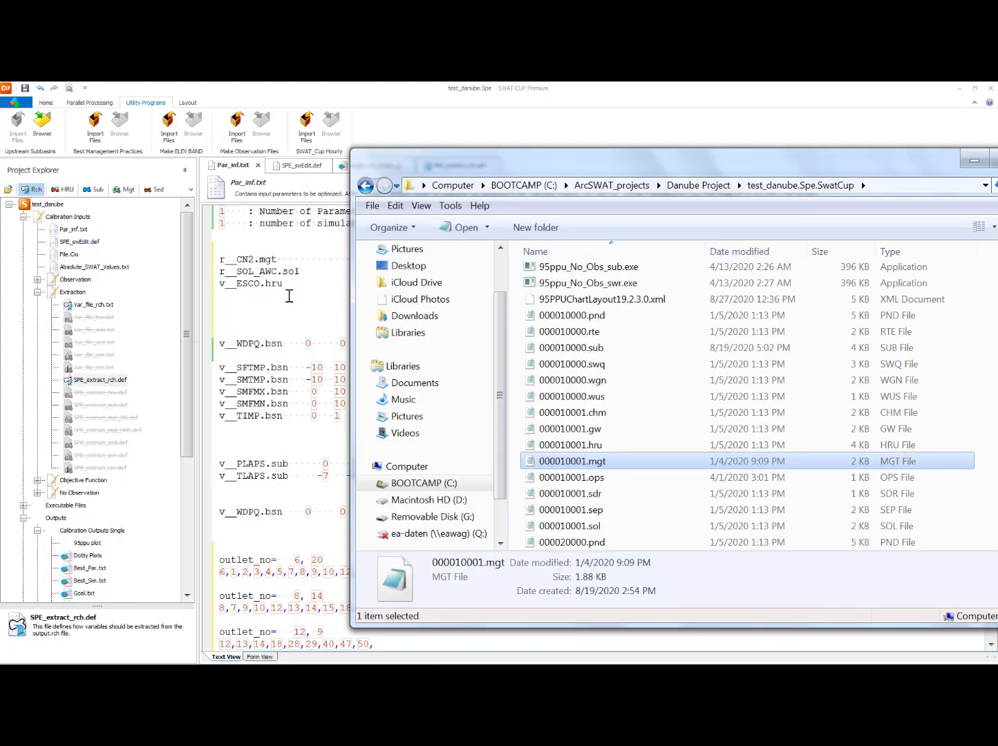
left_click(296, 257)
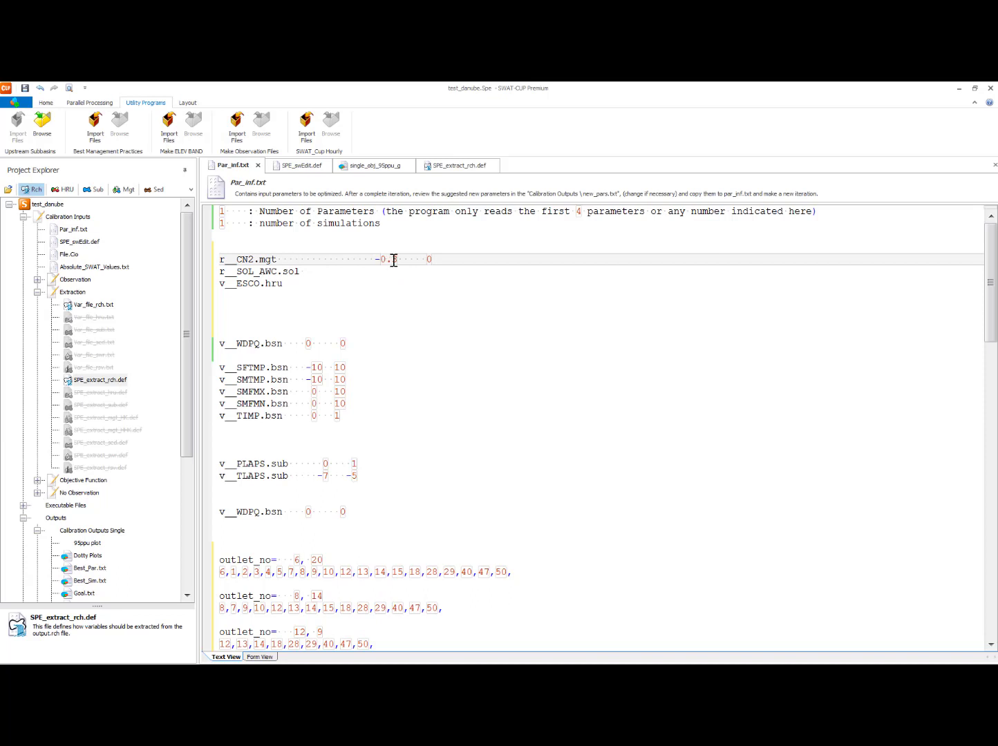
left_click(312, 271)
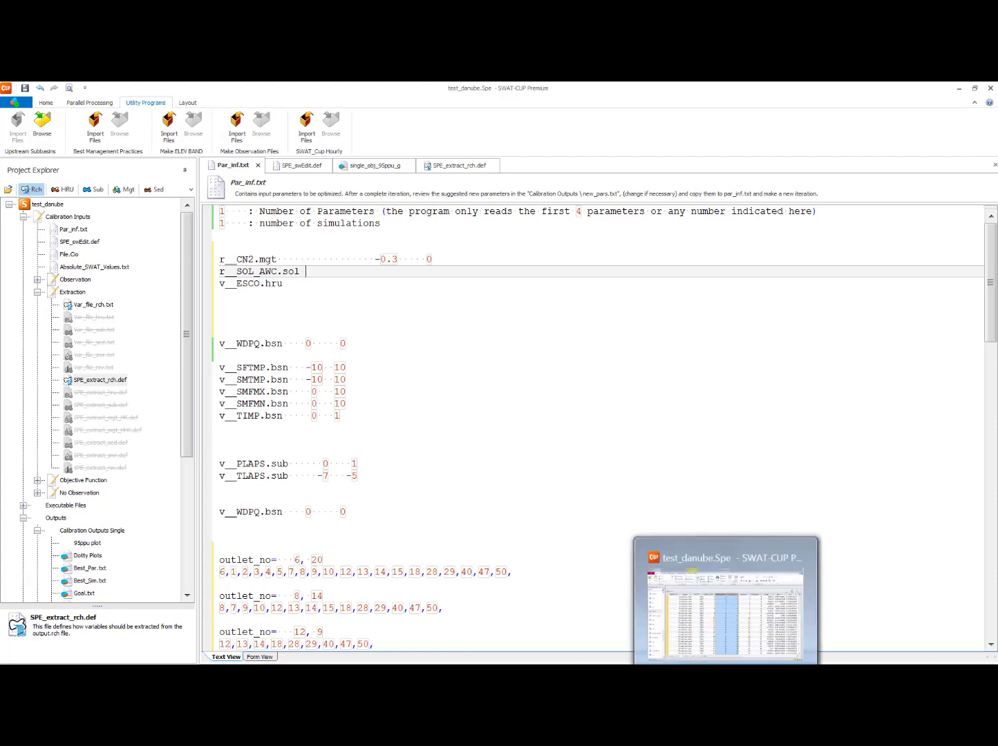
- Open 000010001.sol from the project folder in Notepad and examine the Ave. AW Incl. Rock Frag values of the soil layers
left_click(414, 673)
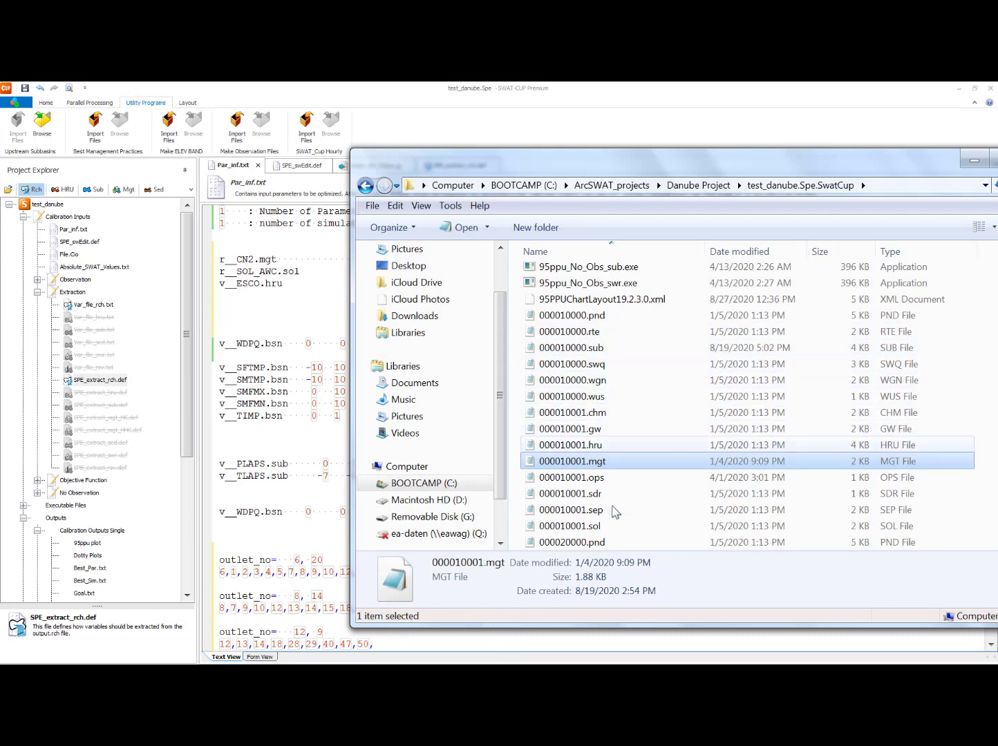
left_click(600, 527)
scroll(601, 530, "down", 1)
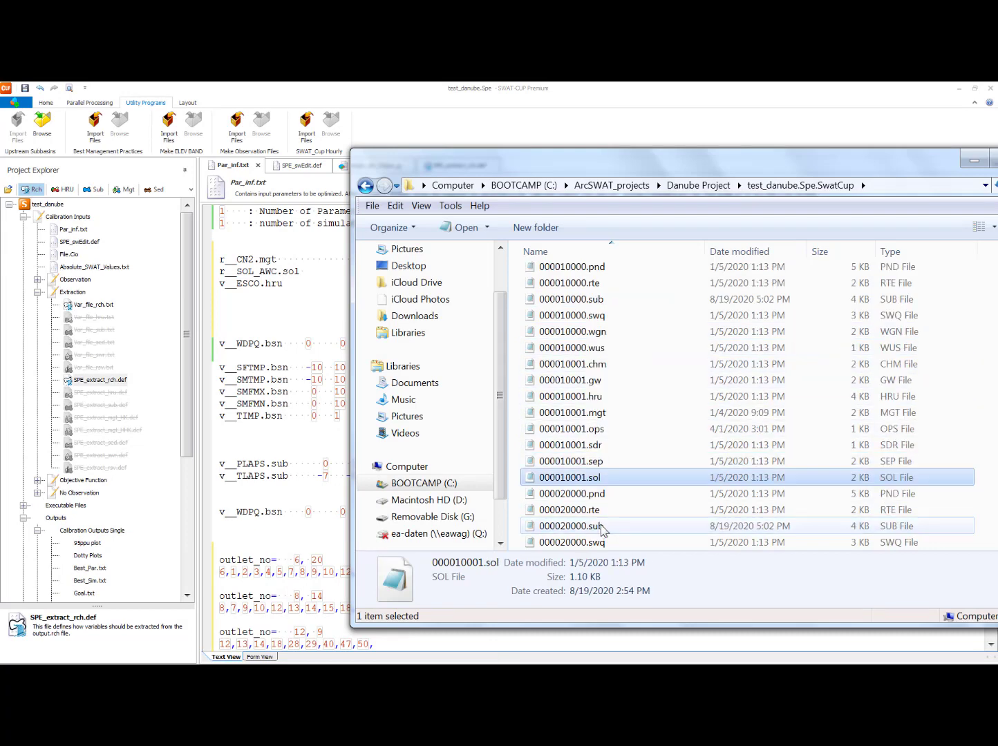
double_click(598, 478)
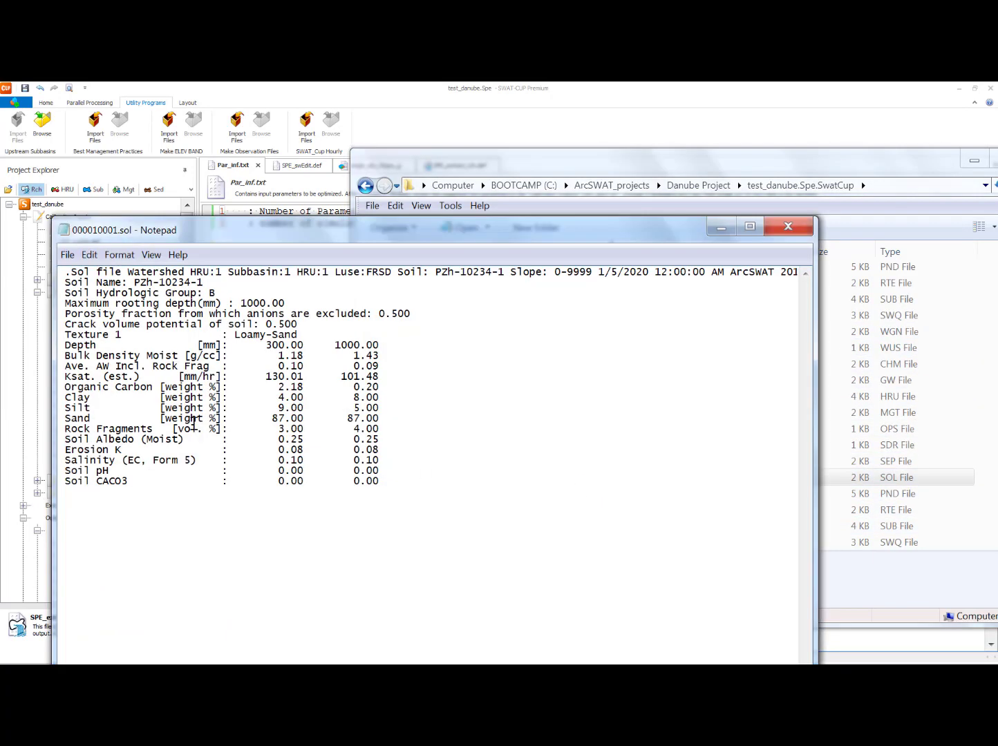
left_click_drag(77, 366, 380, 368)
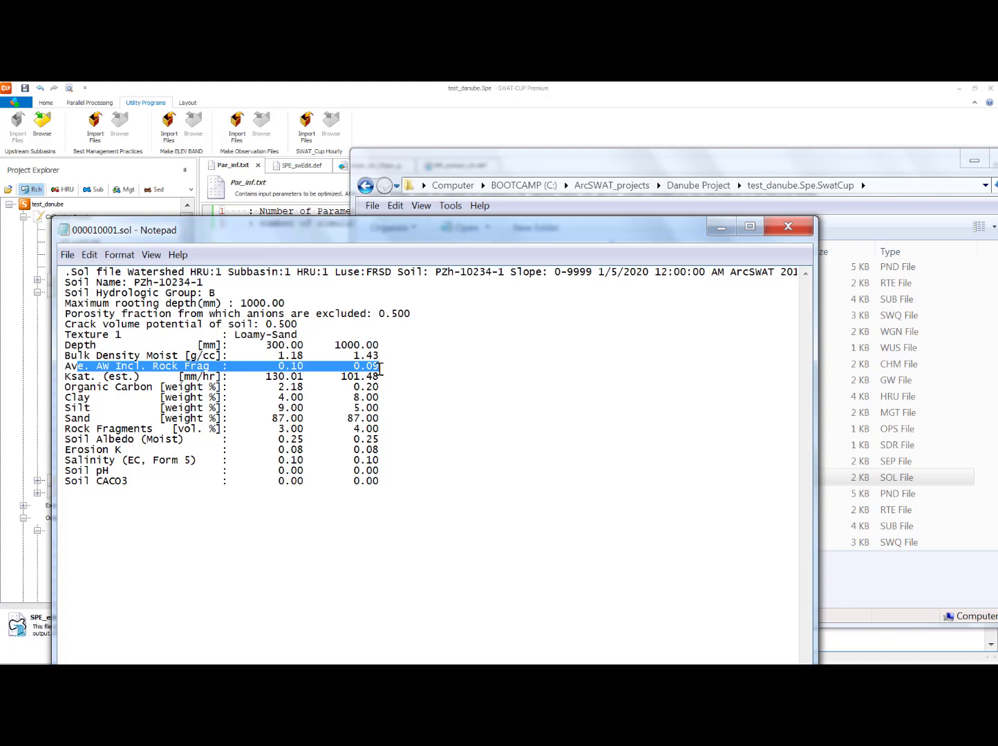
left_click(368, 371)
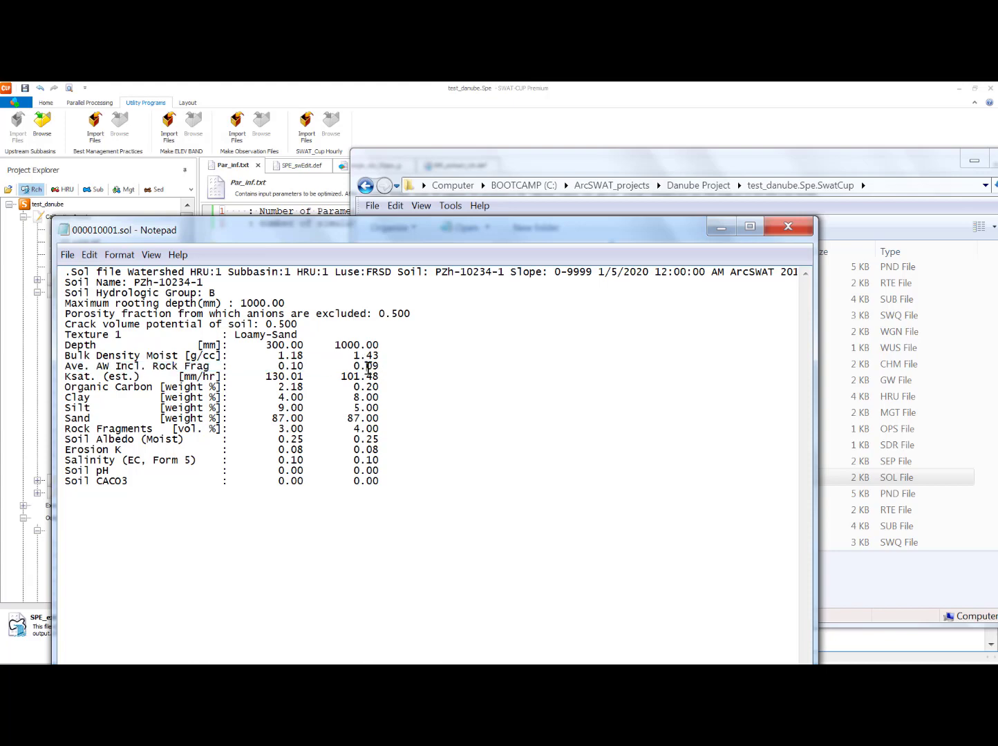
left_click(719, 229)
- Set the r__SOL_AWC.sol range in Par_inf.txt to 0.0 and 0.5
left_click(326, 269)
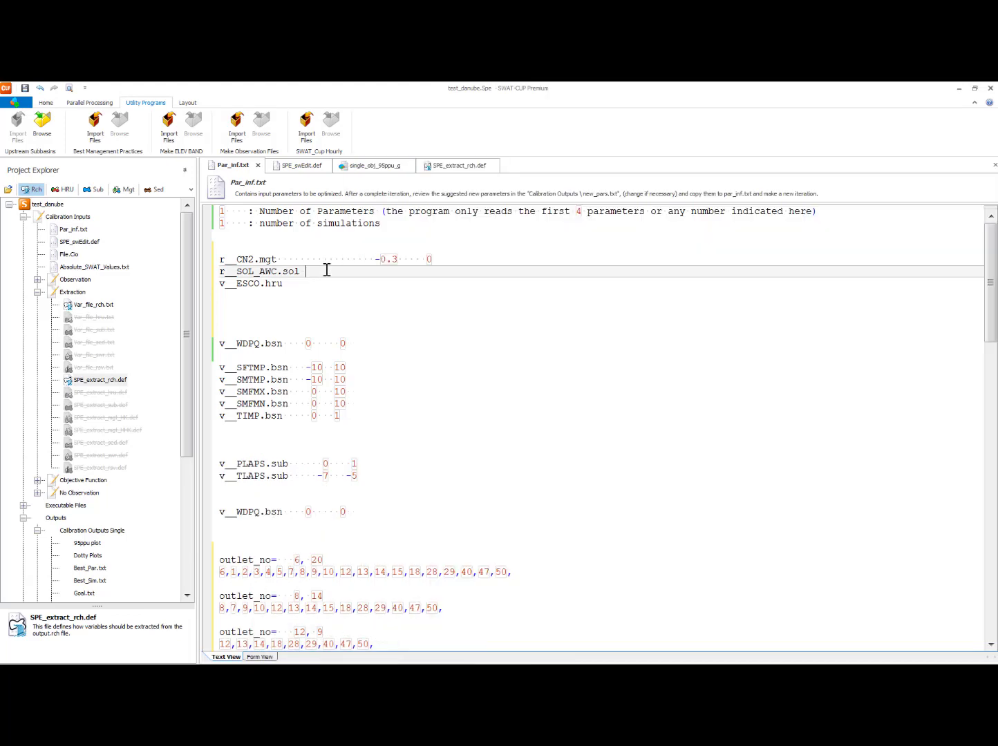
type("0.0")
key("Right")
key("Right")
- Reopen 000010001.sol beside Par_inf.txt, compare its available water values with the r__SOL_AWC.sol range and return to that parameter line
key("alt+Tab")
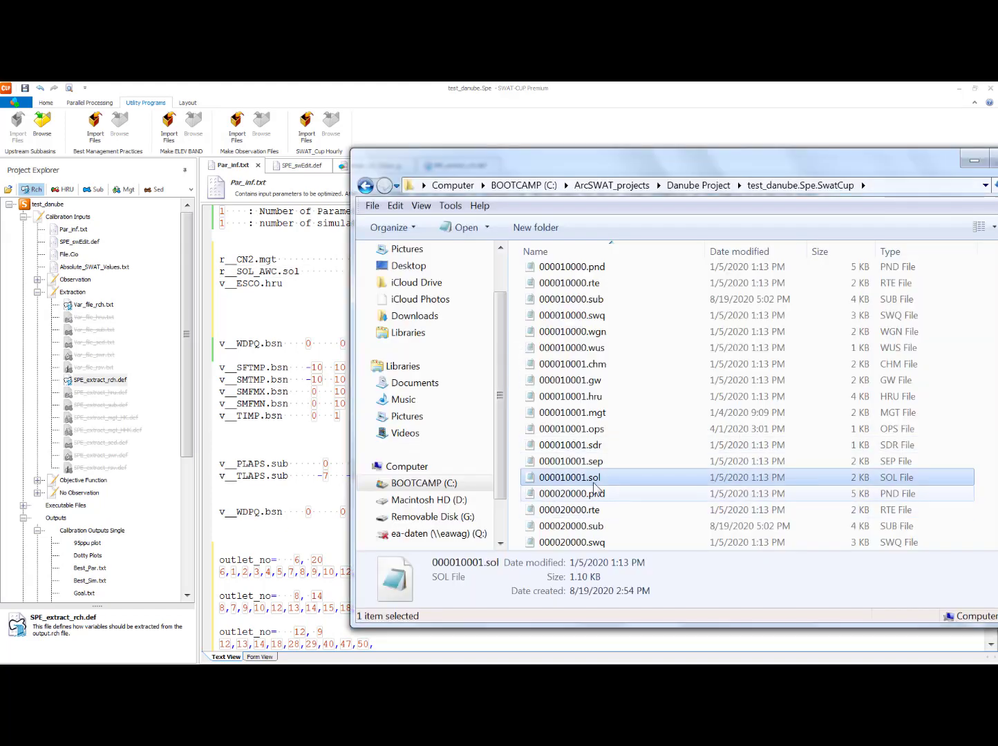
double_click(593, 483)
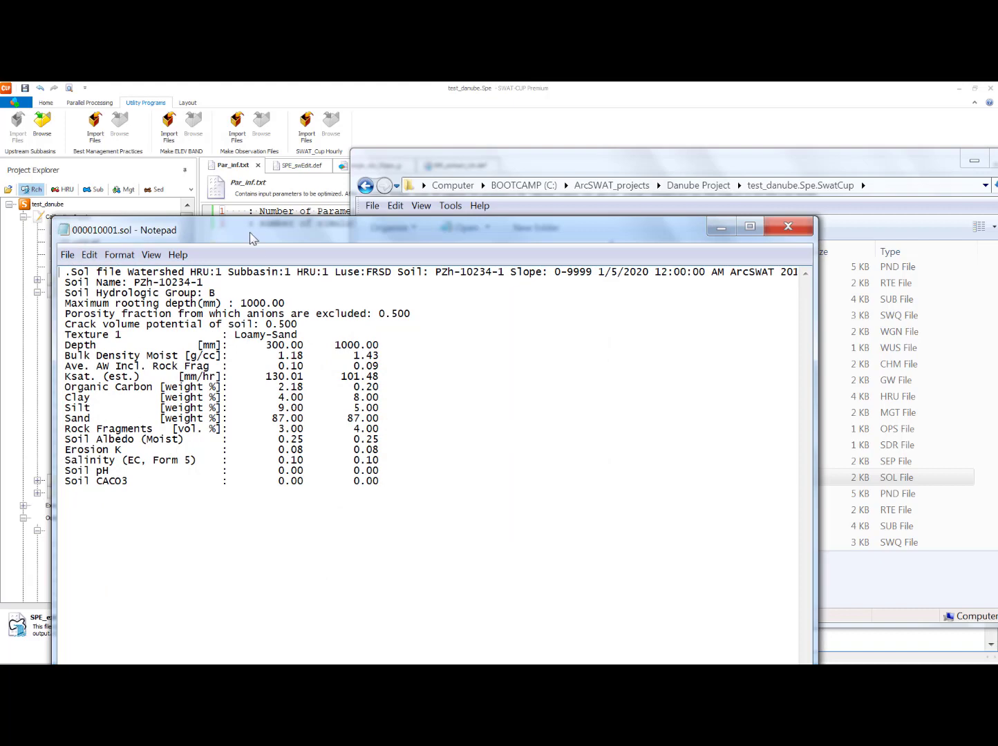
left_click_drag(250, 232, 483, 233)
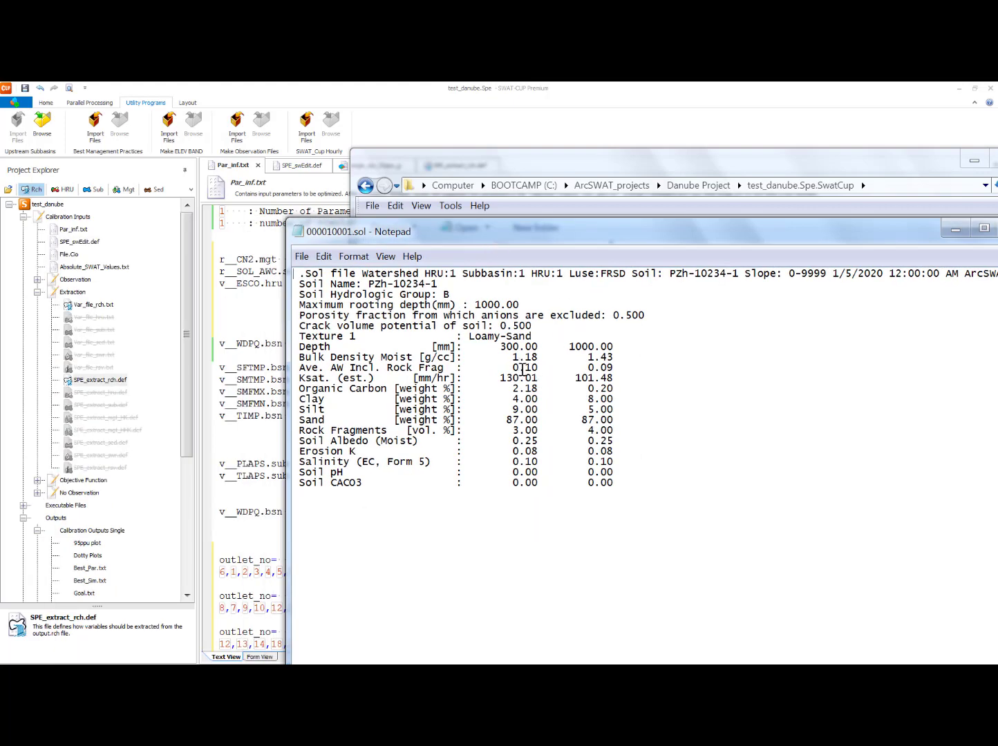
left_click_drag(502, 239, 603, 208)
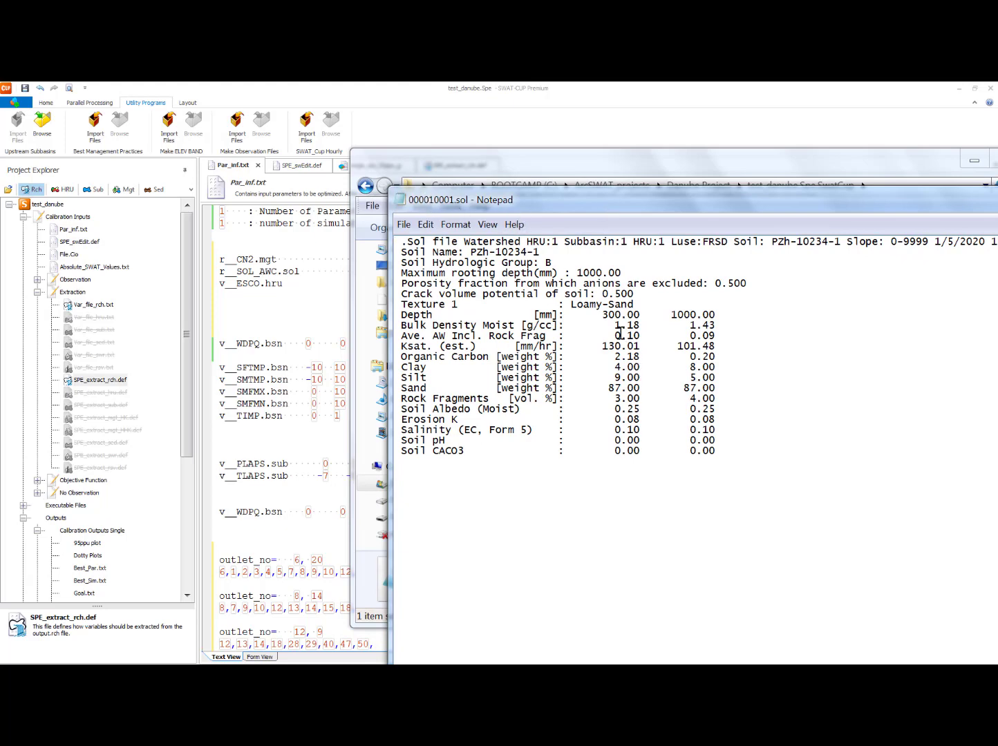
left_click(324, 315)
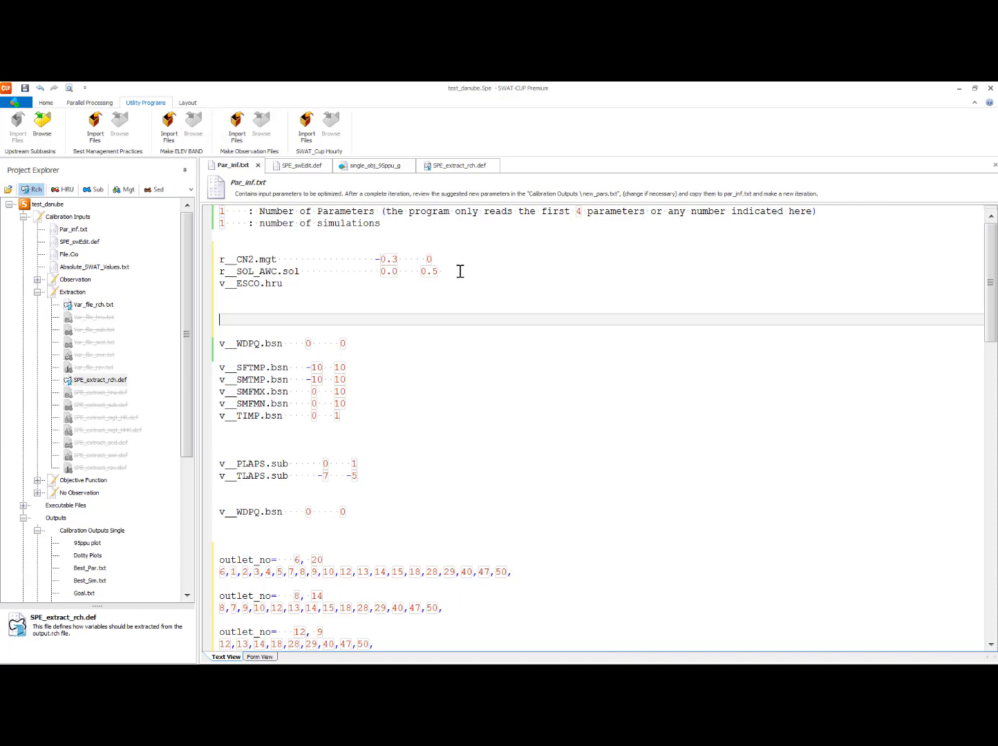
left_click(437, 274)
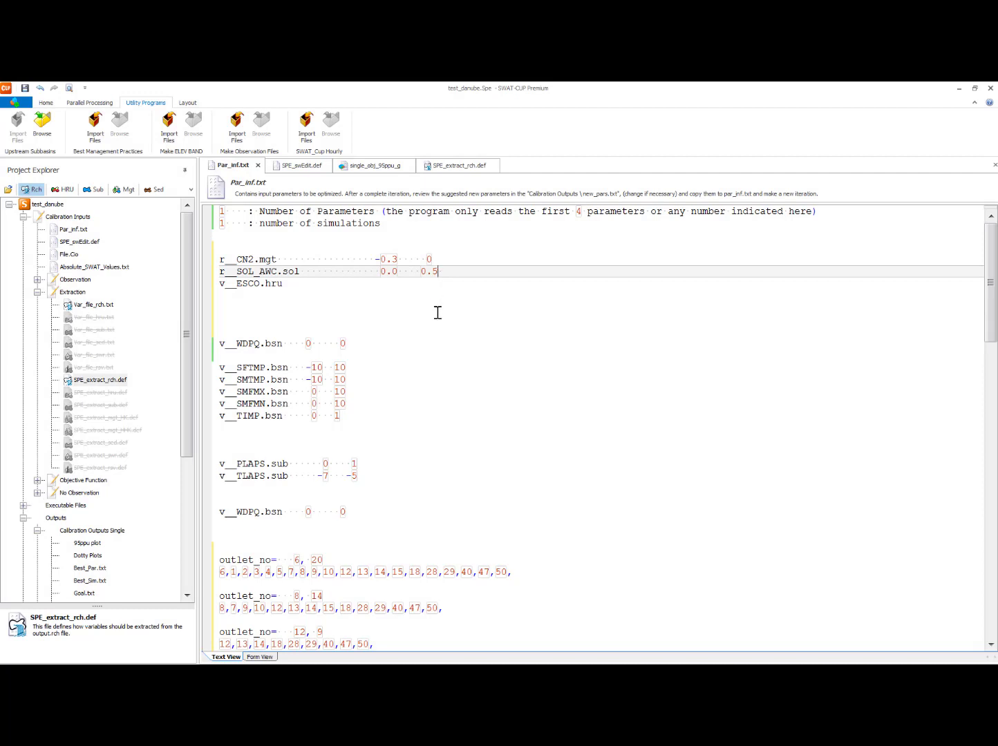
- Close 000010001.sol, open 000010001.hru from the project folder in Notepad and check its ESCO value against the v__ESCO.hru parameter
left_click(286, 282)
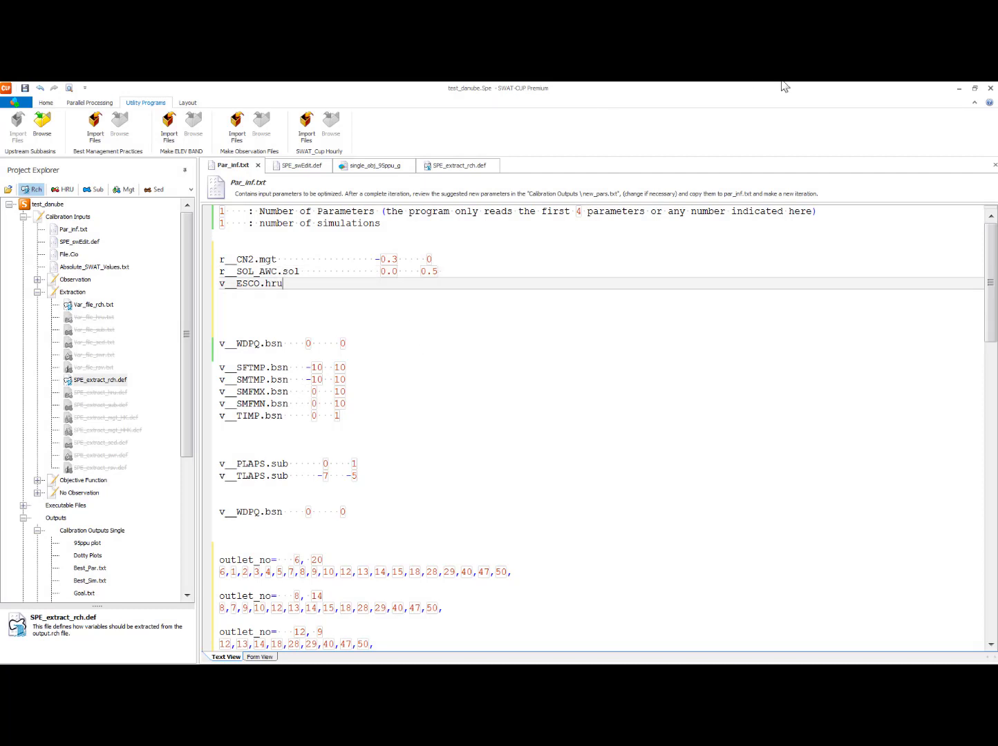
left_click(959, 89)
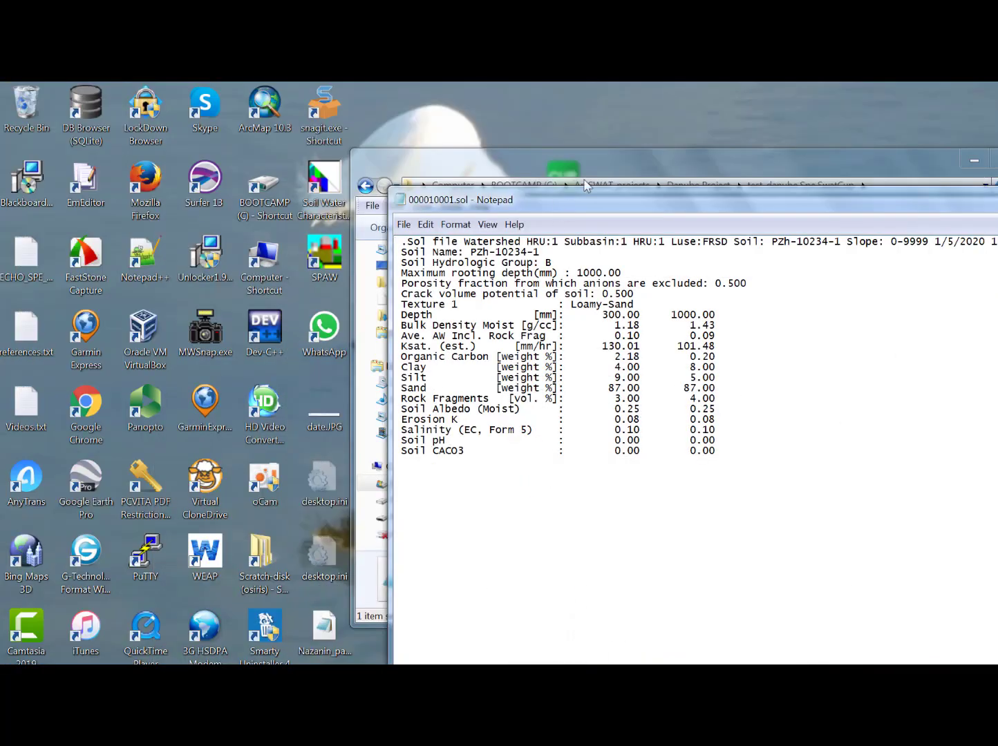
left_click_drag(594, 203, 252, 205)
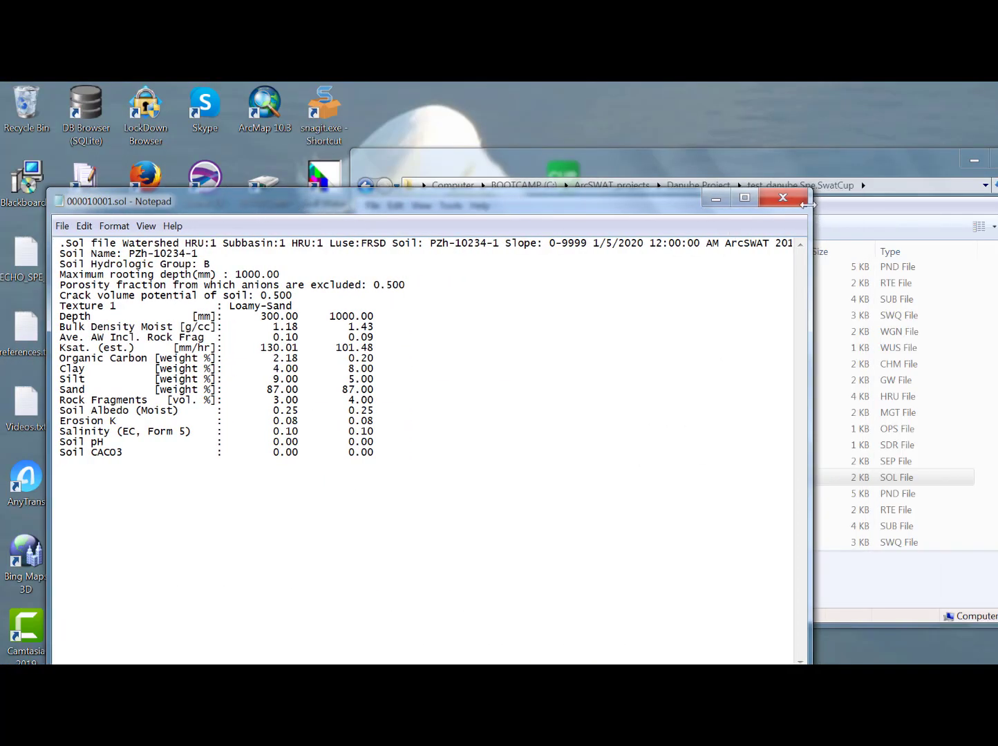
left_click(781, 199)
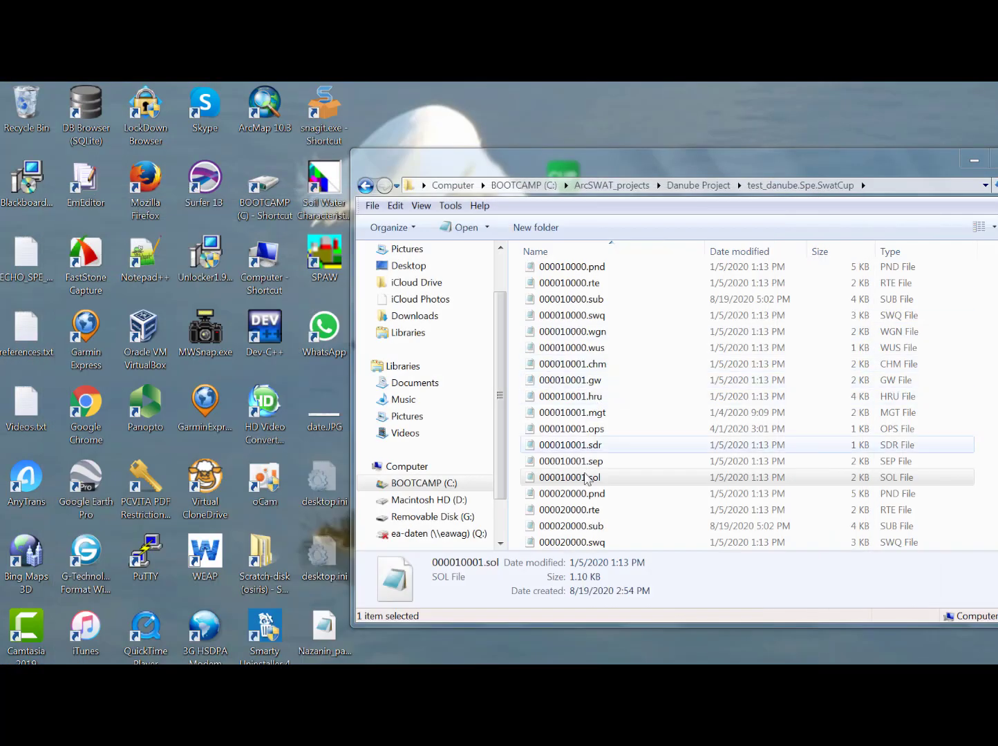
left_click(580, 512)
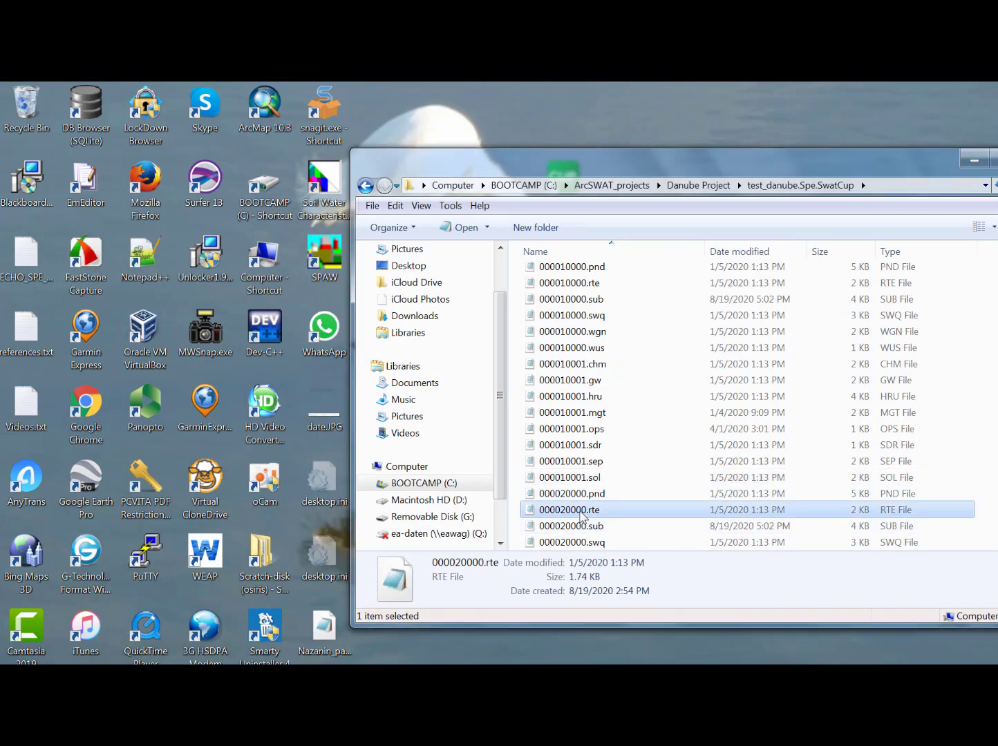
left_click(584, 399)
double_click(584, 399)
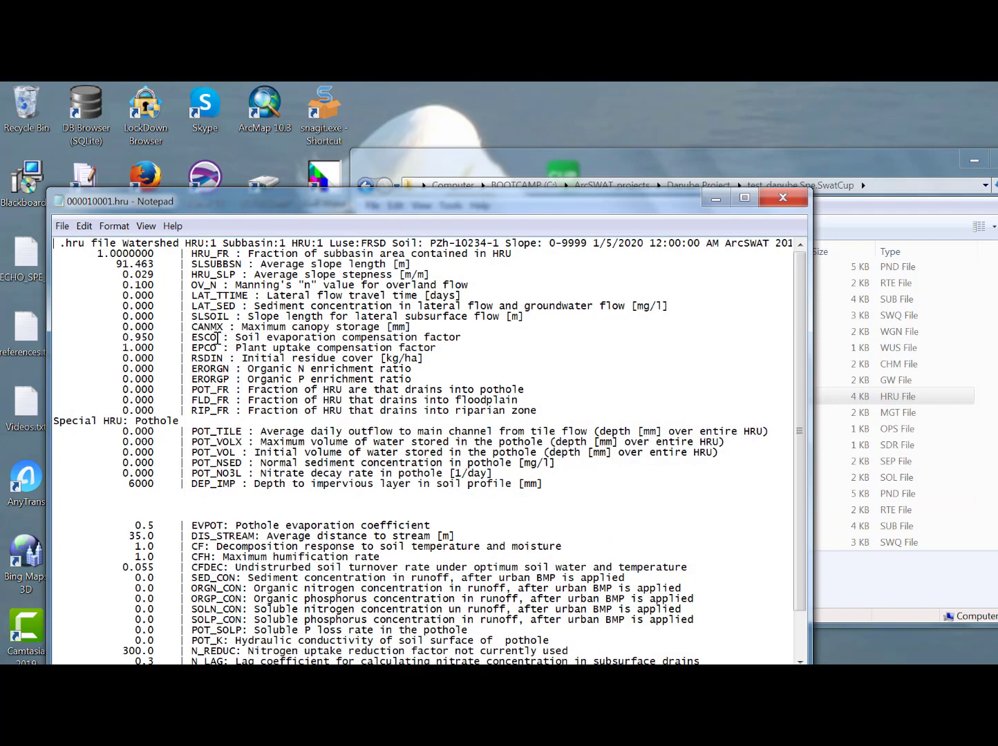
left_click_drag(123, 338, 156, 338)
left_click(783, 199)
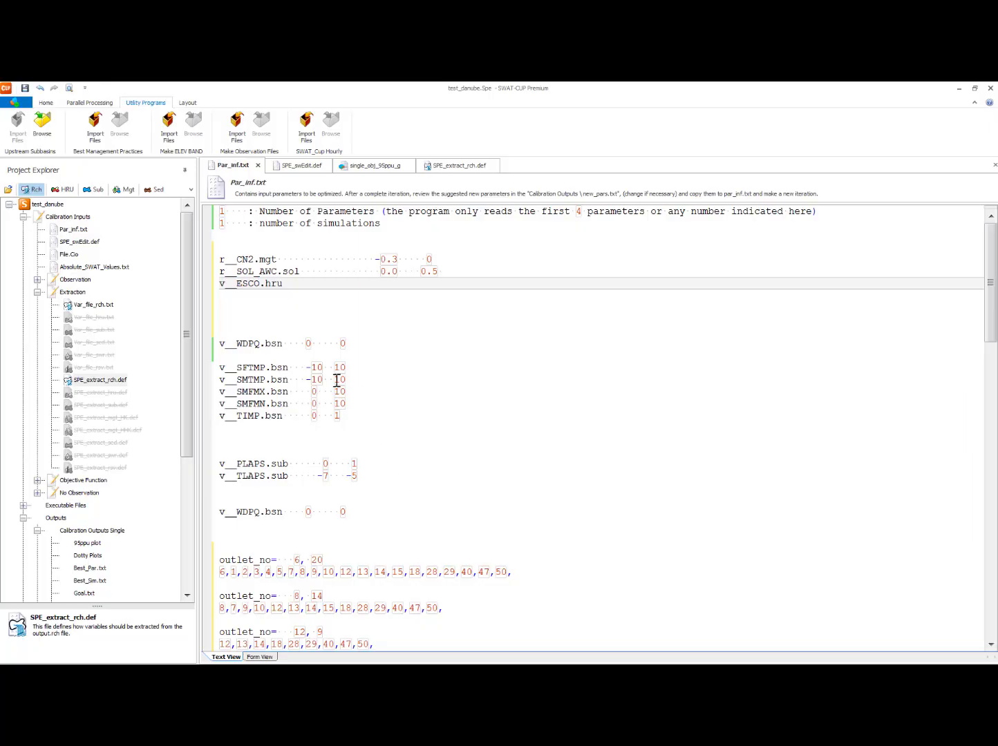
- Remove the v__ESCO.hru line from the parameter list in Par_inf.txt
left_click_drag(290, 284, 219, 283)
key("Delete")
- Open Absolute_SWAT_Values.txt, examine the absolute minimum and maximum of CN2 and return to Par_inf.txt
double_click(91, 268)
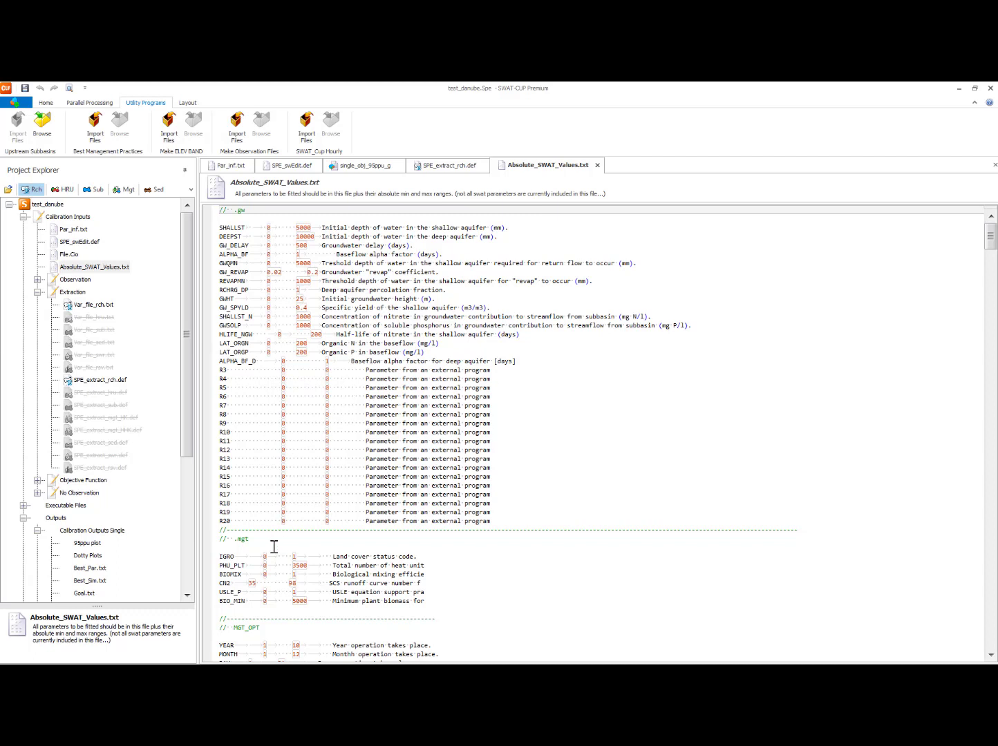
left_click(247, 582)
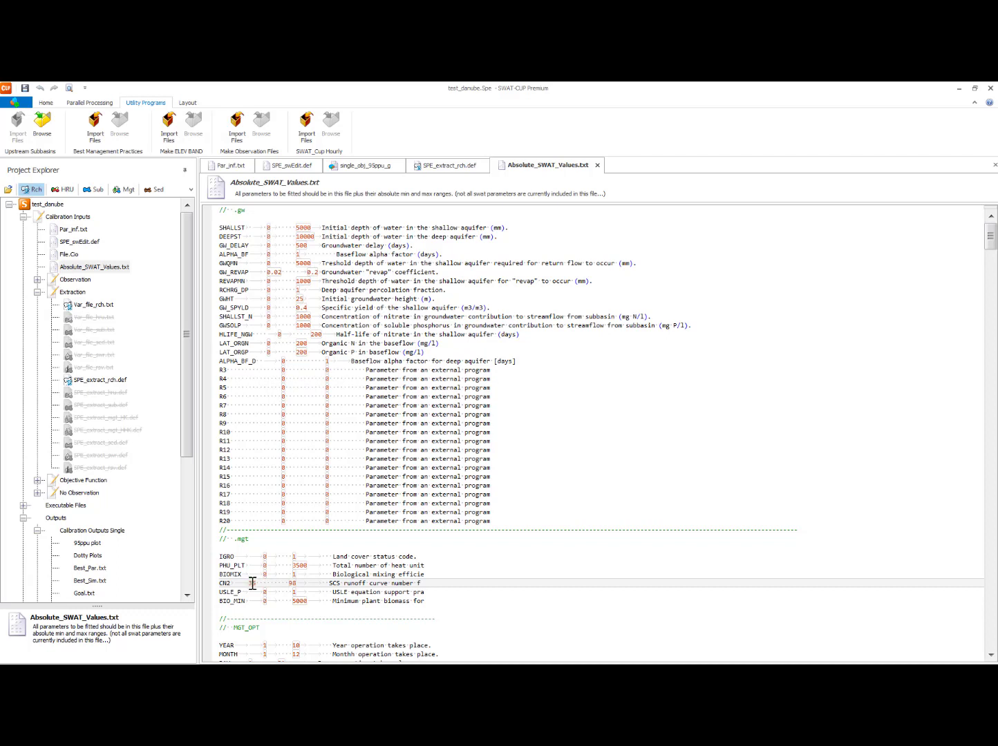
key("Tab")
key("BackSpace")
left_click(232, 166)
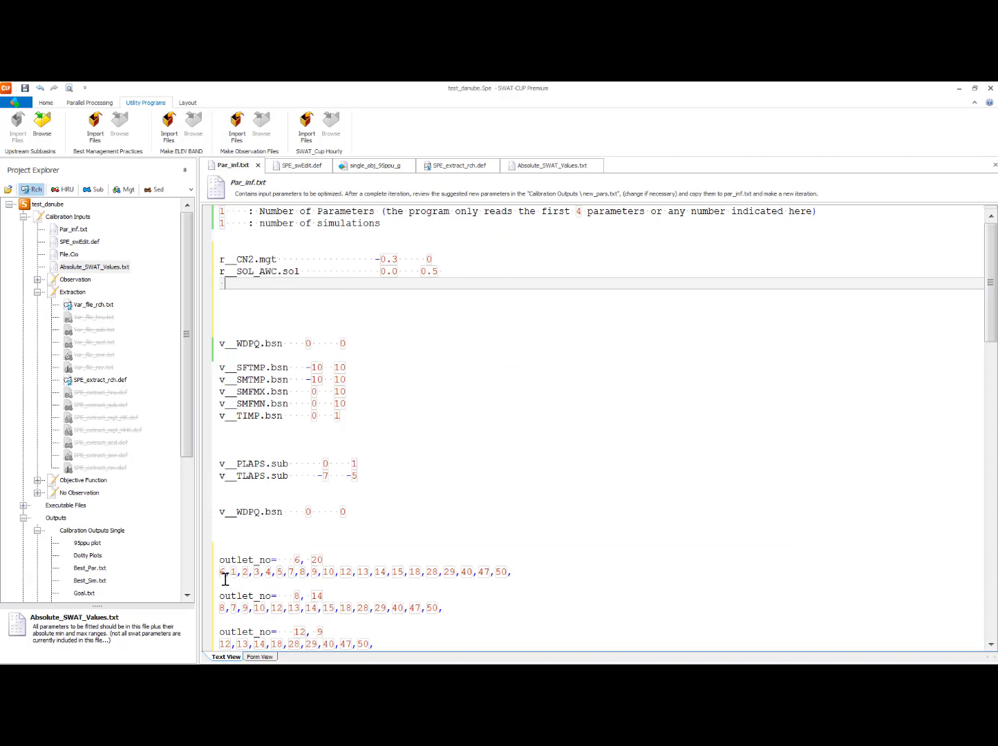
- Regionalize r__CN2.mgt by appending underscores and the copied subbasin list of outlet 6, without its trailing comma, before the range
left_click_drag(219, 574, 509, 571)
key("ctrl+c")
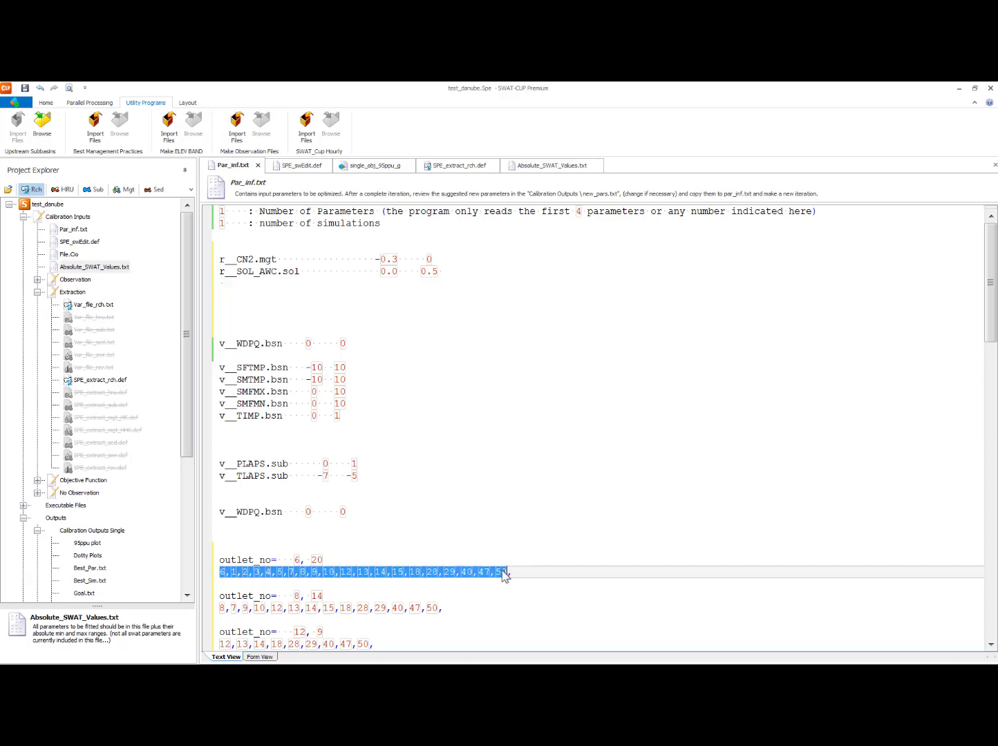
left_click(277, 259)
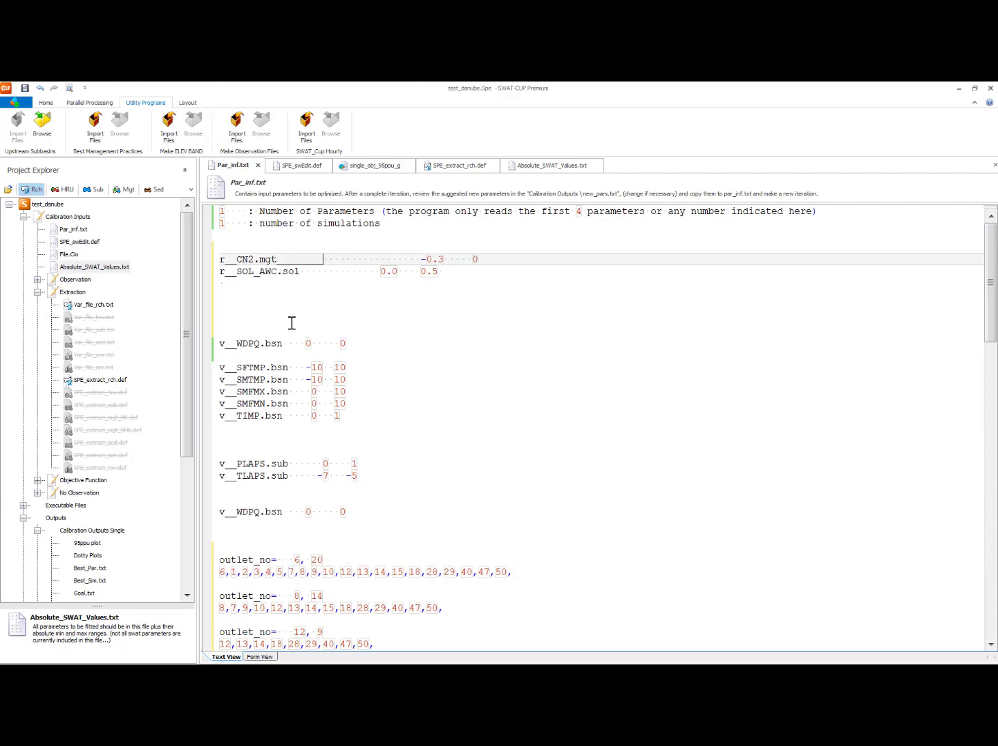
key("ctrl+v")
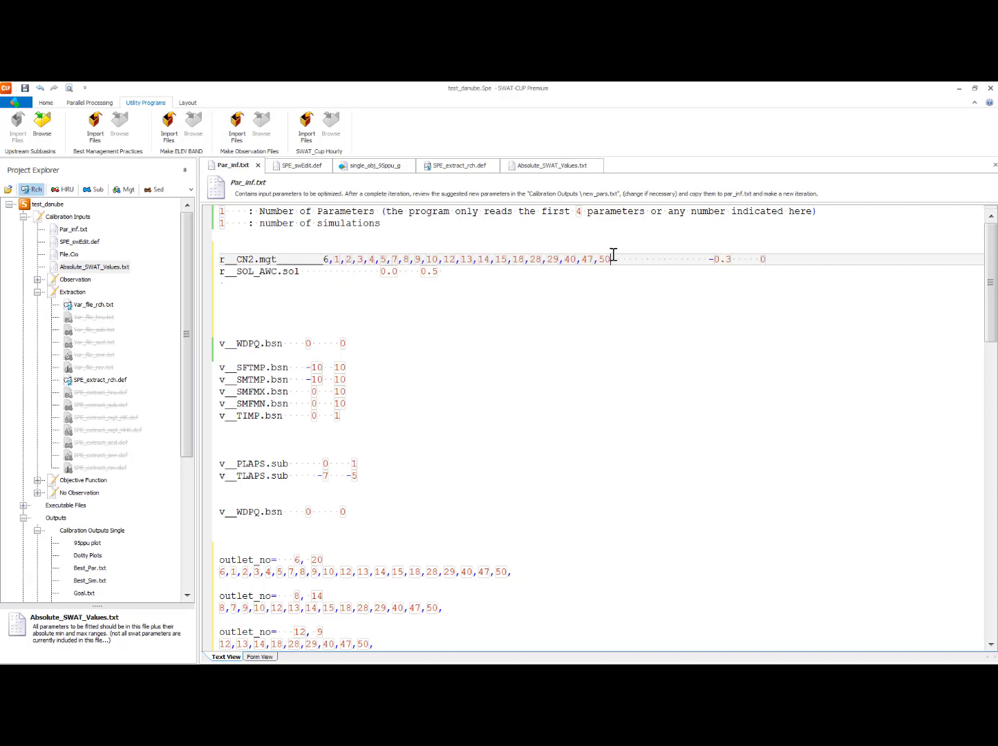
- Append eight underscores and the same outlet 6 subbasin list to r__SOL_AWC.sol before its range
left_click(300, 271)
type("________")
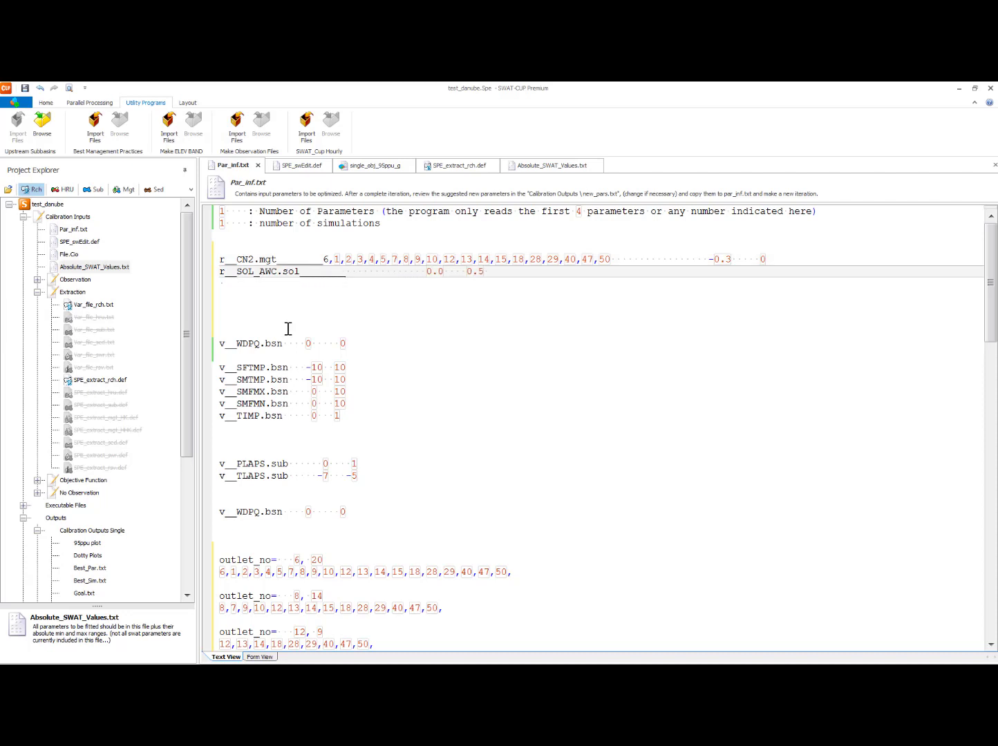
key("ctrl+v")
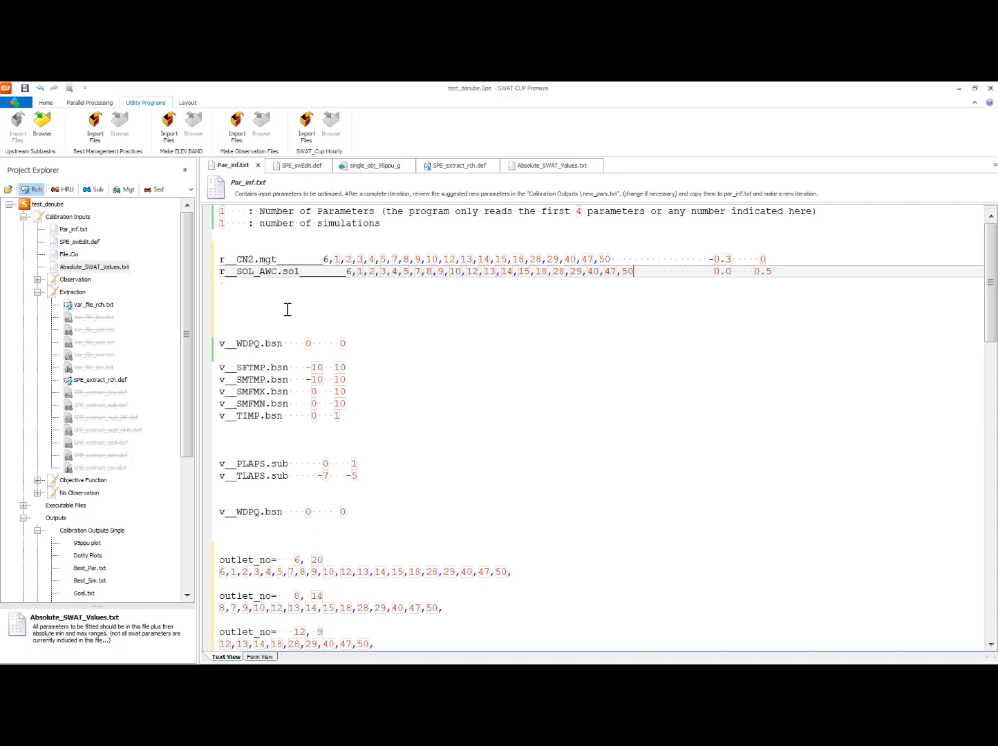
left_click(287, 309)
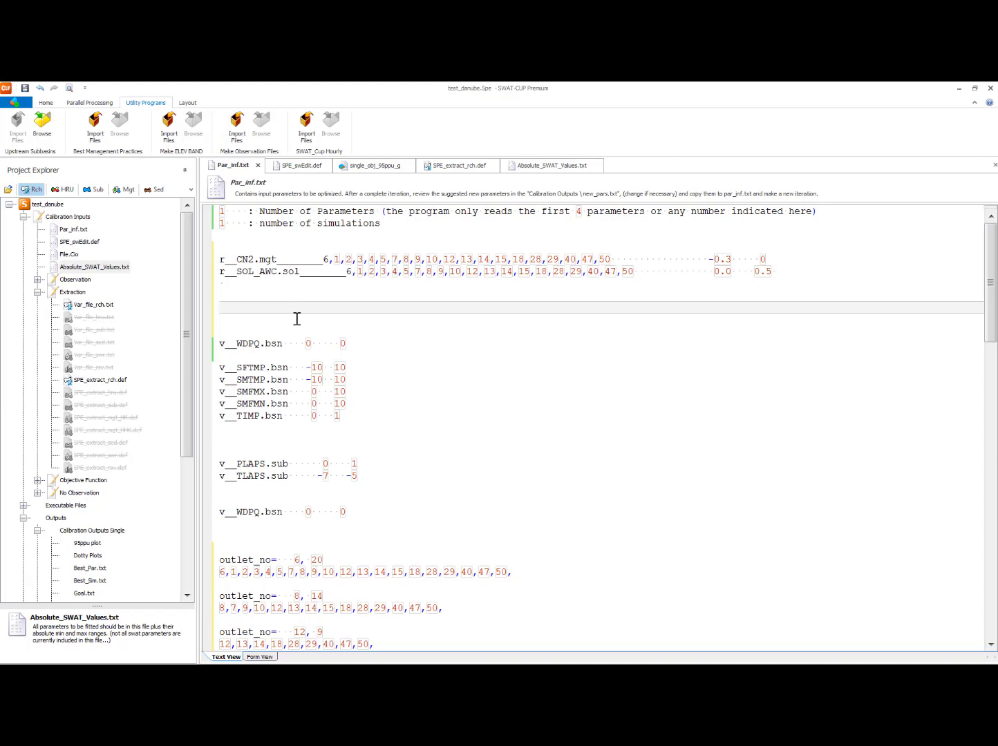
- Examine the Flow_Out_8 plot in single_obj_95ppu_g and look up the matching calibration rule in the ScienceDirect article in Chrome
left_click(368, 166)
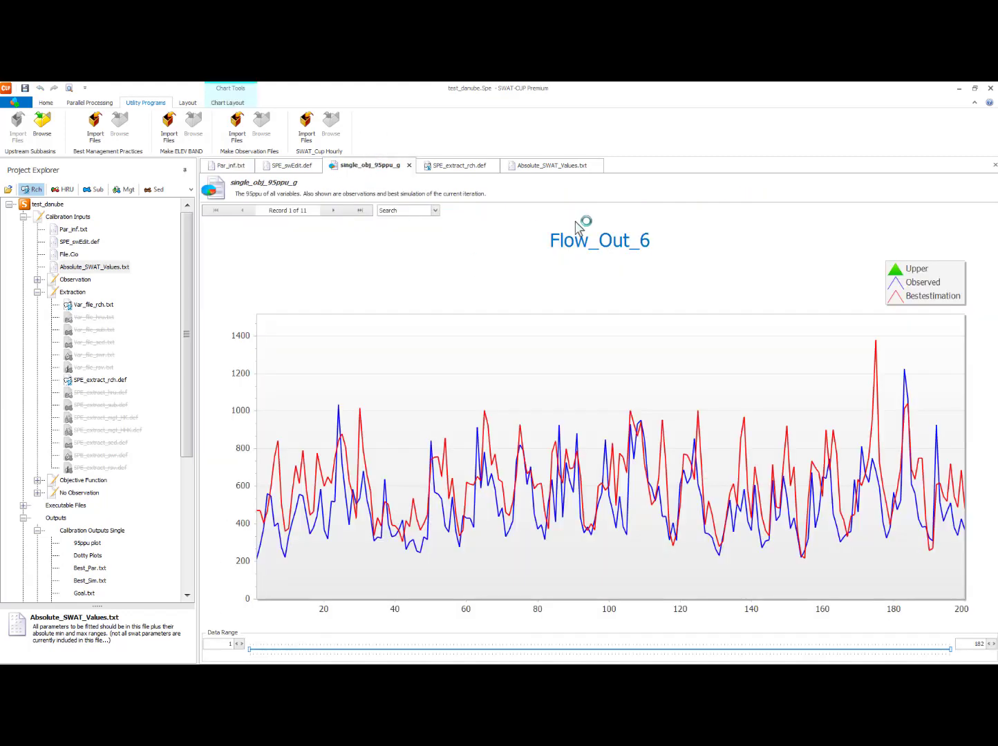
left_click(333, 210)
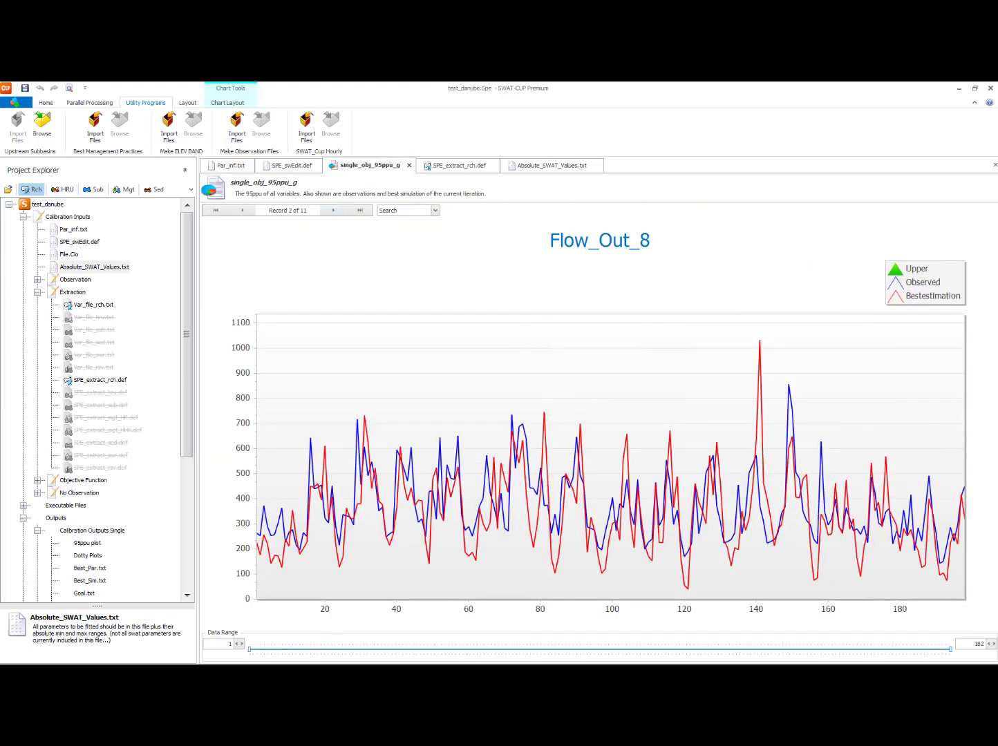
mouse_move(814, 602)
key("alt+Tab")
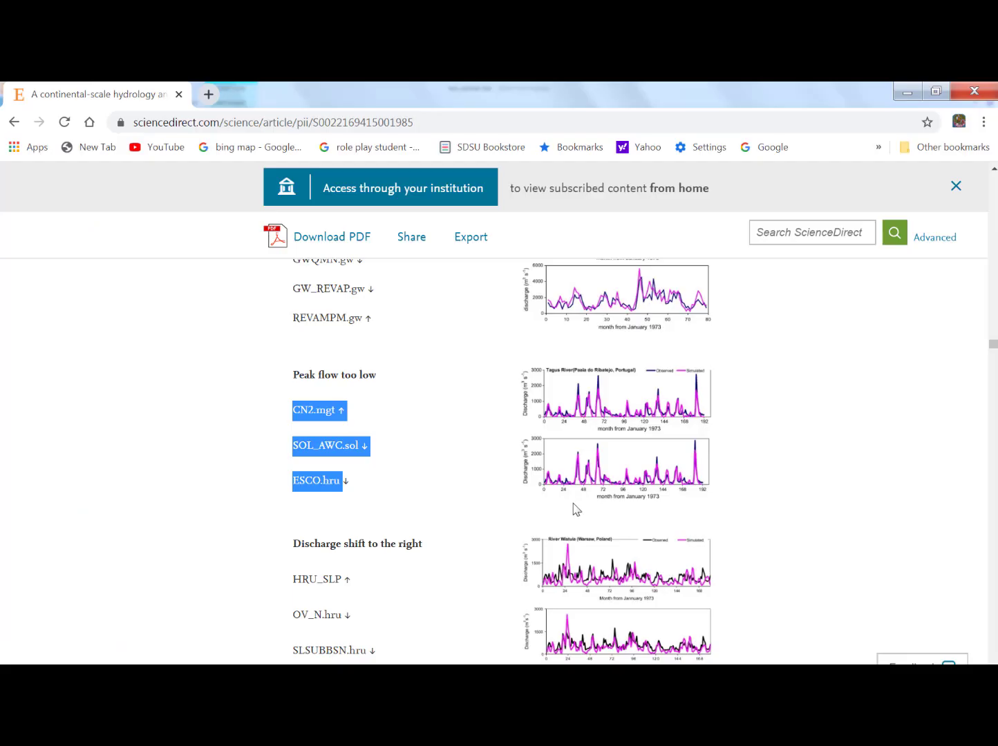
scroll(493, 551, "up", 1)
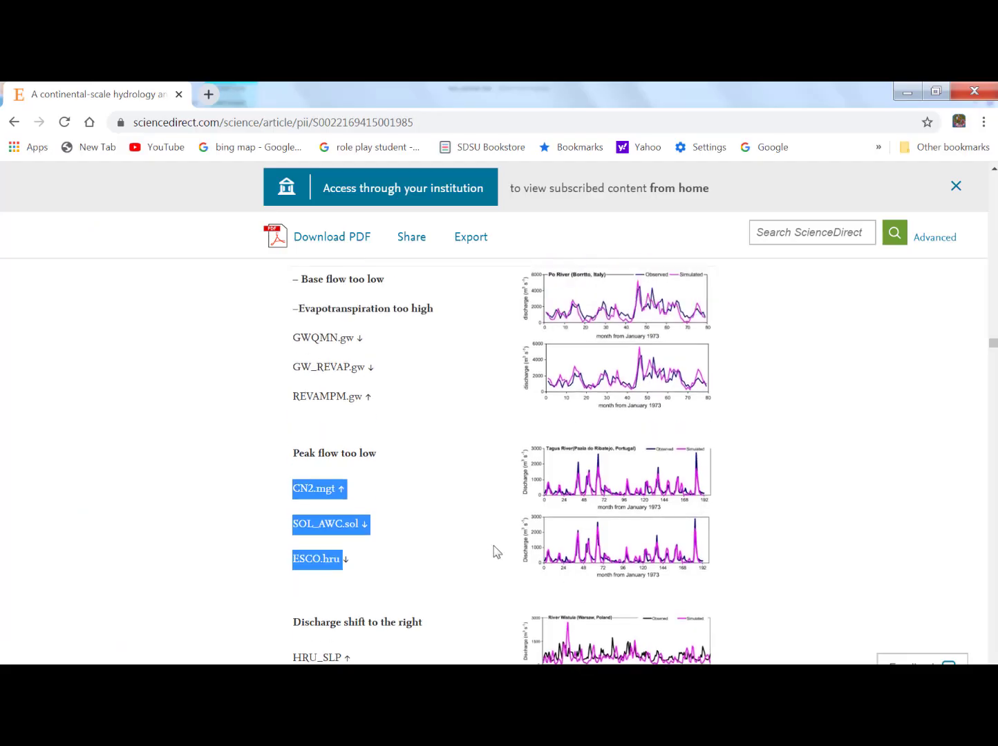
scroll(493, 550, "up", 1)
scroll(494, 550, "down", 2)
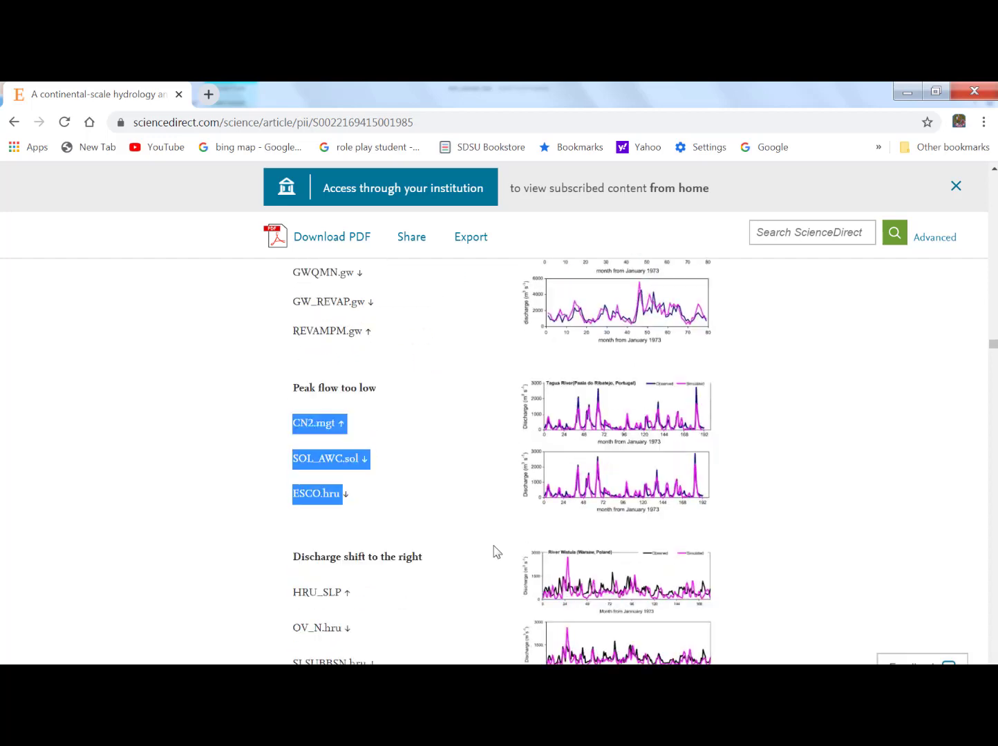
scroll(493, 550, "down", 1)
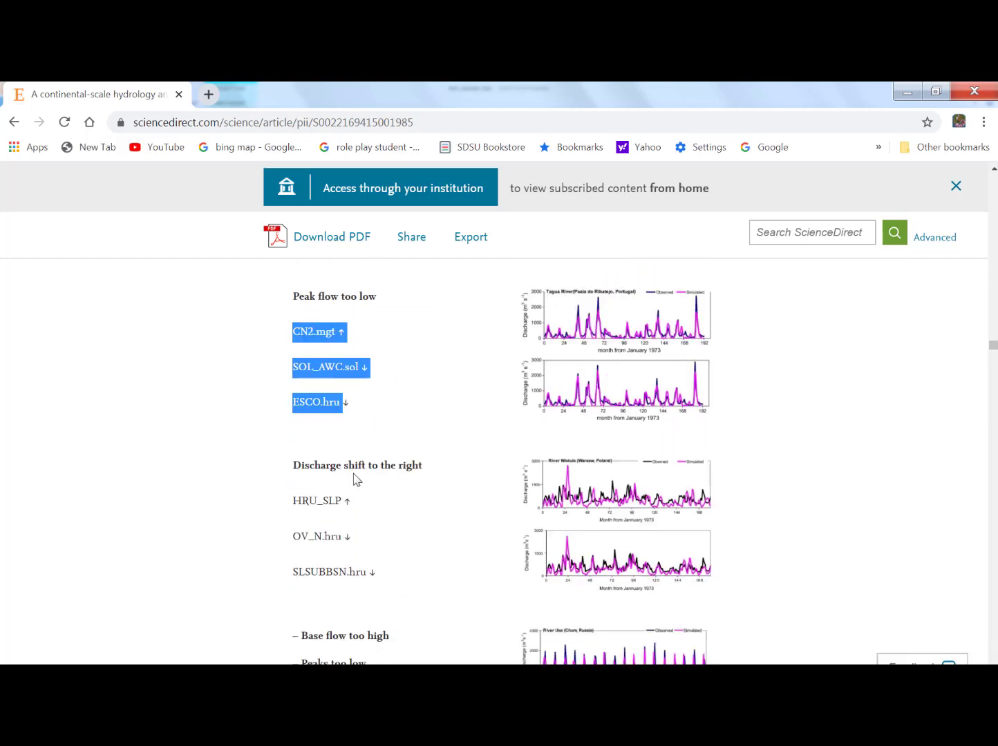
scroll(399, 480, "down", 3)
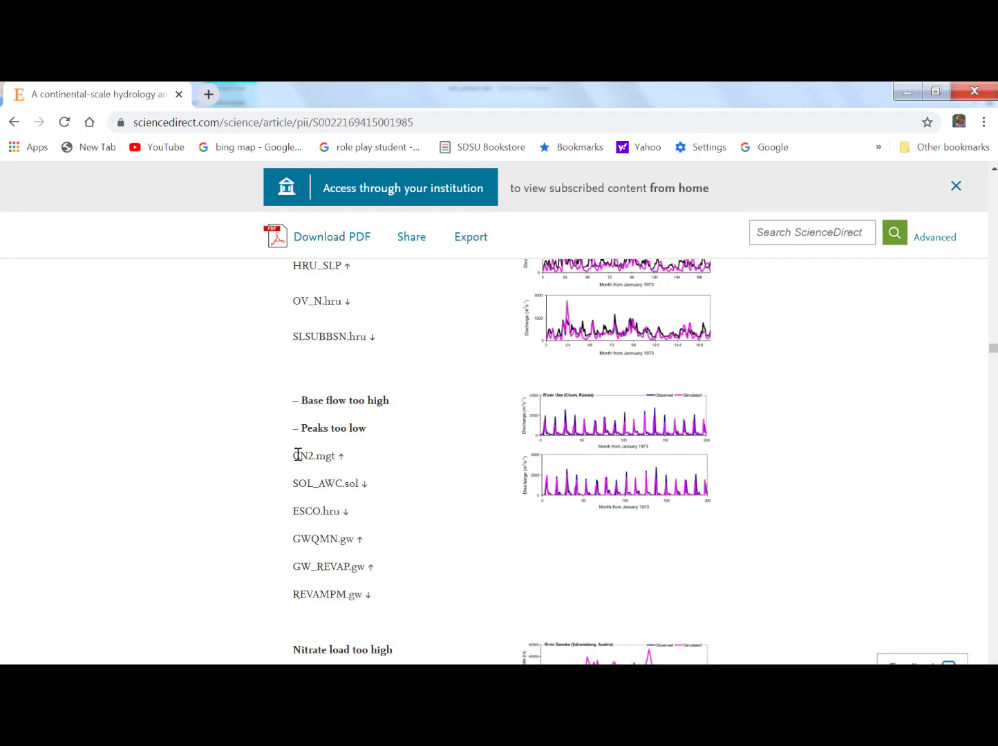
- Copy the article's six parameters for base flow too high and peaks too low and paste them below the outlet 6 parameters in Par_inf.txt
left_click_drag(296, 455, 391, 597)
key("ctrl+c")
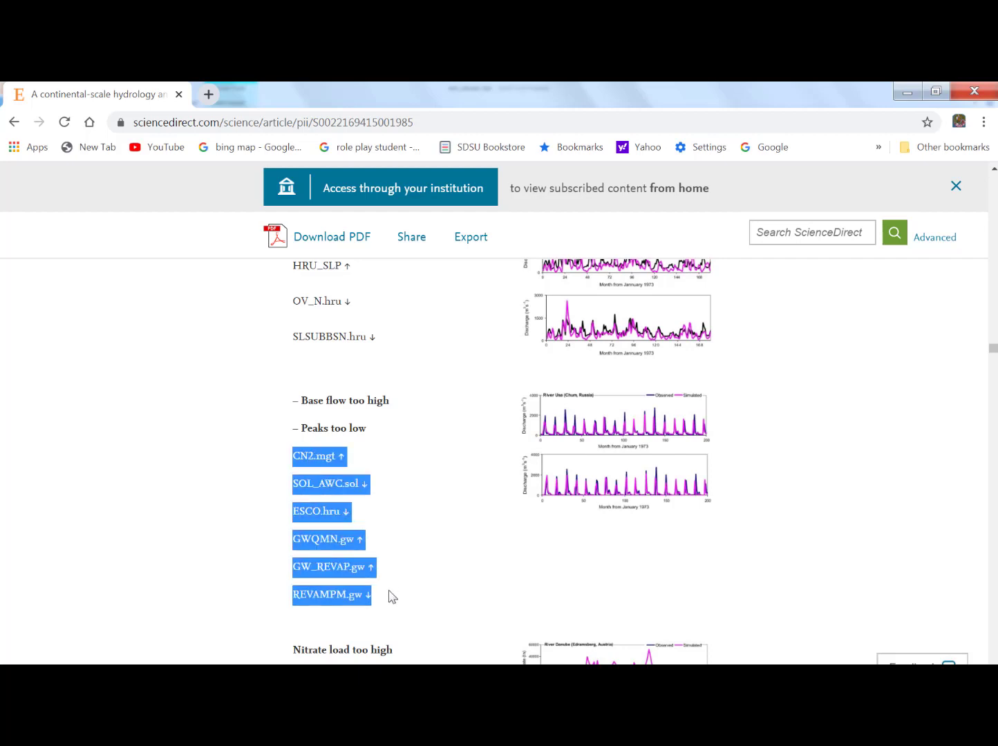
right_click(325, 563)
left_click(351, 576)
left_click(901, 97)
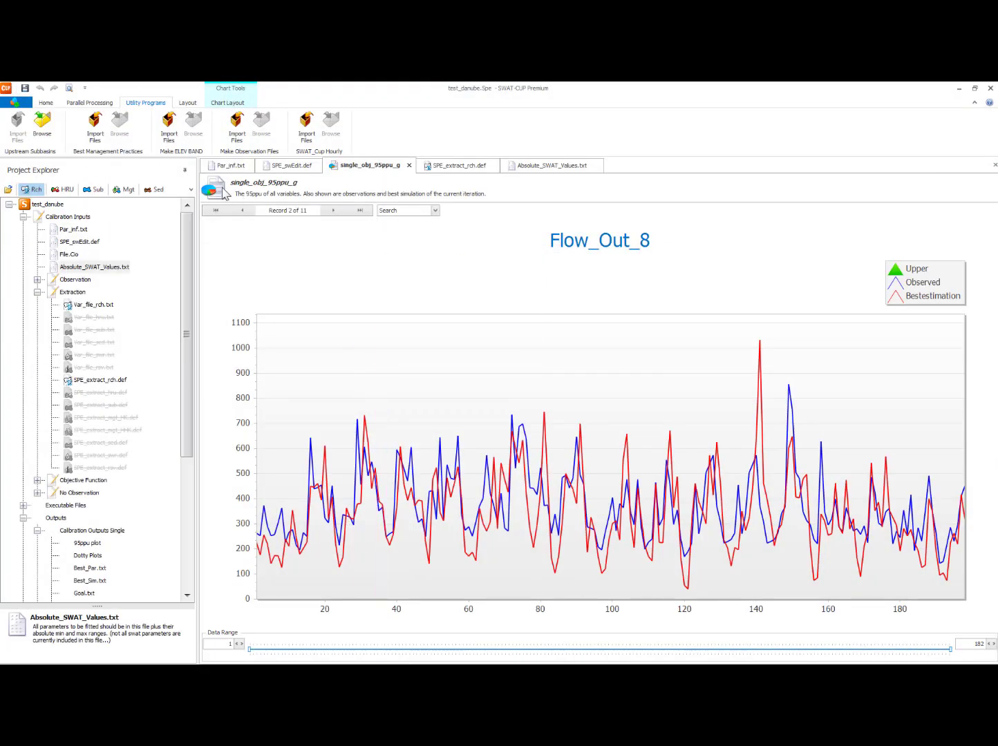
left_click(242, 169)
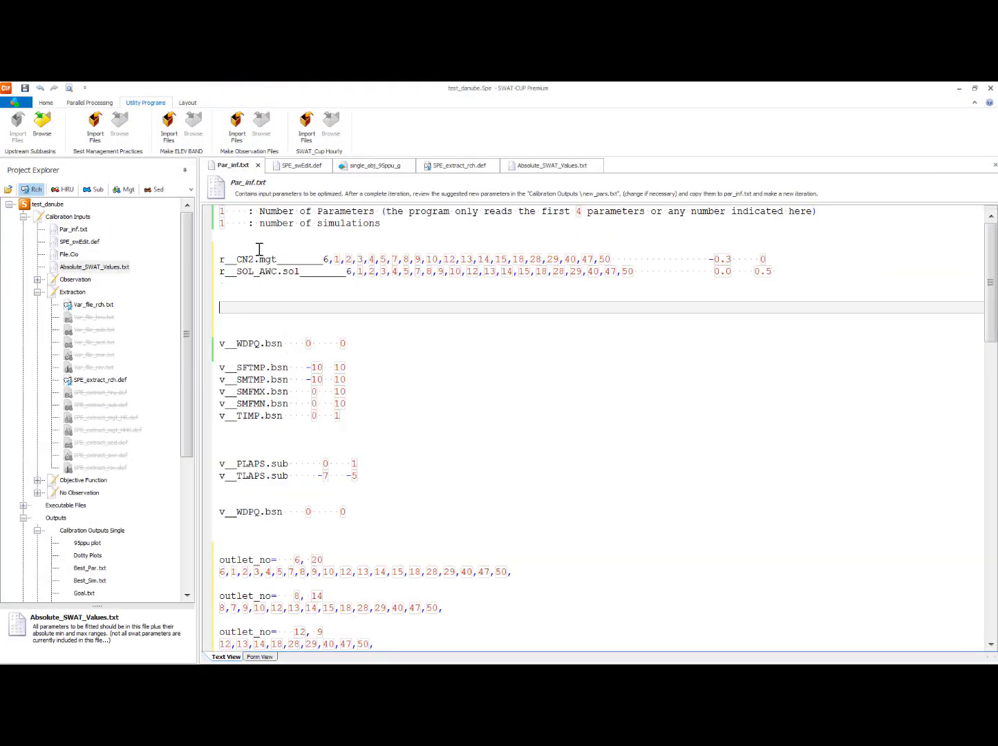
right_click(225, 312)
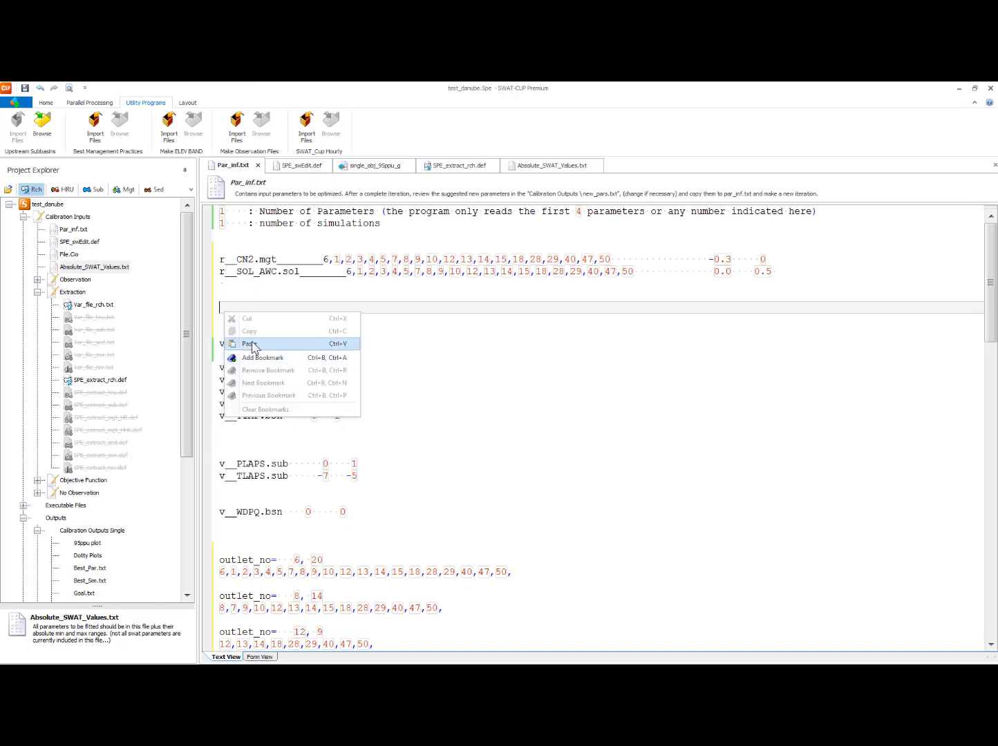
left_click(253, 345)
- Enter the ranges of the pasted parameters: -0.3 to 0 for CN2.mgt and 0.0 to 0.5 for SOL_AWC.sol
left_click(304, 308)
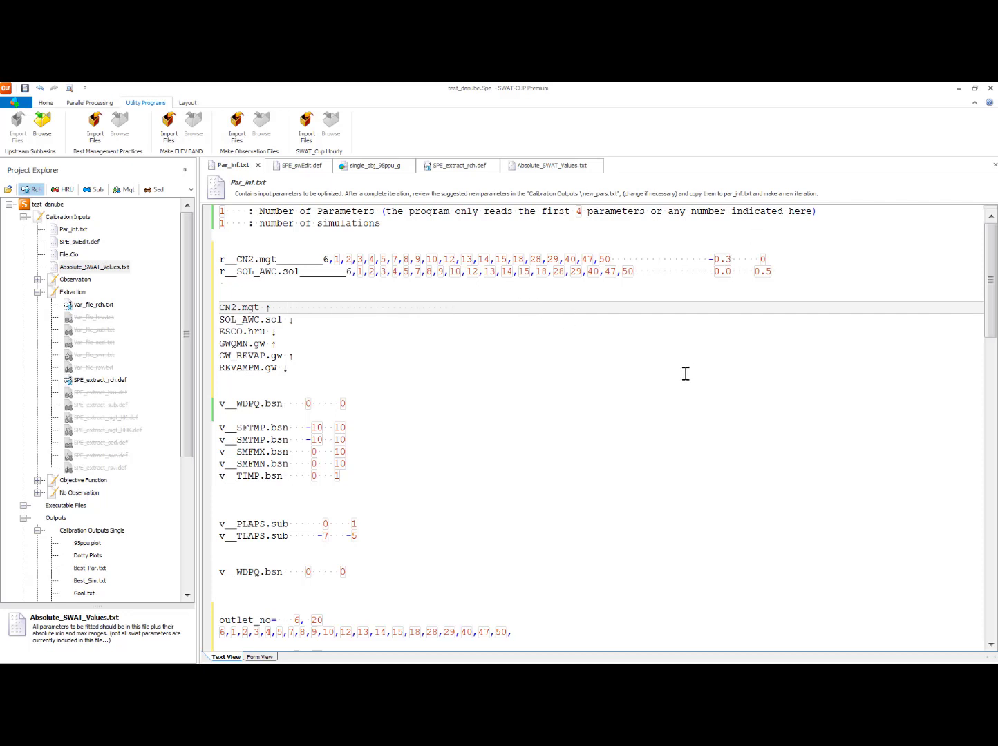
type("-0.3     0")
key("Down")
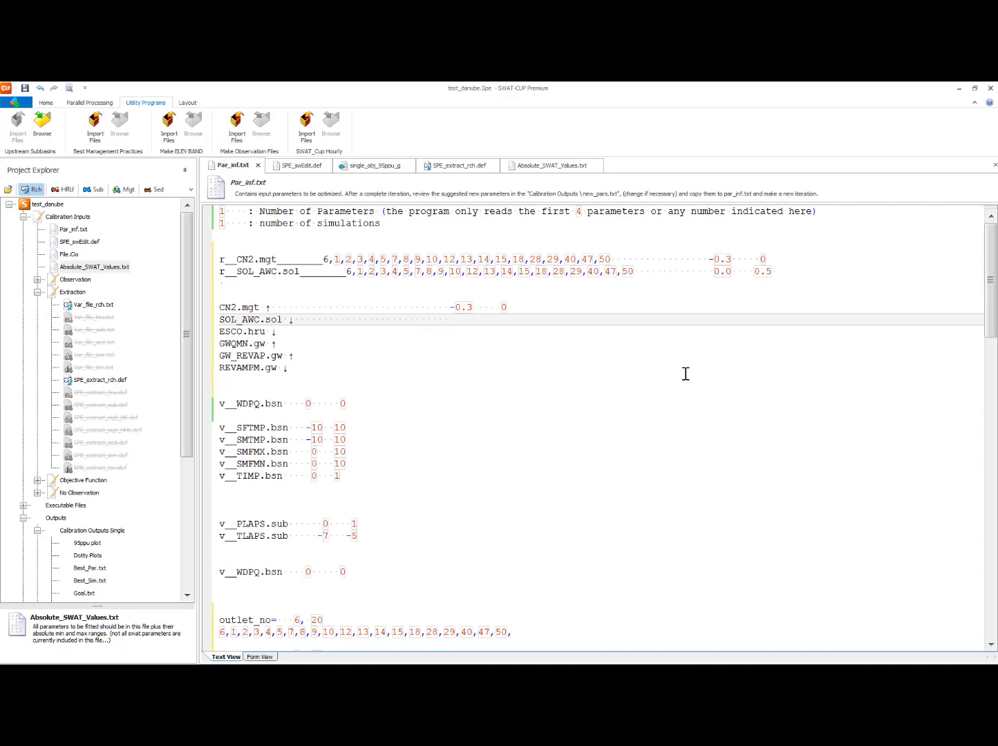
type("0.0      0.5")
key("Down")
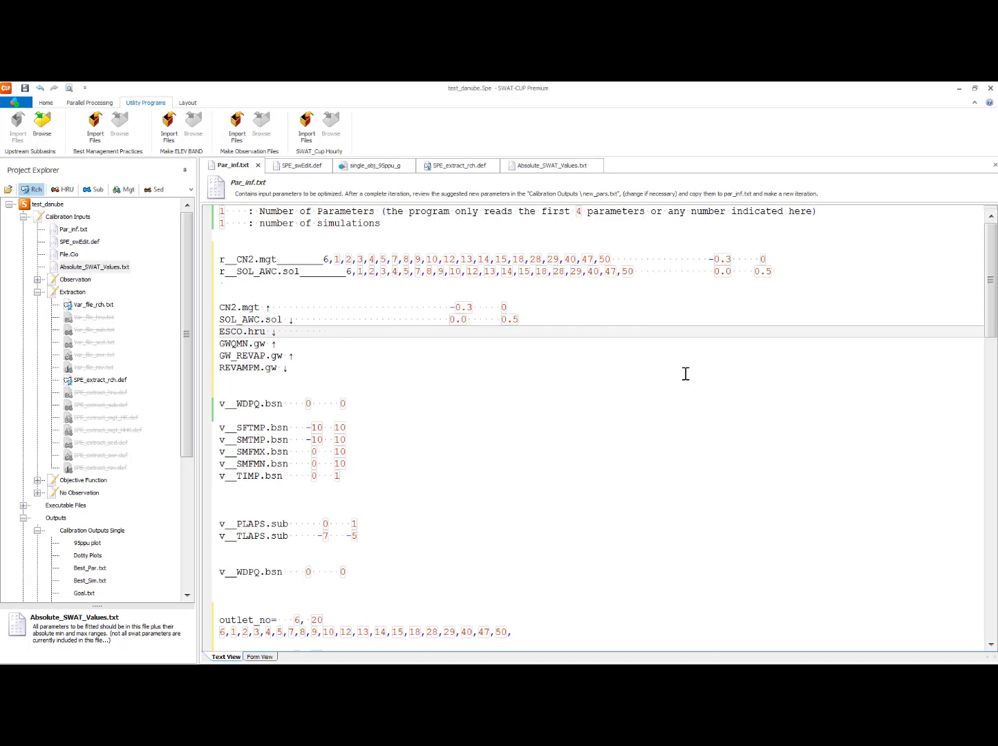
- Delete the pasted ESCO.hru line together with its empty row from the new parameter block
key("shift+Left")
key("shift+Left")
key("shift+Left")
key("shift+Left")
key("shift+Left")
key("shift+Left")
key("shift+Left")
key("shift+Left")
key("shift+Left")
key("shift+Left")
key("shift+Left")
key("shift+Left")
key("shift+Left")
key("shift+Left")
key("shift+Left")
key("shift+Left")
key("shift+Left")
key("shift+Left")
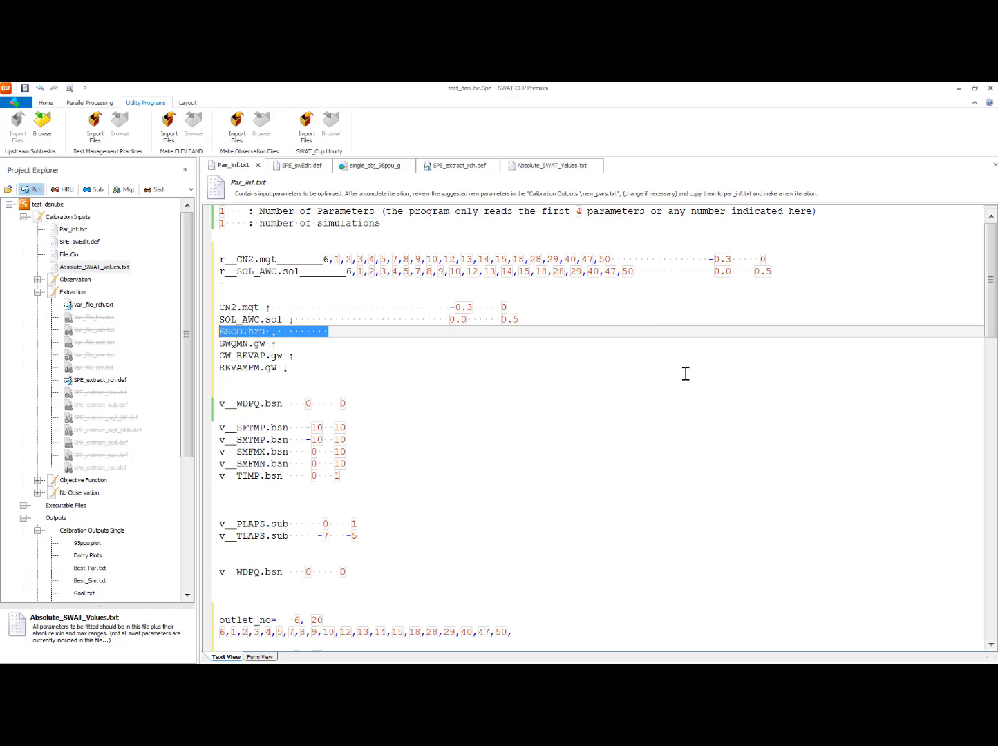
key("Delete")
key("BackSpace")
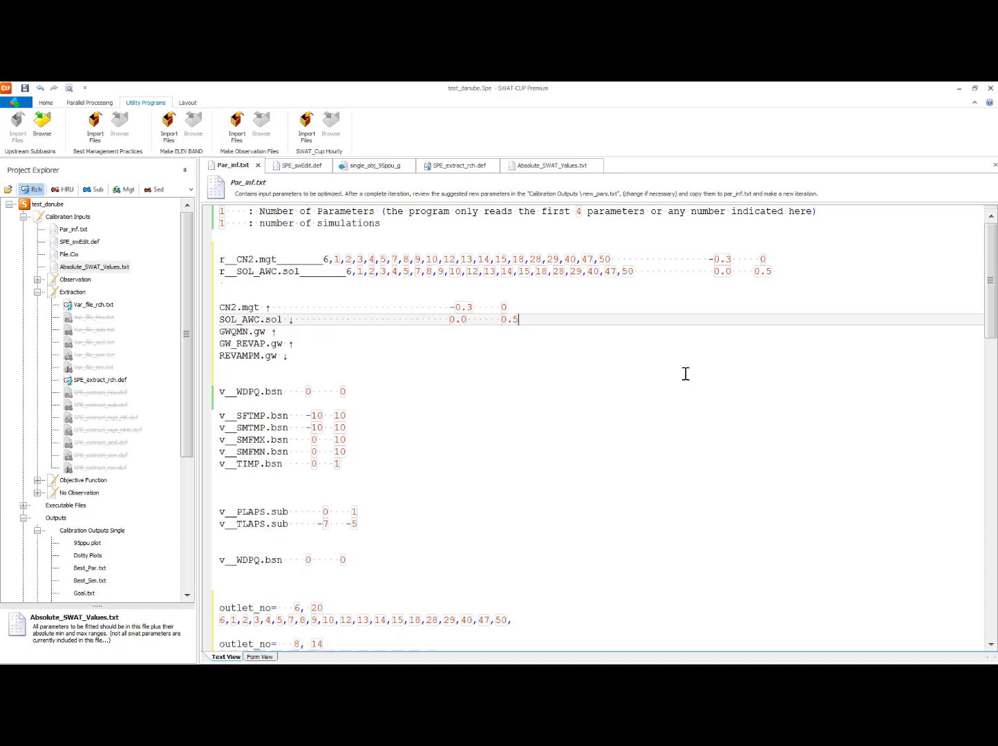
- Open the groundwater file 000080001.gw from the test_danube.Spe.SwatCup folder and place it beside the Par_inf.txt parameter list
key("Down")
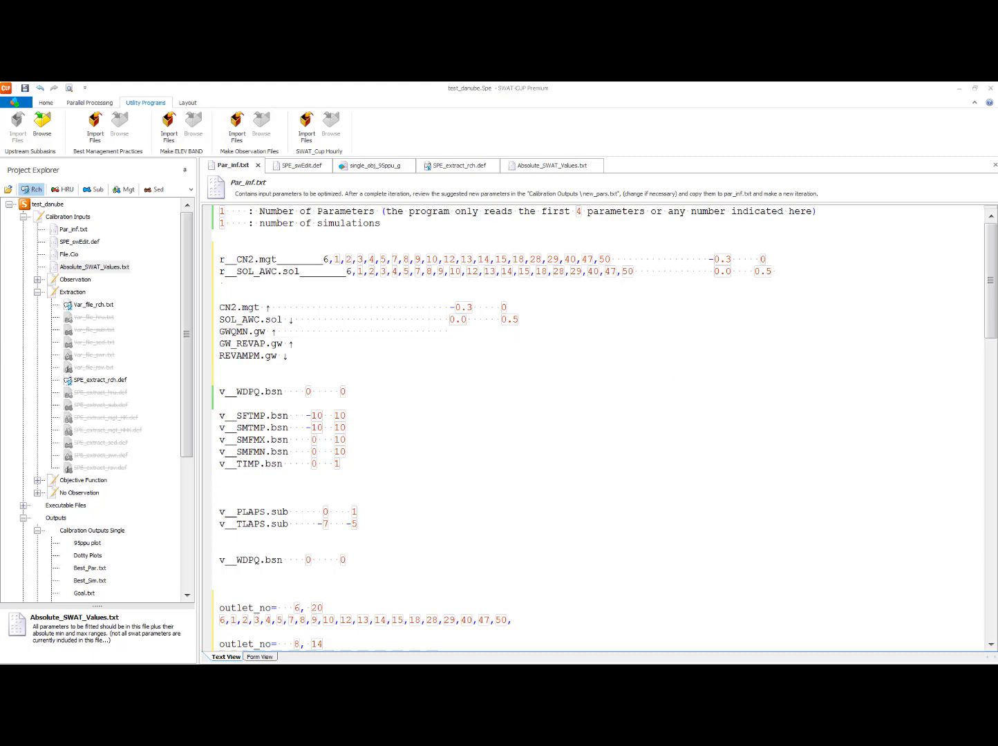
left_click(429, 639)
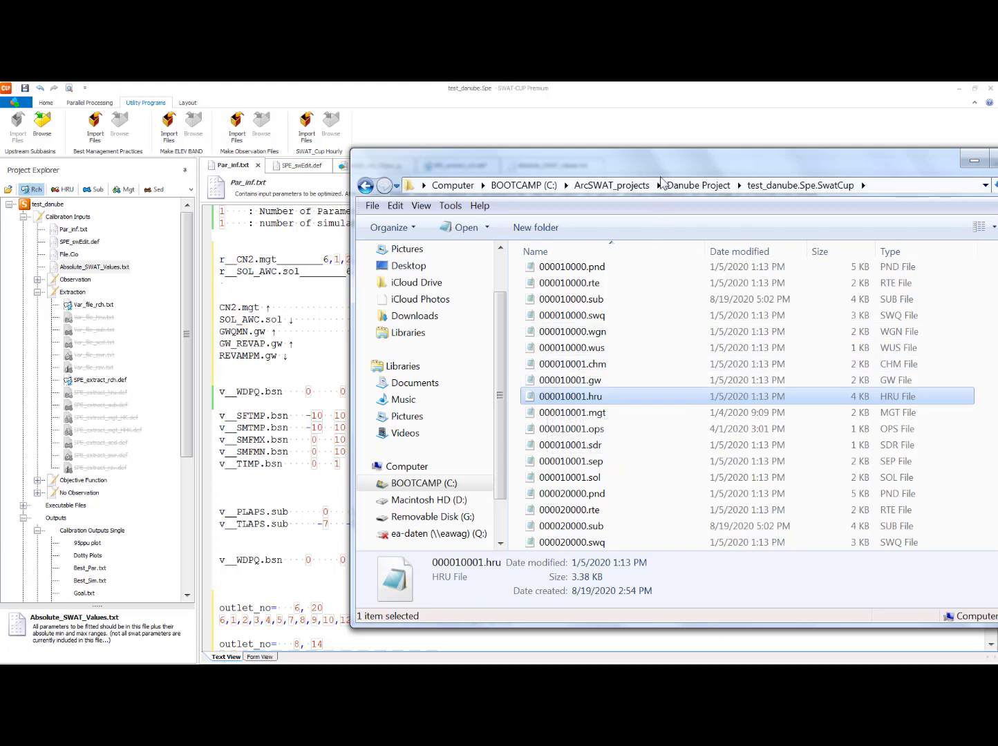
left_click_drag(653, 165, 659, 151)
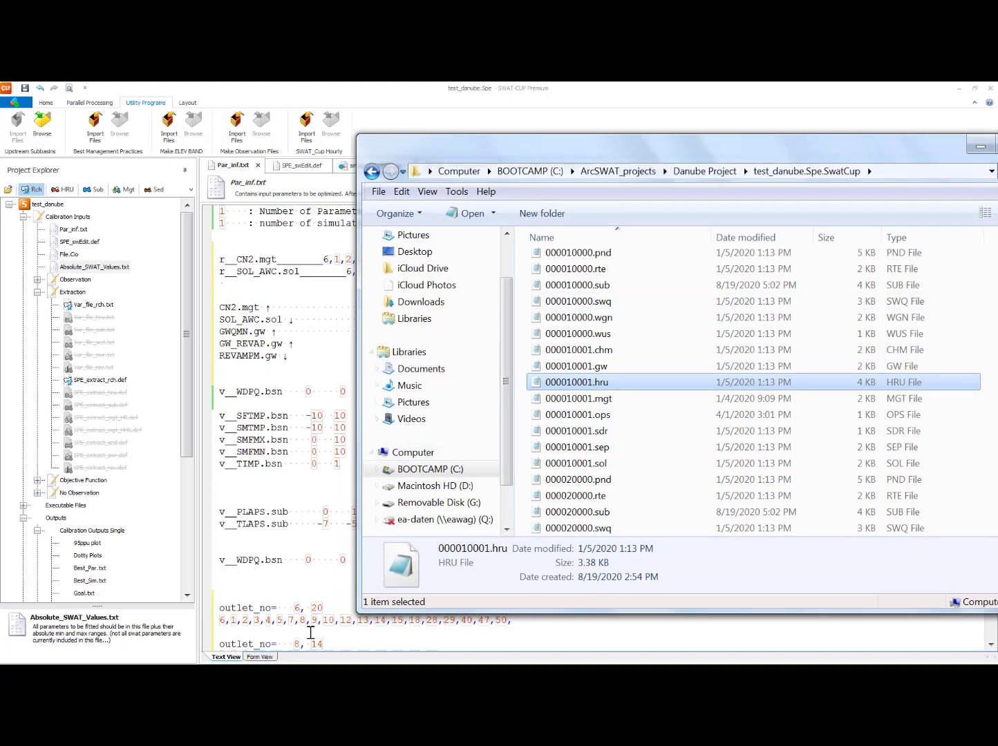
left_click(559, 446)
scroll(585, 386, "down", 20)
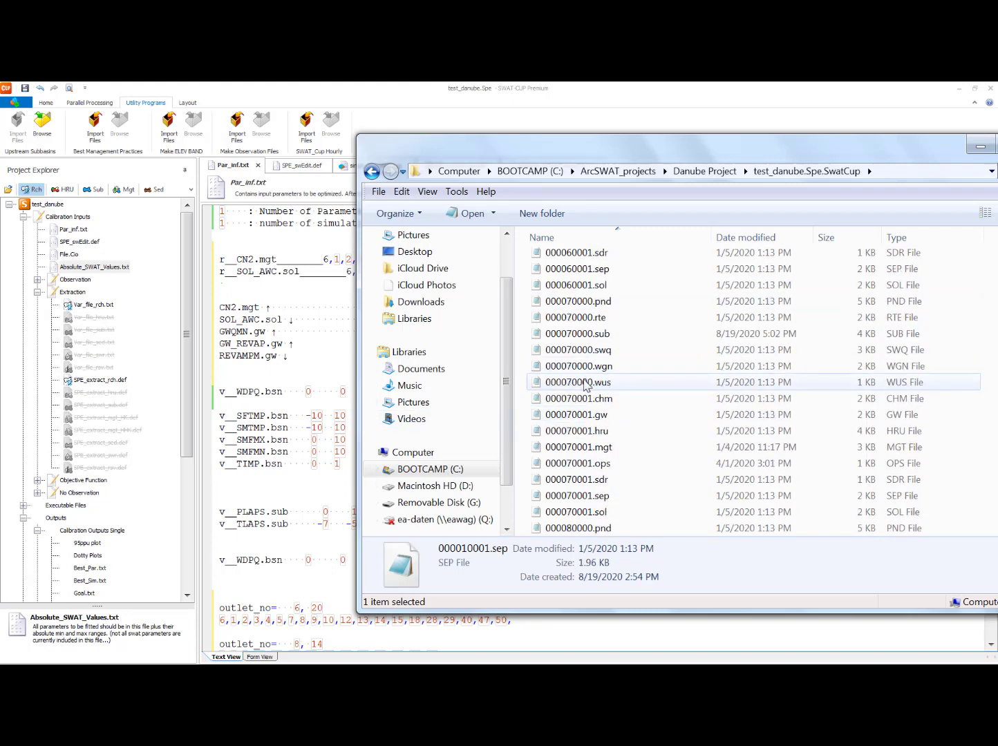
scroll(585, 386, "down", 8)
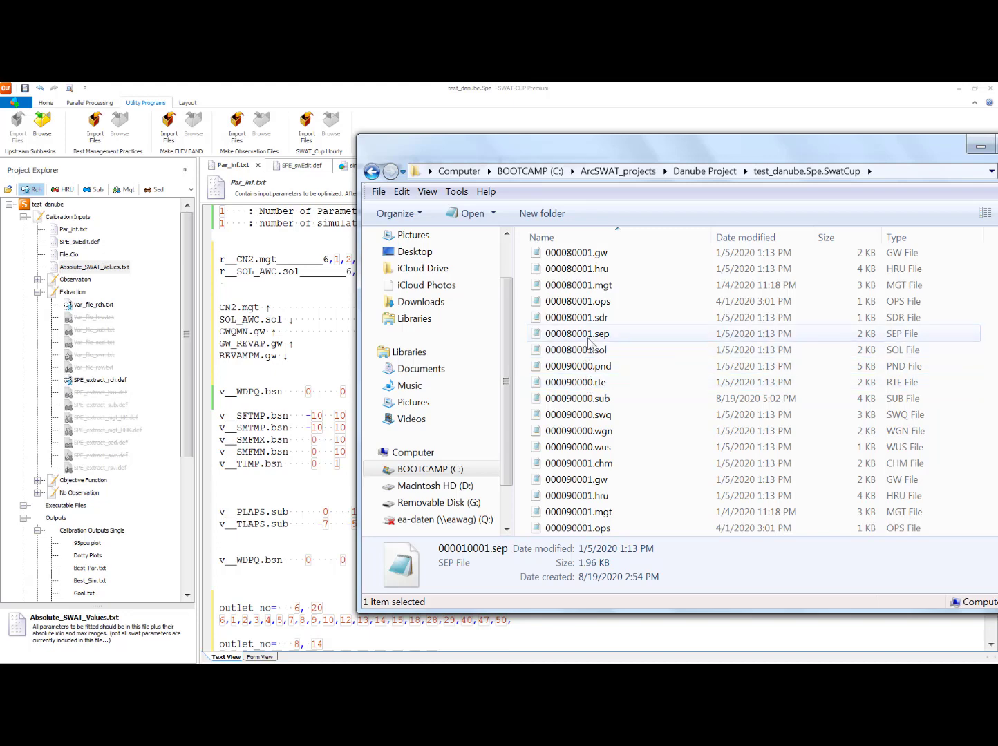
scroll(588, 342, "up", 2)
scroll(591, 345, "up", 4)
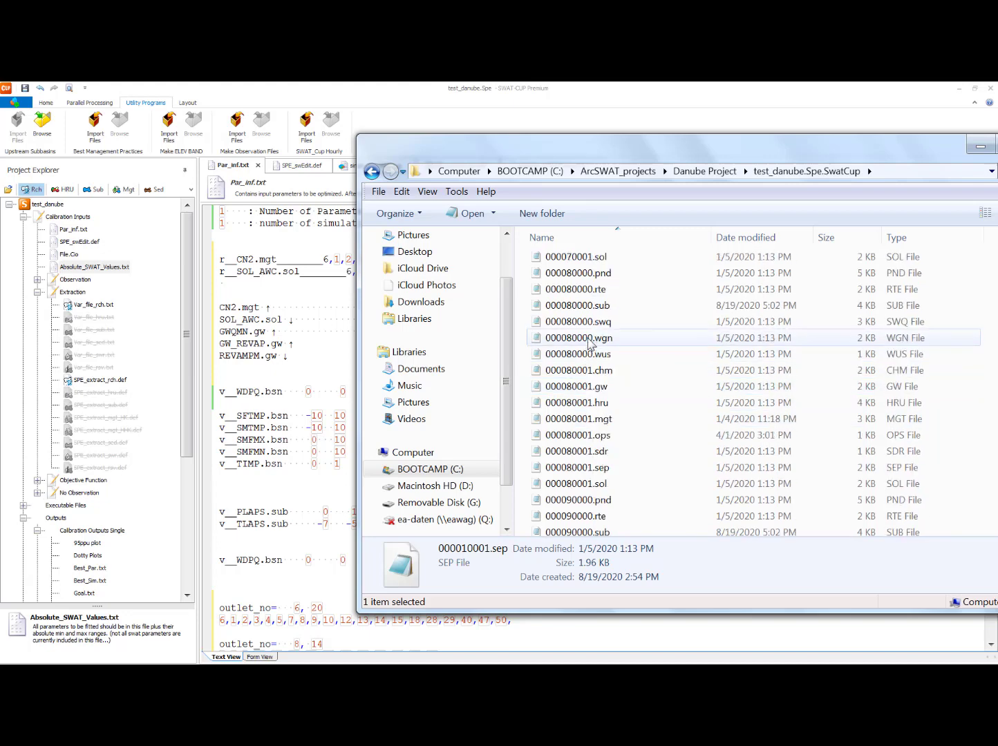
scroll(604, 366, "down", 1)
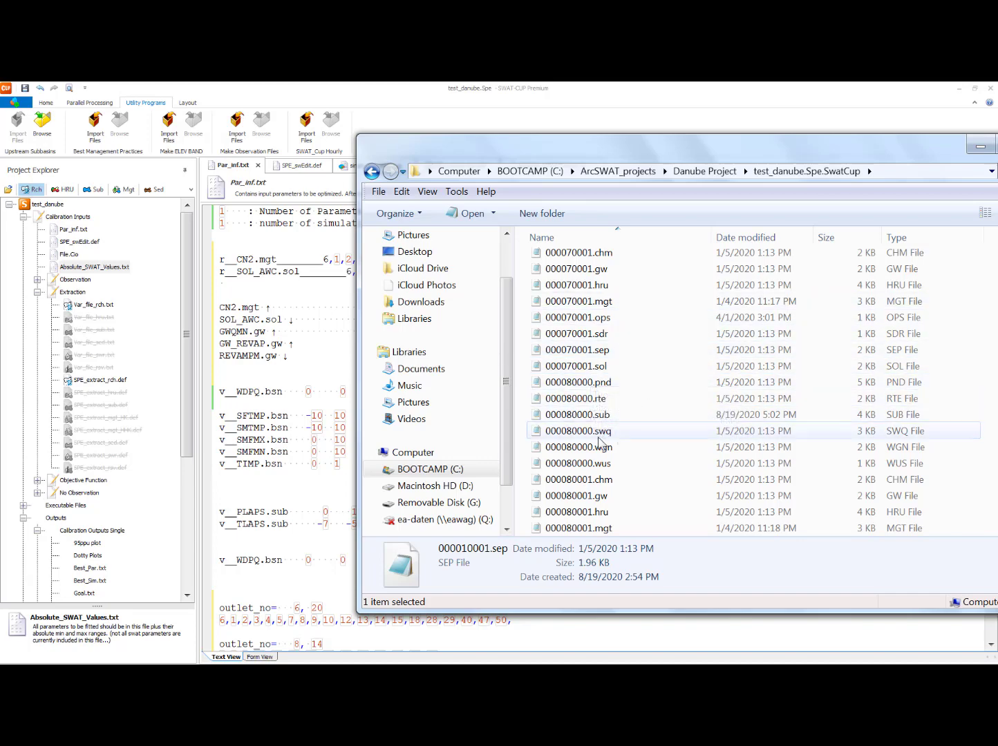
left_click(593, 499)
double_click(594, 498)
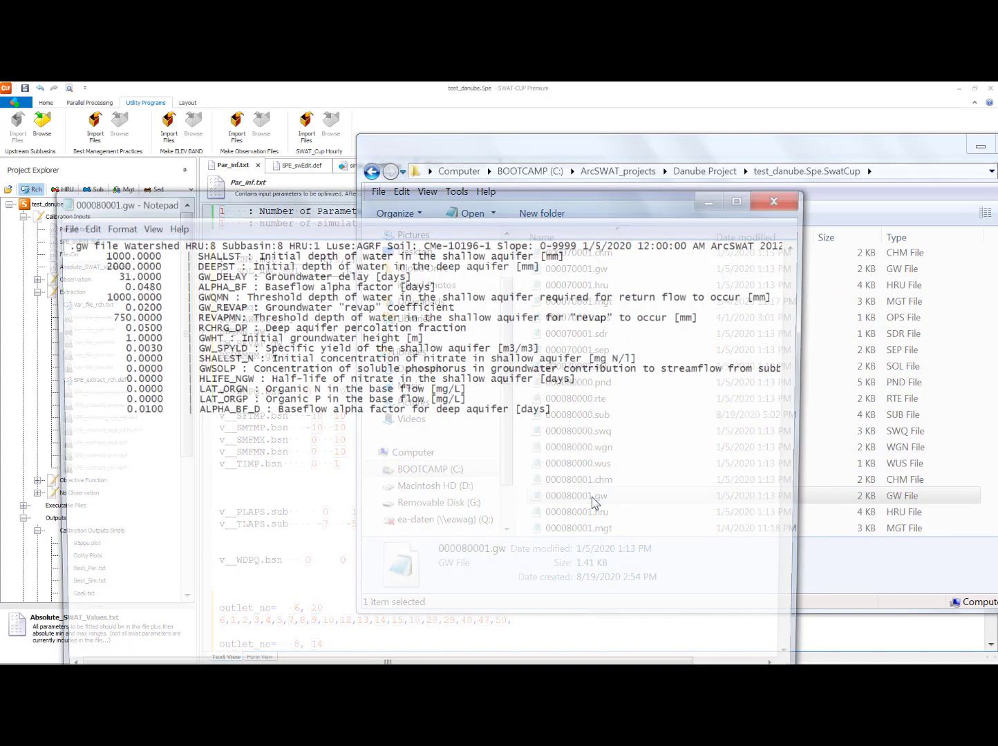
left_click_drag(343, 201, 700, 215)
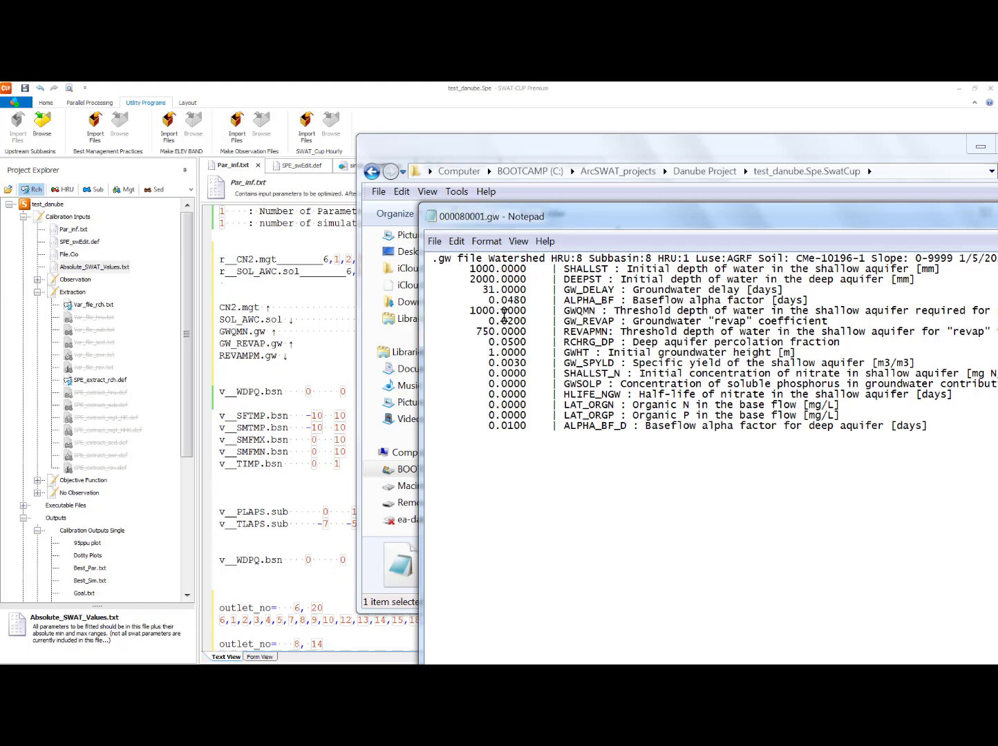
- Enter the range 0 to 500 for GWQMN.gw in the new parameter block of Par_inf.txt
left_click(301, 332)
key("End")
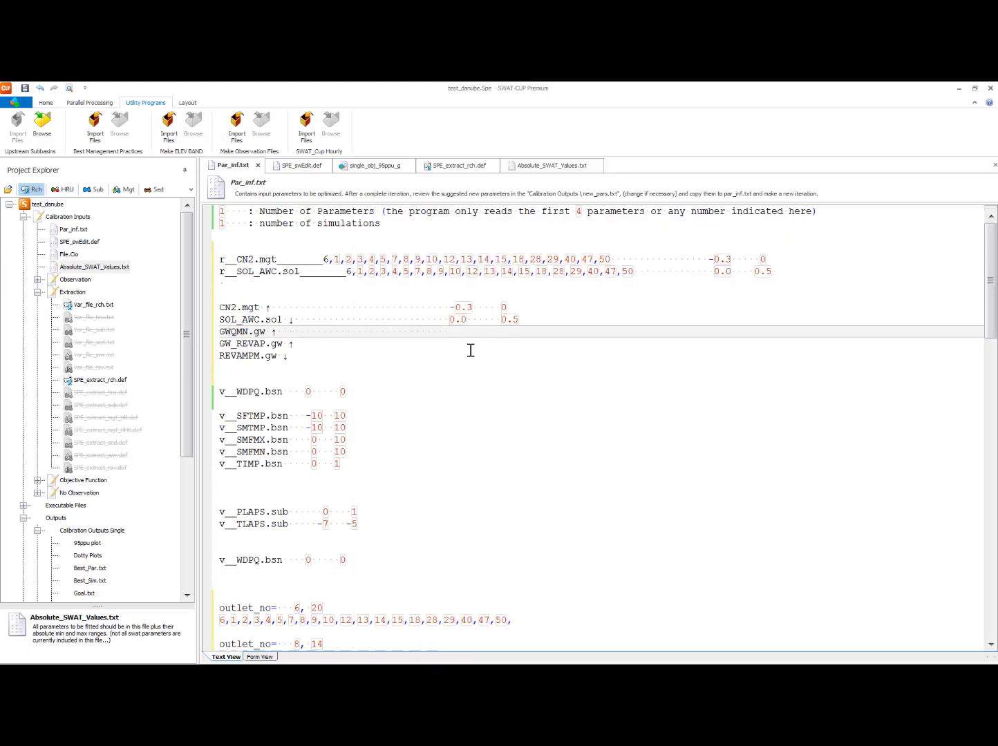
type("0")
key("Tab")
type("500")
- Check the GW_REVAP value in 000080001.gw and delete the GW_REVAP.gw line with its empty row from Par_inf.txt
key("alt+Tab")
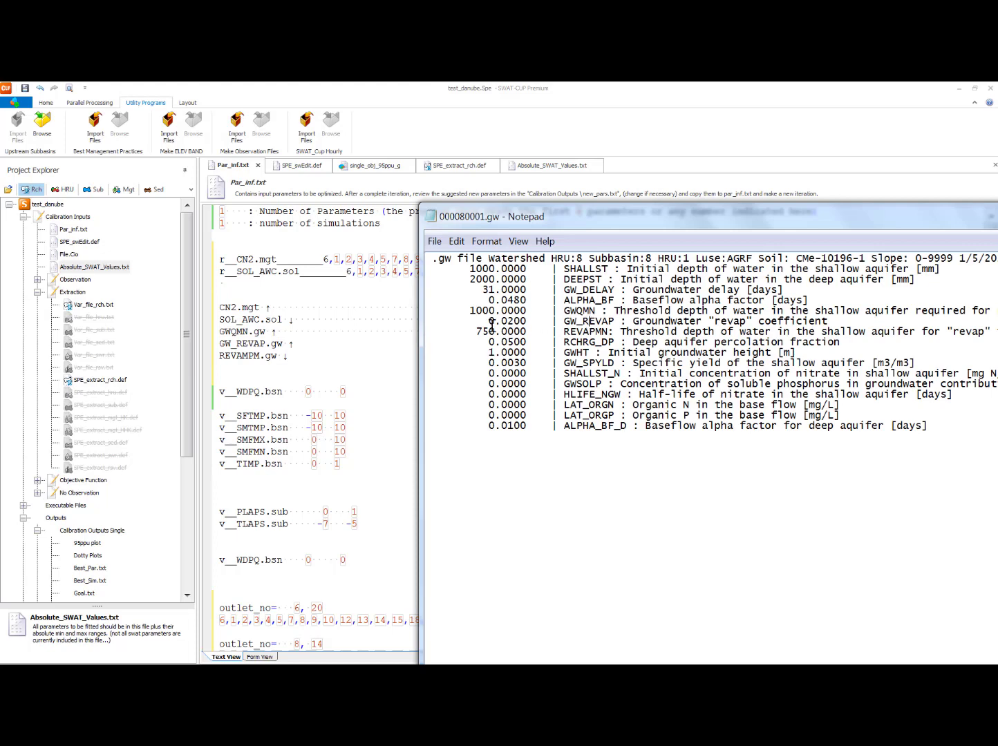
mouse_move(488, 321)
left_mouse_down()
mouse_move(522, 324)
mouse_move(491, 322)
left_mouse_up()
left_click(522, 321)
left_click_drag(301, 345, 218, 344)
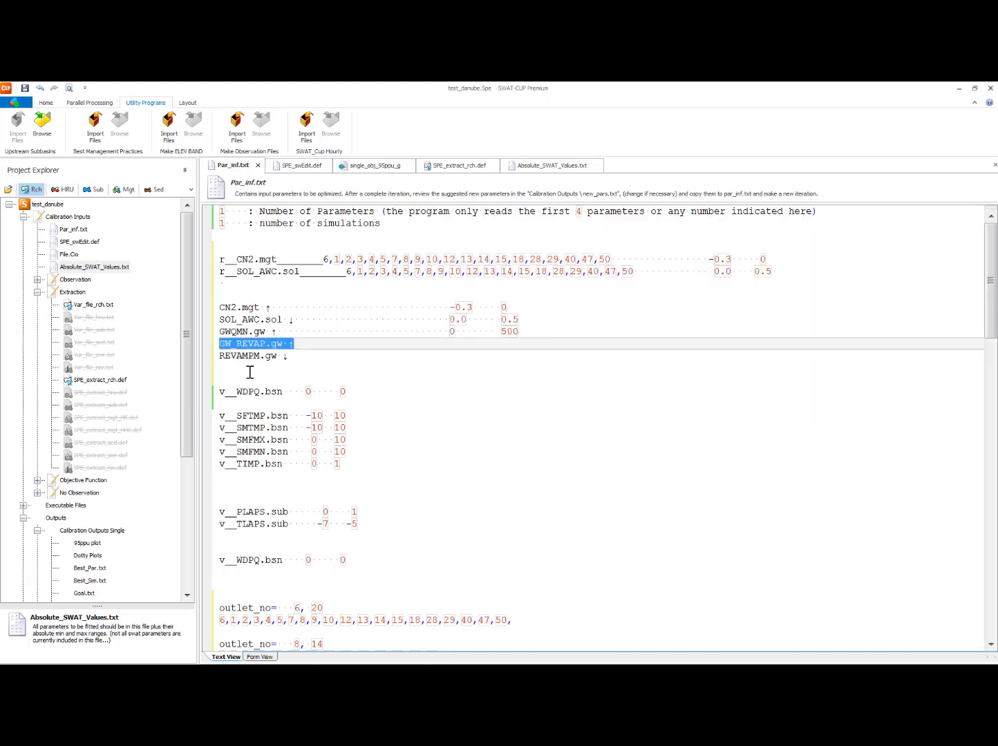
key("Delete")
key("BackSpace")
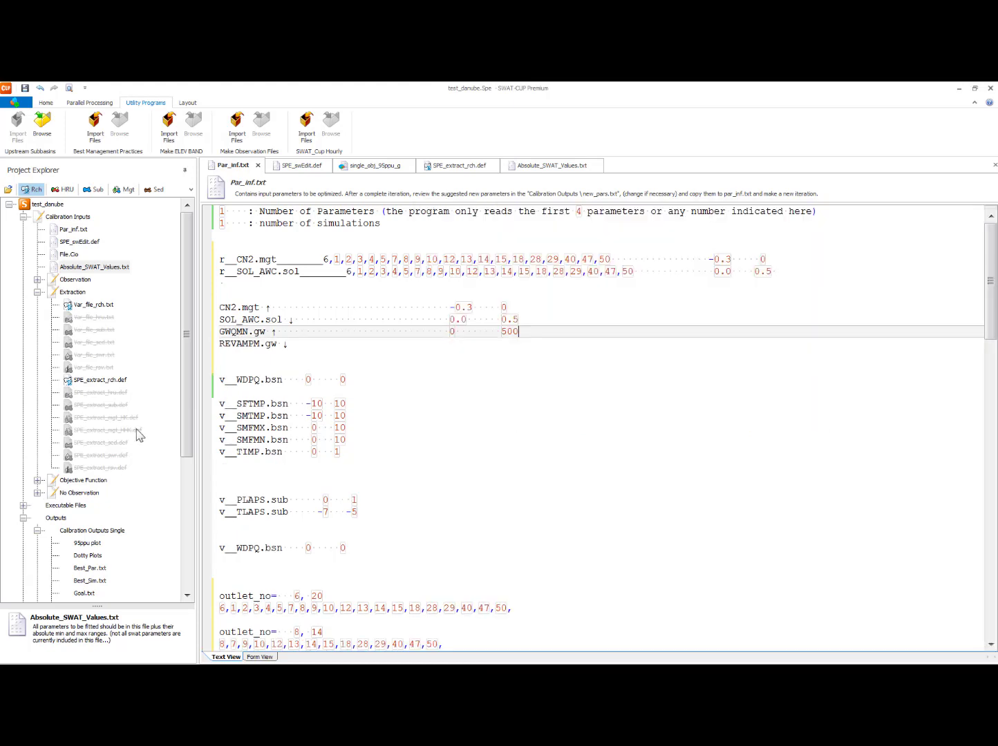
- Check the REVAPMN and SHALLST values in 000080001.gw and enter the range 1000 to 2000 for REVAMPM.gw in Par_inf.txt
left_click(293, 346)
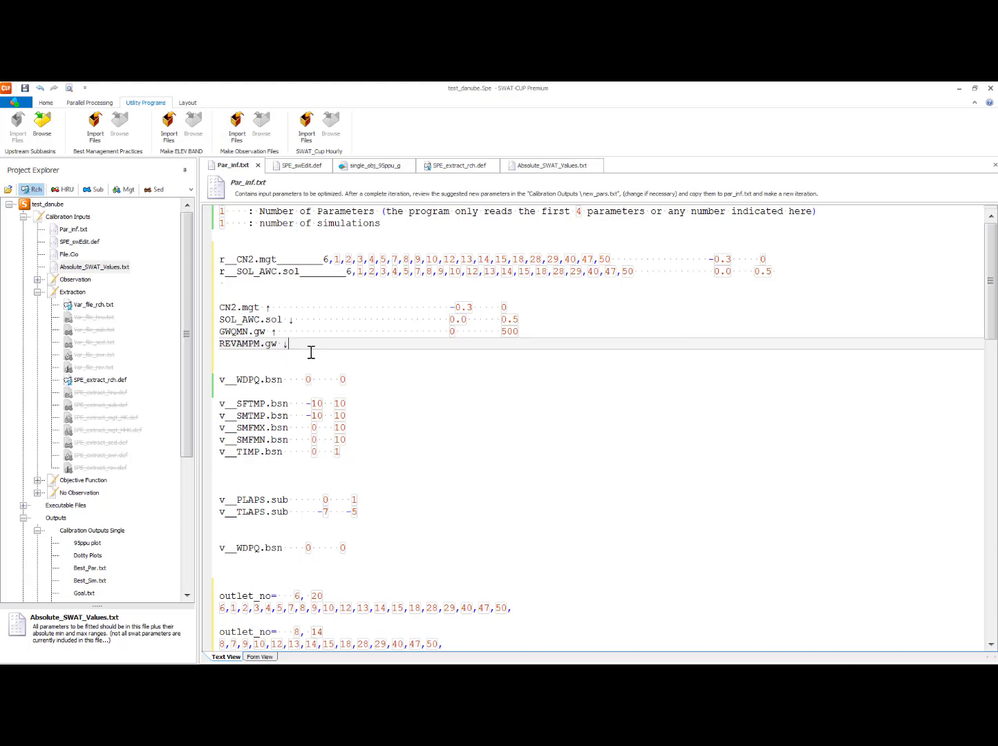
key("alt+Tab")
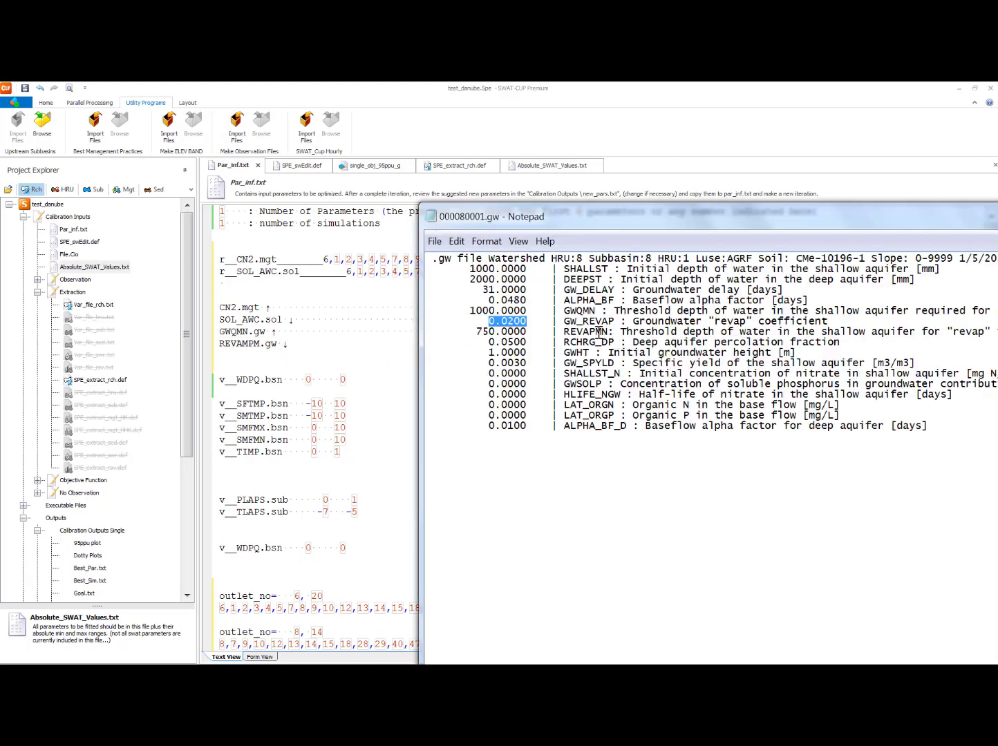
left_click(598, 332)
left_click(501, 269)
left_click(320, 344)
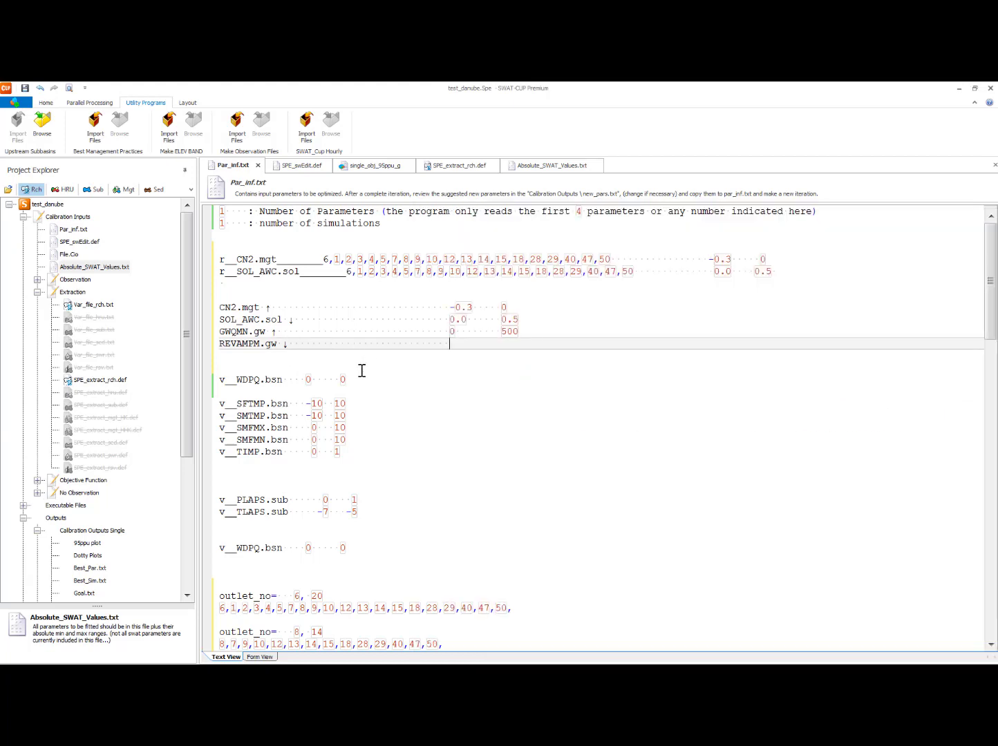
type("1000     2000")
- Remove the direction arrows after REVAMPM.gw, GWQMN.gw, SOL_AWC.sol and CN2.mgt in the new parameter block
left_click(288, 344)
key("BackSpace")
key("Up")
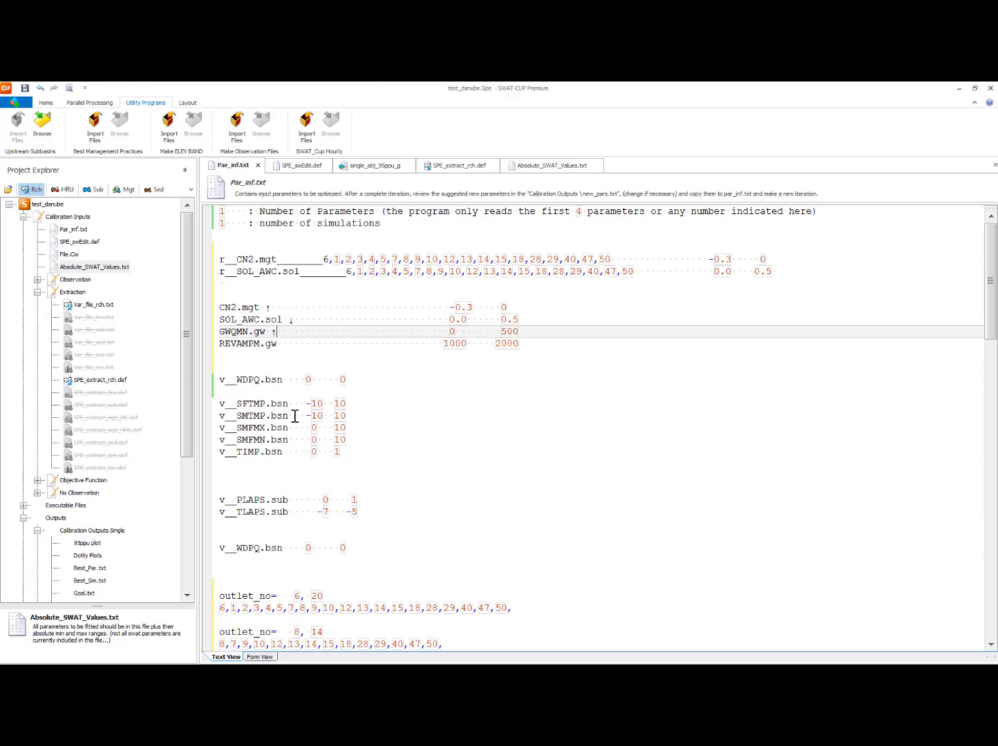
key("BackSpace")
key("Up")
key("BackSpace")
key("Up")
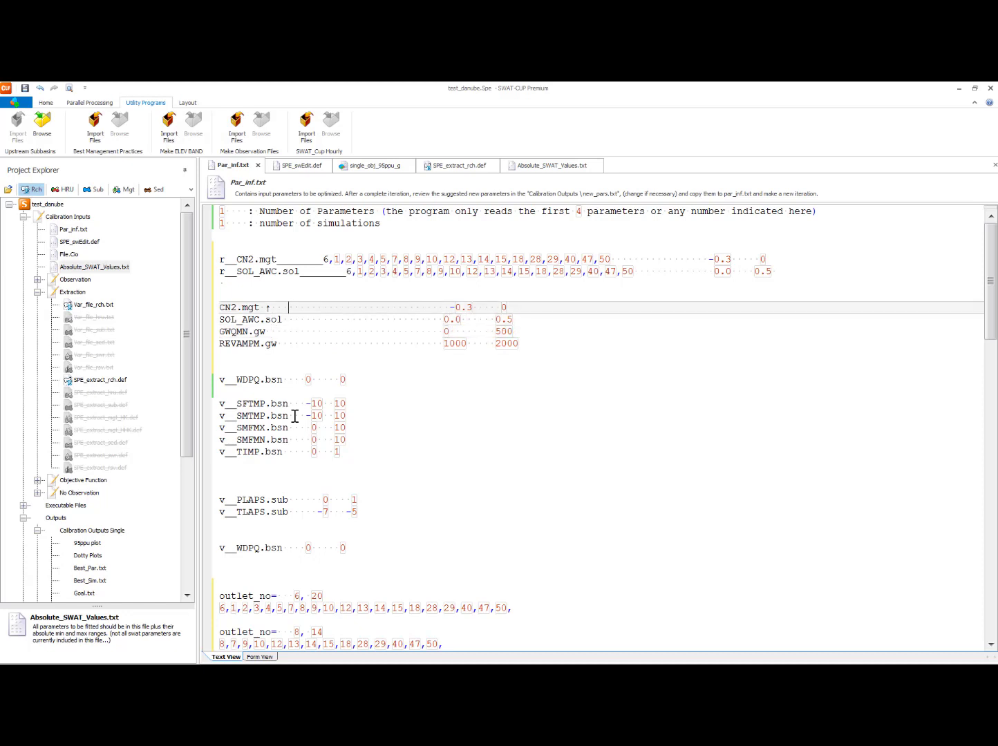
key("BackSpace")
- Copy the subbasin list of outlet 8, from 8 to 50, without its trailing comma
key("Down")
key("Down")
key("Down")
key("Down")
key("Down")
key("Down")
key("Down")
key("Down")
key("Down")
key("Down")
key("Down")
key("Down")
key("Down")
key("Down")
key("Down")
key("Down")
key("Down")
key("Down")
key("Down")
key("Down")
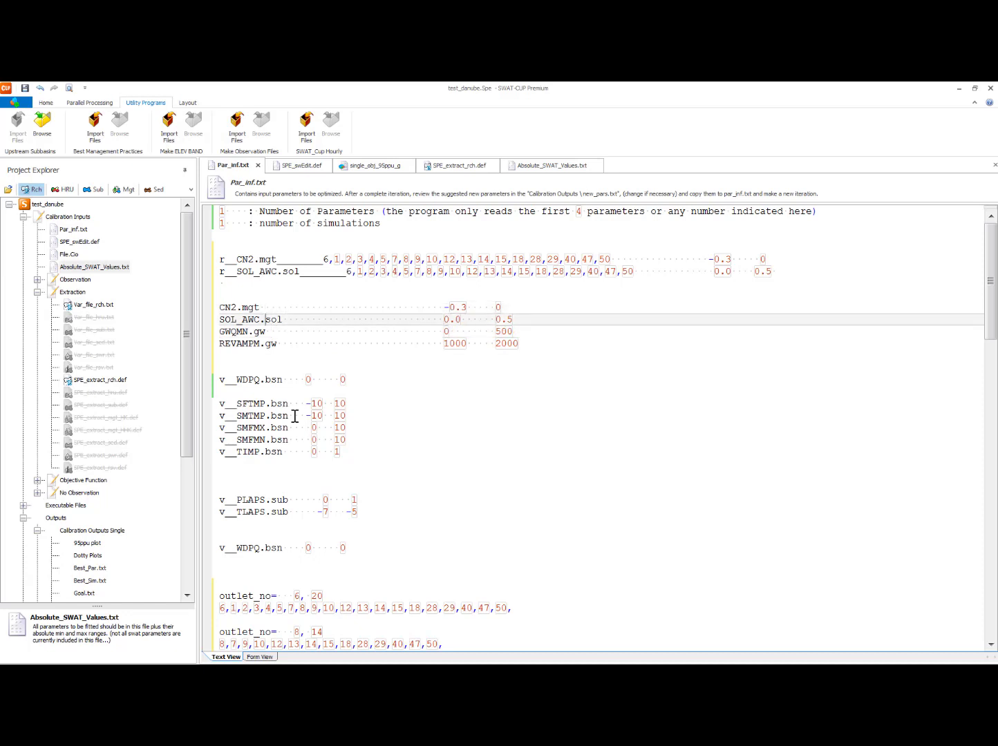
key("Up")
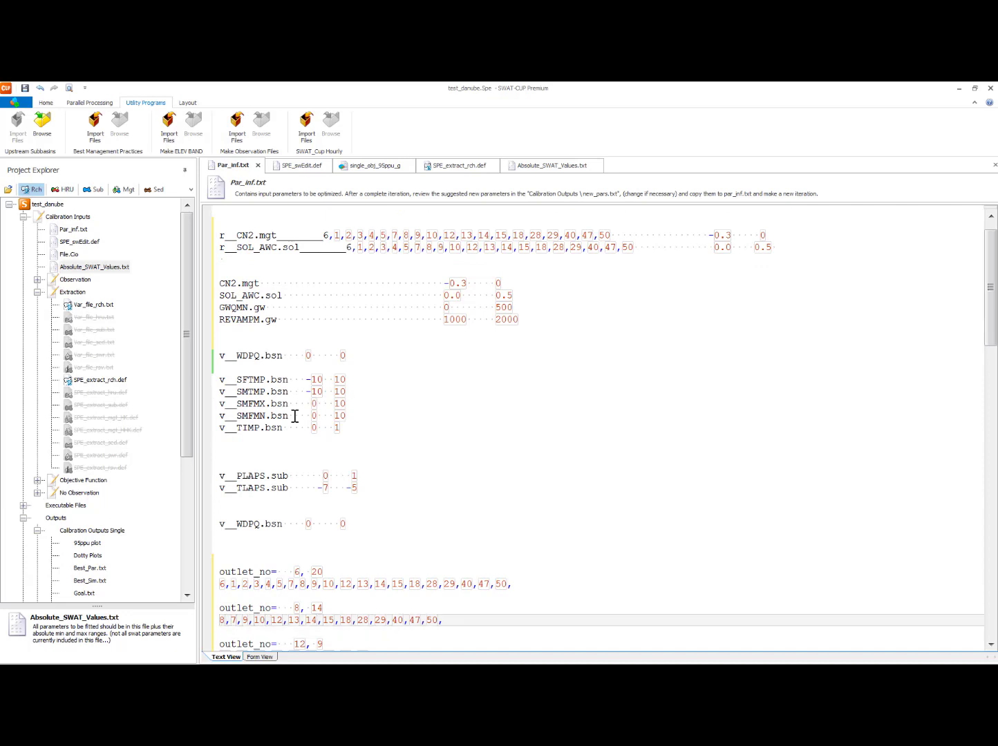
key("Home")
key("shift+Right")
key("shift+Right")
key("shift+Right")
key("shift+Right")
key("shift+Right")
key("shift+Right")
key("shift+Right")
key("shift+Right")
key("shift+Right")
key("shift+Right")
key("shift+Right")
key("shift+Right")
key("shift+Right")
key("shift+Right")
key("shift+Right")
key("shift+Right")
key("shift+Right")
key("shift+Right")
key("shift+Right")
key("shift+Right")
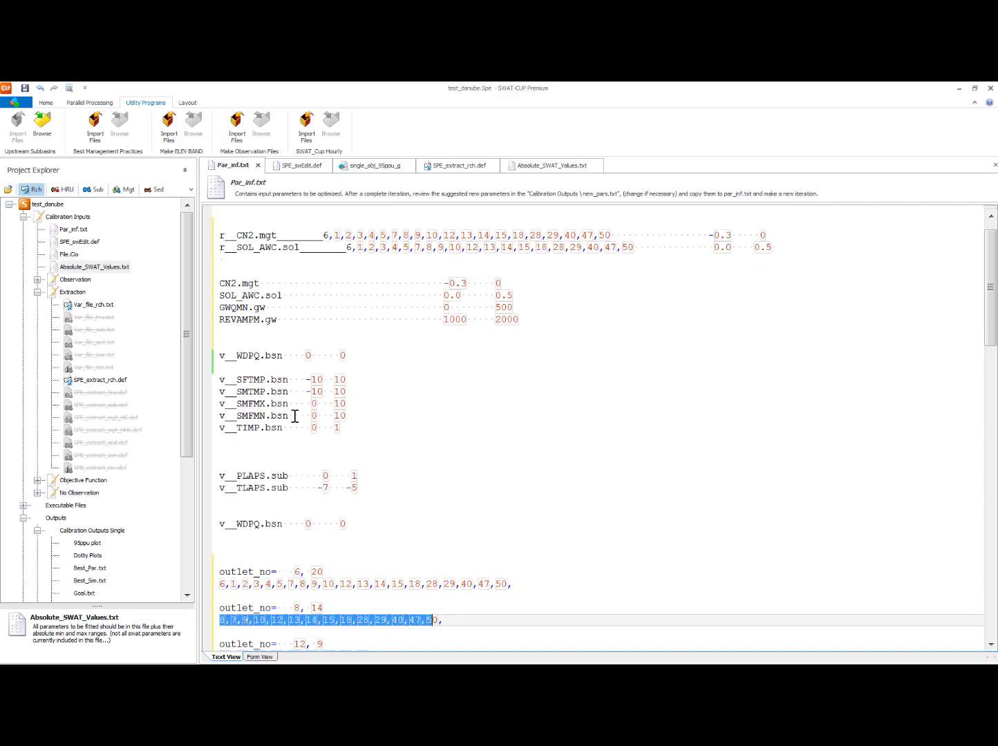
key("shift+Right")
key("ctrl+c")
- Append eight underscores and the copied outlet 8 subbasin list to CN2.mgt in the new parameter block
key("Up")
key("Up")
key("Up")
key("Up")
key("Up")
key("Up")
key("Up")
key("Up")
key("Up")
key("Up")
key("Up")
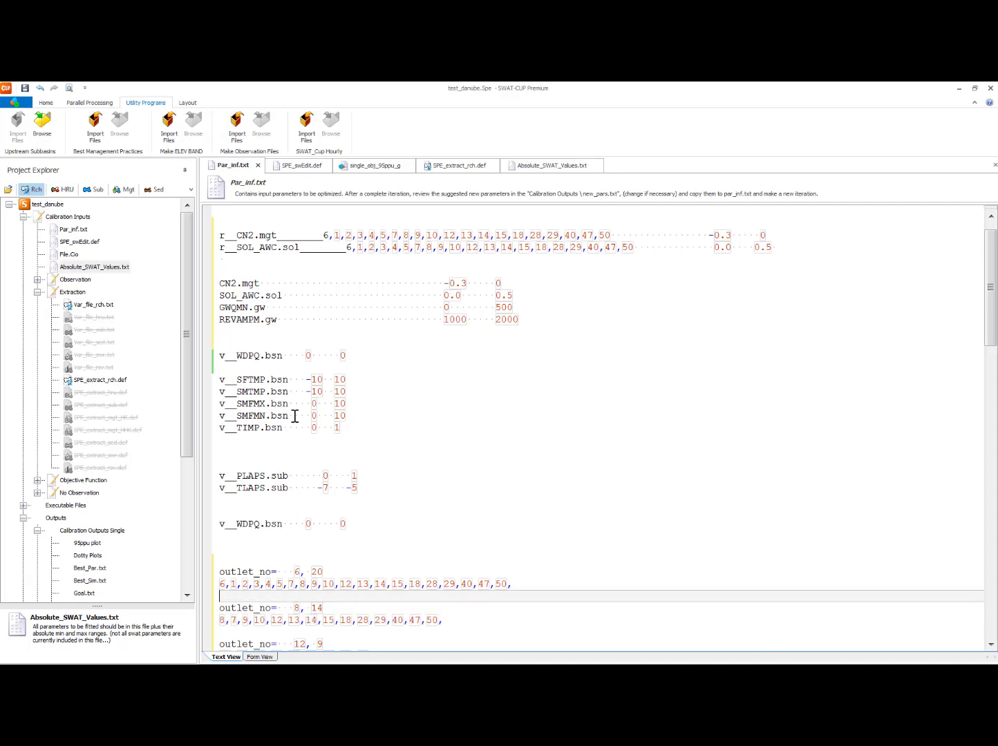
key("Up")
key("Up")
key("Up")
key("Up")
key("Up")
key("Up")
key("Up")
key("Up")
key("Up")
key("Up")
key("Up")
key("Up")
key("Up")
key("Up")
key("Up")
key("Up")
key("Up")
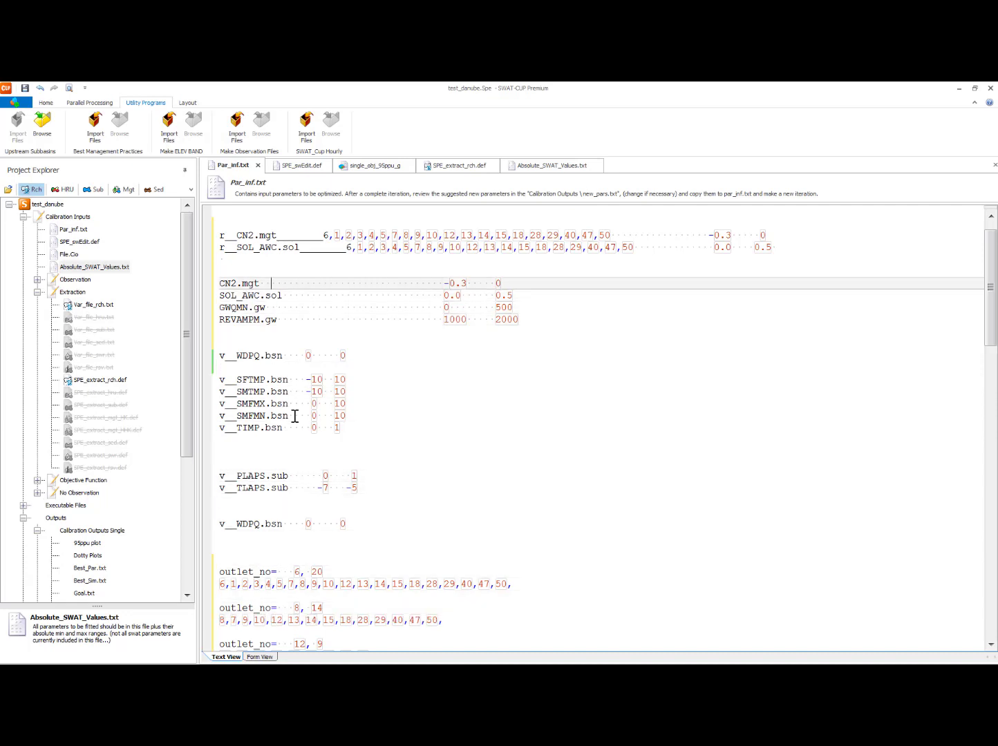
key("Left")
key("Left")
type("________")
key("ctrl+v")
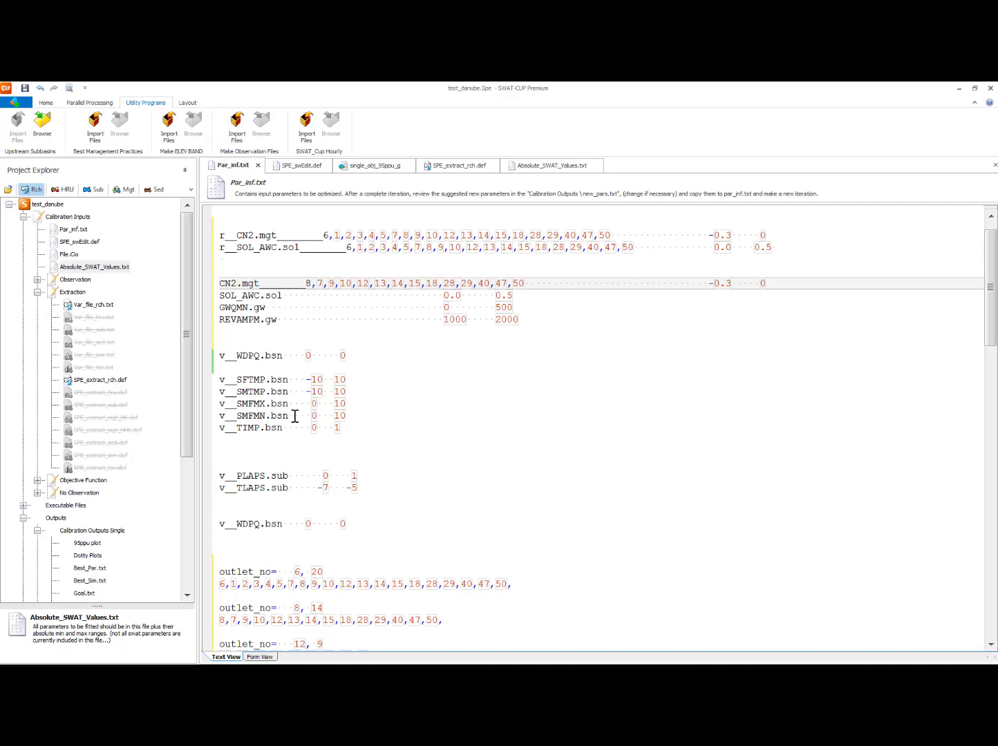
- Copy the underscores and the outlet 8 subbasin list that follow CN2.mgt in the new parameter block
key("shift+Left")
key("shift+Left")
key("shift+Left")
key("shift+Left")
key("shift+Left")
key("shift+Left")
key("shift+Left")
key("shift+Left")
key("shift+Left")
key("shift+Left")
key("shift+Left")
key("shift+Left")
key("shift+Left")
key("shift+Left")
key("shift+Left")
key("shift+Left")
key("shift+Left")
key("shift+Left")
key("shift+Left")
key("shift+Left")
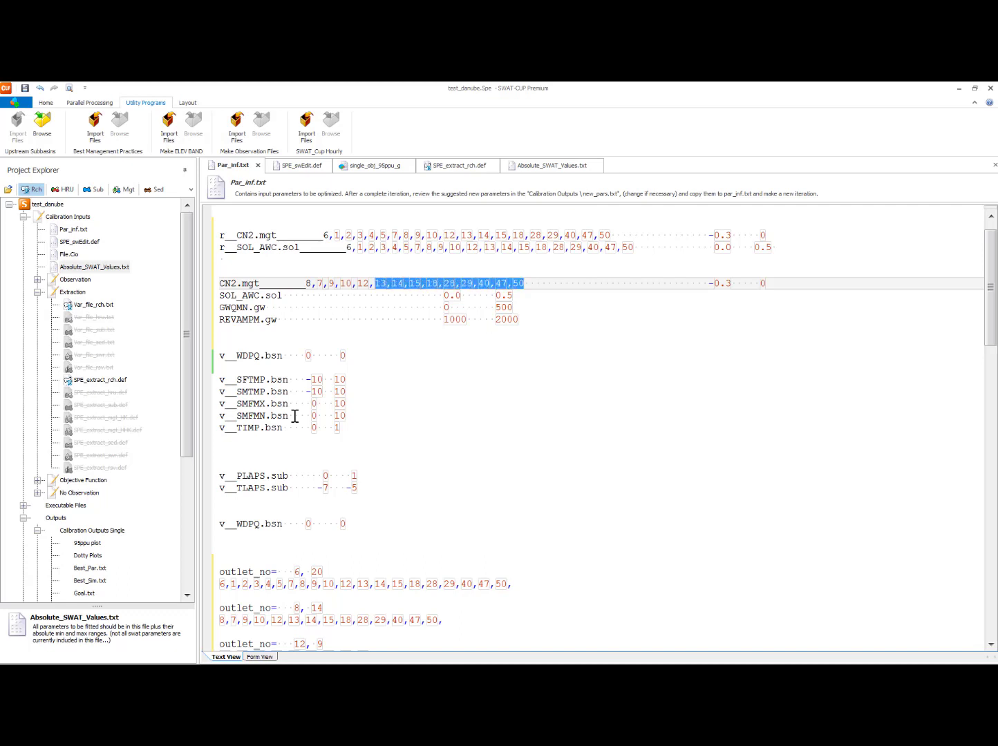
key("shift+Left")
key("shift+Left")
key("shift+Left")
key("shift+Left")
key("shift+Left")
key("shift+Left")
key("shift+Left")
key("ctrl+c")
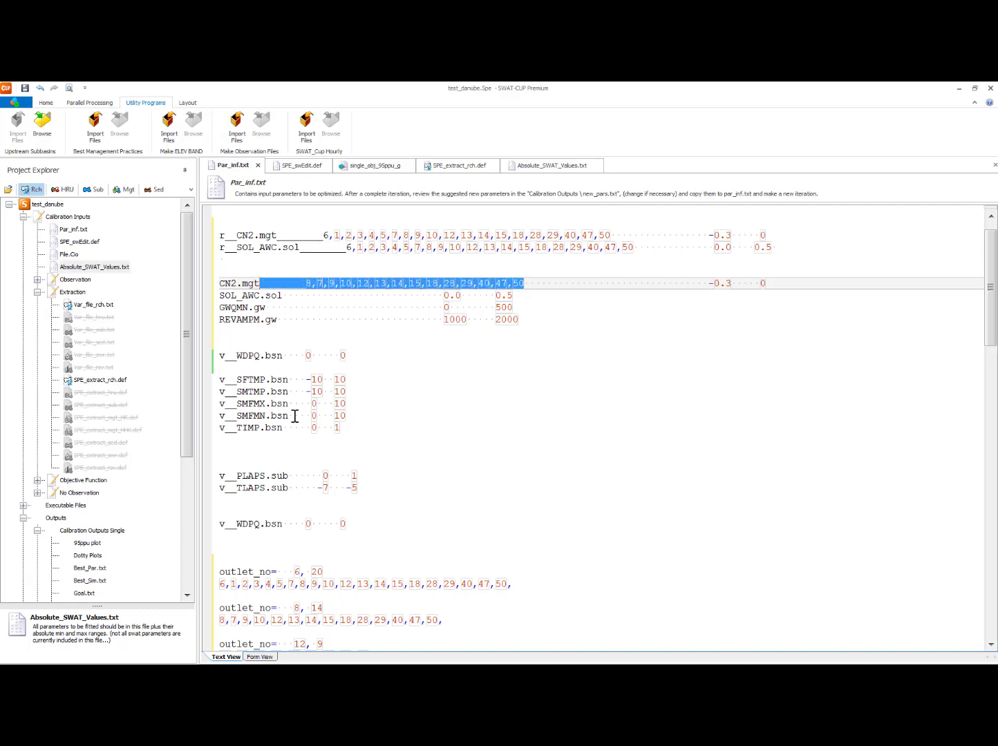
- Append the copied underscores and outlet 8 subbasin list to SOL_AWC.sol and GWQMN.gw in the new parameter block
key("Down")
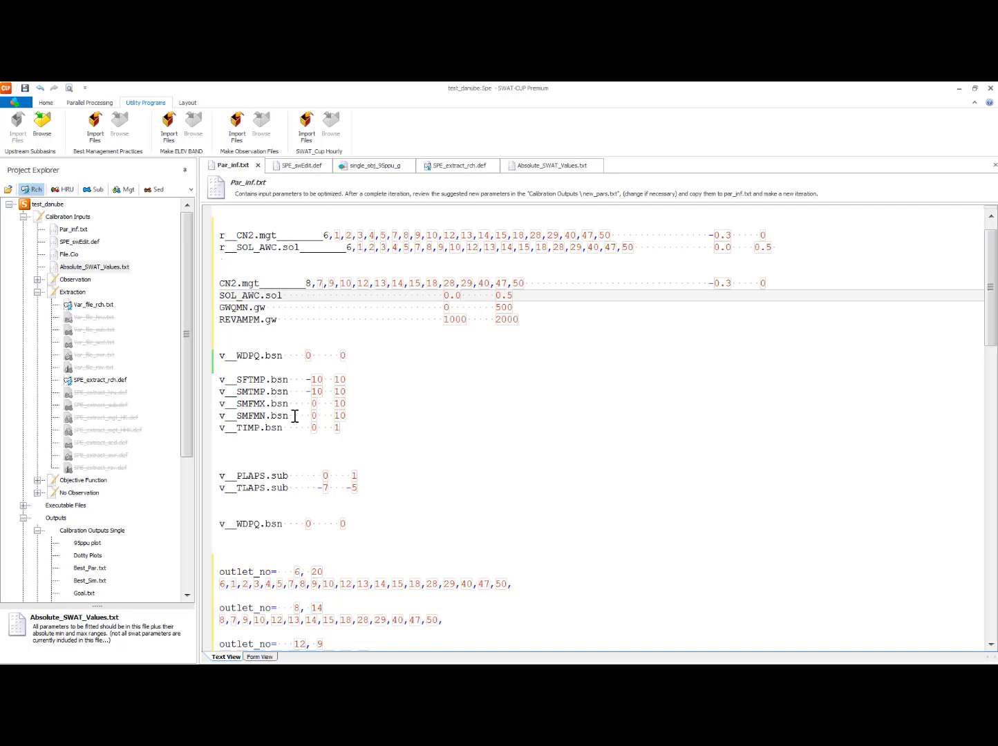
key("ctrl+v")
key("Down")
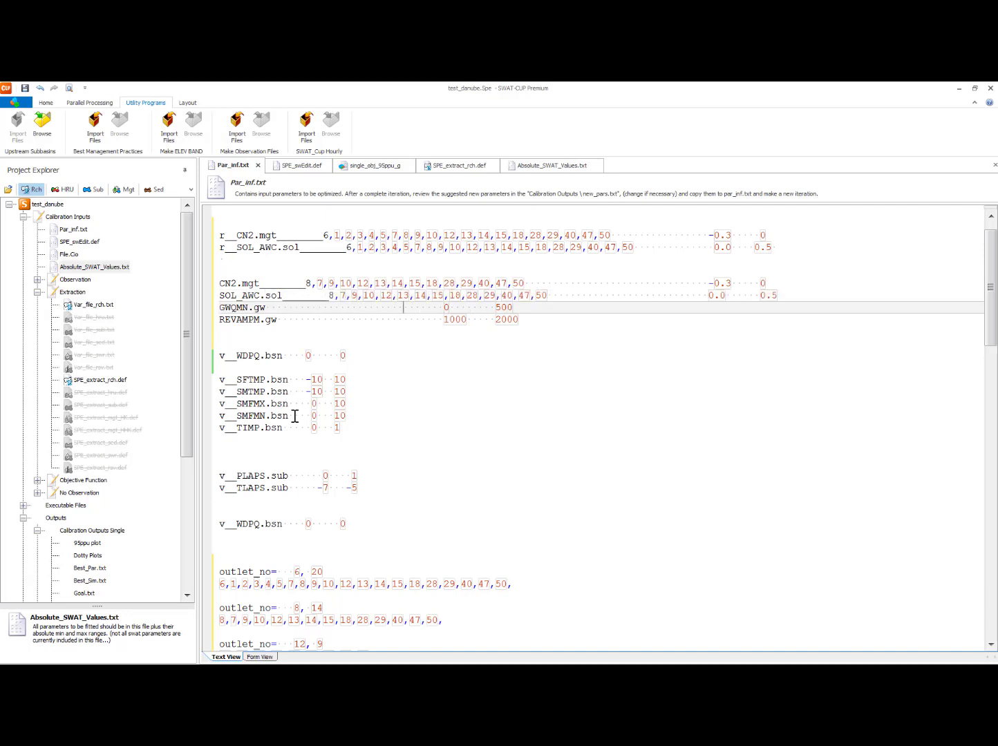
key("Left")
key("ctrl+v")
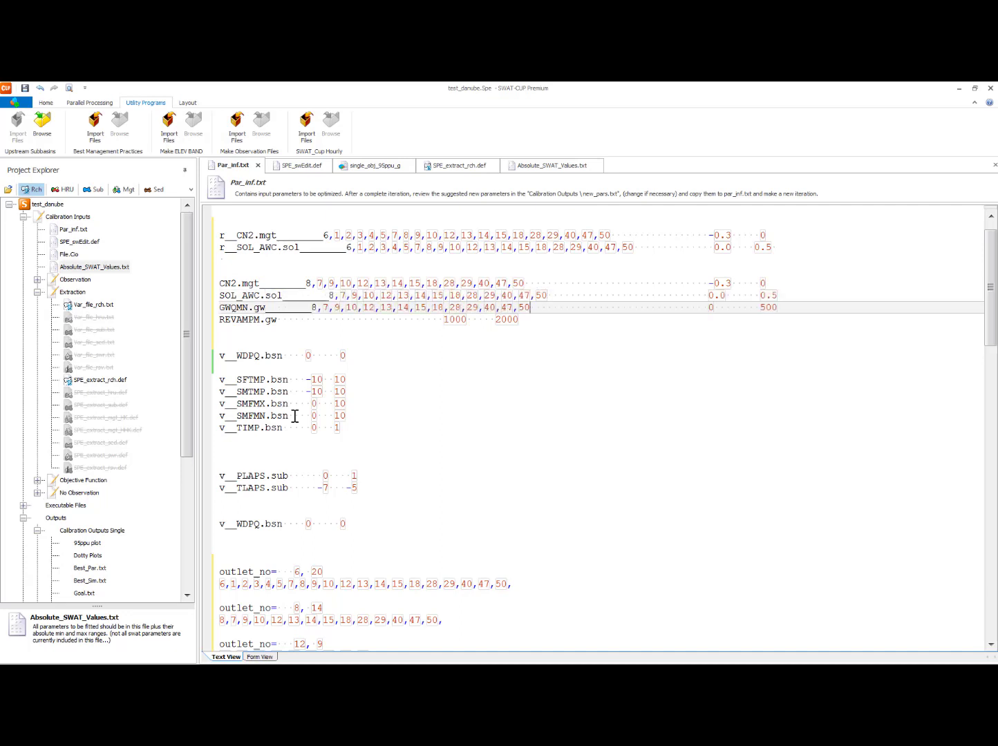
- Append the copied underscores and the list 8,7,9,10,12,13,14,15,18,28,29,40,47,50 directly after REVAMPM.gw
key("Down")
key("Left")
key("Left")
key("Left")
key("Left")
key("Left")
key("Left")
key("Left")
key("Left")
key("Left")
key("Left")
key("Left")
key("Left")
key("Left")
key("Left")
key("Left")
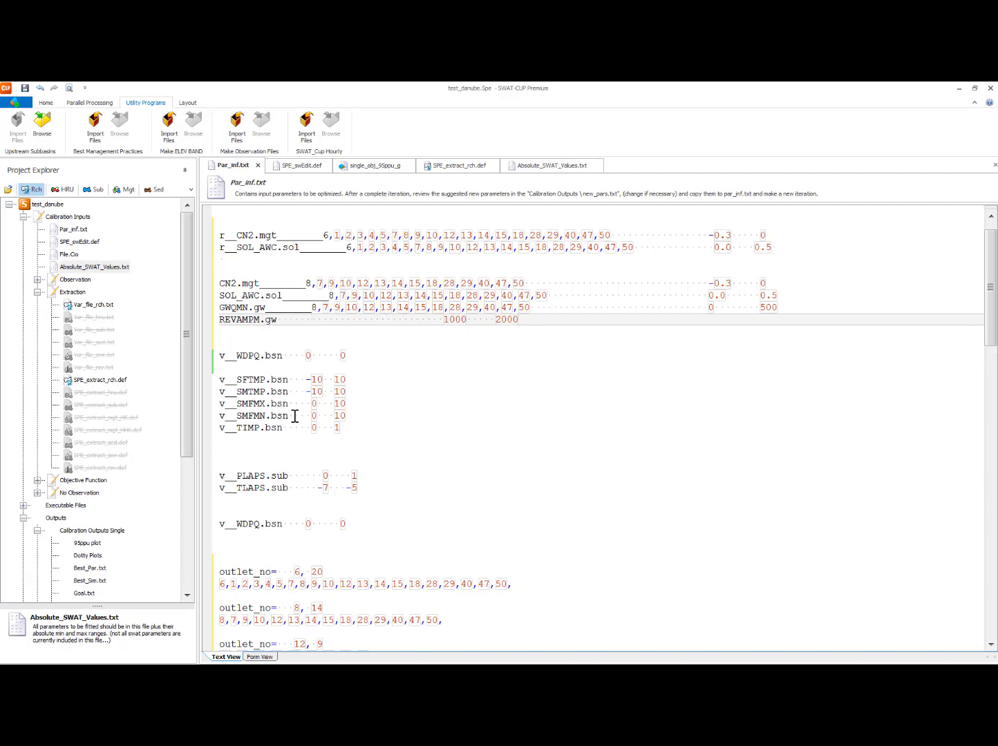
type("8,7,9,10,12,13,14,15,18,28,29,40,47,50")
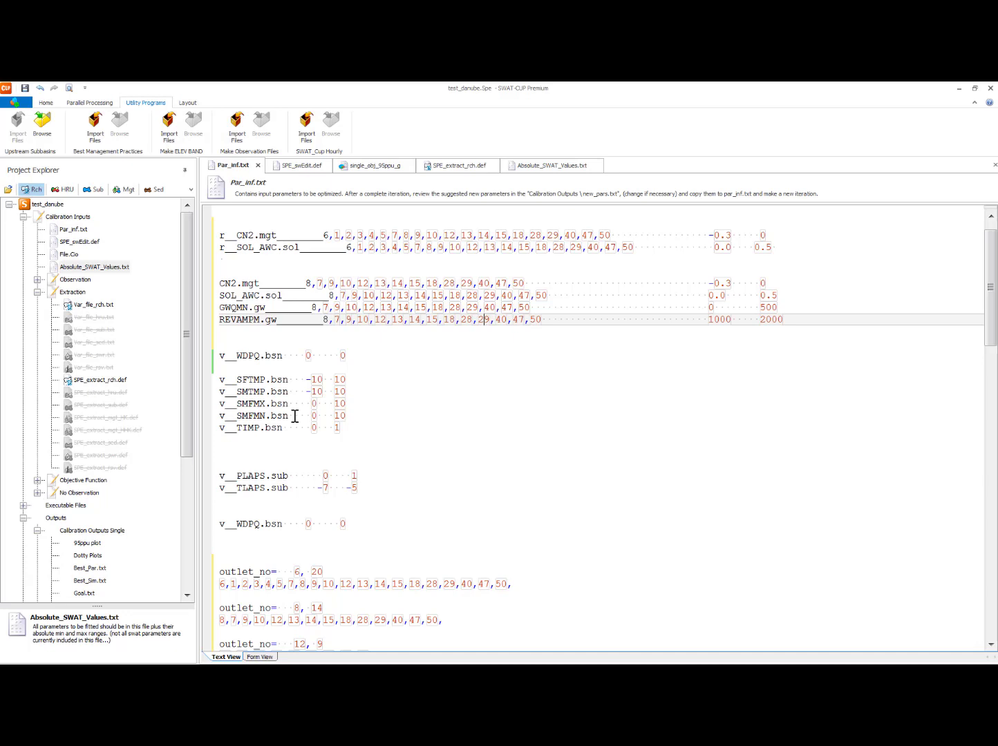
- Prefix CN2.mgt and SOL_AWC.sol in the outlet 8 block with the relative-change identifier r__
key("Up")
key("Up")
key("Up")
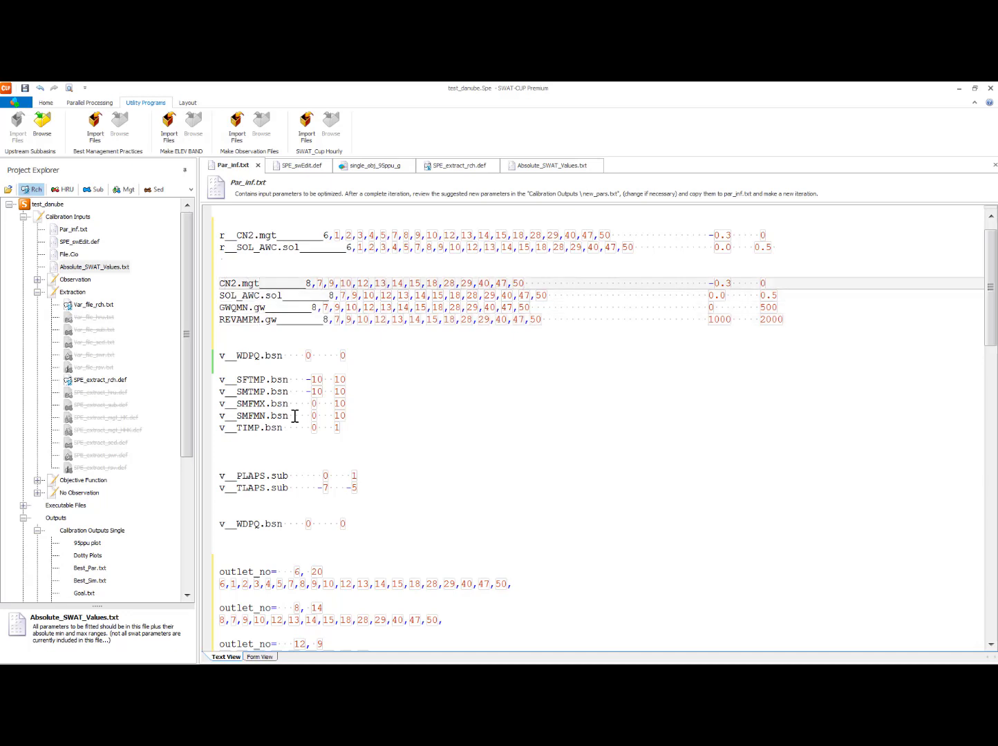
type("r__")
key("Down")
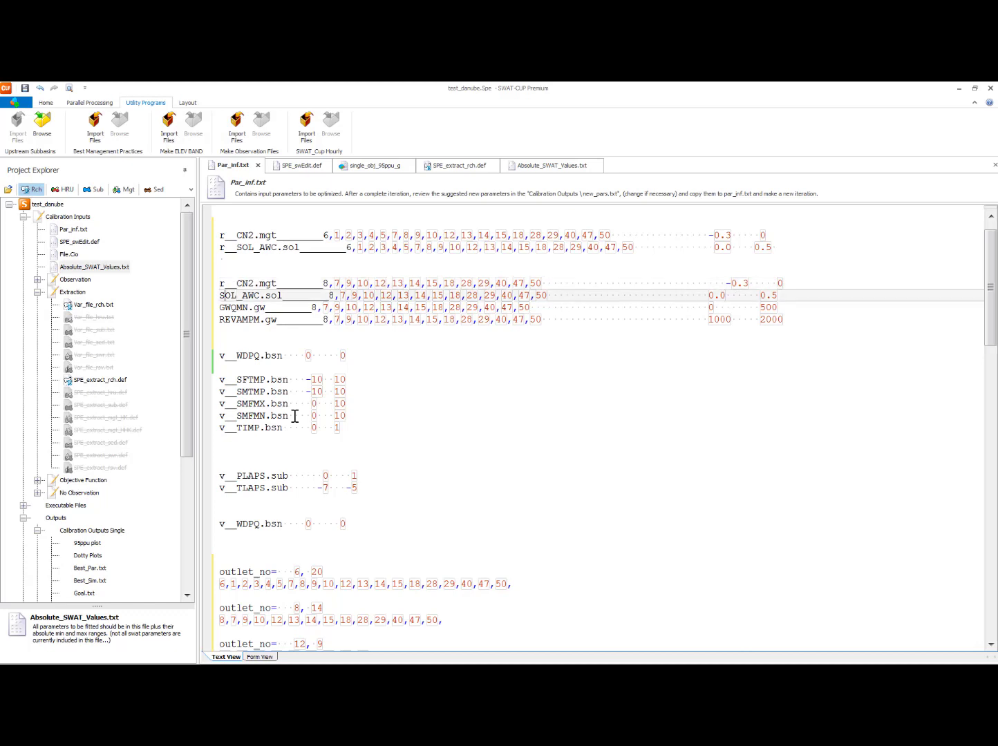
type("r")
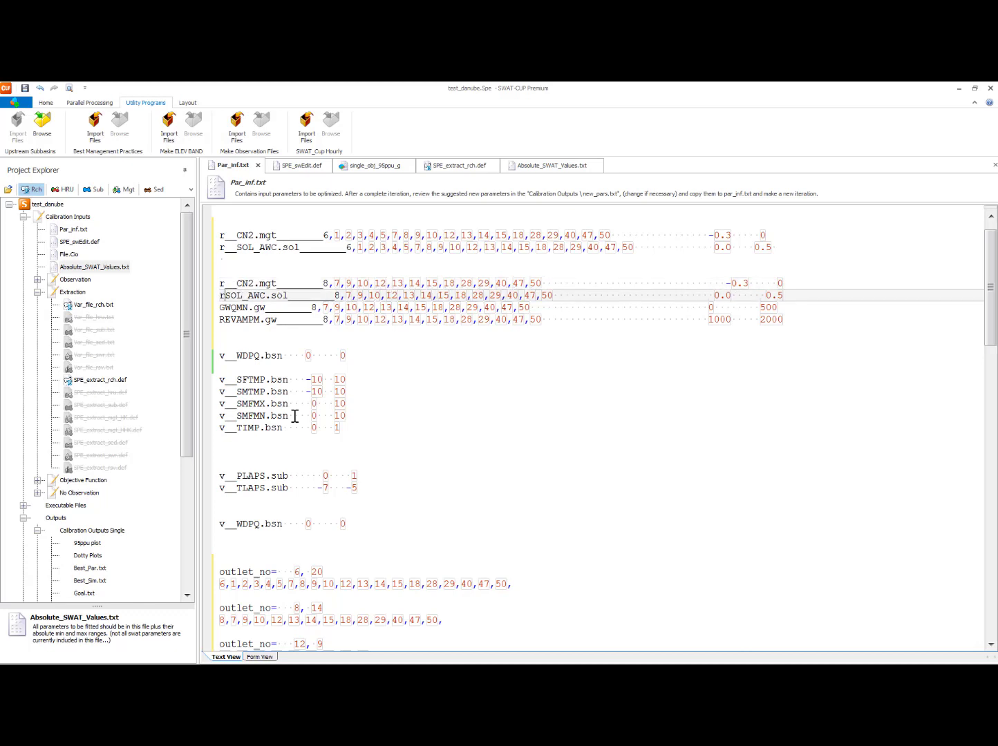
type("__")
- Prefix GWQMN.gw and REVAMPM.gw in the outlet 8 block with the value-replacement identifier v__
key("Down")
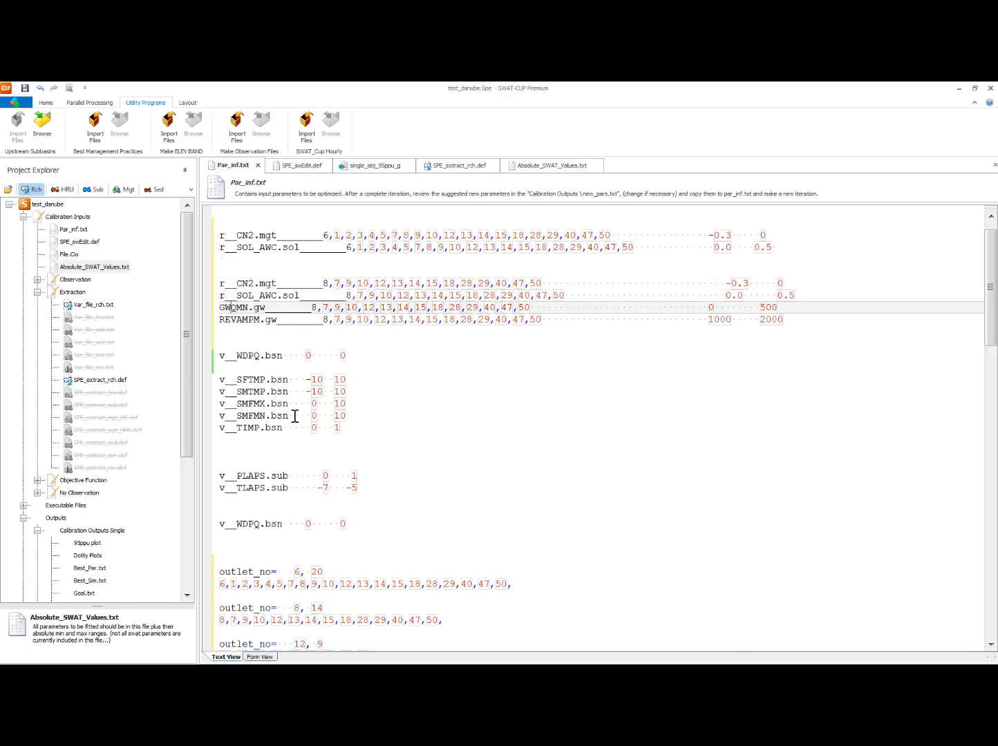
key("Home")
type("v__")
key("Down")
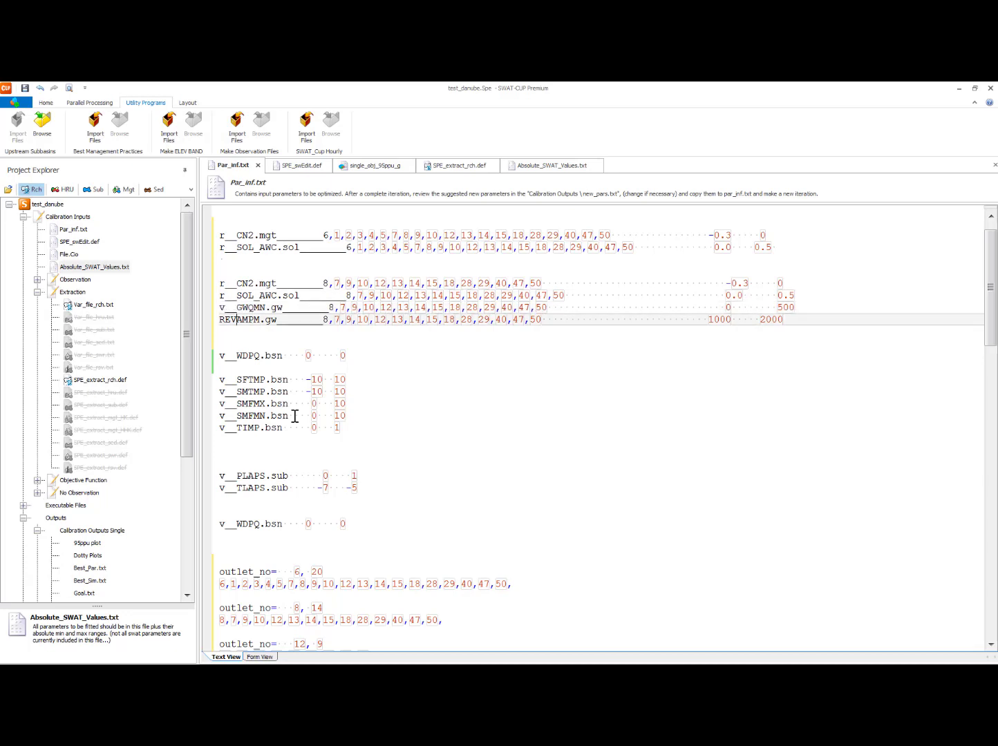
key("Home")
type("v__")
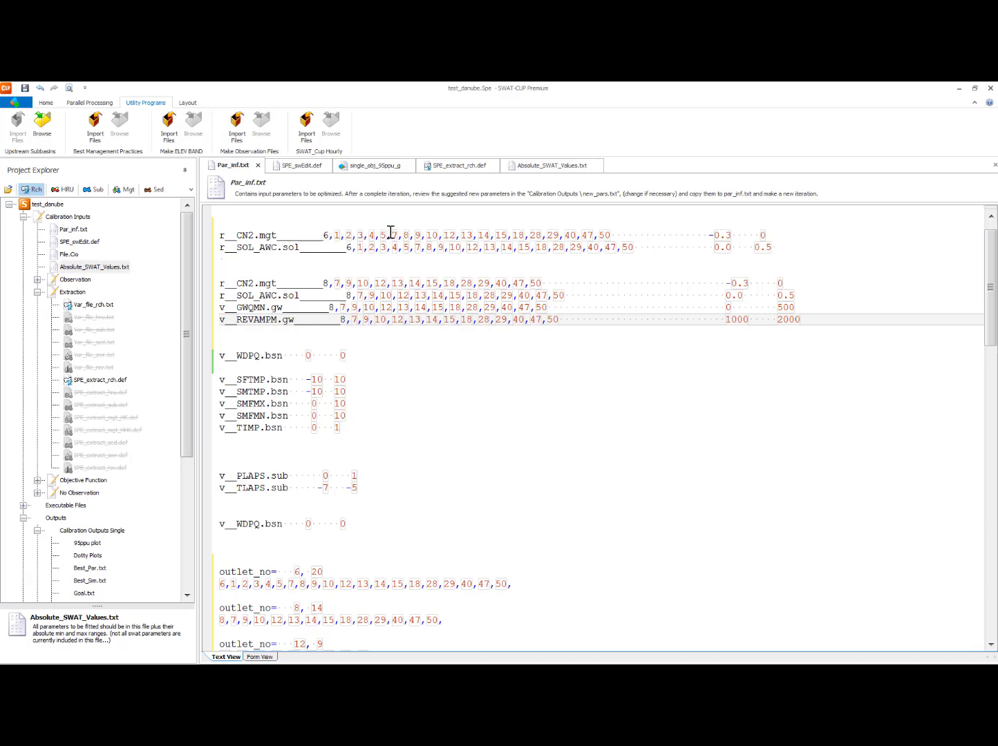
- Remove subbasins 7 to 50 and the trailing commas from the outlet 6 lists of r__CN2.mgt and r__SOL_AWC.sol, keeping 6,1,2,3,4,5
left_click_drag(391, 236, 450, 236)
left_click_drag(566, 240, 611, 236)
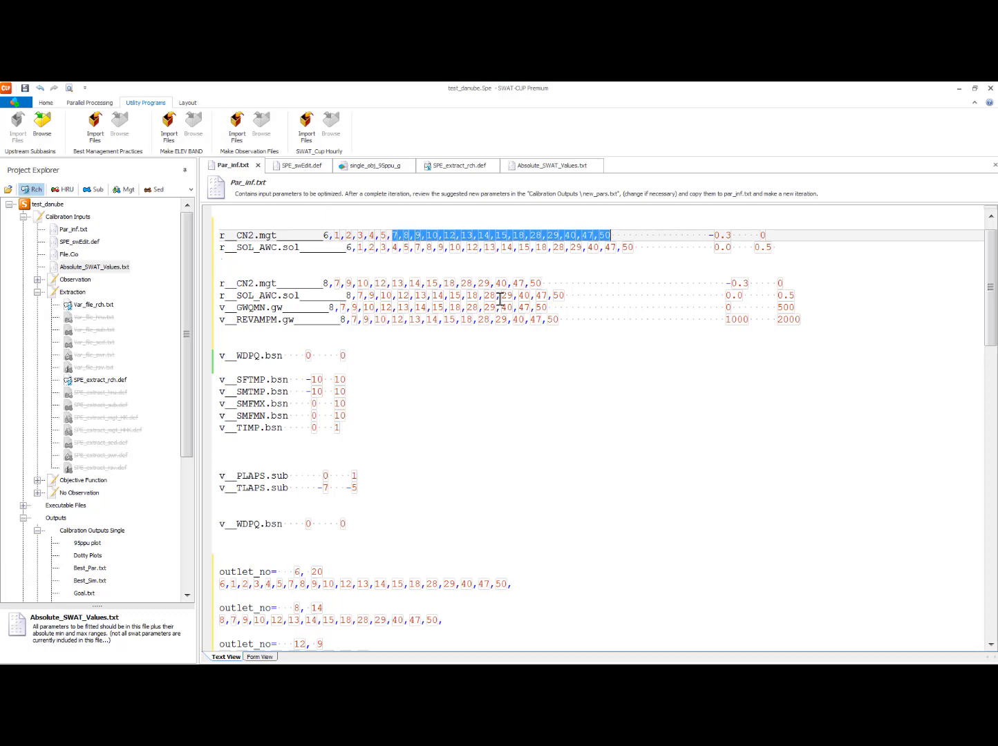
key("Delete")
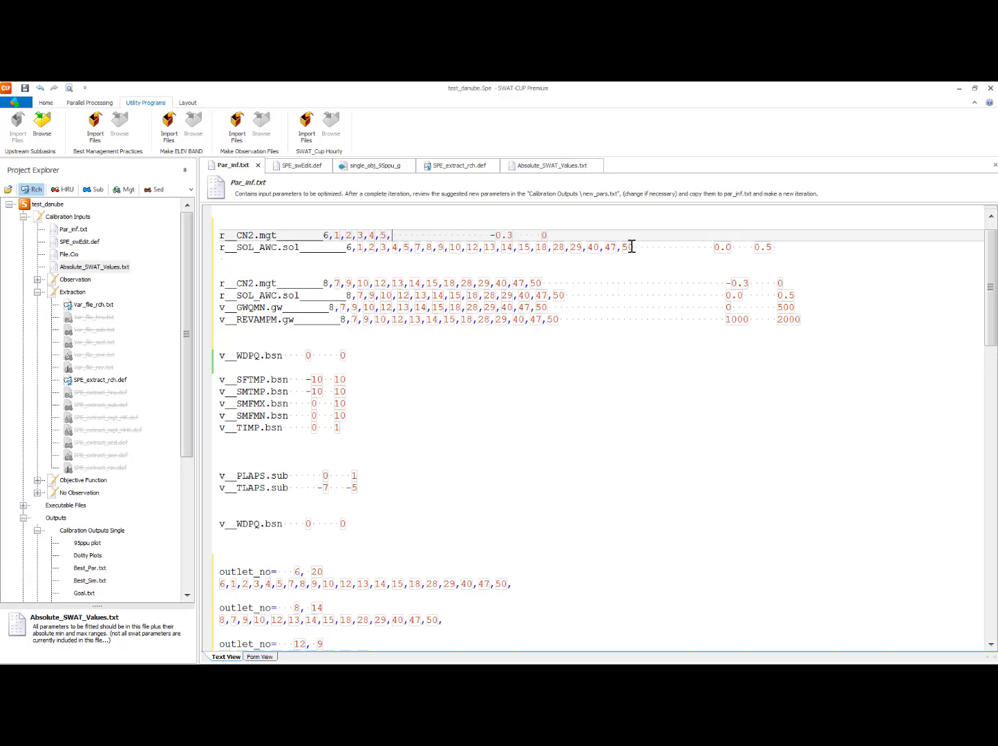
left_click_drag(631, 246, 414, 247)
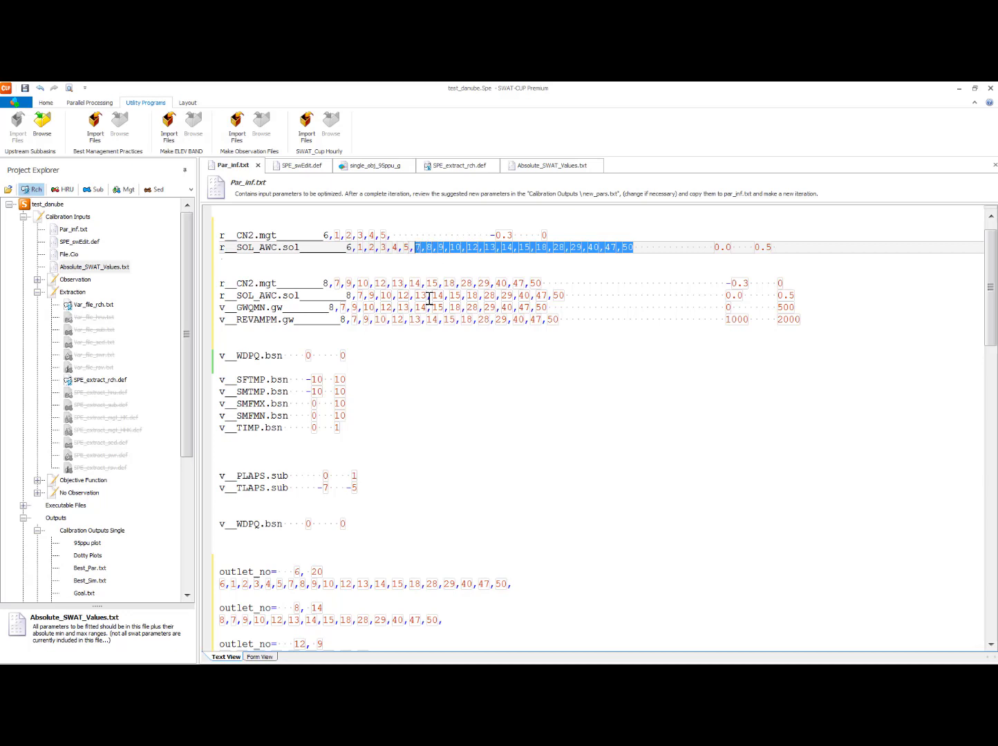
key("Delete")
key("BackSpace")
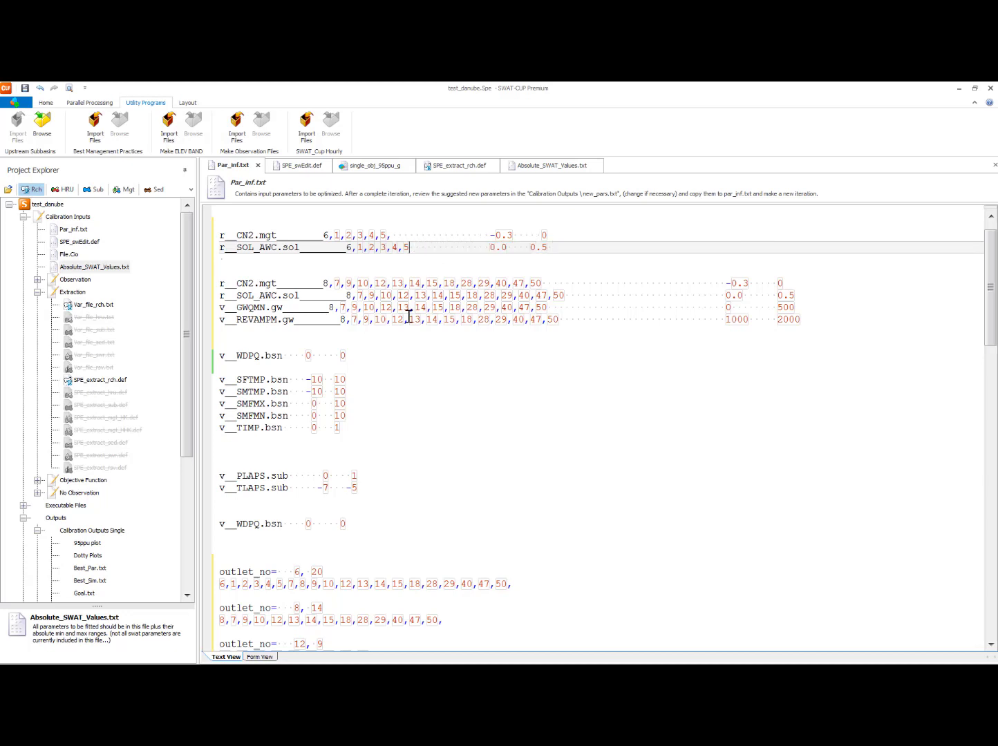
key("Up")
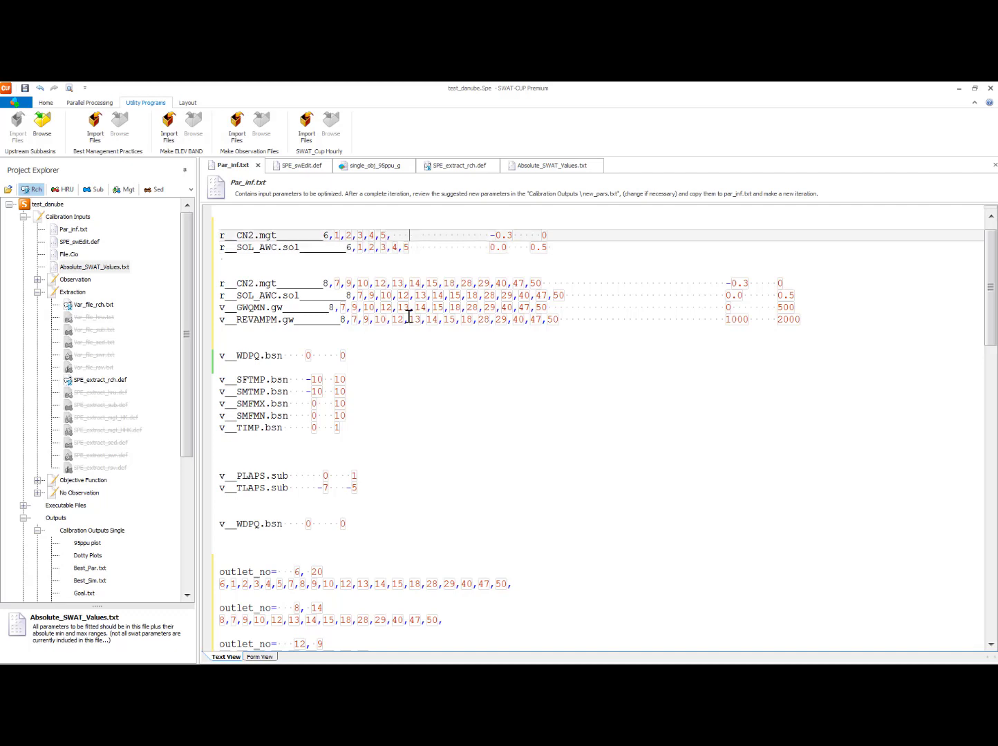
key("Left")
key("BackSpace")
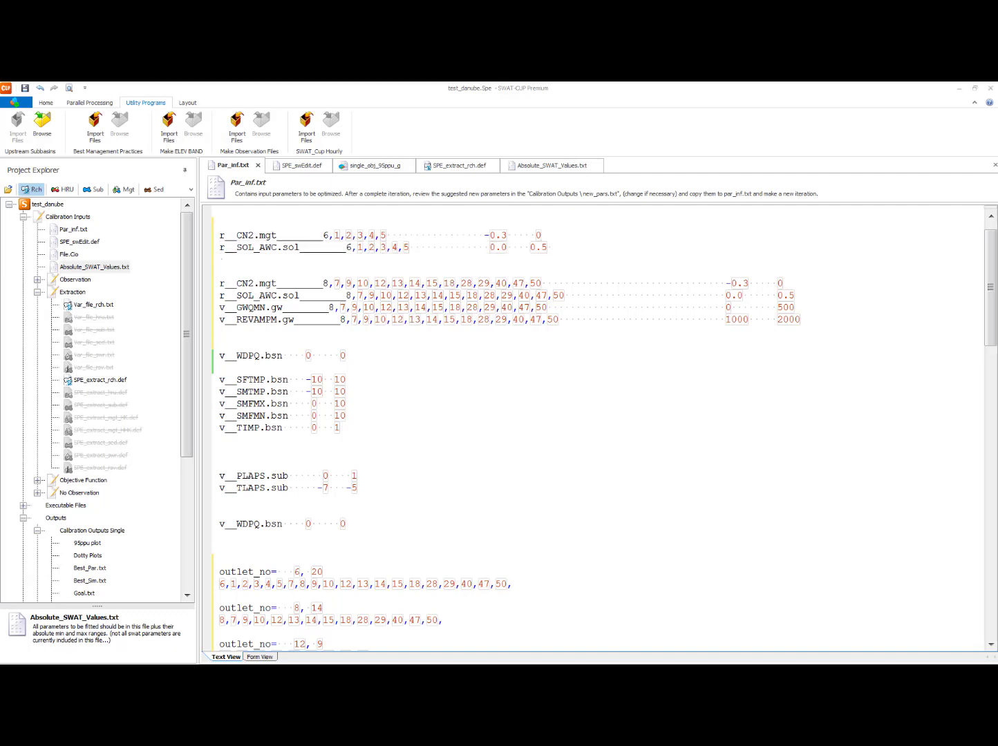
- Review the article's parameter rules and the ArcMap subbasin map, and insert a blank line above the upper v__WDPQ.bsn in Par_inf.txt
key("alt+Tab")
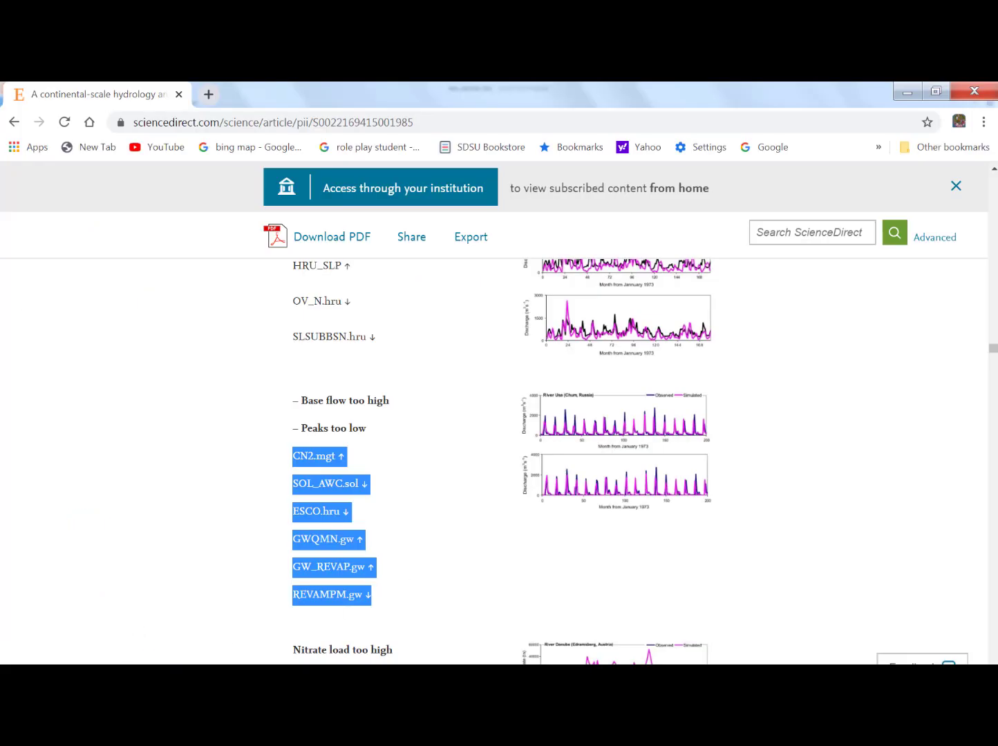
key("alt+Tab")
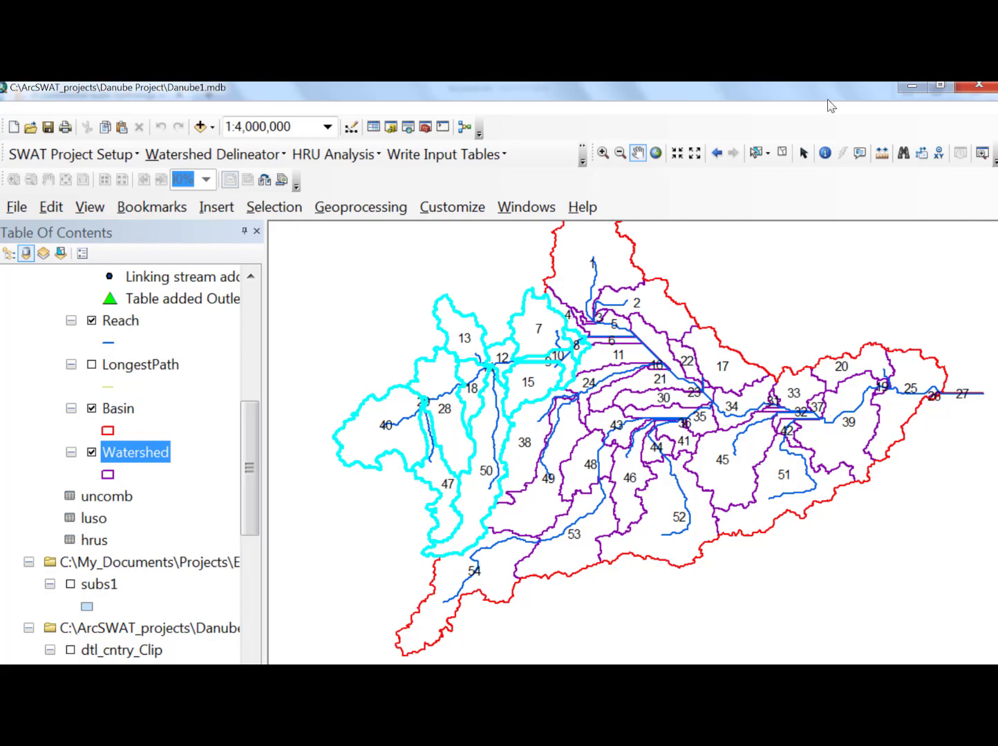
left_click(911, 85)
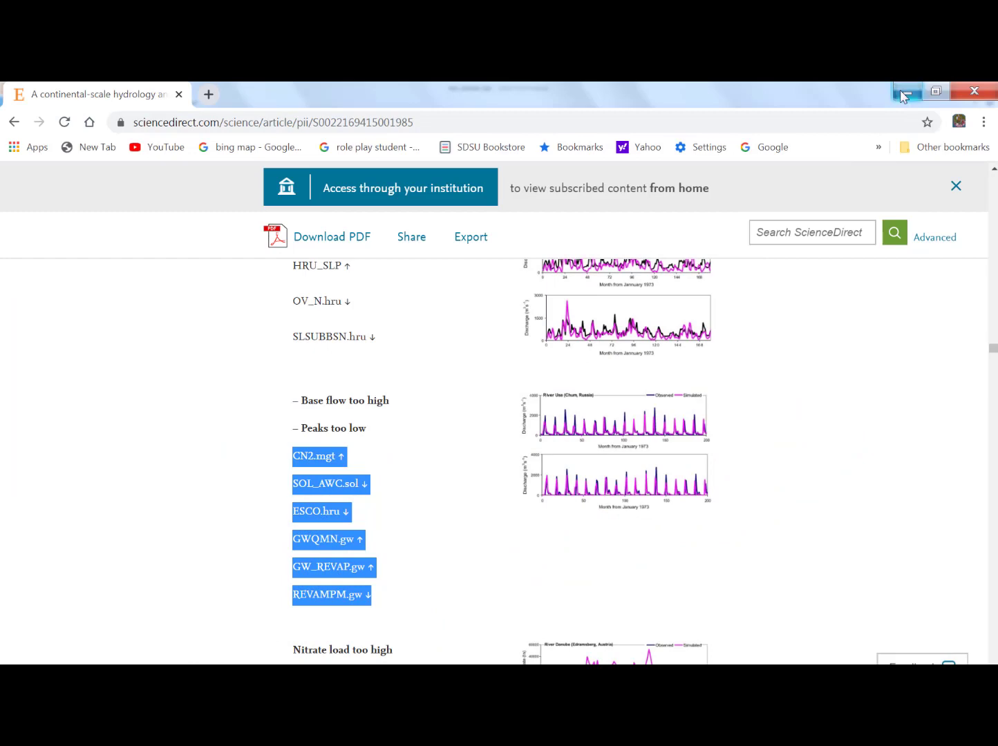
left_click(902, 92)
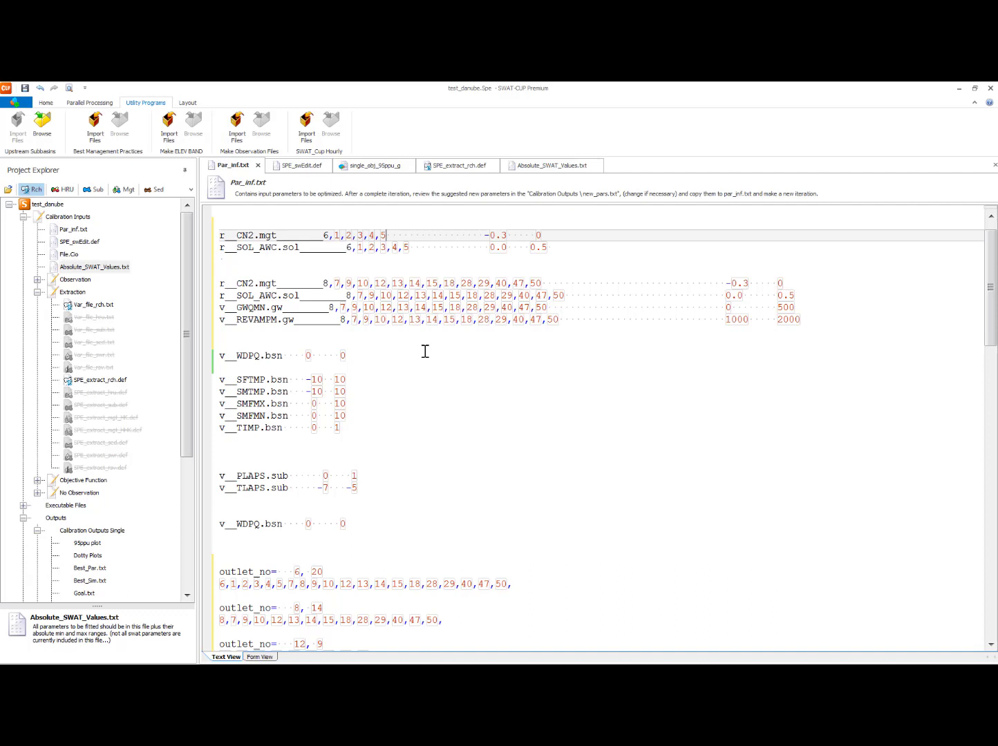
left_click(330, 339)
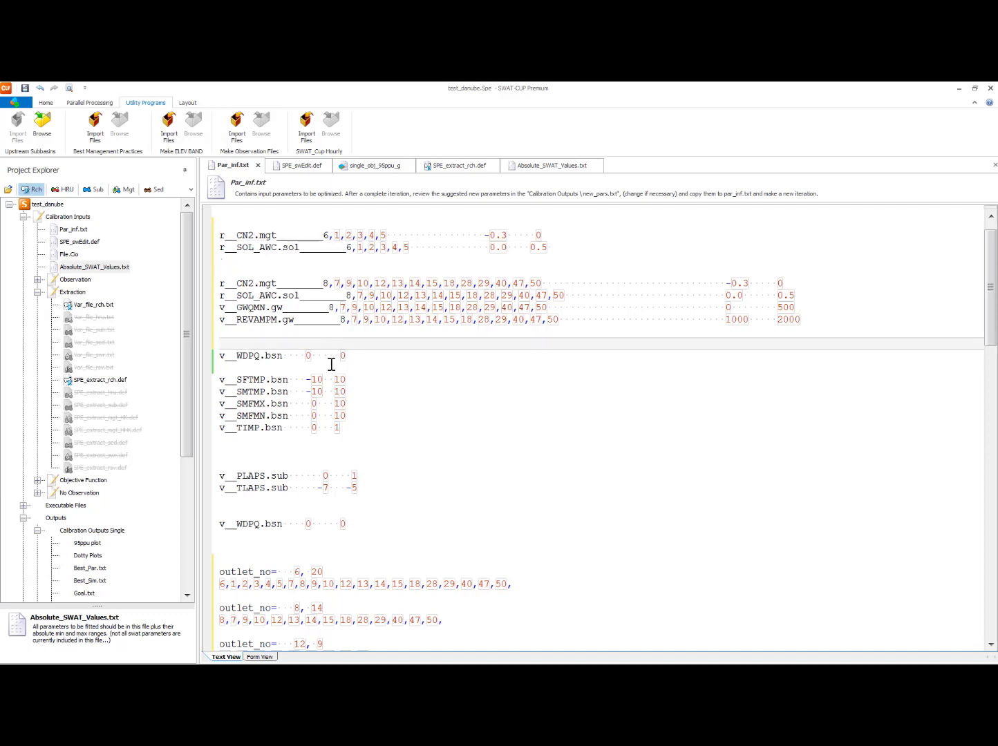
key("Return")
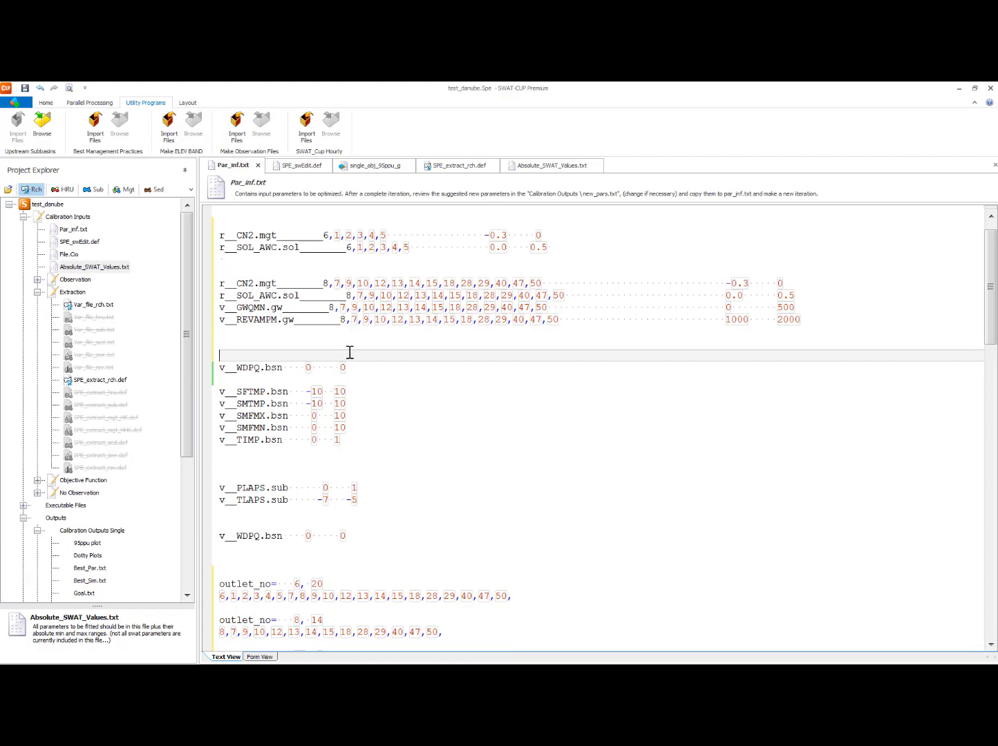
- Browse the test_danube.Spe.SwatCup project folders and open UpstreamSubbasins inside UtilityPrograms
left_click(44, 125)
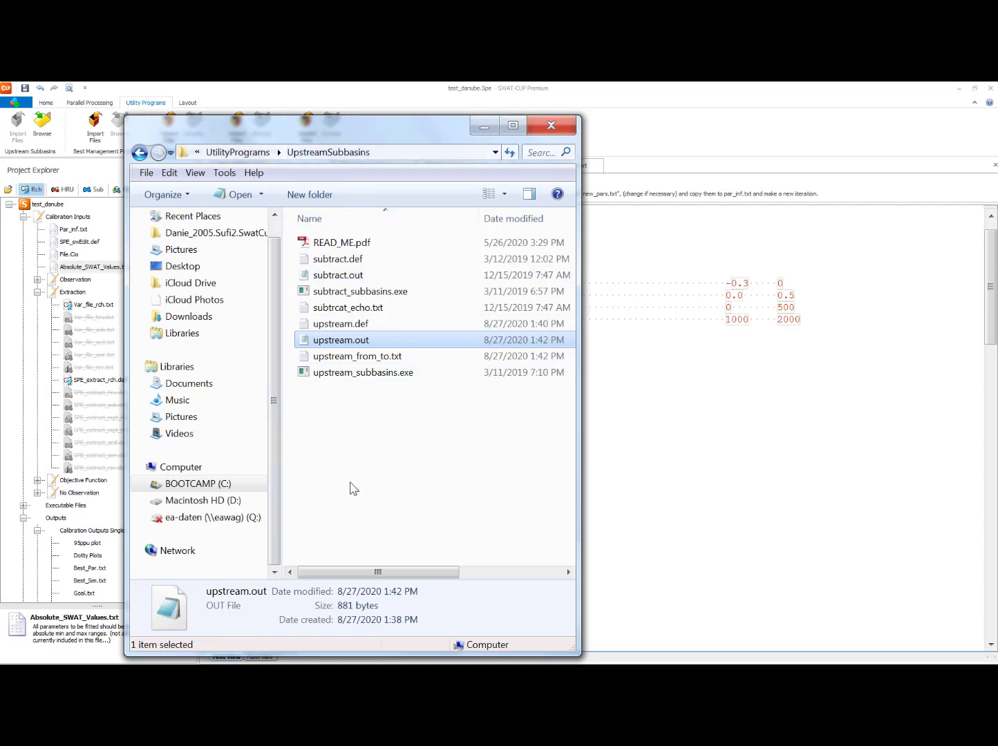
left_click(239, 153)
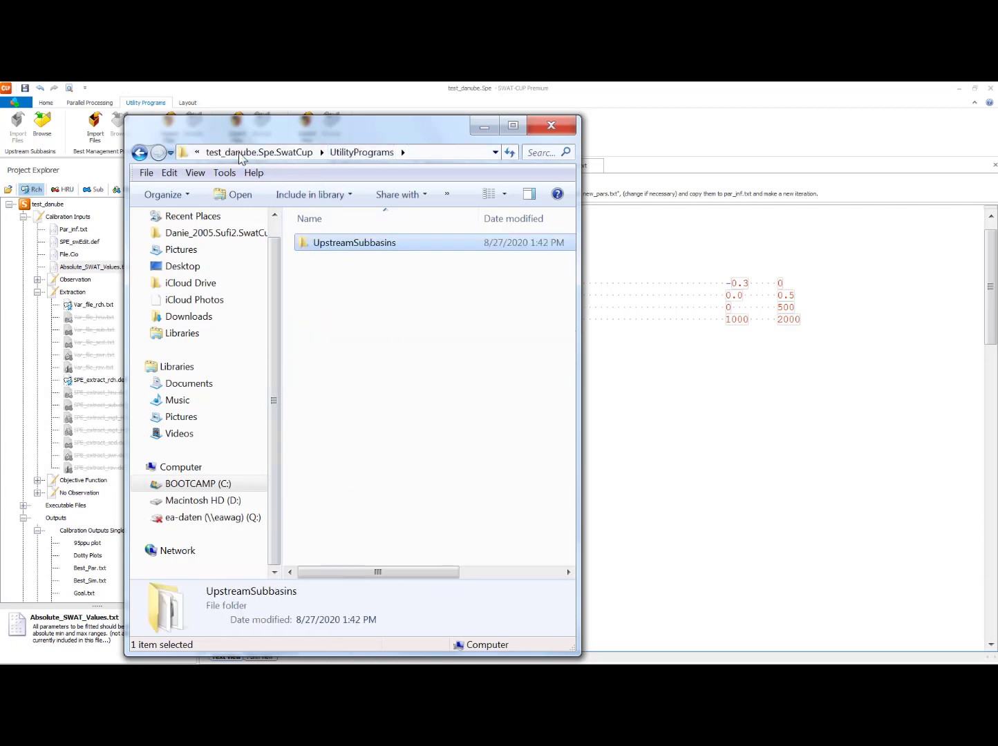
left_click(238, 154)
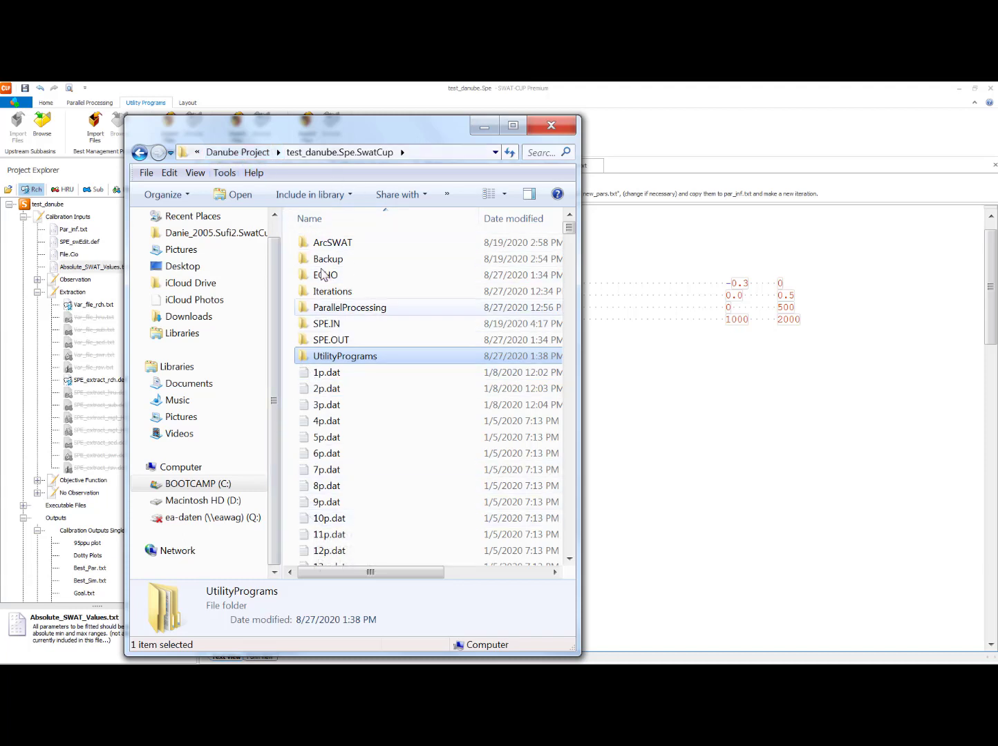
left_click(317, 246)
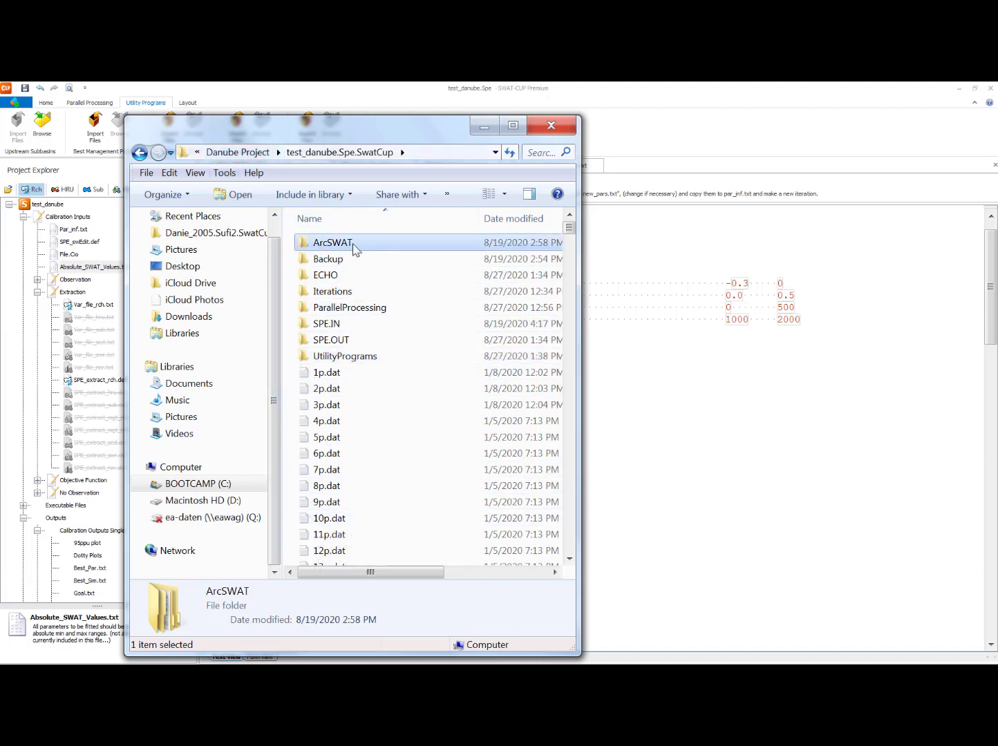
left_click(331, 360)
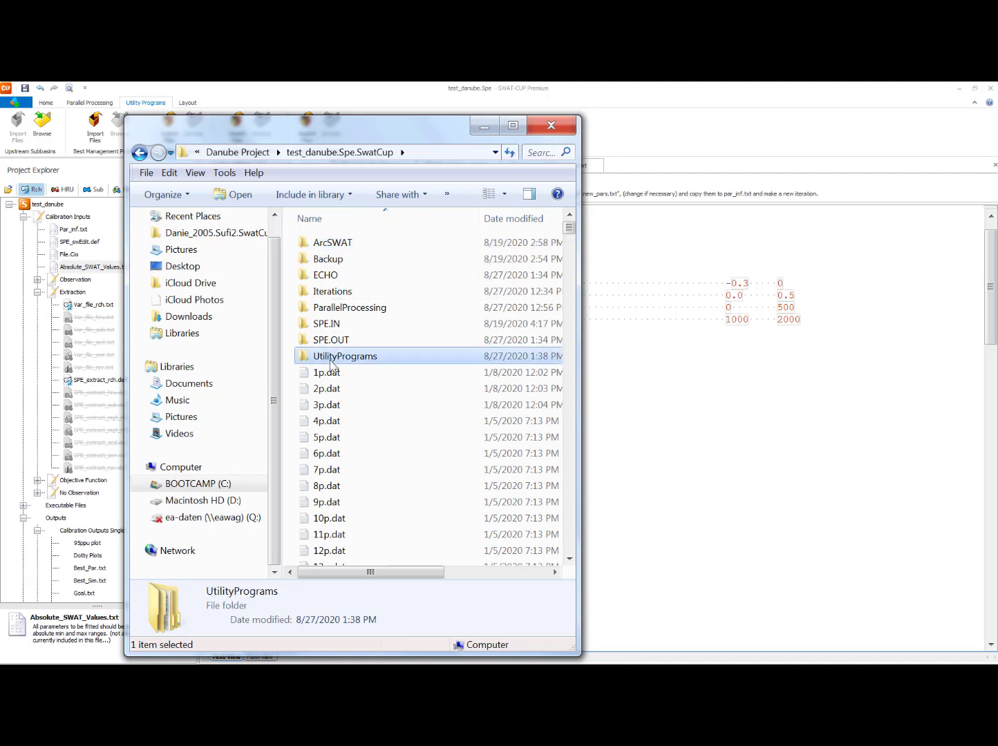
double_click(331, 360)
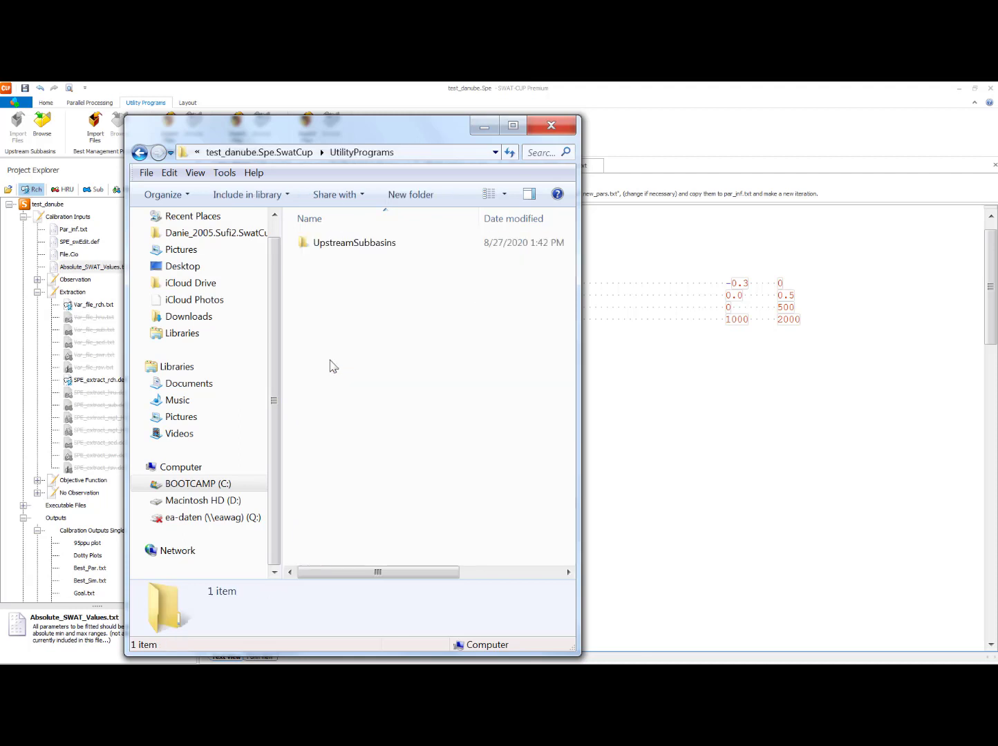
double_click(323, 250)
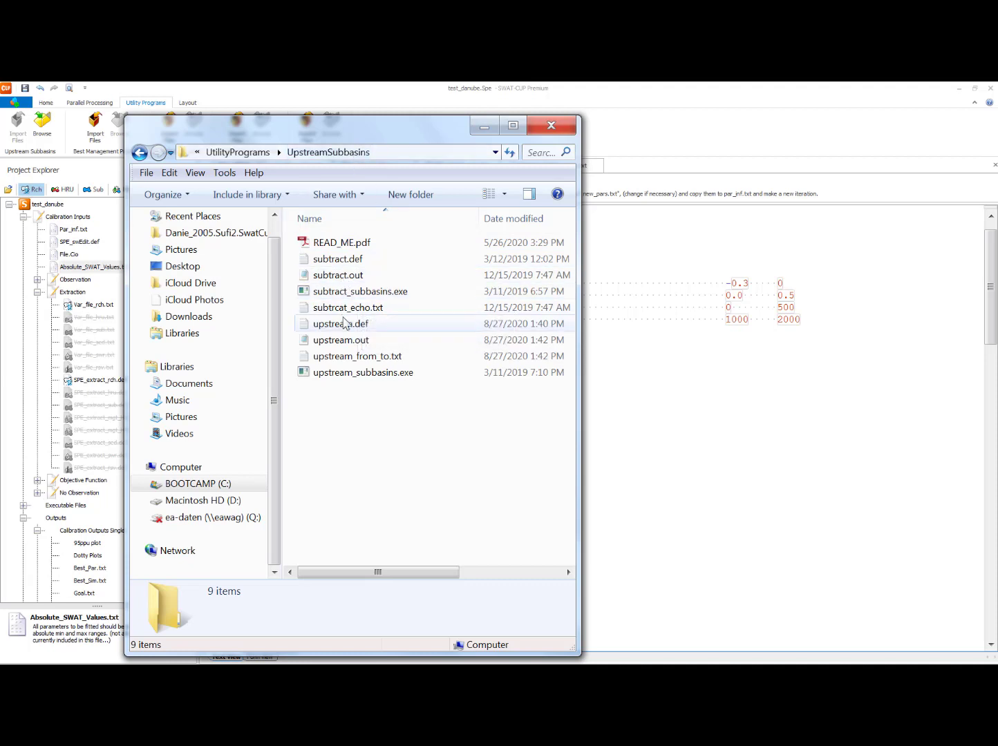
- Open subtract.def from the UpstreamSubbasins folder, move its window lower, and open upstream.out as well
left_click(338, 264)
double_click(339, 264)
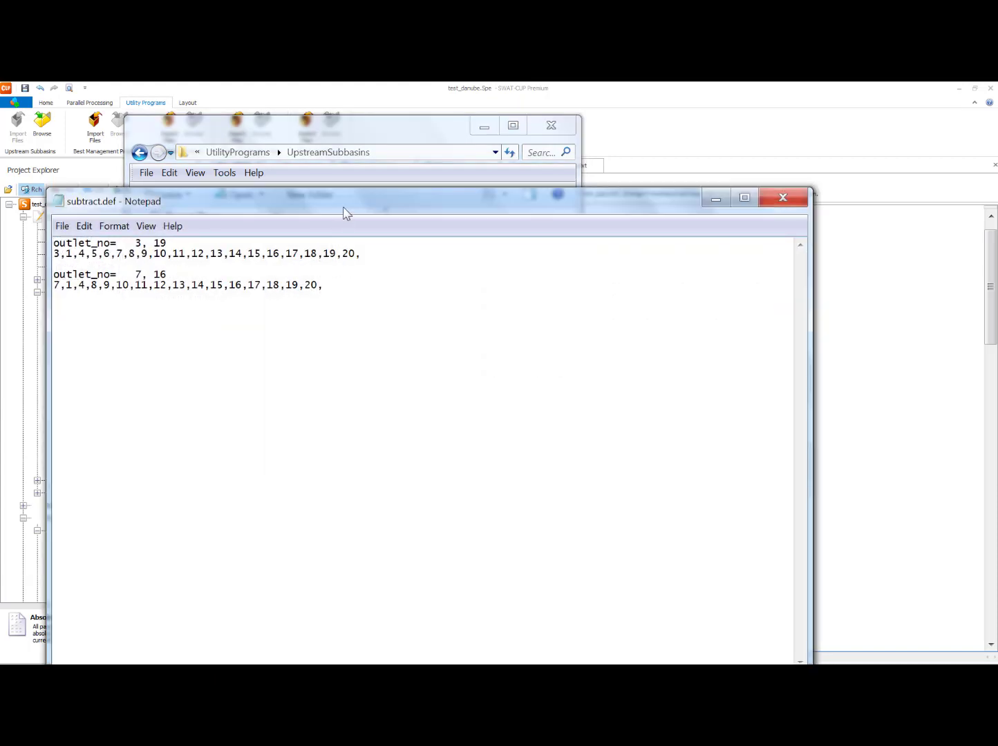
left_click_drag(345, 203, 350, 299)
left_click(347, 126)
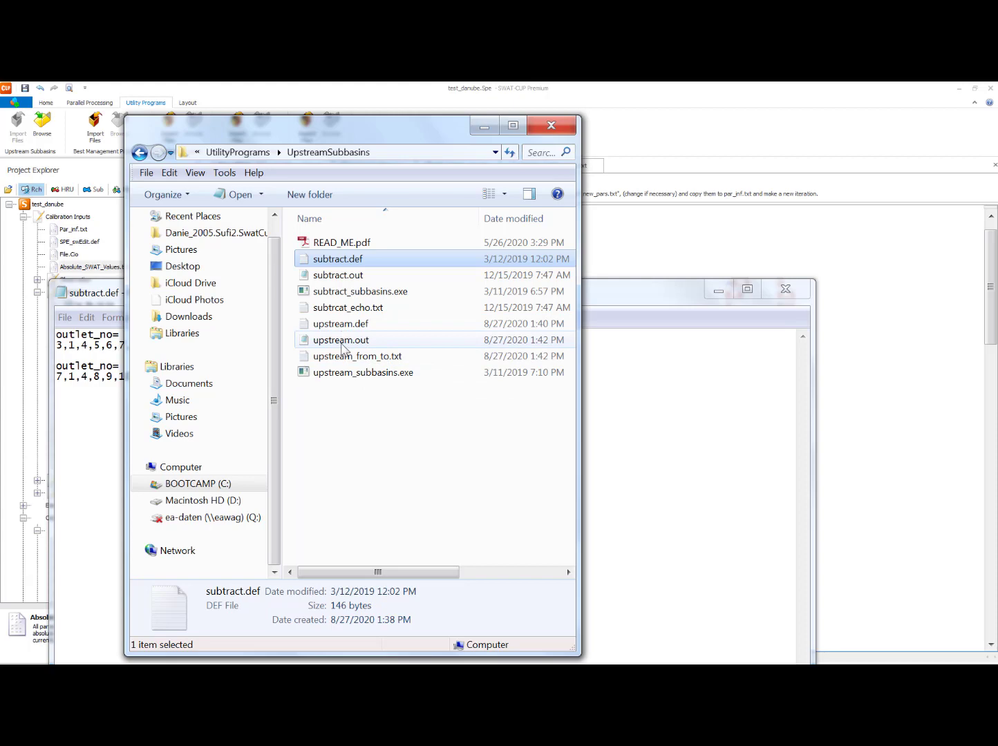
double_click(343, 341)
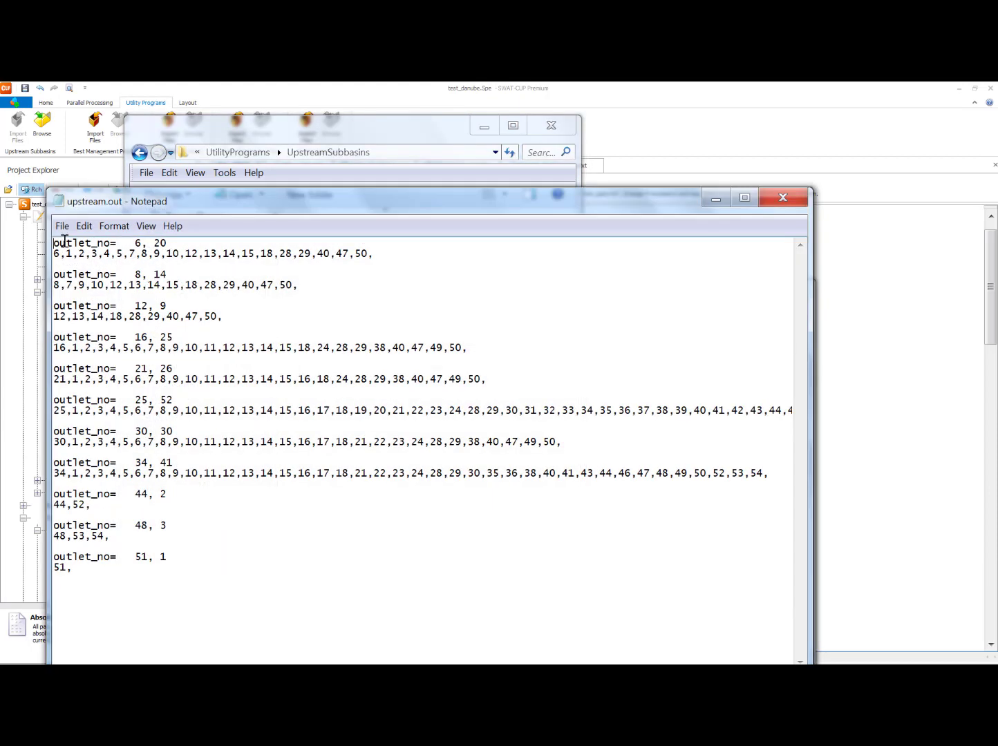
- Replace the contents of subtract.def with the outlet 6 and outlet 8 entries copied from upstream.out, and save the file
left_click_drag(55, 243, 324, 289)
key("ctrl+c")
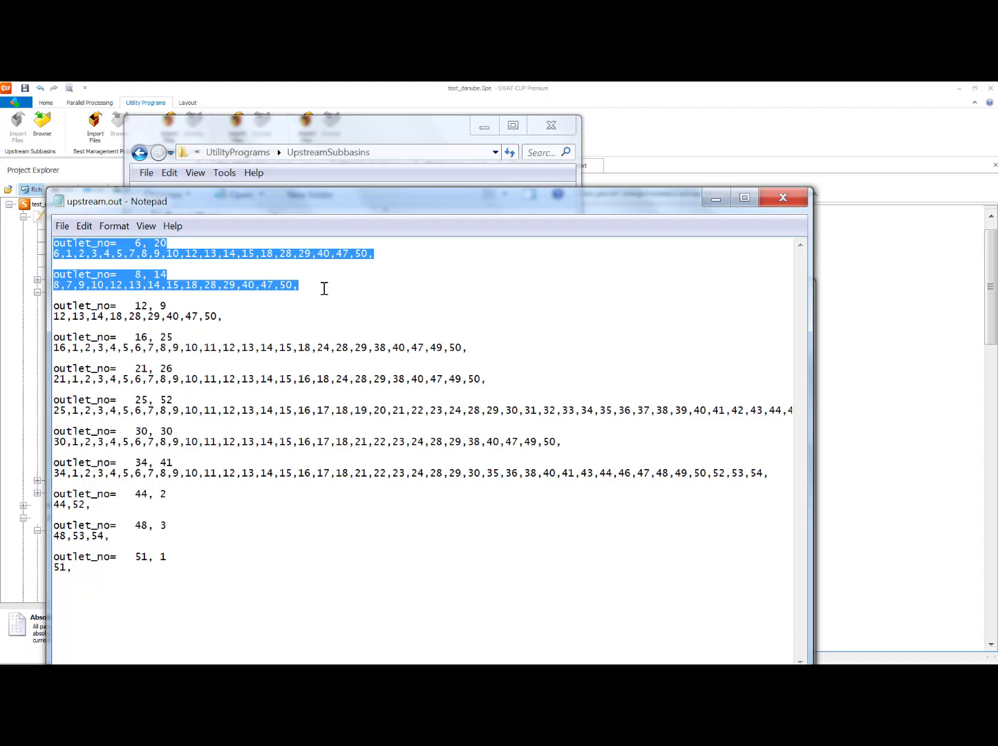
left_click(783, 199)
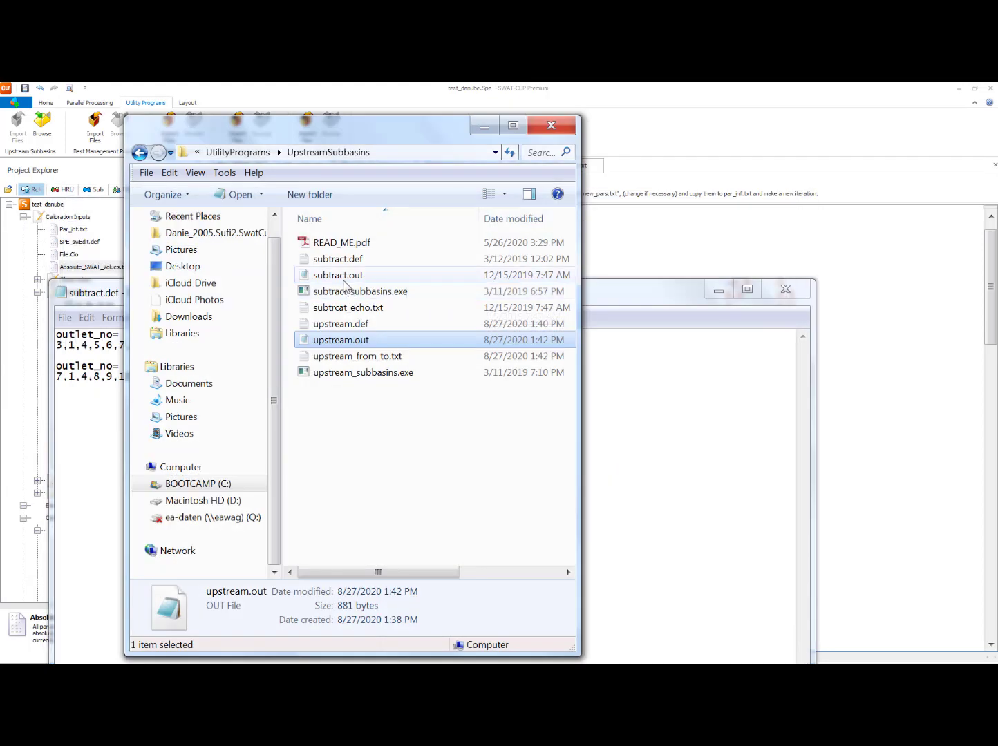
left_click_drag(125, 434, 123, 434)
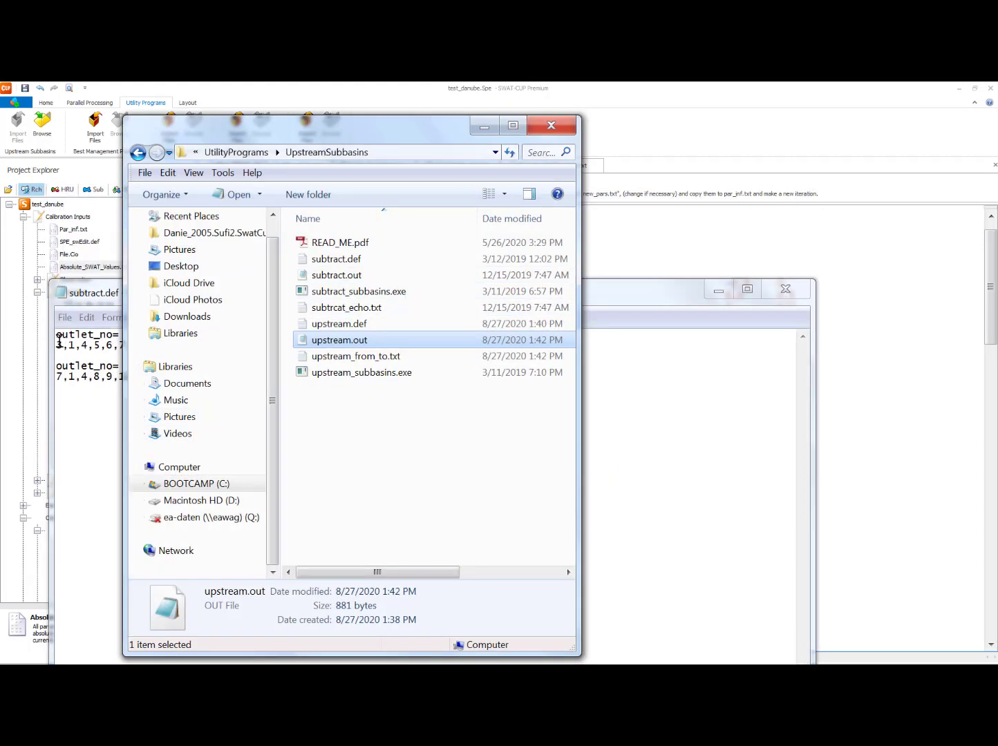
left_click_drag(59, 340, 358, 374)
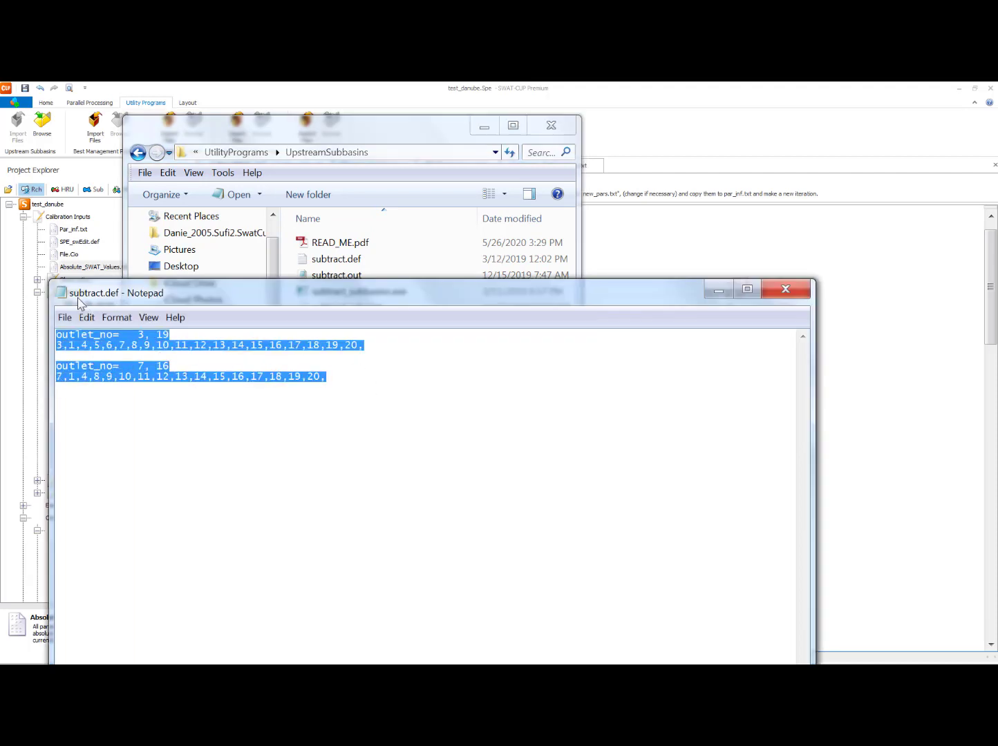
key("ctrl+v")
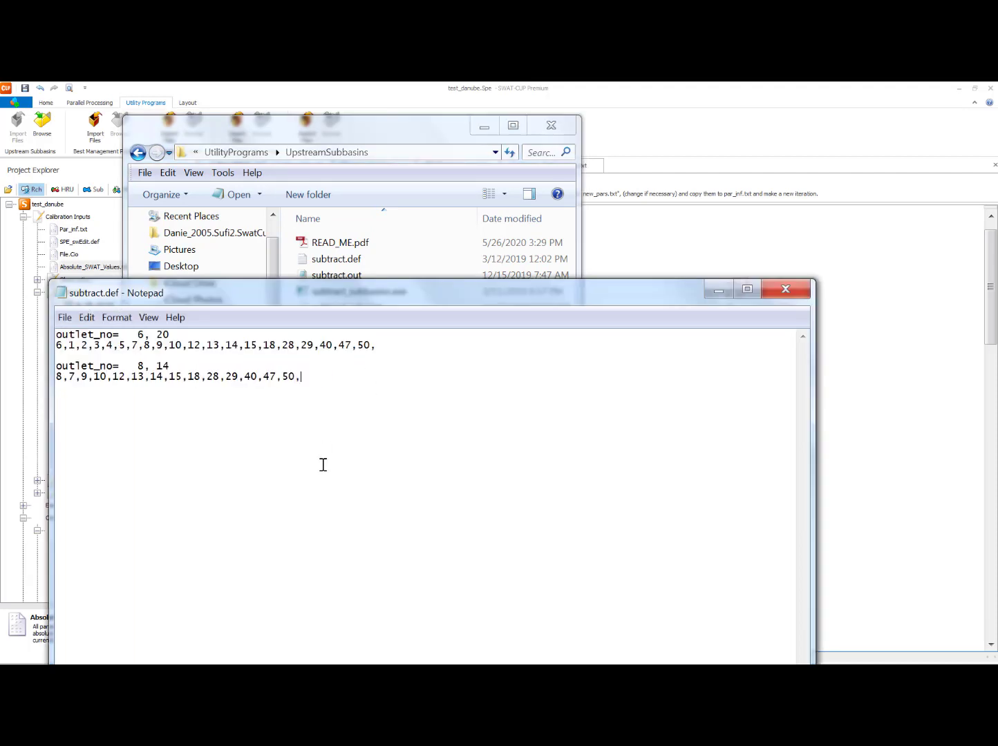
left_click(784, 289)
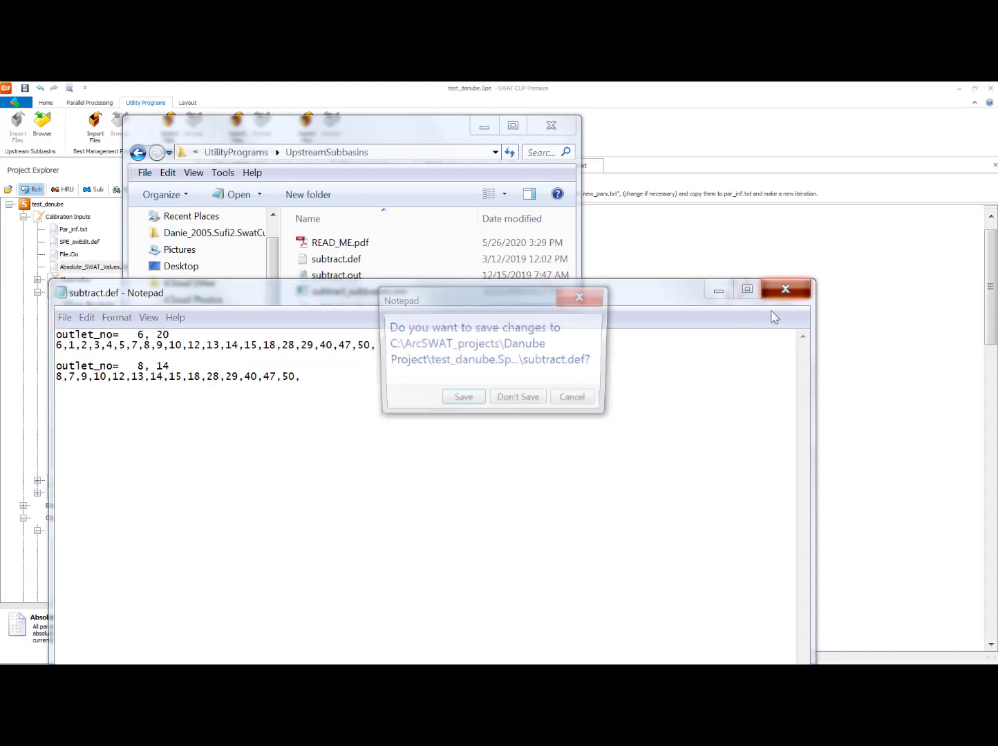
left_click(458, 399)
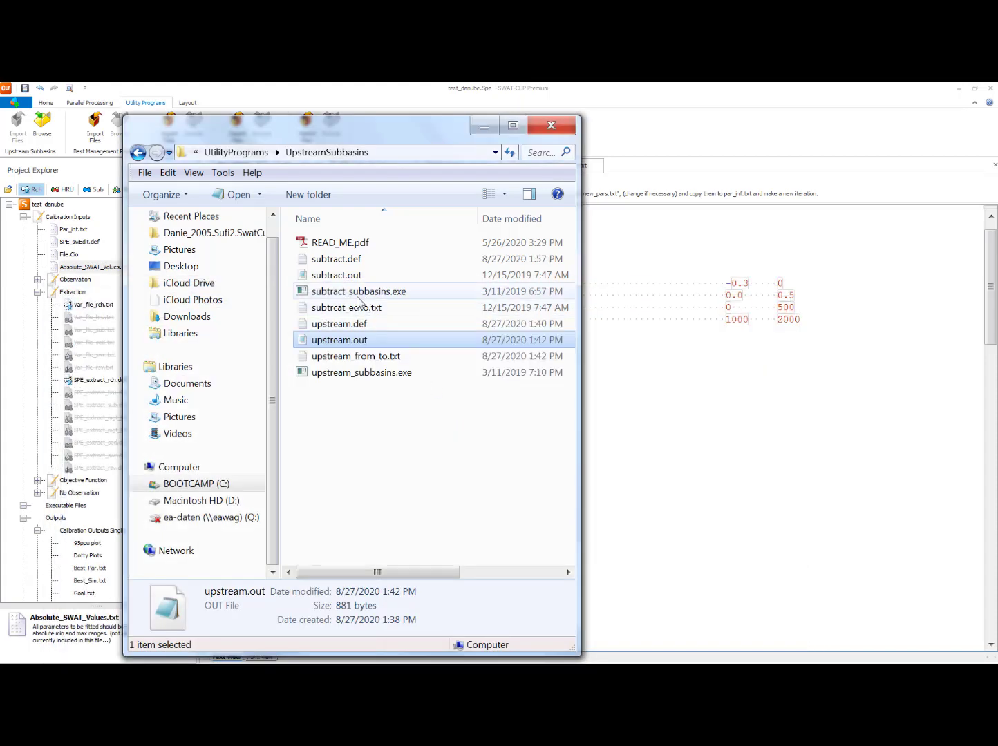
- Run subtract_subbasins.exe, check the resulting list in subtract.out, and minimize the UpstreamSubbasins folder
double_click(355, 291)
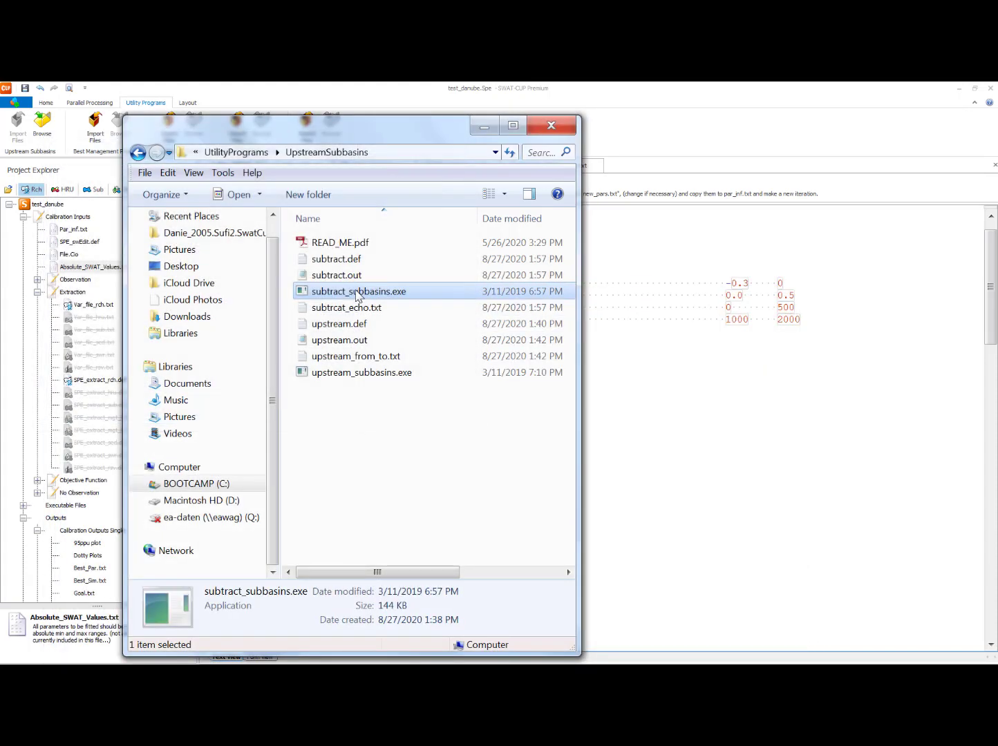
double_click(321, 275)
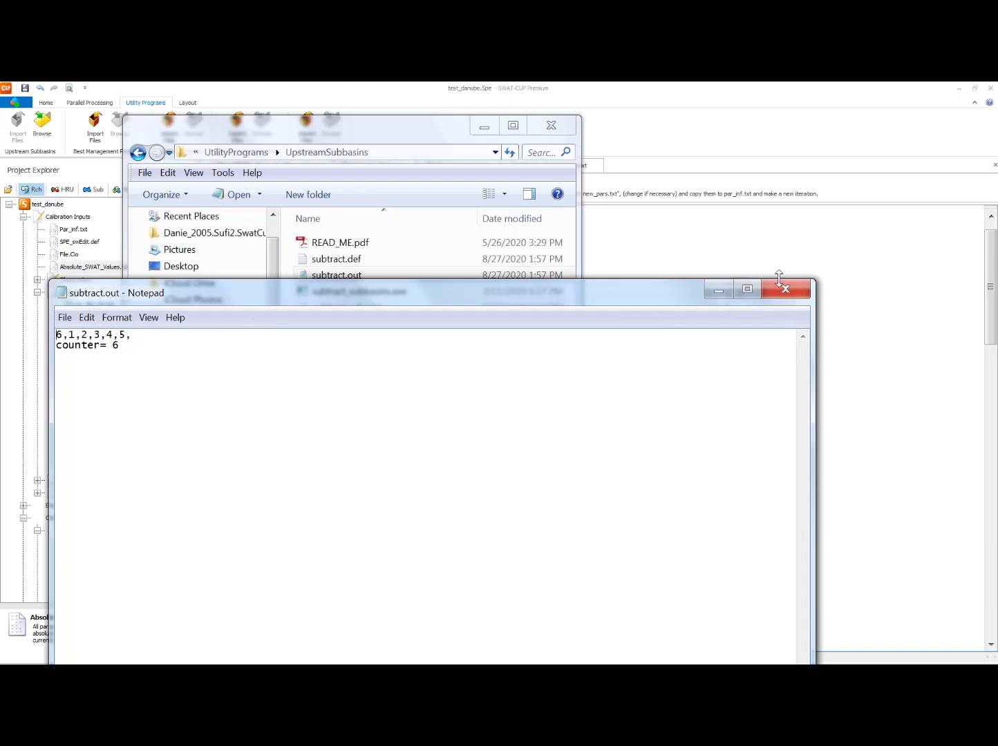
left_click(784, 290)
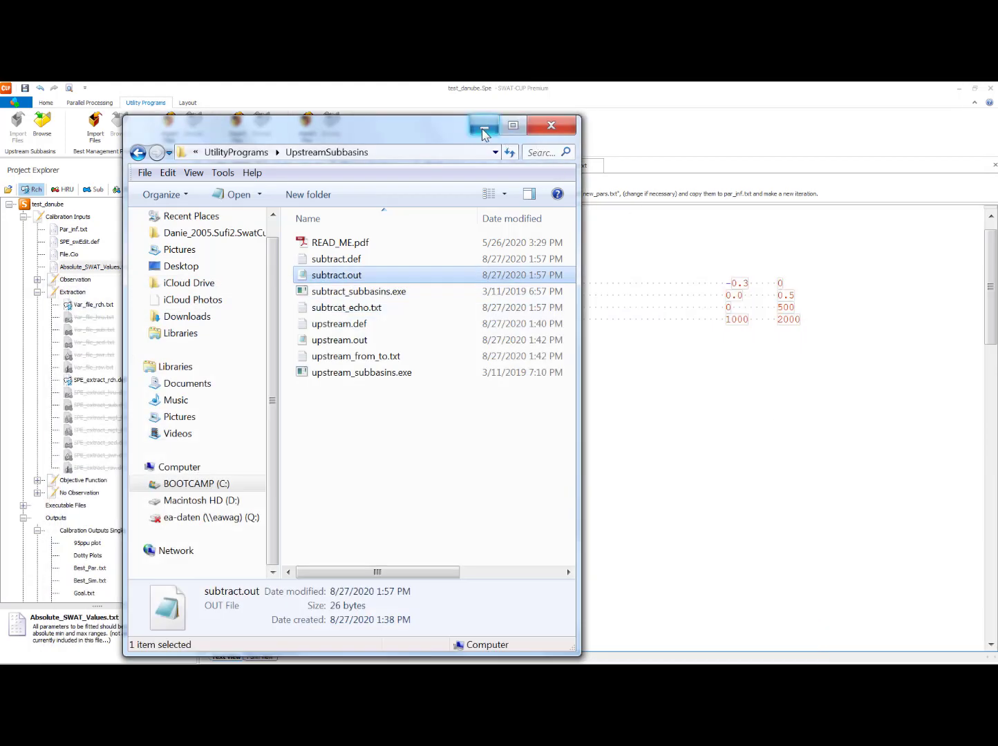
left_click(484, 129)
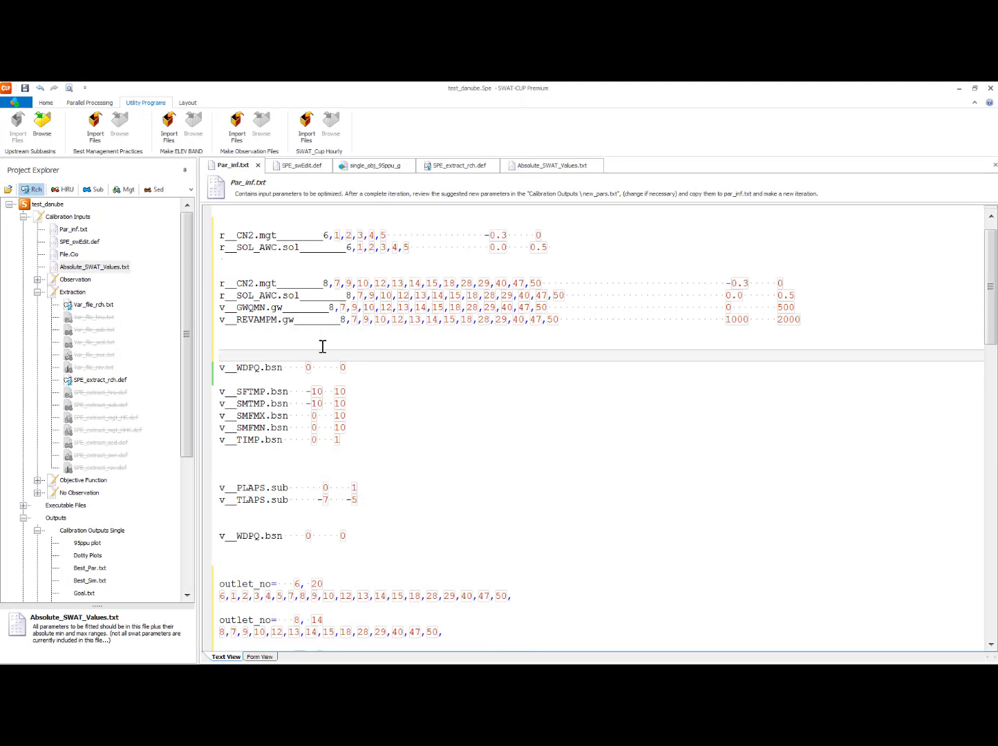
- Insert another blank line above the upper v__WDPQ.bsn in Par_inf.txt, below the outlet 8 parameters
key("Return")
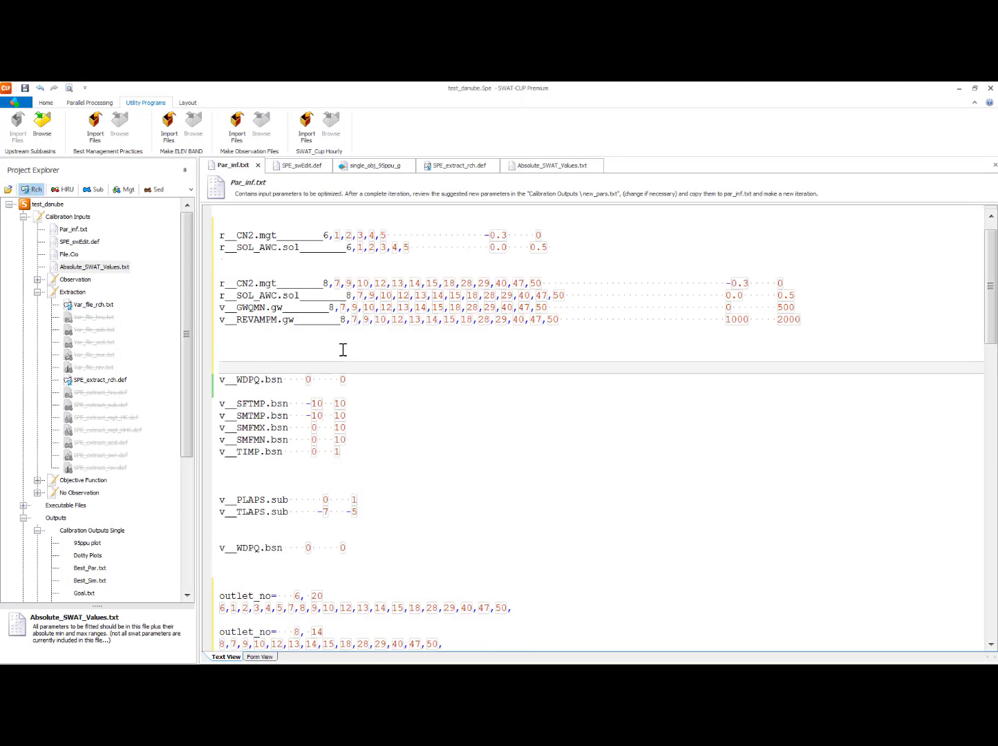
scroll(342, 350, "up", 1)
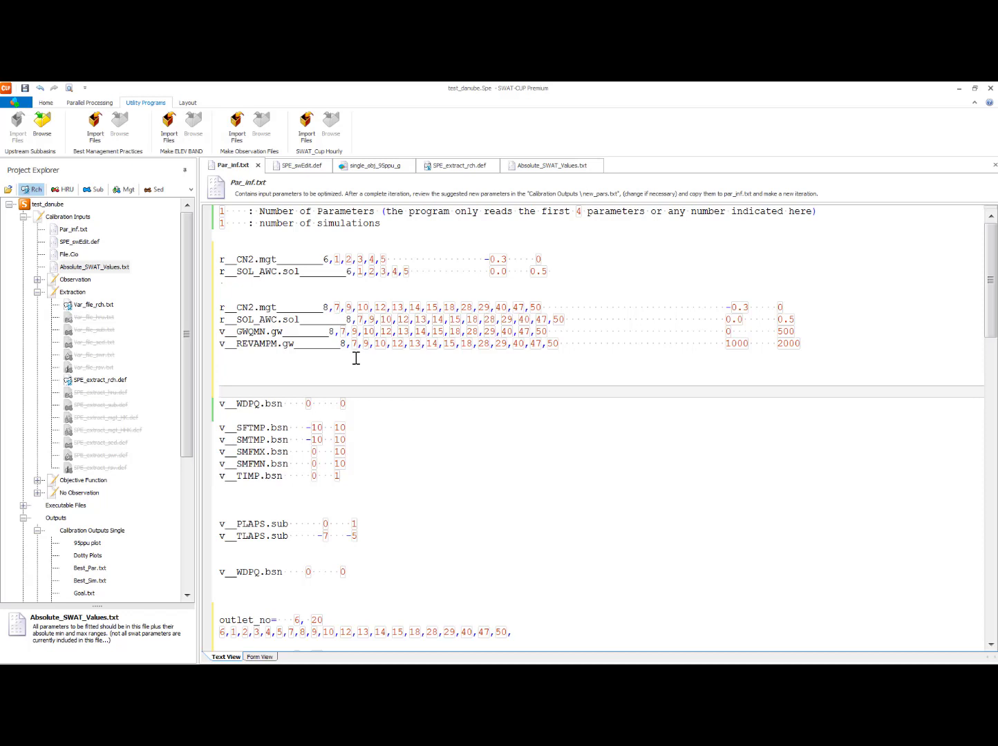
left_click(330, 364)
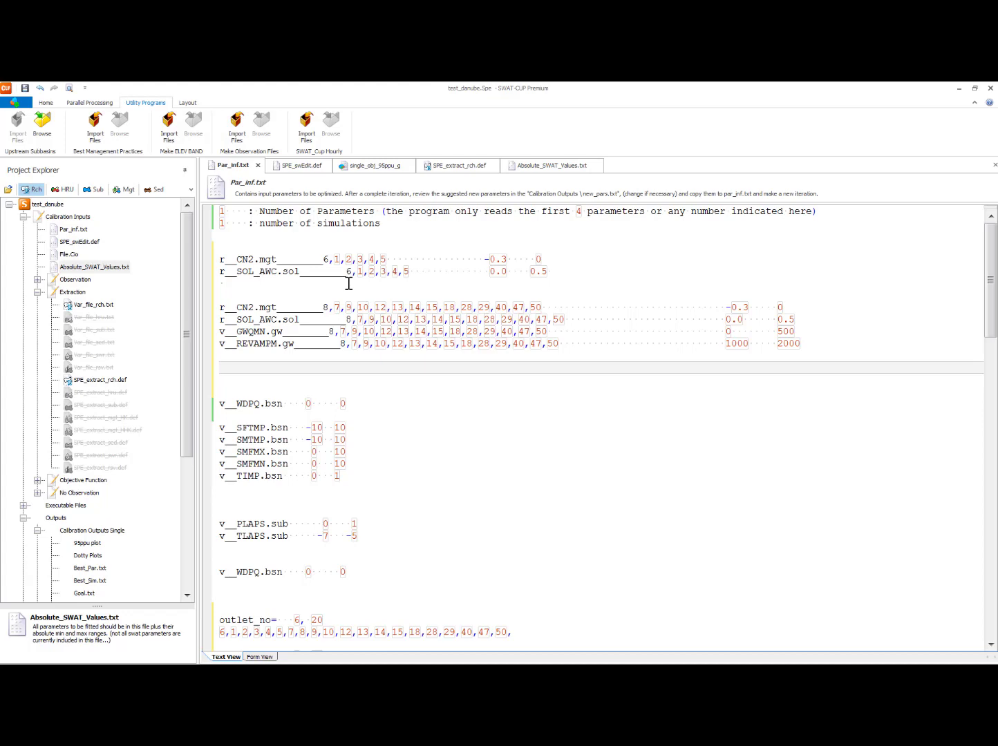
- Compare observed and best-estimation flows in the 95ppu charts for outlets 6, 8 and 12, and review the parameters in Par_inf.txt
left_click(364, 169)
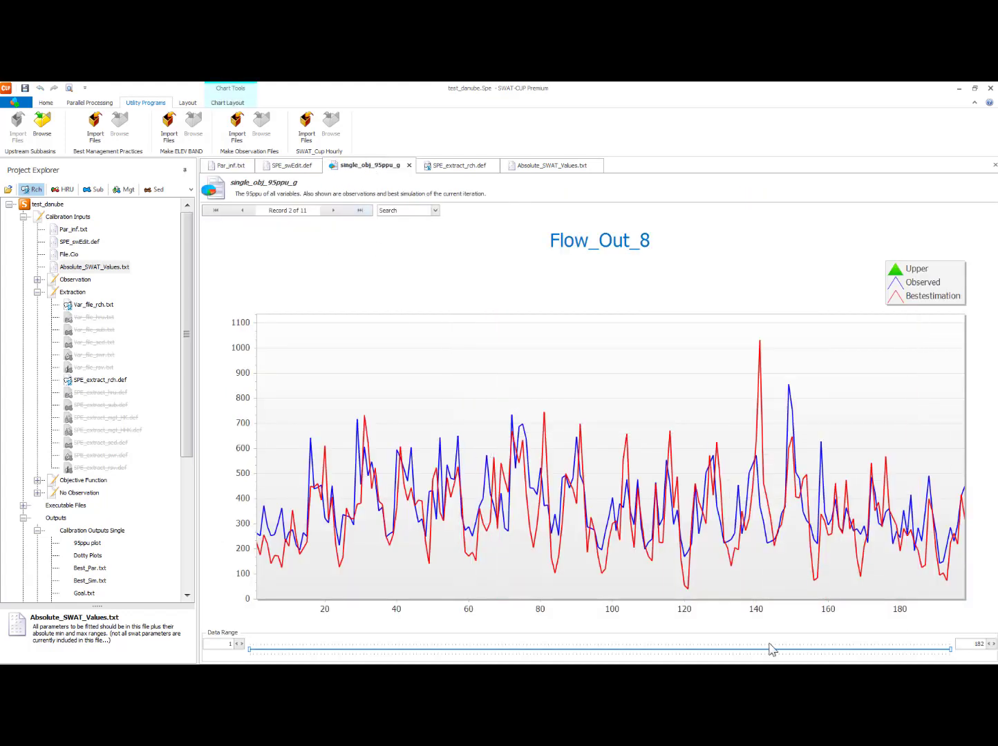
mouse_move(773, 373)
left_click(243, 211)
mouse_move(944, 443)
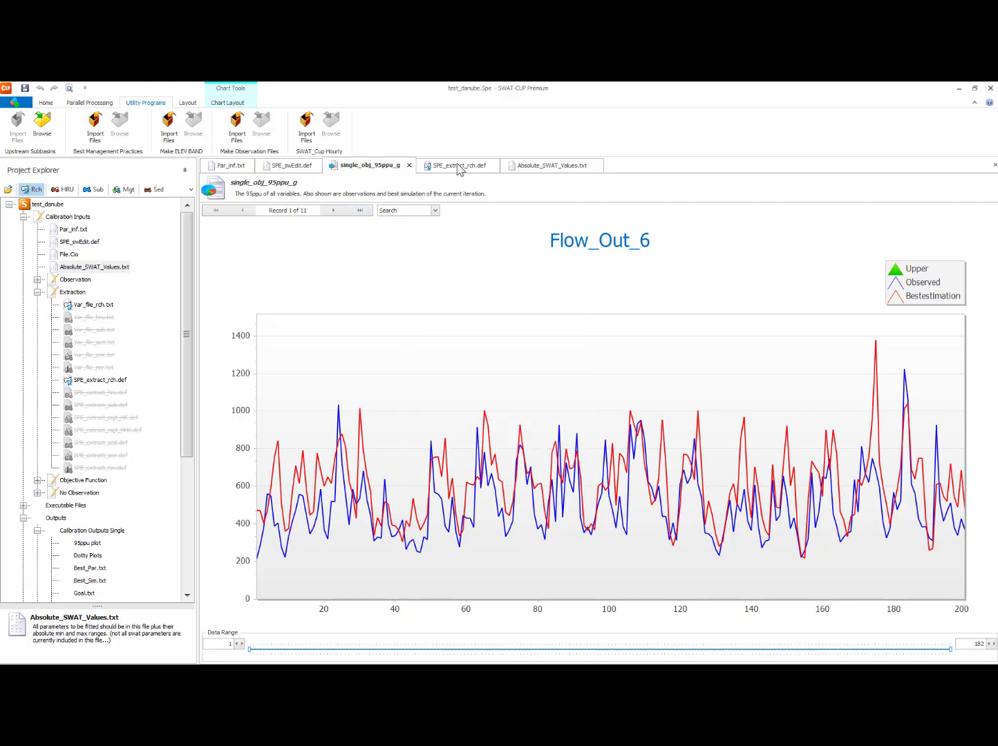
left_click(298, 167)
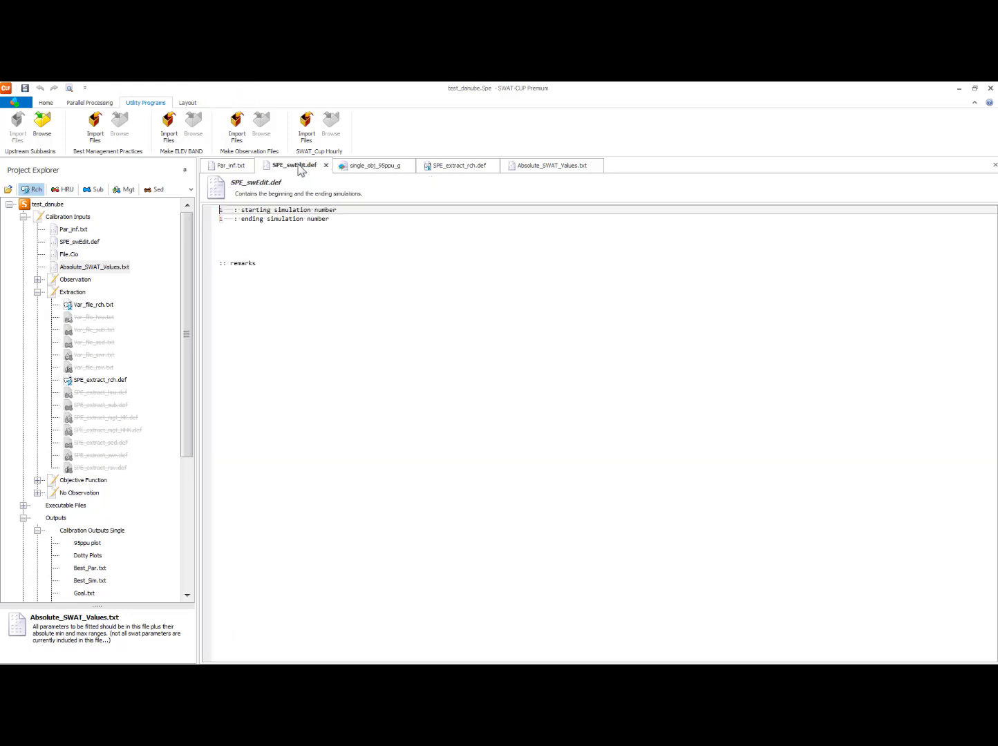
left_click(347, 168)
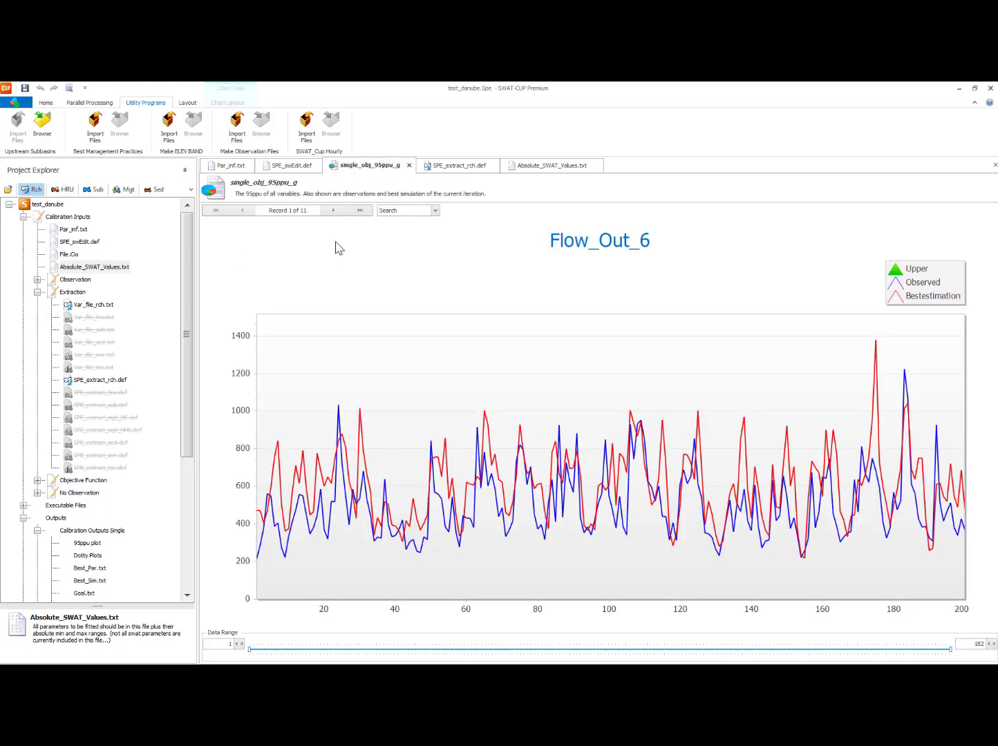
left_click(327, 211)
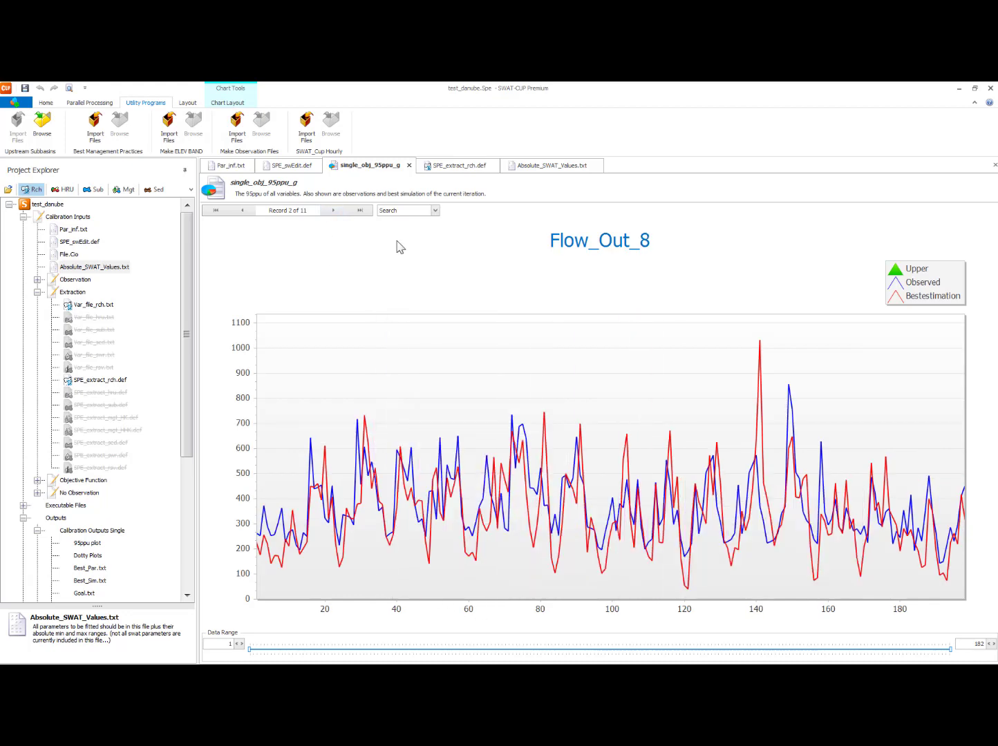
left_click(333, 212)
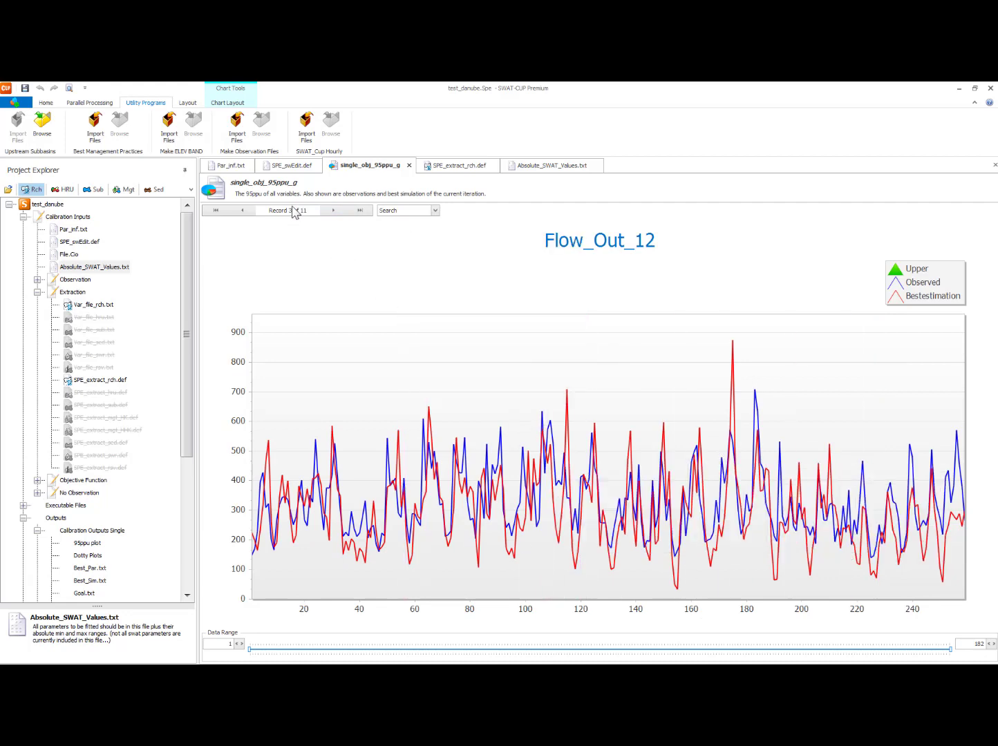
left_click(243, 210)
left_click(243, 210)
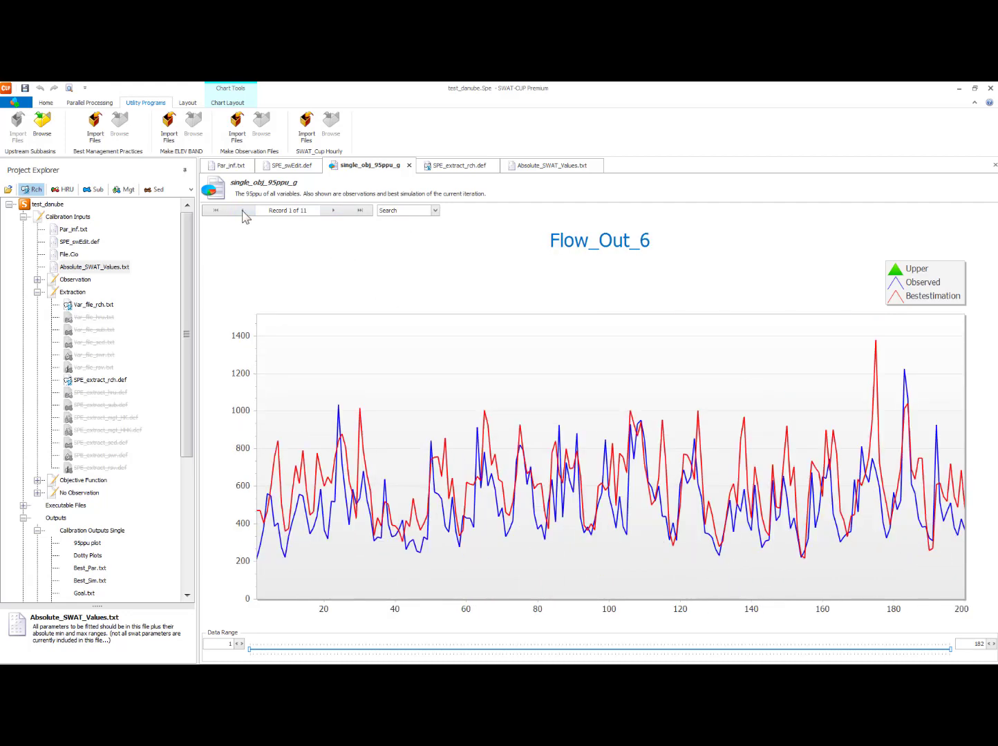
left_click(234, 166)
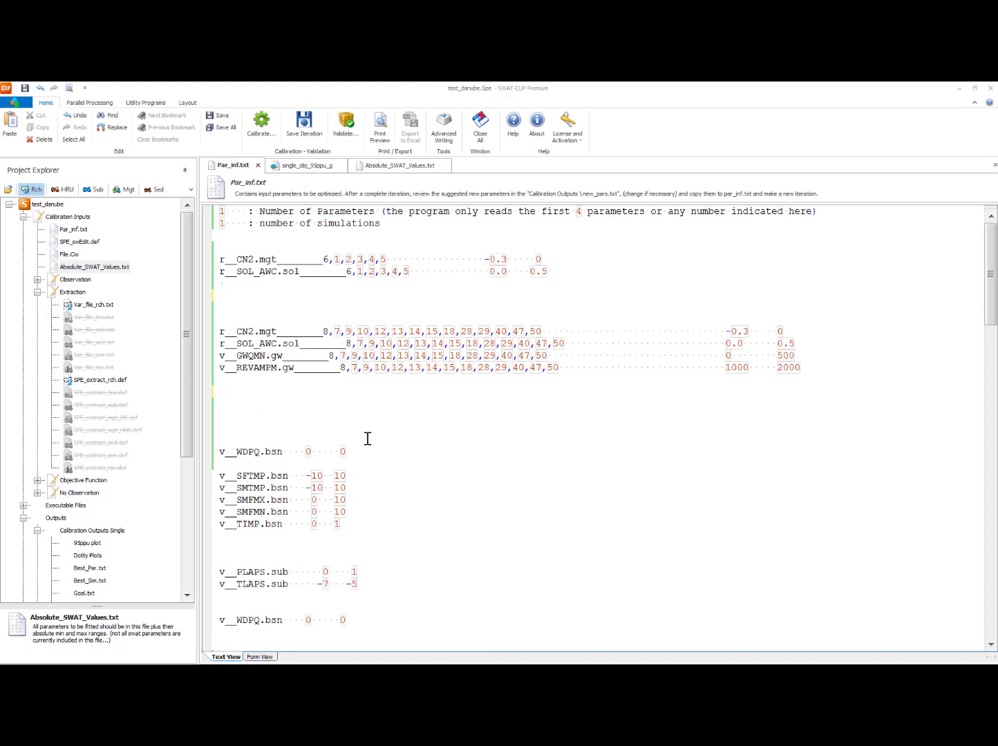
left_click(311, 166)
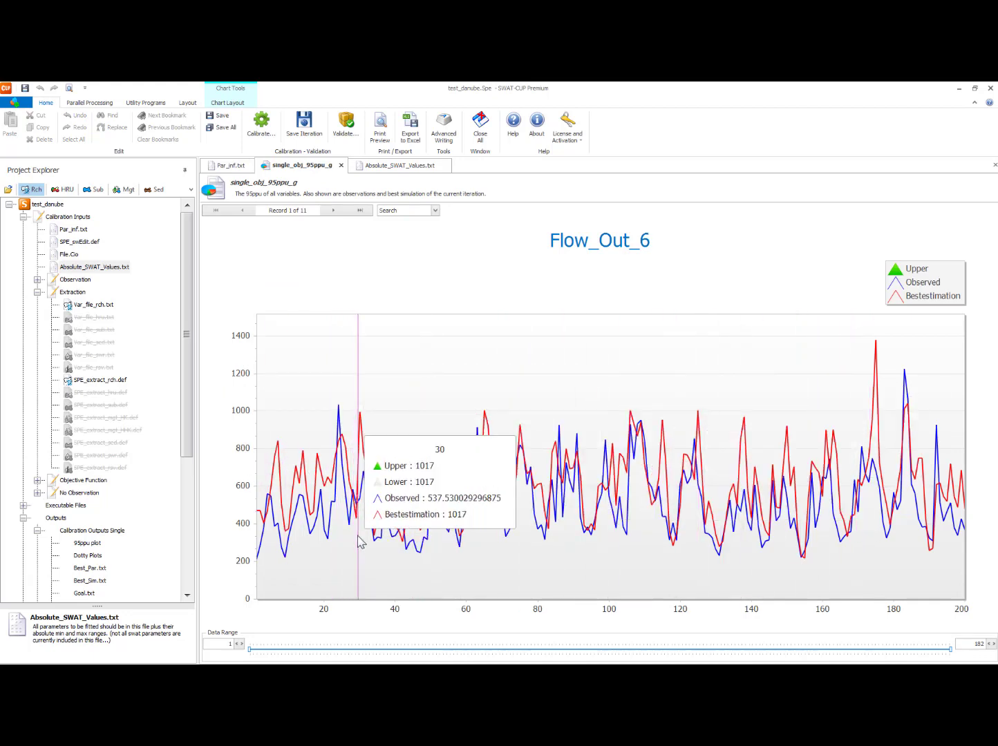
- Copy the eight lines from r__SOL_K().sol to v__ALPHA_BF.gw above the parameterized examples and paste them below outlet 6's r__SOL_AWC.sol
left_click(223, 166)
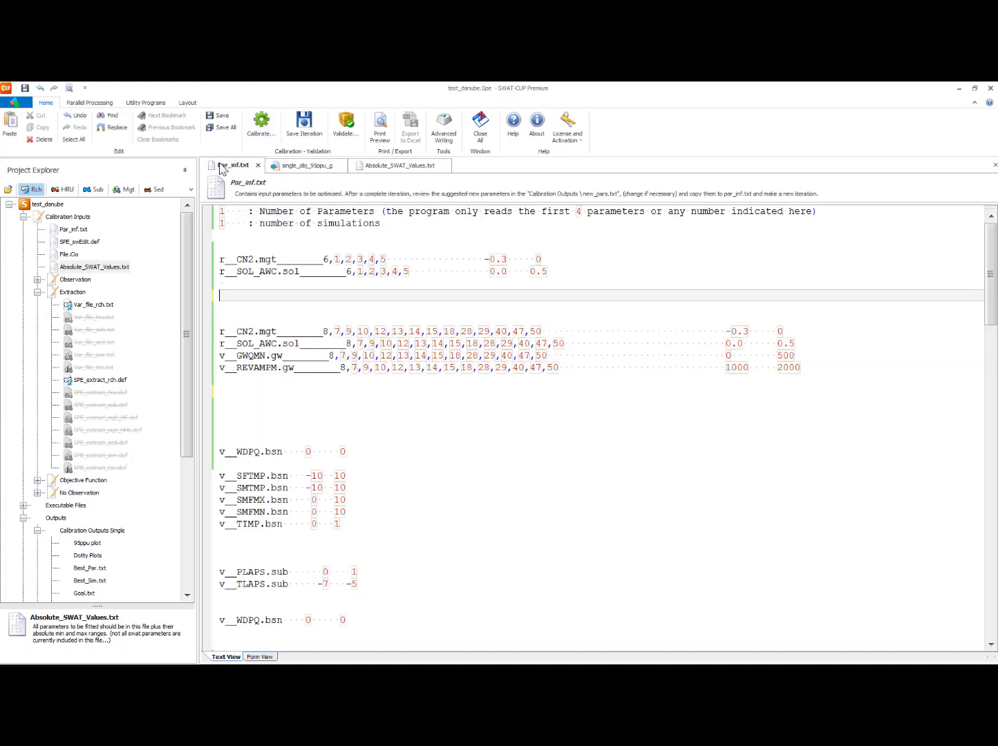
scroll(389, 414, "down", 20)
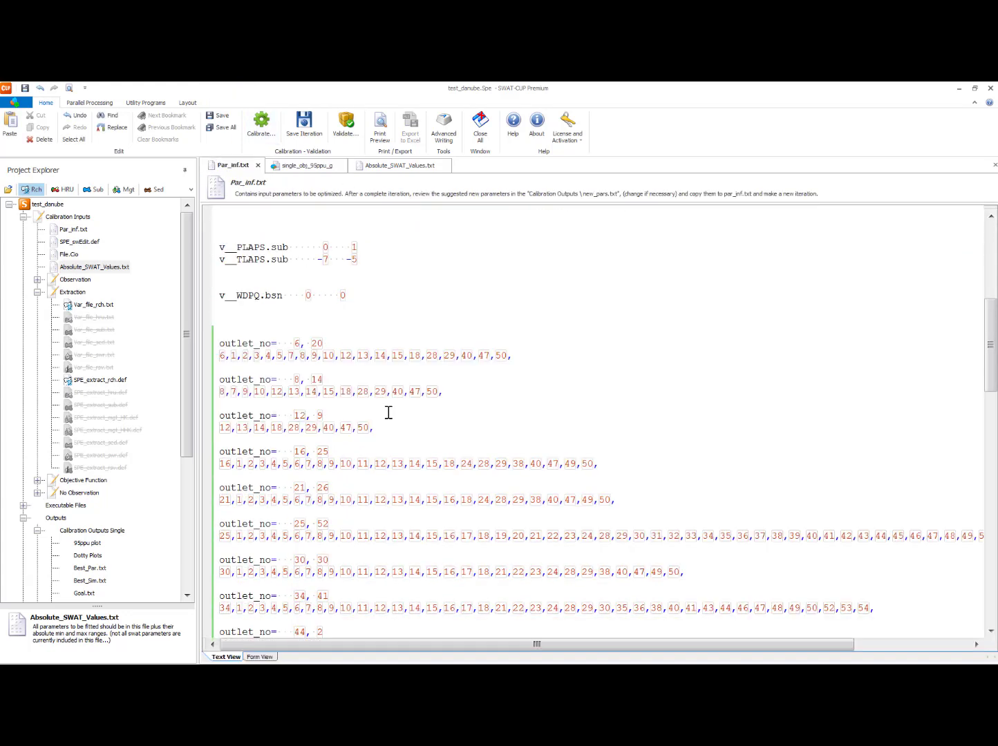
scroll(393, 424, "down", 4)
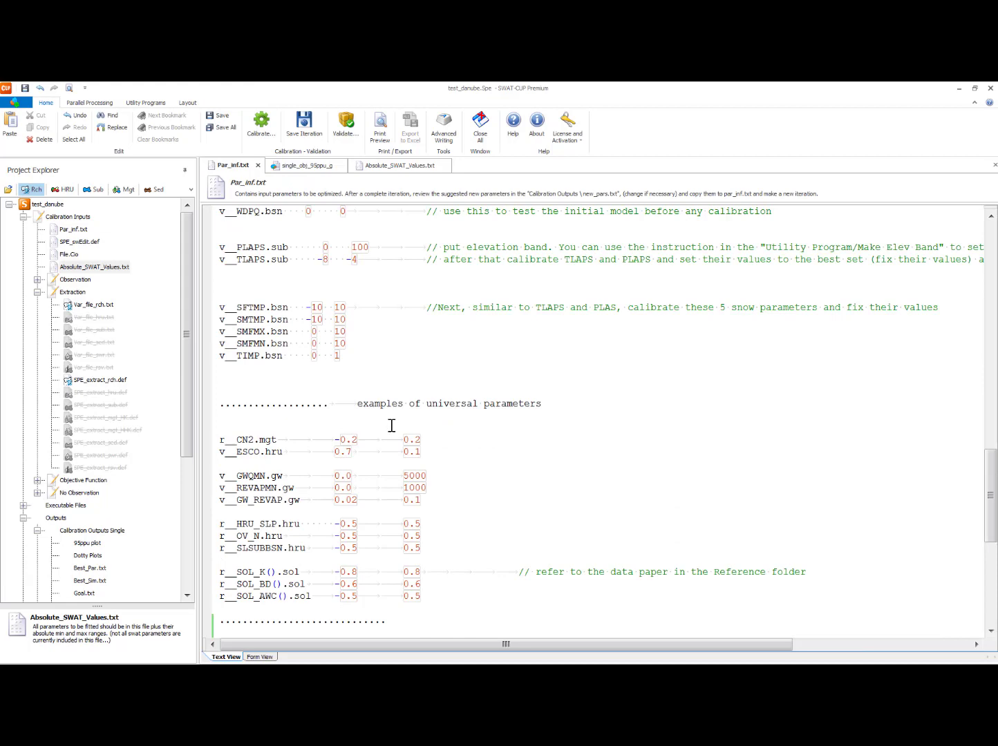
scroll(391, 426, "down", 5)
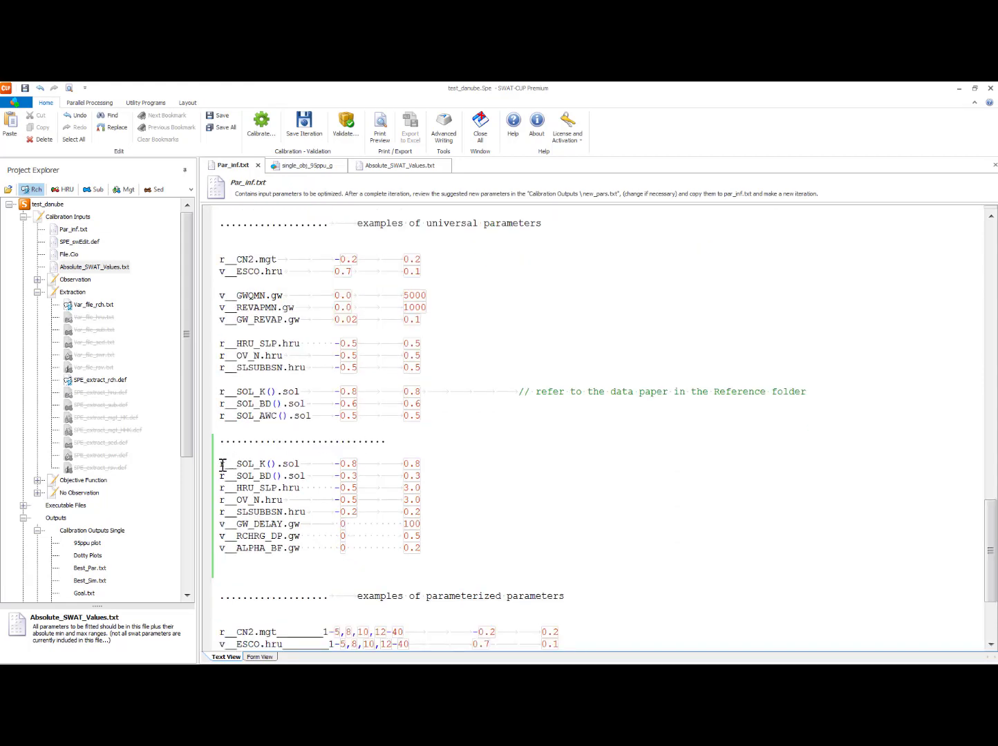
left_click_drag(221, 465, 513, 561)
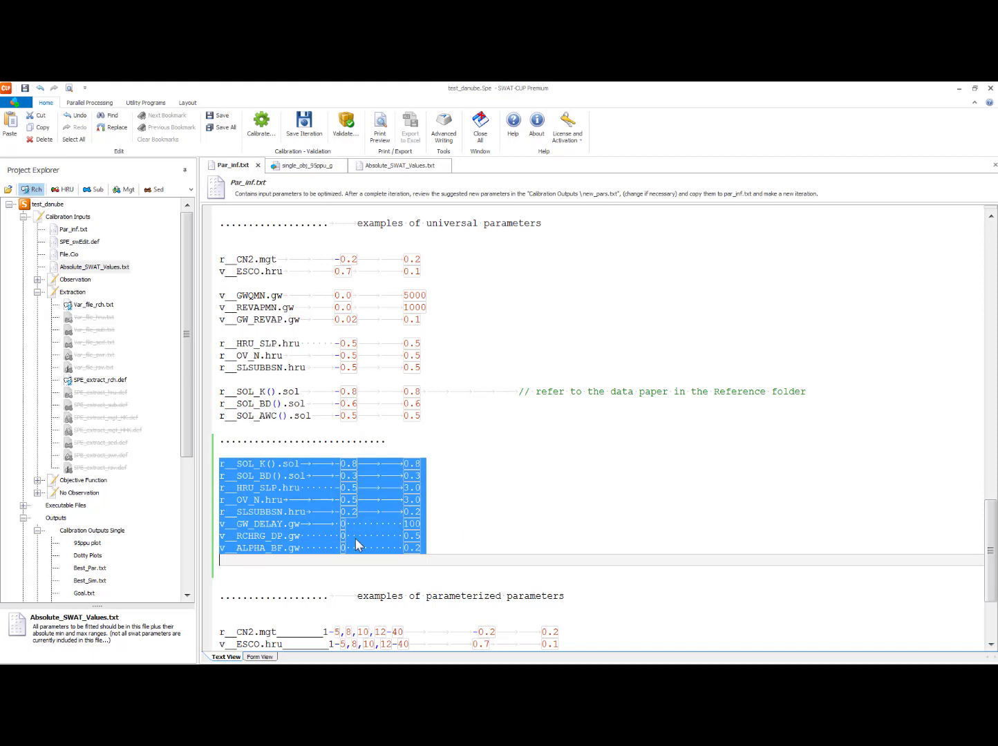
right_click(355, 540)
left_click(378, 556)
scroll(387, 524, "up", 15)
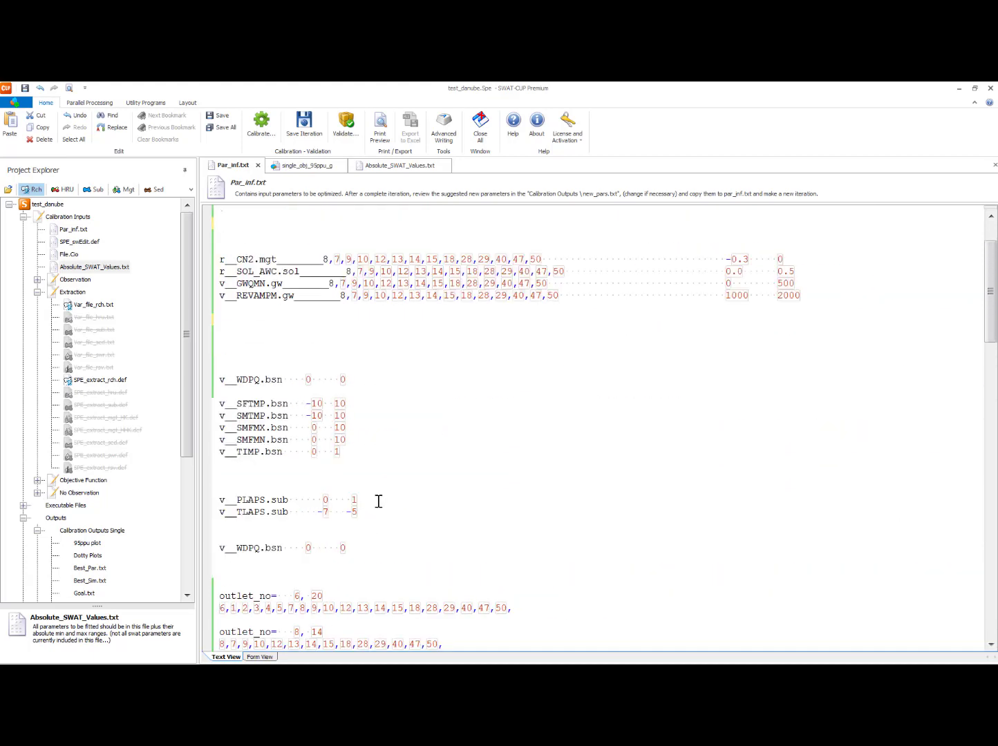
scroll(378, 501, "up", 2)
left_click(242, 288)
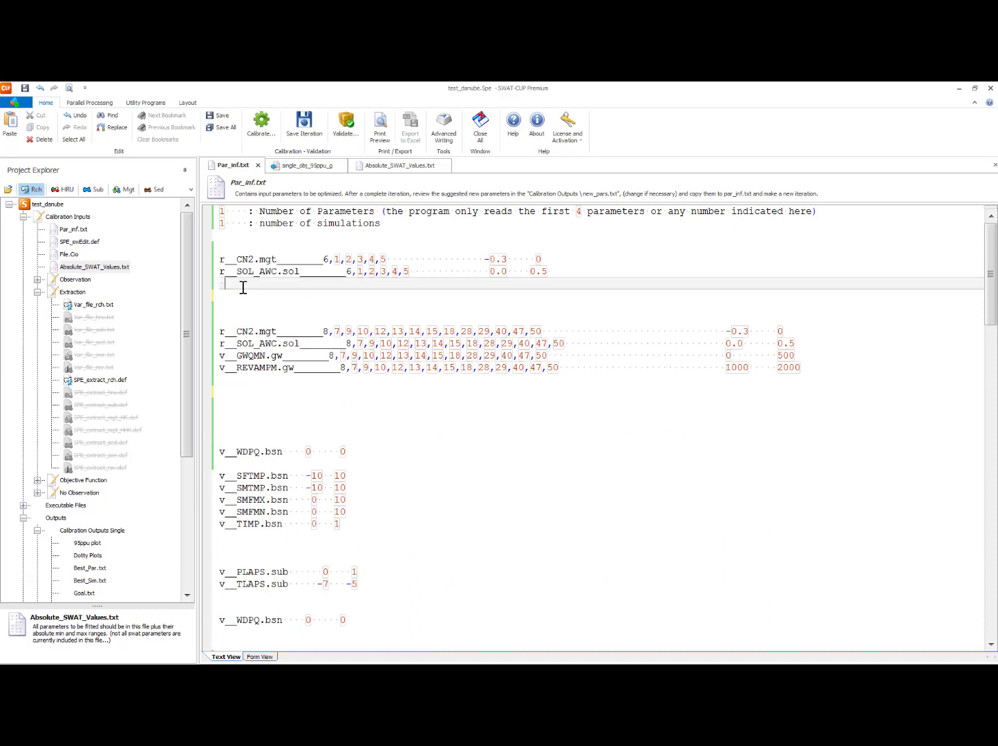
right_click(243, 287)
left_click(250, 318)
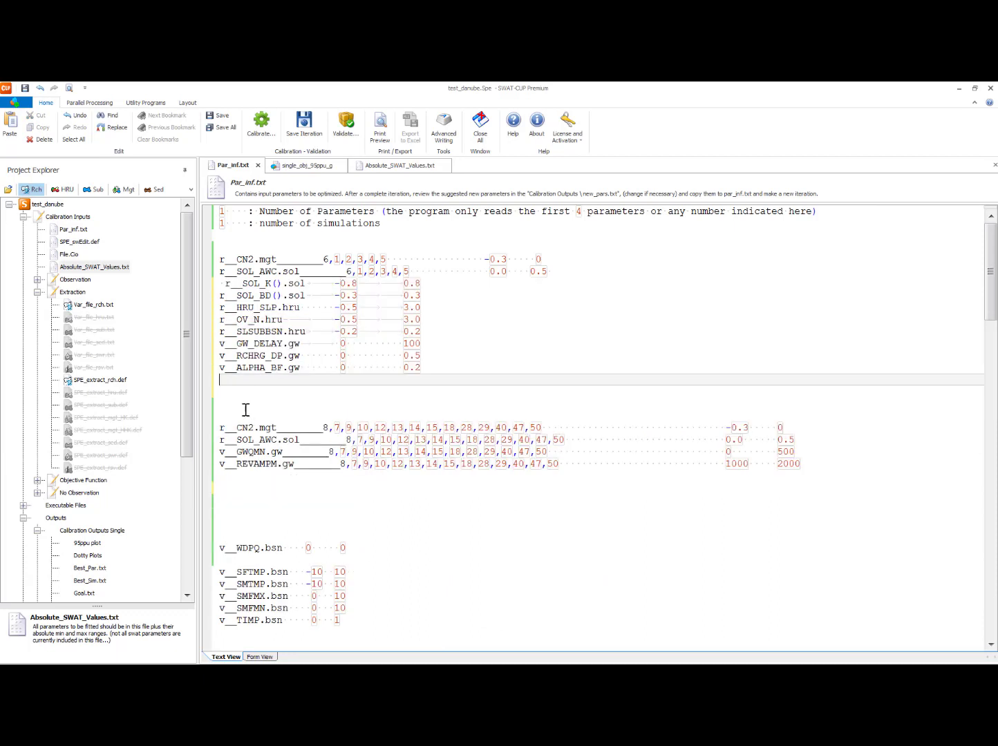
- Paste the same eight parameter lines below v__REVAMPM.gw in the outlet 8 group
left_click(221, 488)
right_click(222, 488)
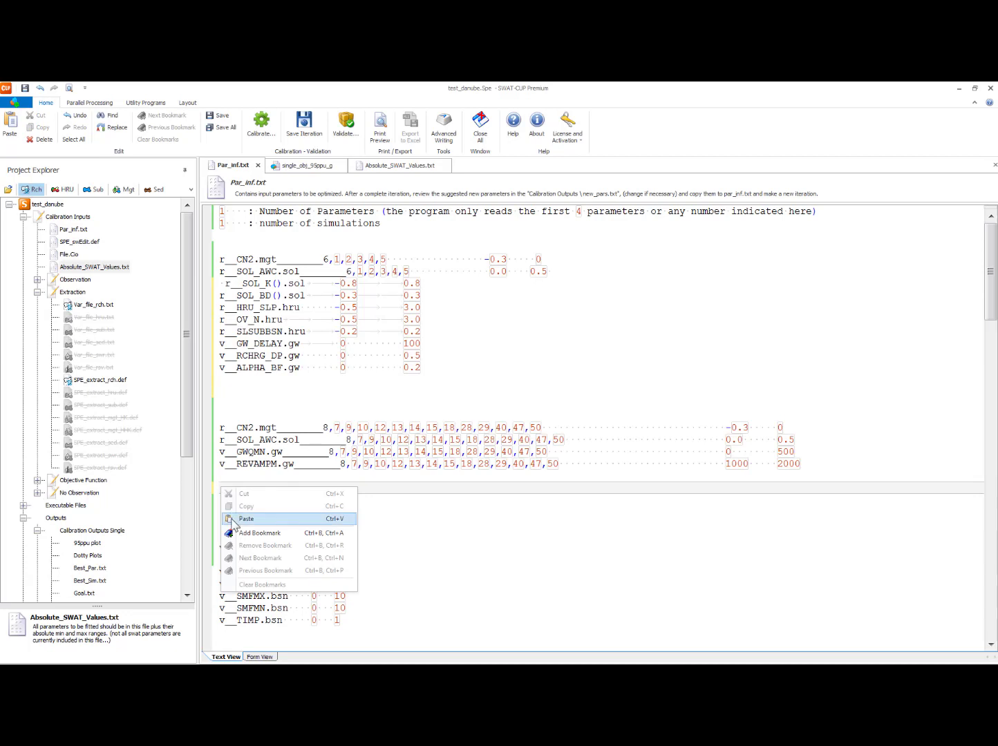
left_click(239, 524)
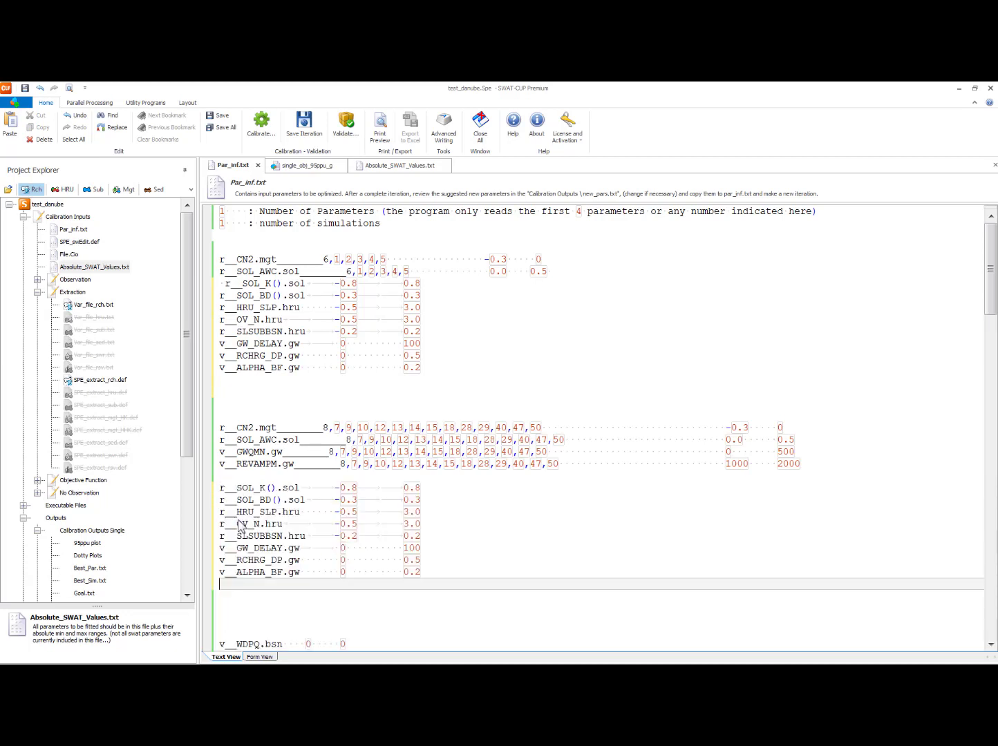
- Remove the leading space before r__SOL_K().sol in the outlet 6 group
left_click(223, 280)
key("Up")
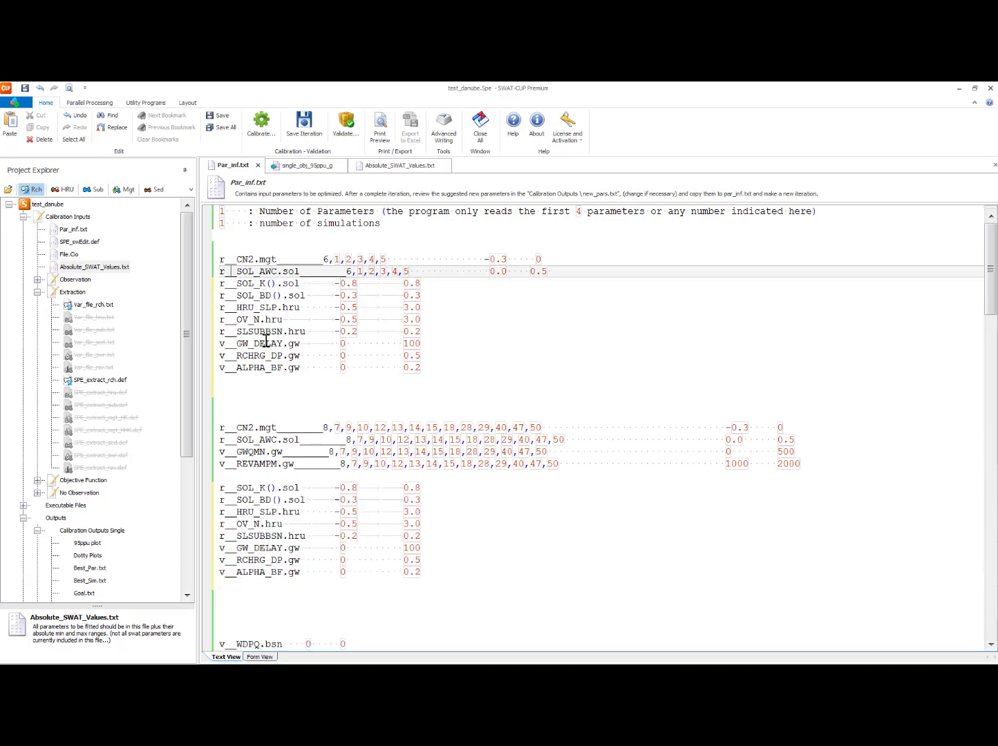
left_click(265, 402)
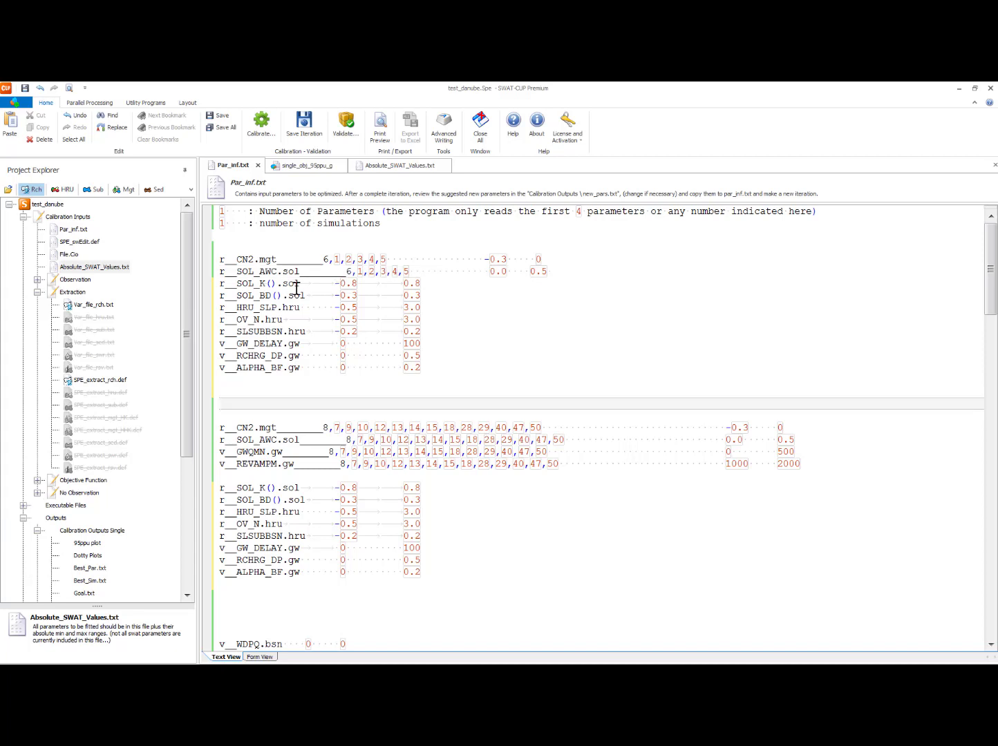
- Add subbasins 6,1,2,3,4,5 to outlet 6's eight new parameters and outlet 8's subbasin list to the same parameters in its group
left_click_drag(301, 271, 415, 270)
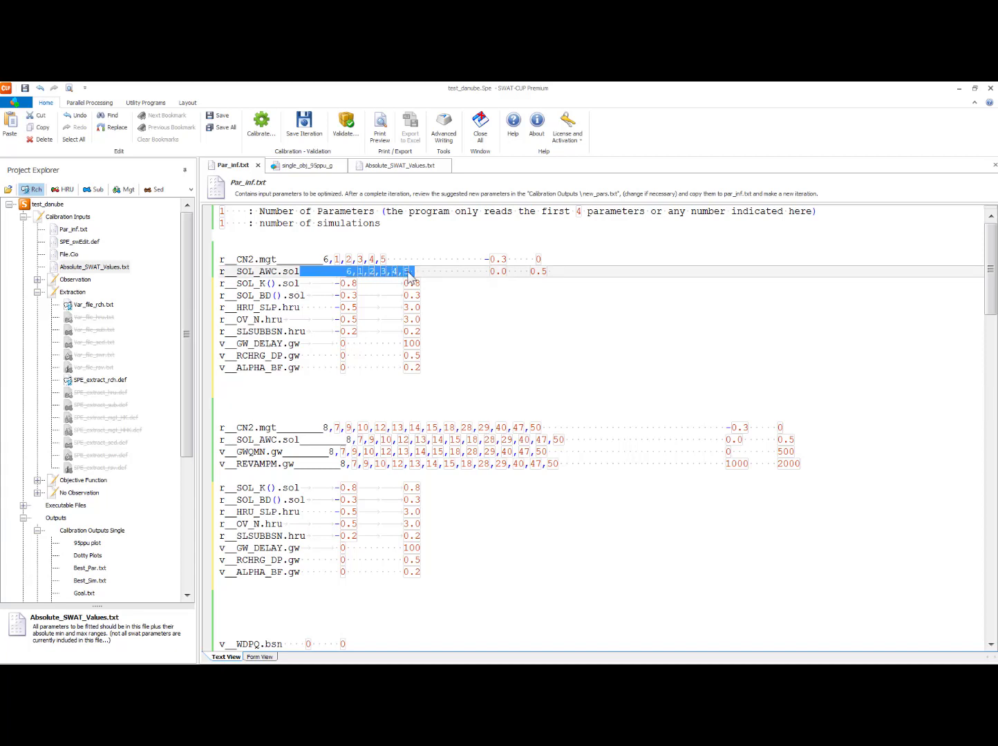
key("Down")
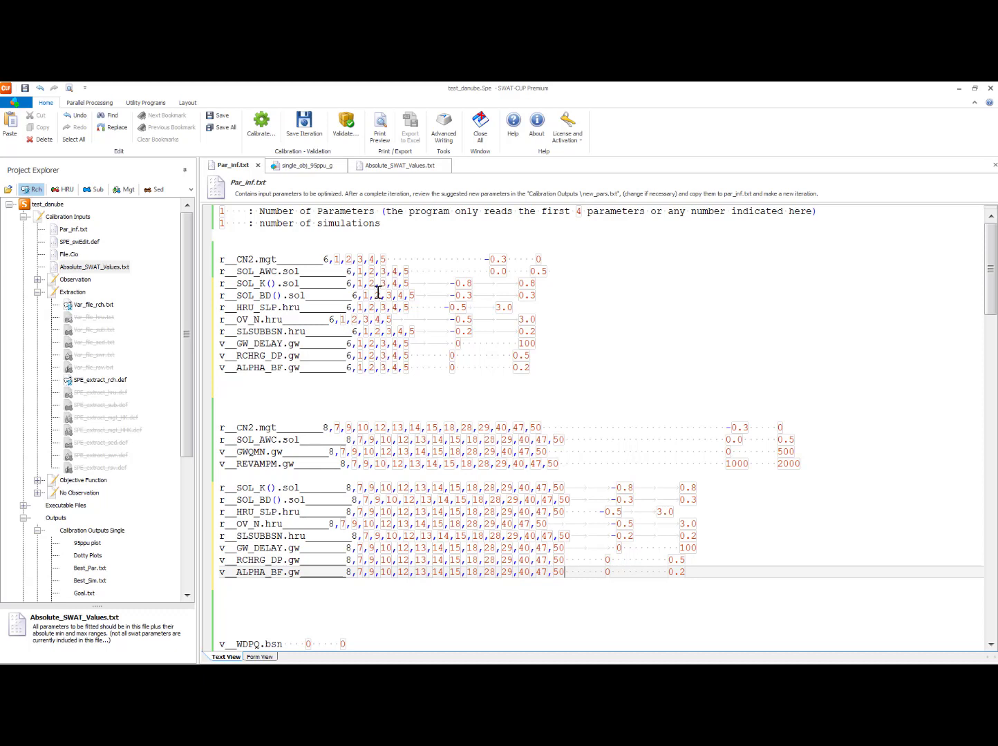
- Delete one blank line above r__CN2.mgt in the outlet 8 group
key("Up")
key("Up")
key("Up")
key("Up")
key("Up")
key("Up")
key("Up")
key("Up")
key("Up")
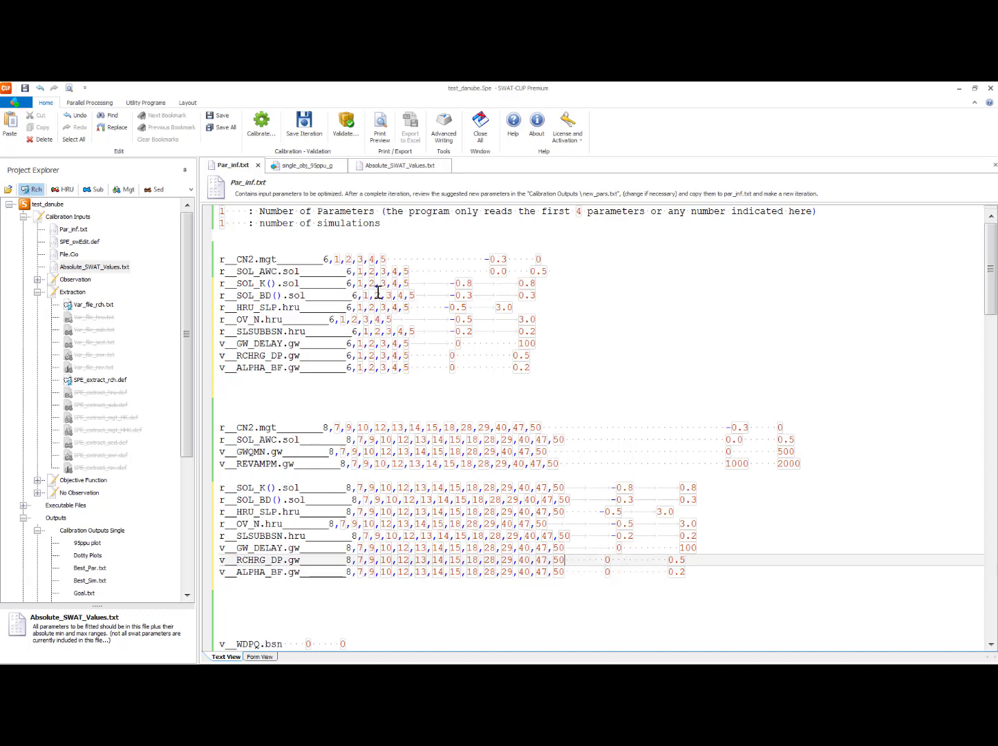
key("Up")
key("Up")
key("Up")
key("Up")
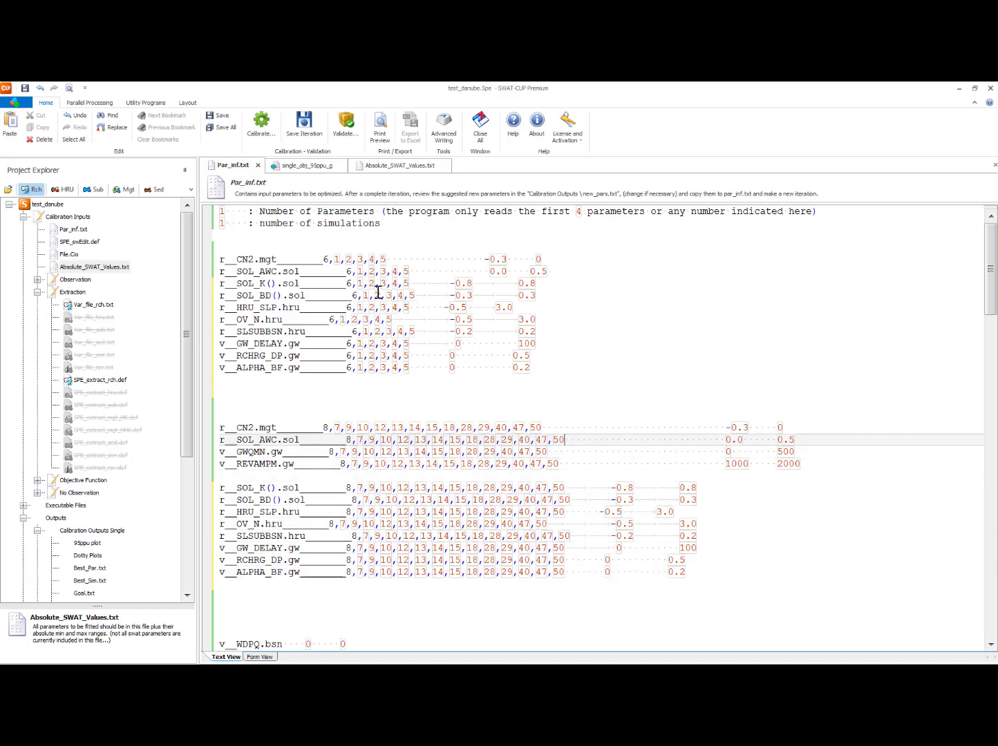
key("BackSpace")
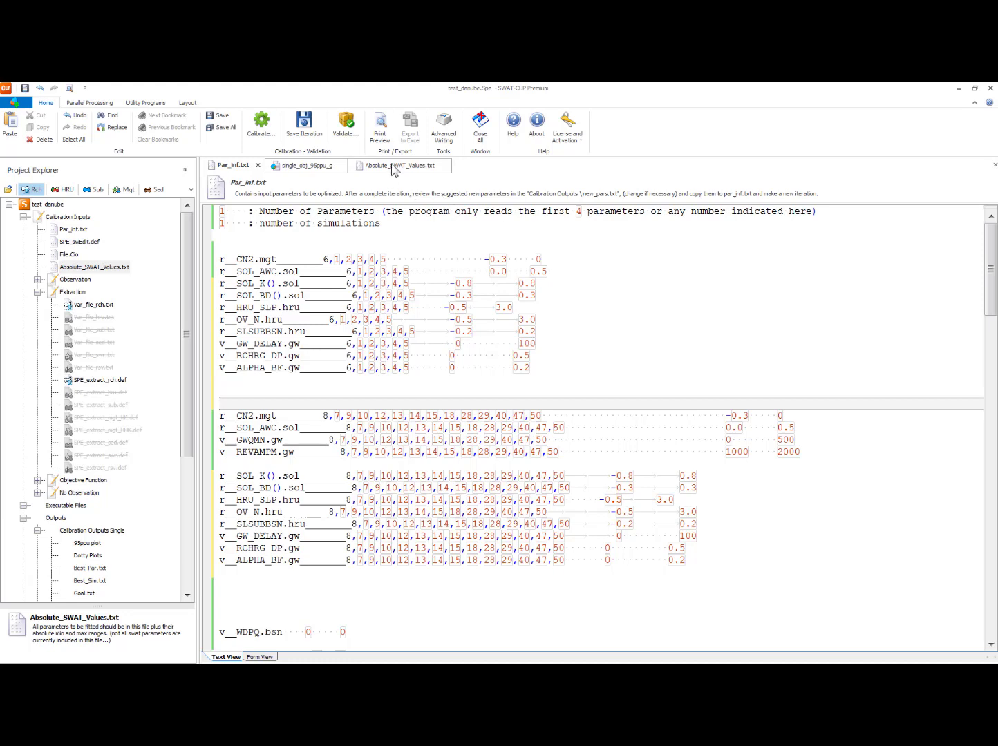
- Review the outlet 6 flow chart, the groundwater values in 000010001.gw and the .gw ranges in Absolute_SWAT_Values.txt, and return to Par_inf.txt
left_click(307, 168)
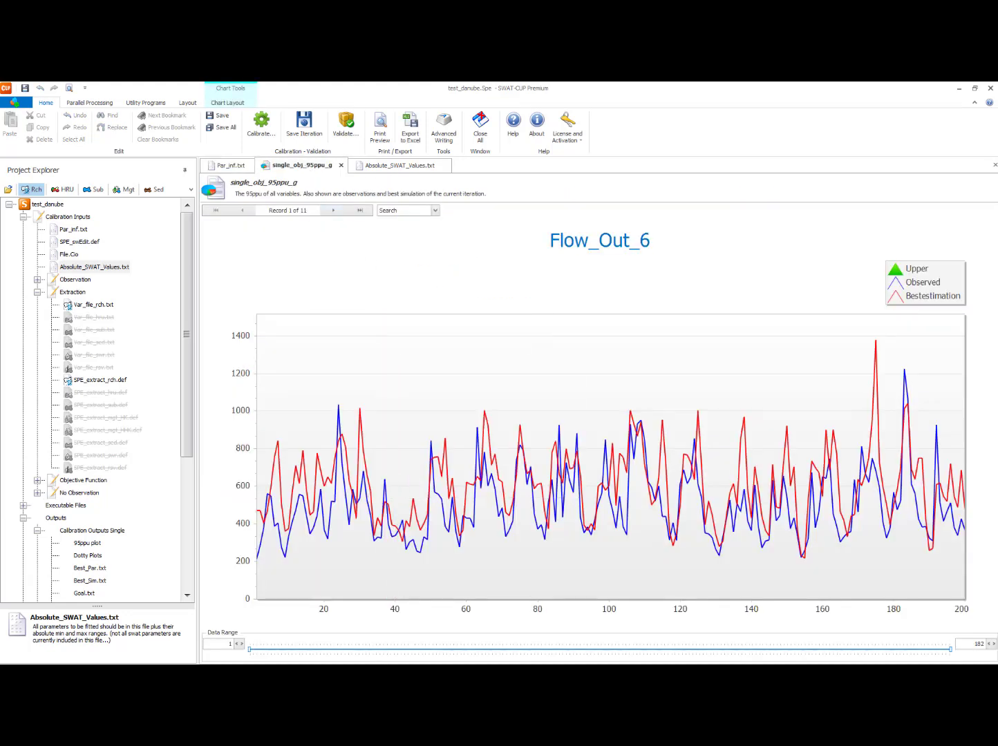
key("alt+Tab")
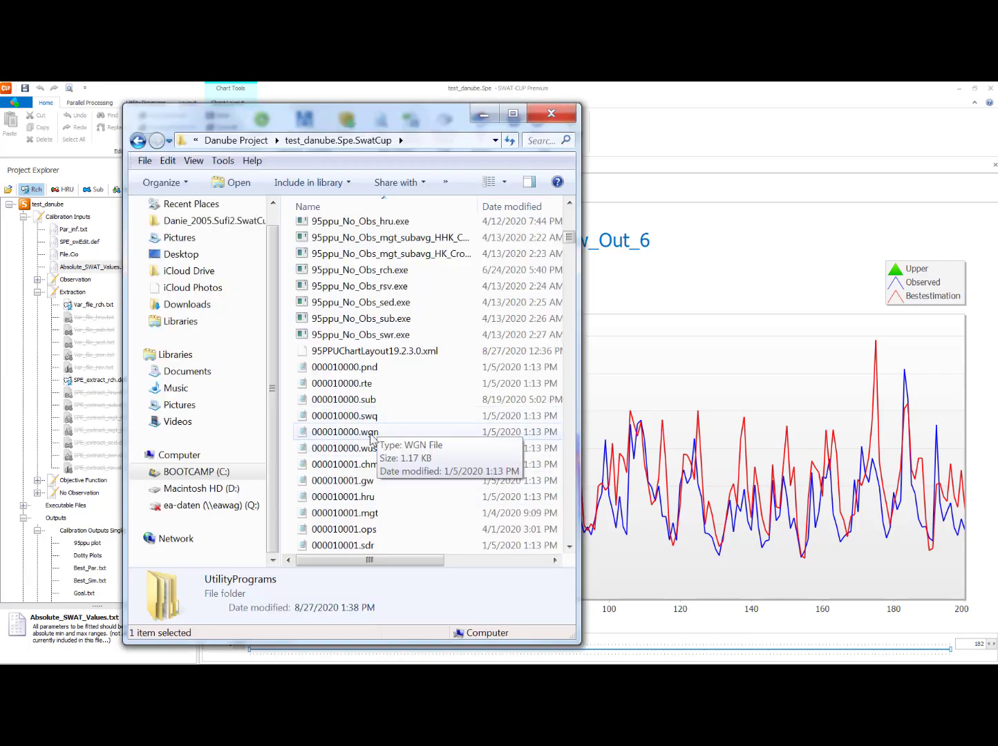
double_click(369, 481)
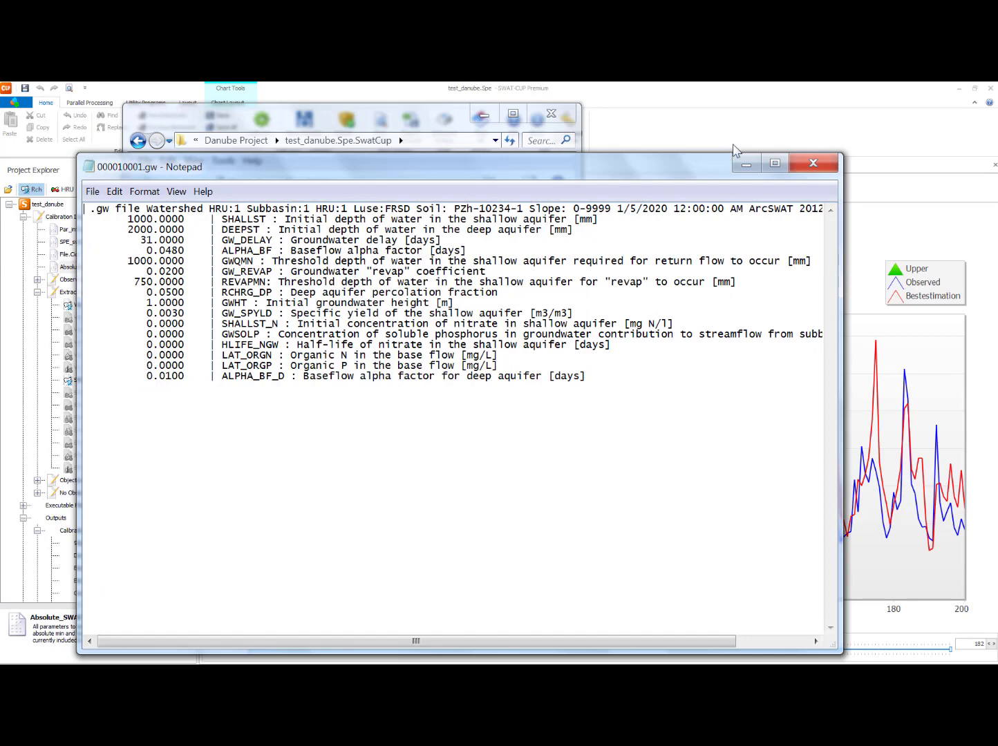
left_click(746, 164)
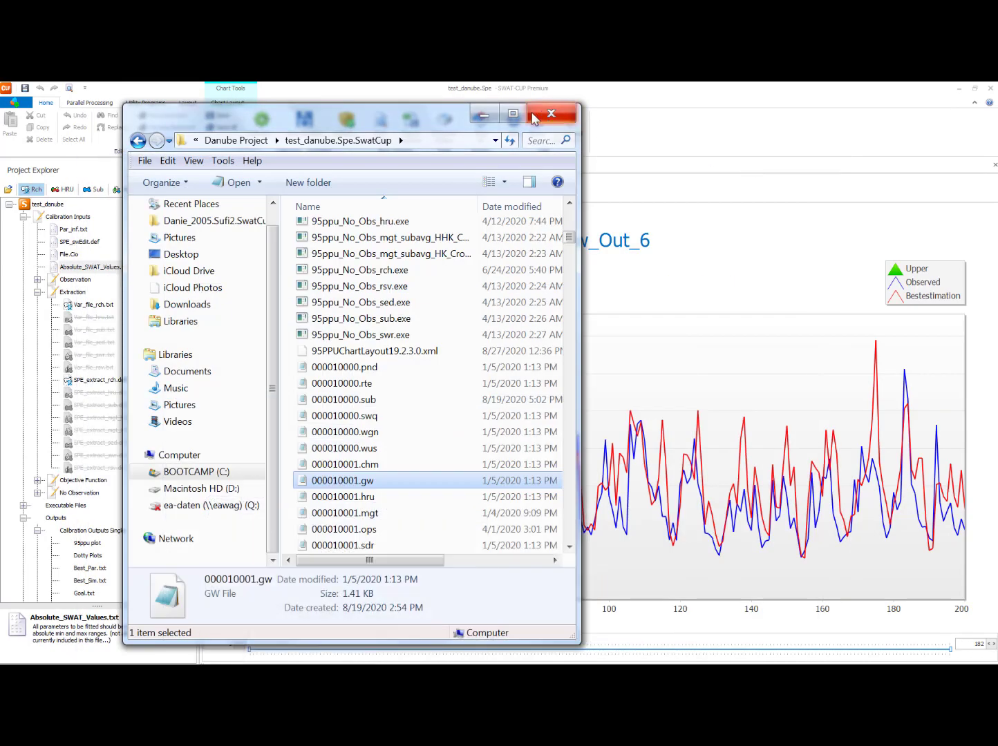
left_click(483, 115)
left_click(405, 166)
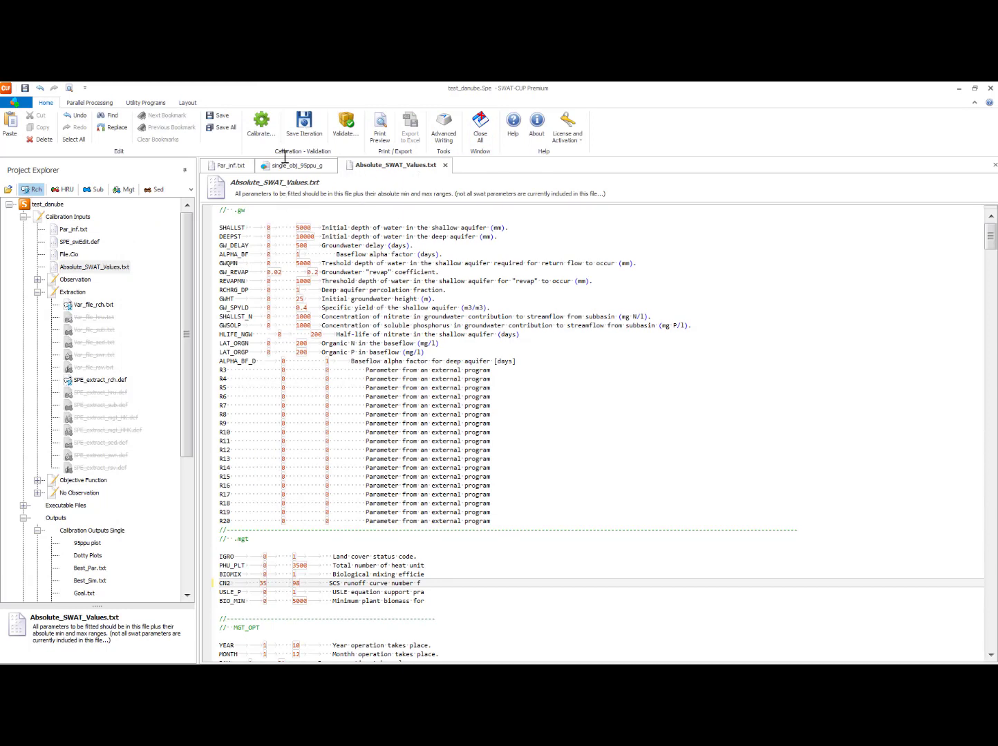
left_click(242, 173)
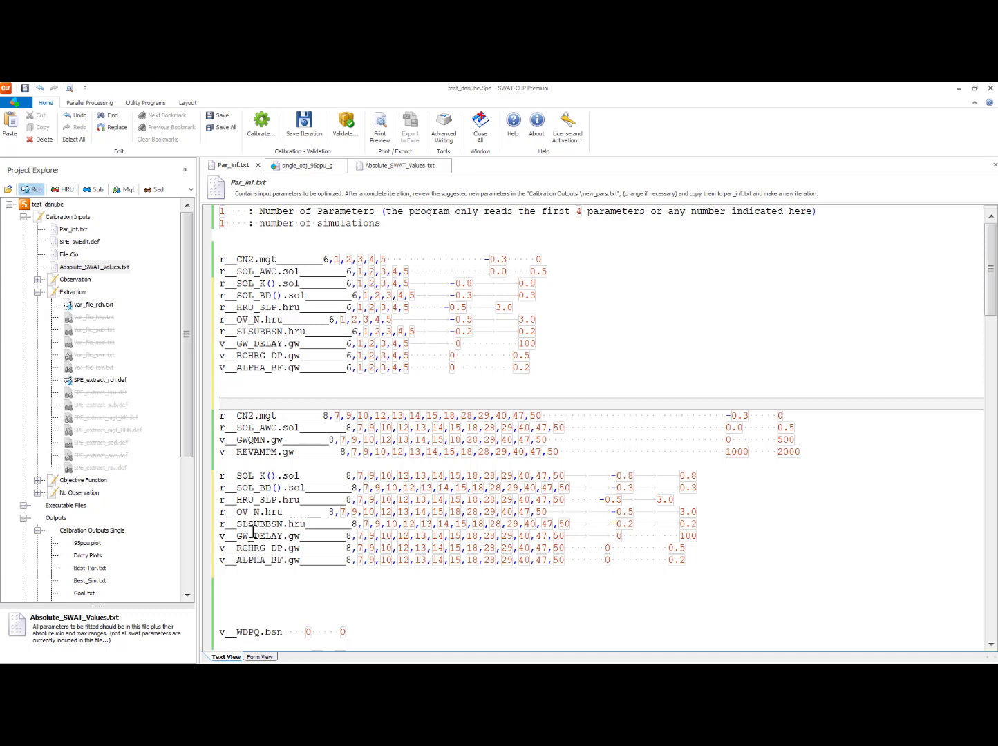
- Set the number of parameters in Par_inf.txt to 22
left_click(222, 213)
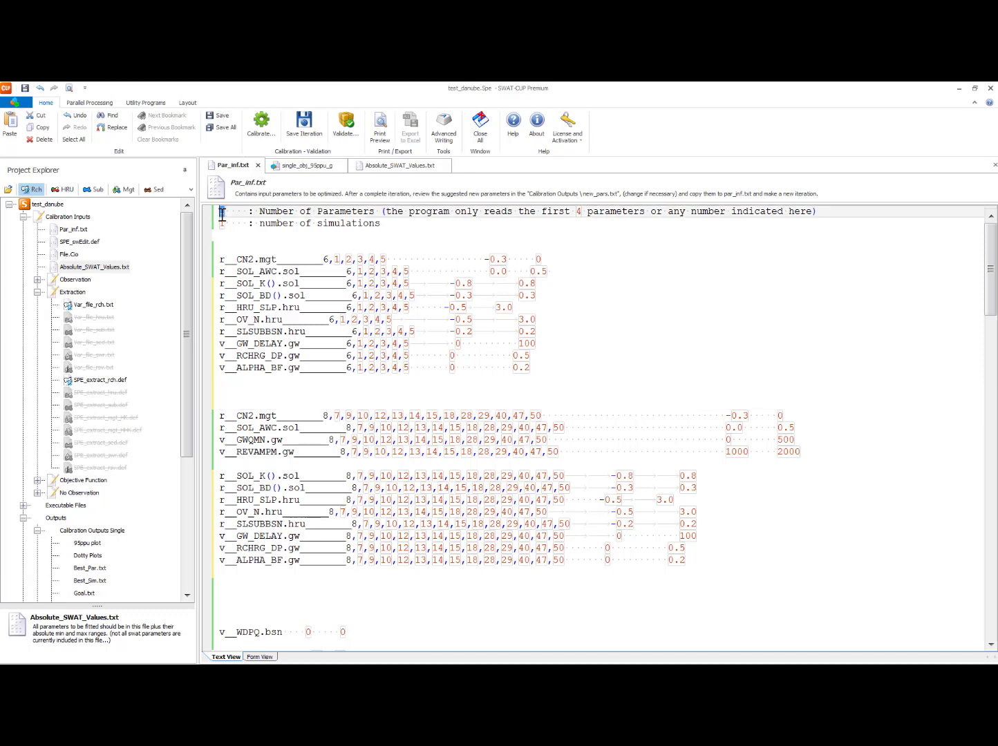
type("22")
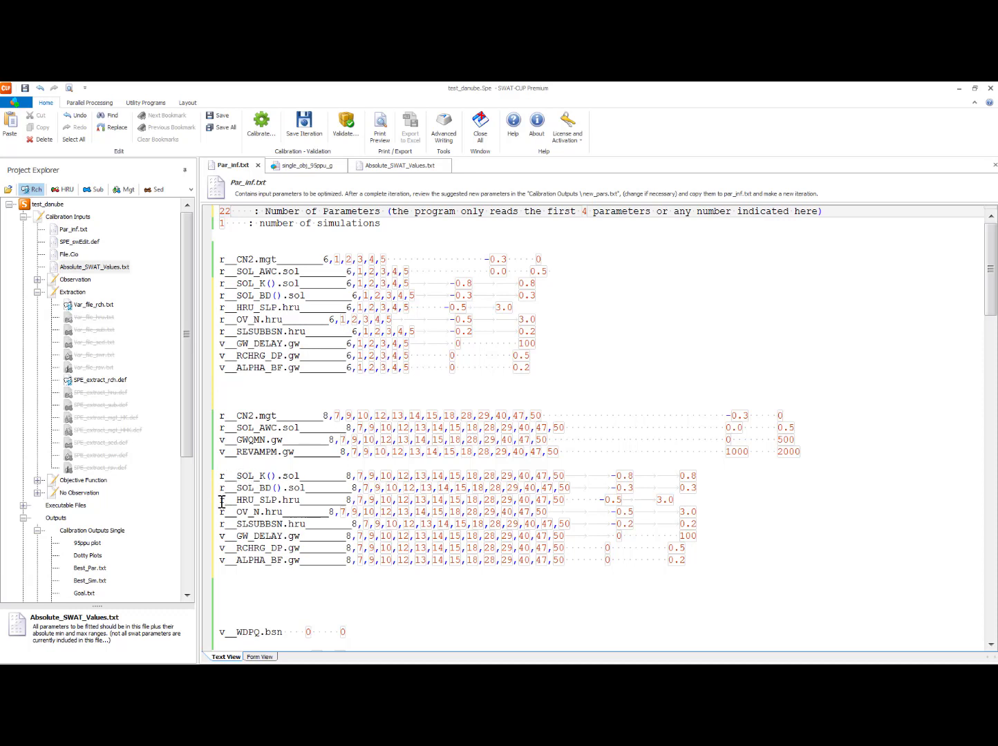
left_click_drag(219, 500, 245, 525)
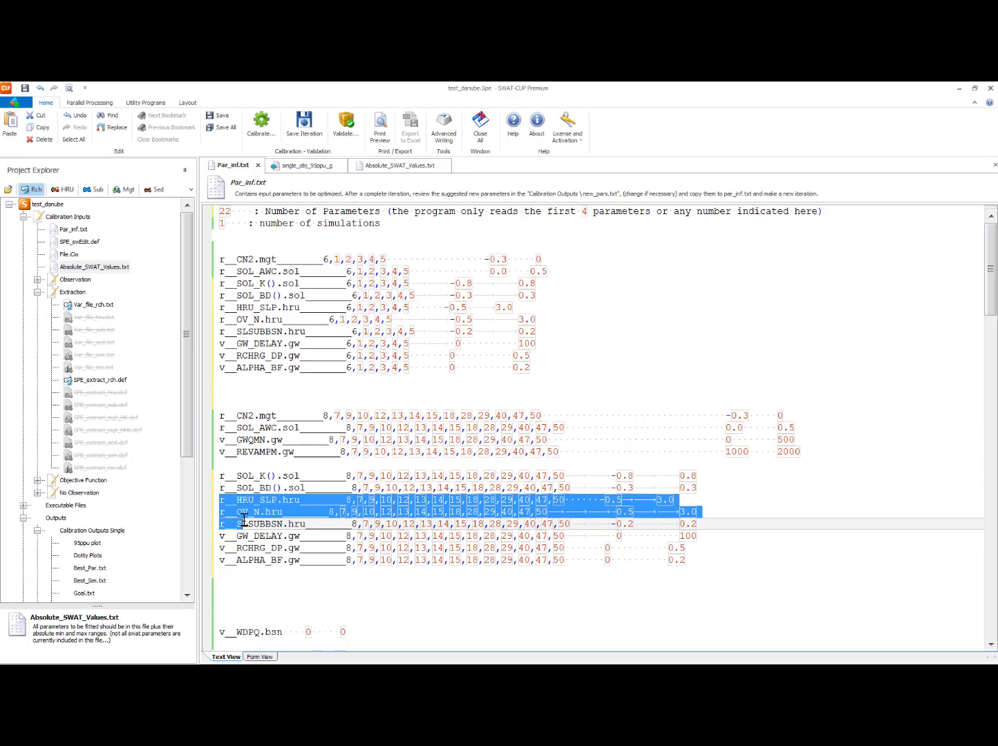
left_click(281, 517)
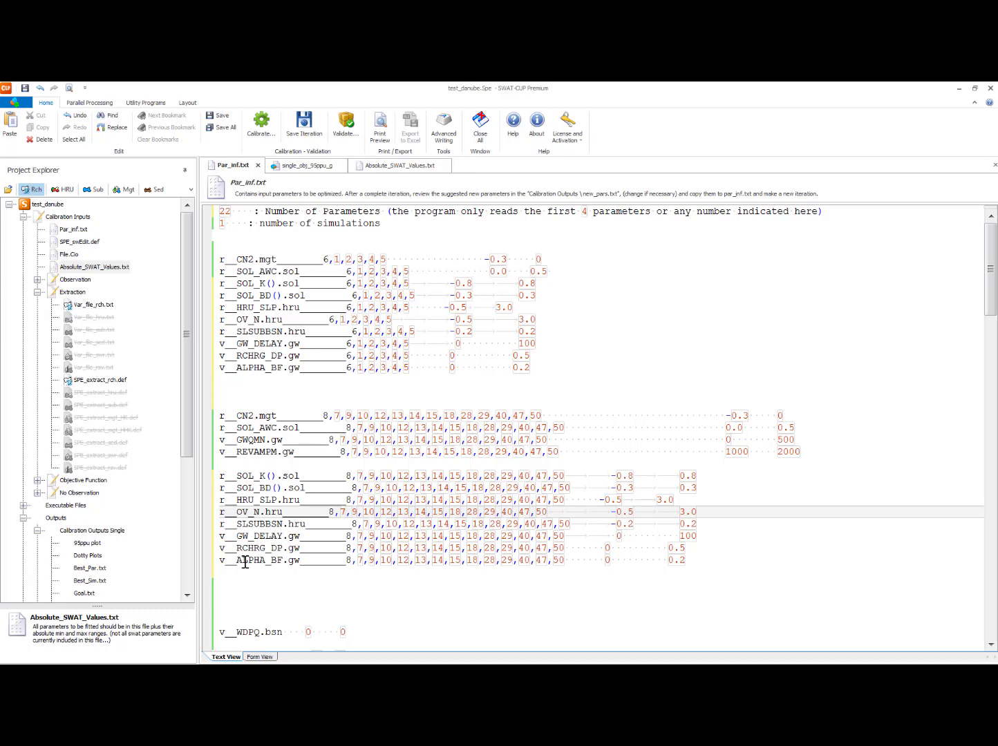
left_click(249, 465)
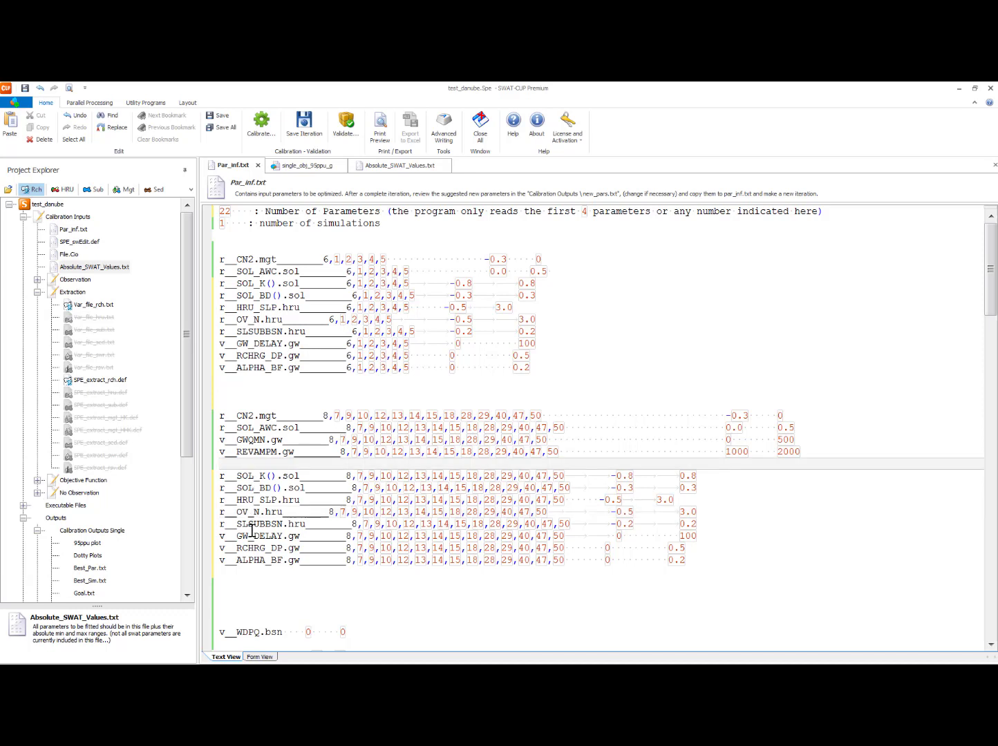
left_click(254, 399)
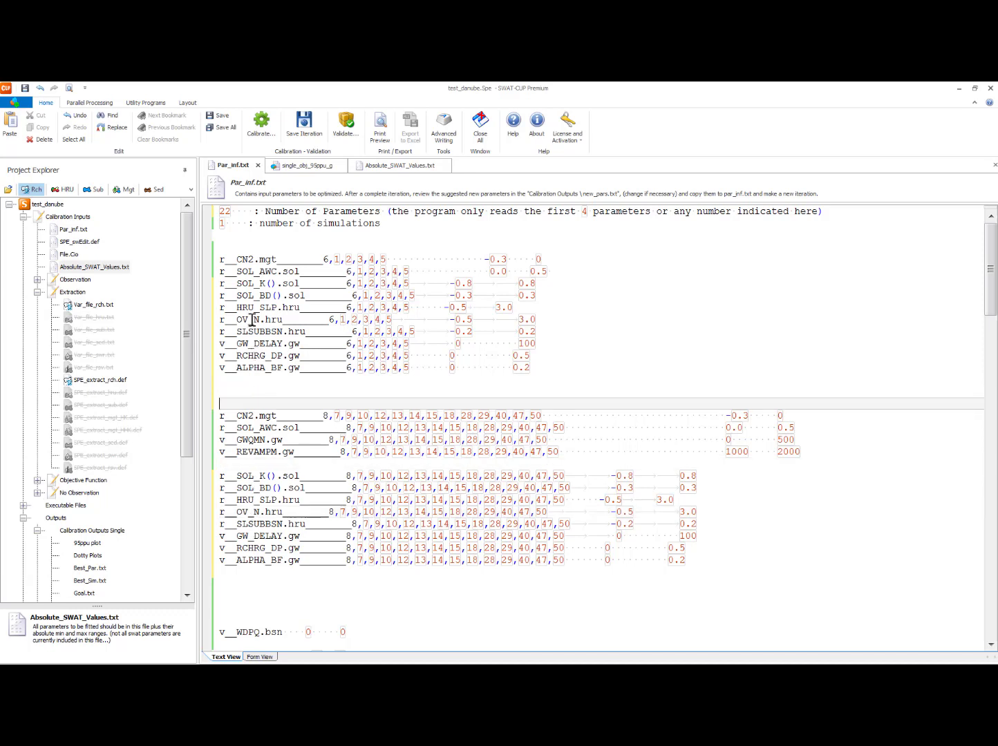
- Set the number of simulations in Par_inf.txt to 800 and check the parallel processing settings
left_click(228, 223)
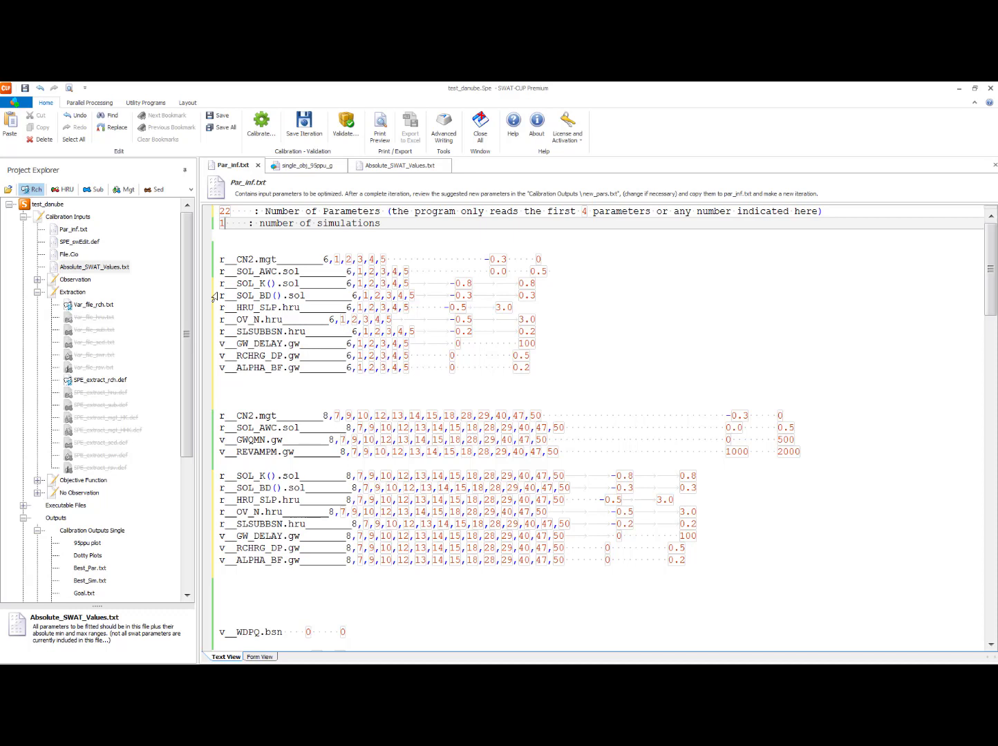
key("BackSpace")
type("800")
left_click(89, 103)
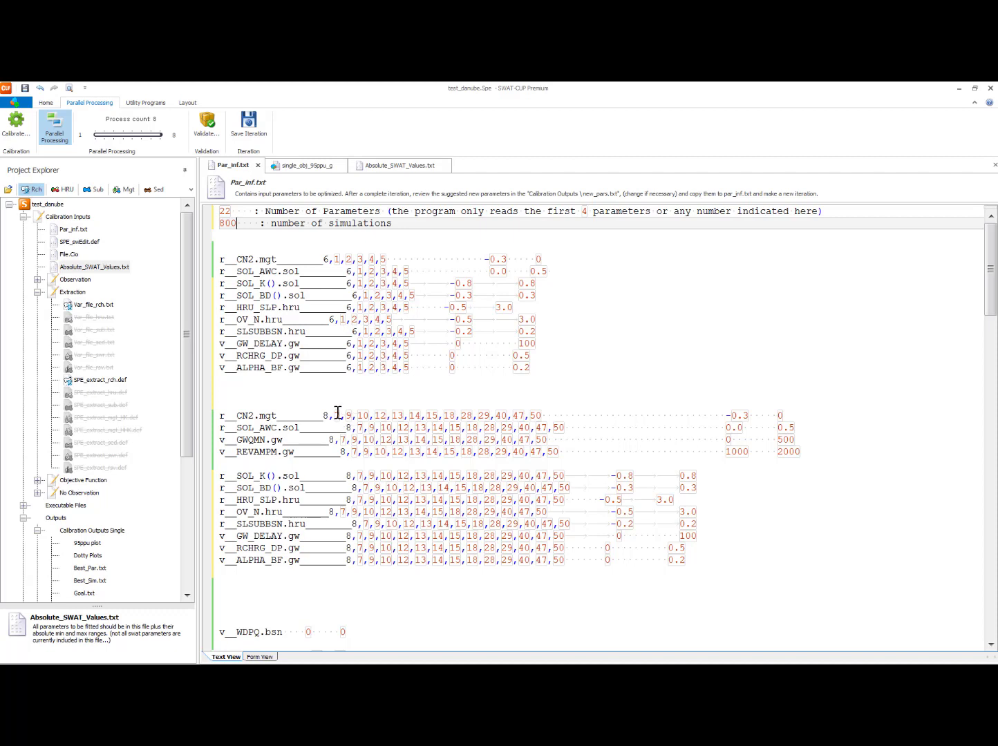
- Save all changed files and close all open documents
left_click(46, 102)
left_click(225, 129)
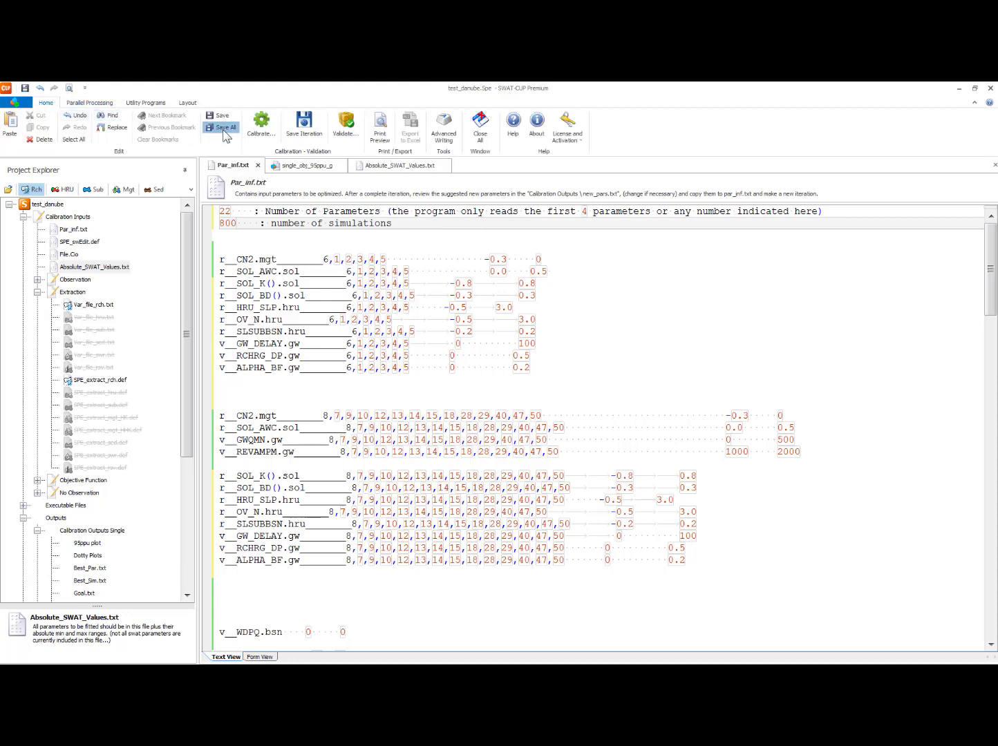
left_click(480, 132)
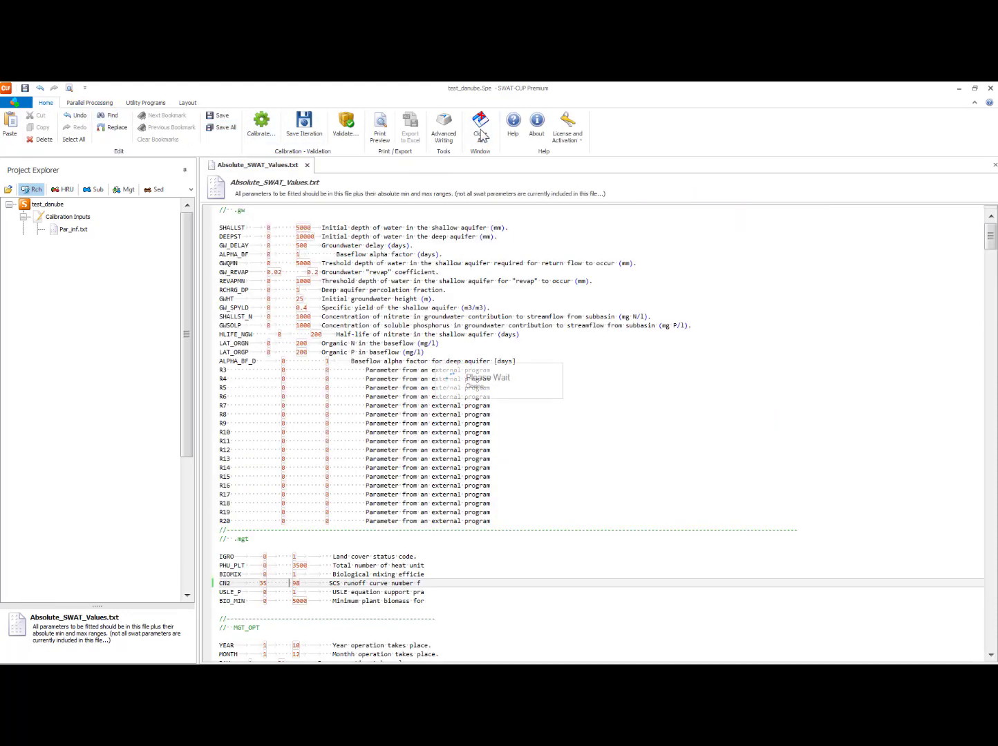
- Run the SPE_pre.bat calibration step and close its window once the process finishes
left_click(260, 124)
left_click(463, 308)
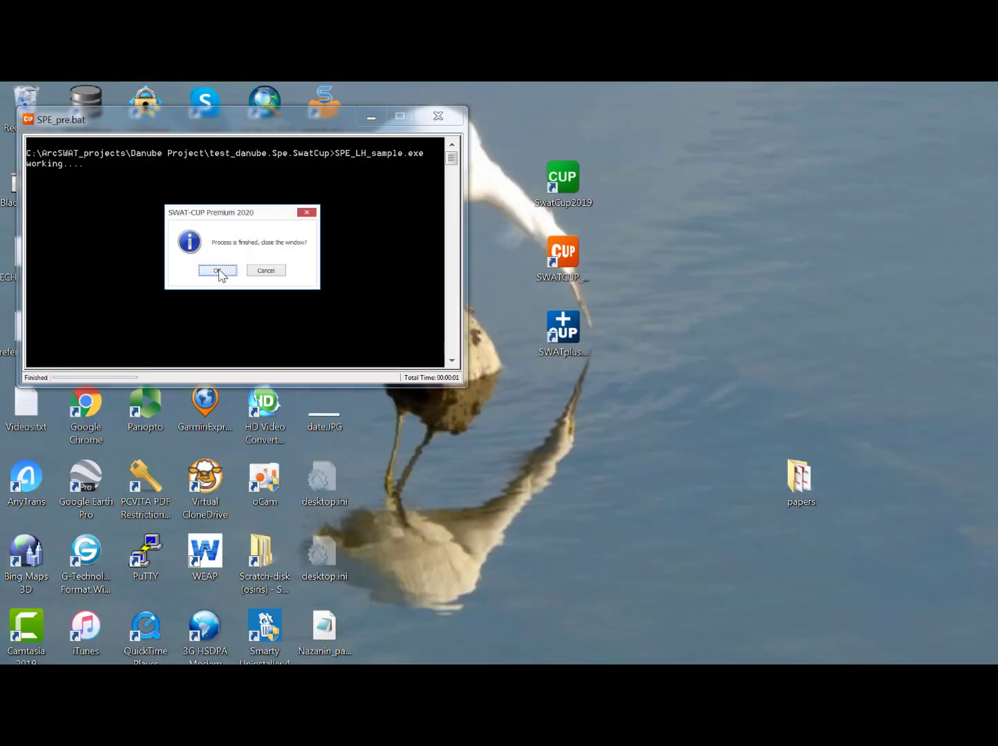
left_click(217, 271)
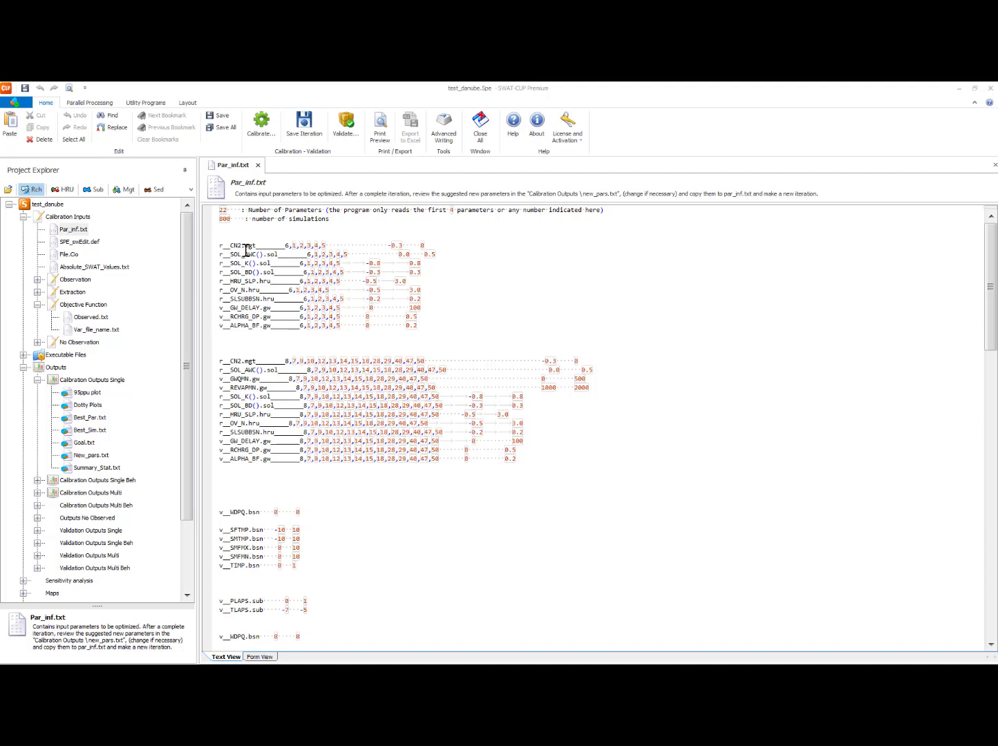
- Run the SPE_Single_Obj_Post.bat calibration step and close its window once the process finishes
left_click(259, 132)
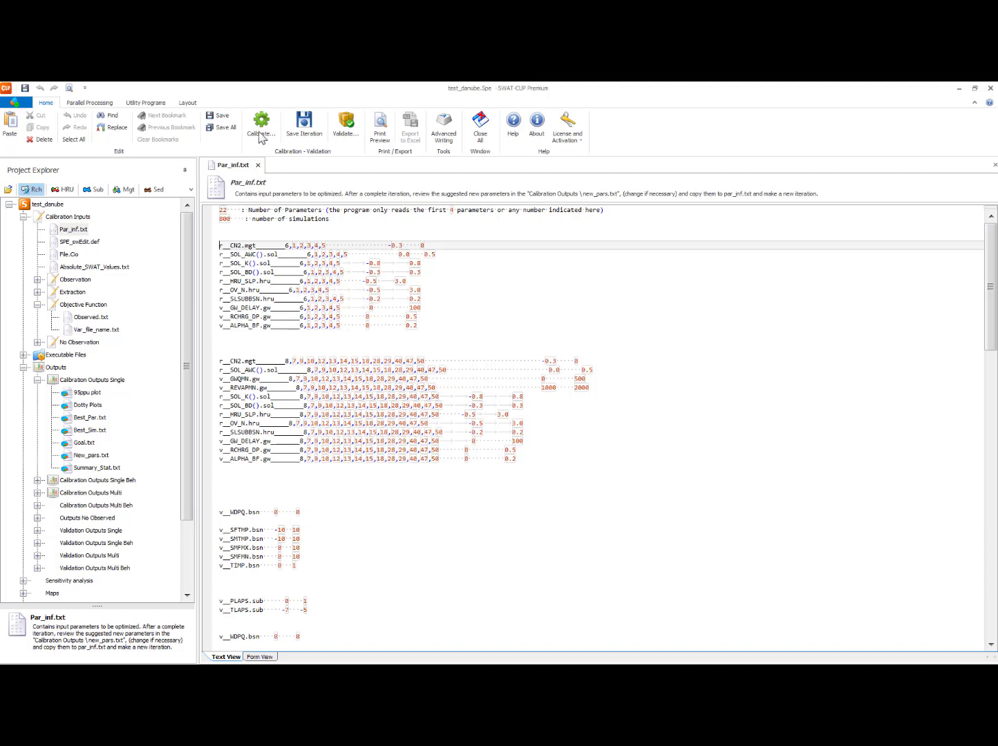
left_click(260, 136)
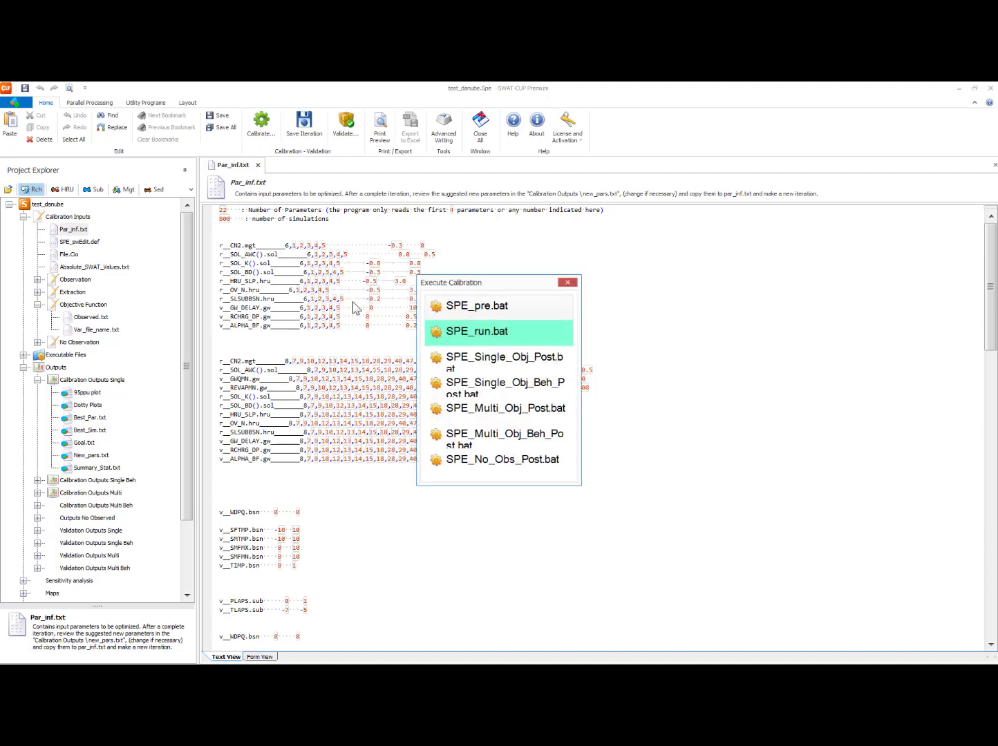
left_click(542, 363)
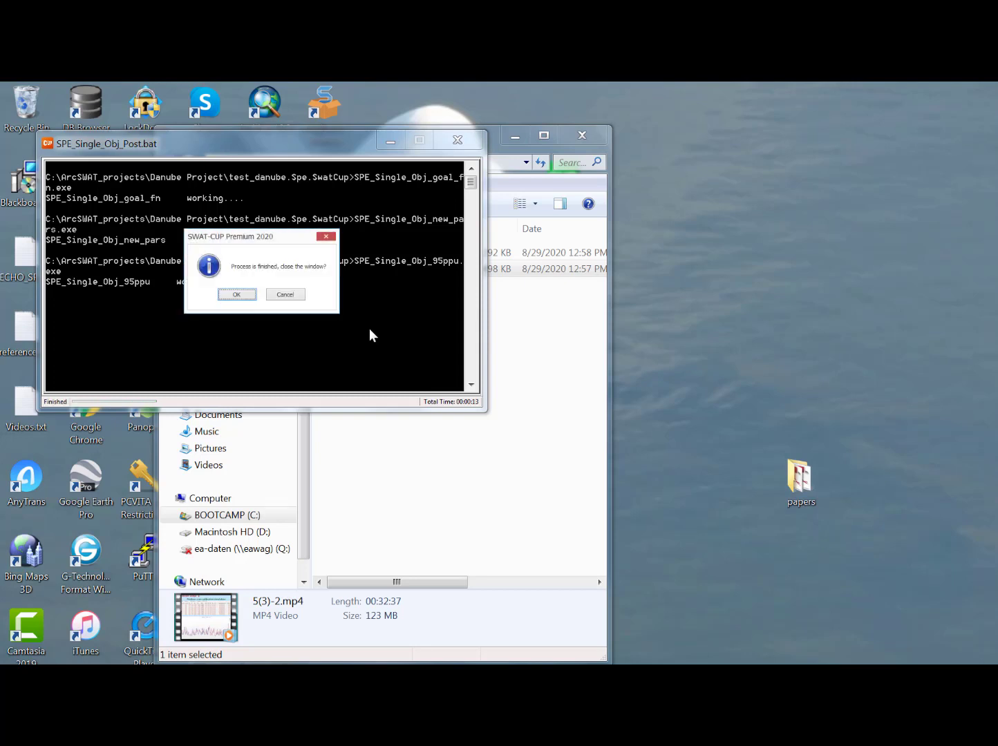
left_click(237, 295)
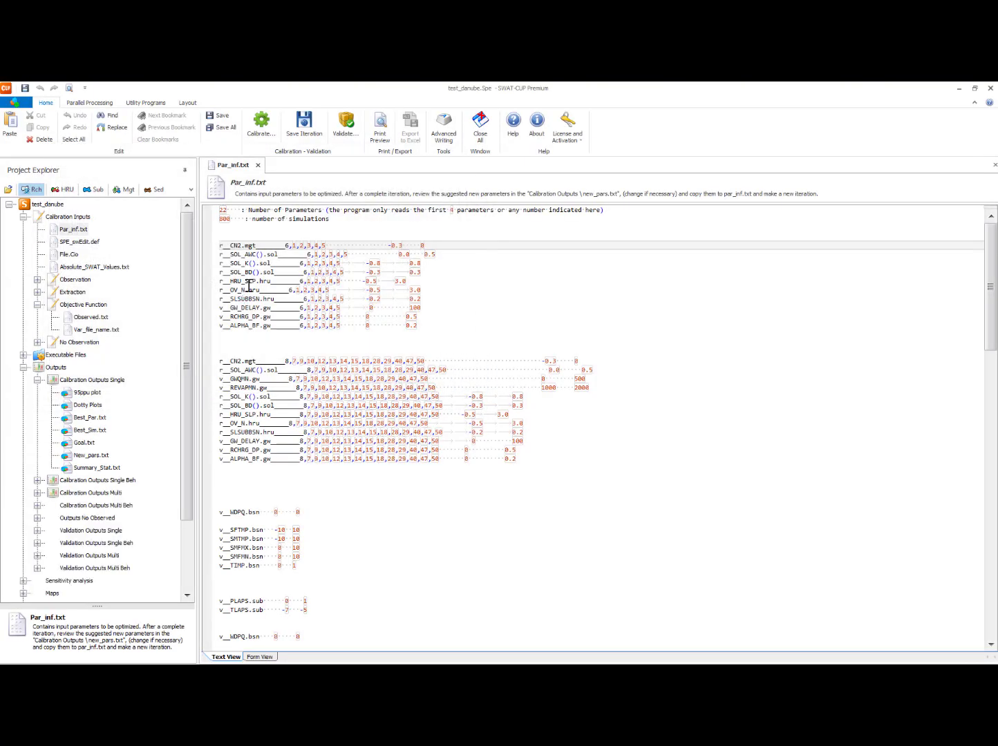
- Compare observed flows with the uncertainty band and best estimation in the 95ppu charts from Flow_Out_6 to Flow_Out_48, and open Summary_Stat.txt
double_click(86, 393)
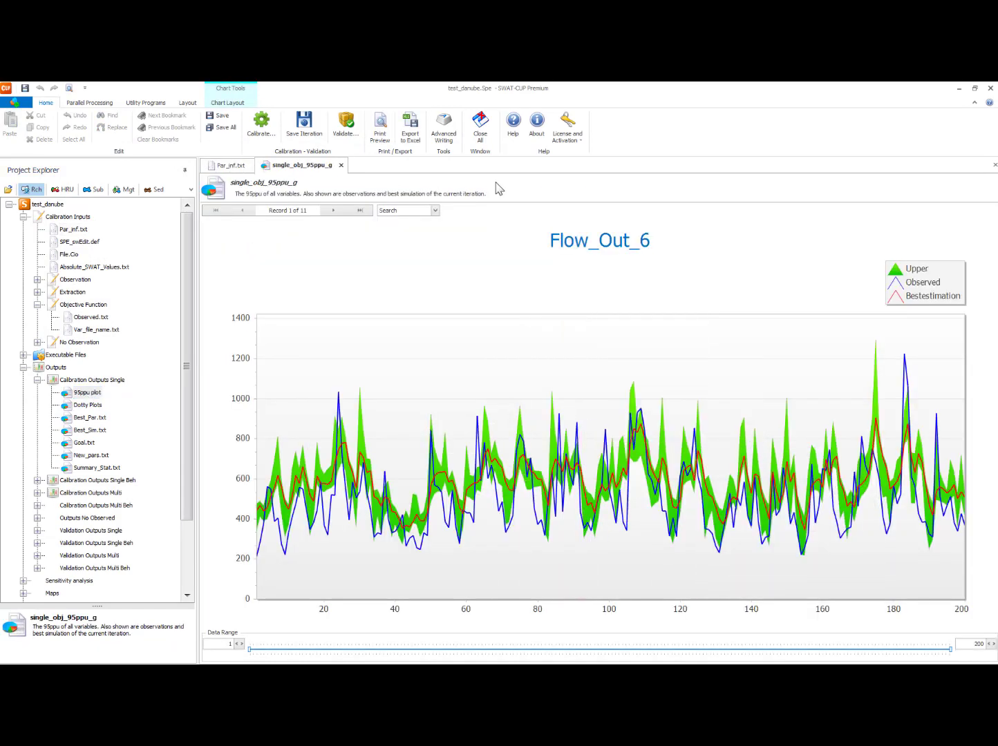
left_click(334, 210)
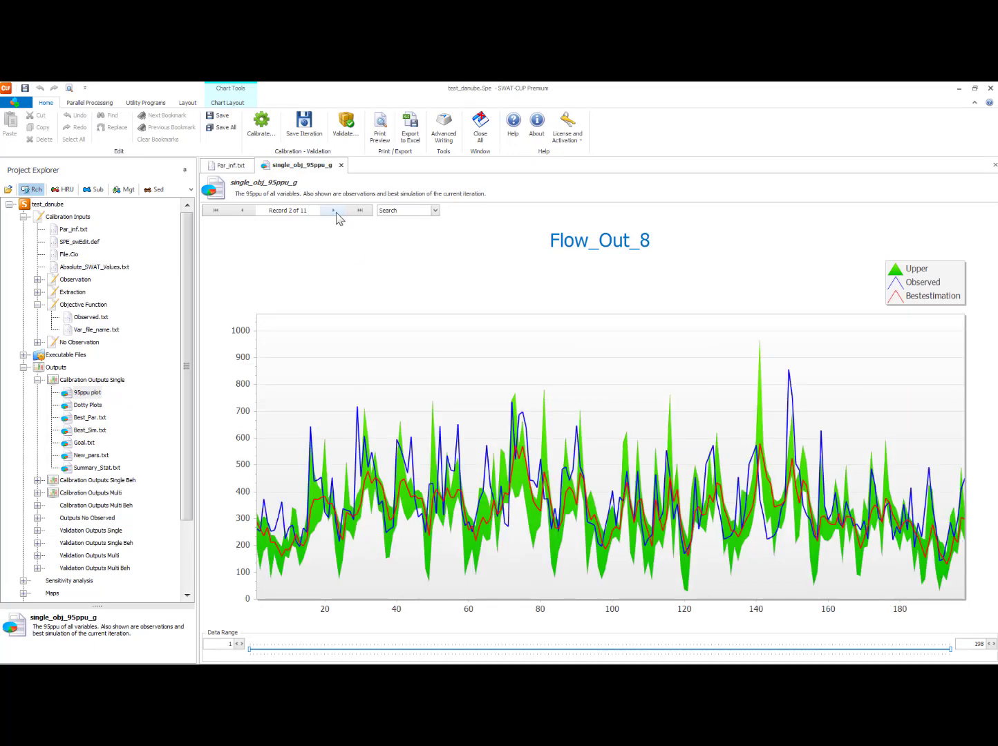
left_click(333, 211)
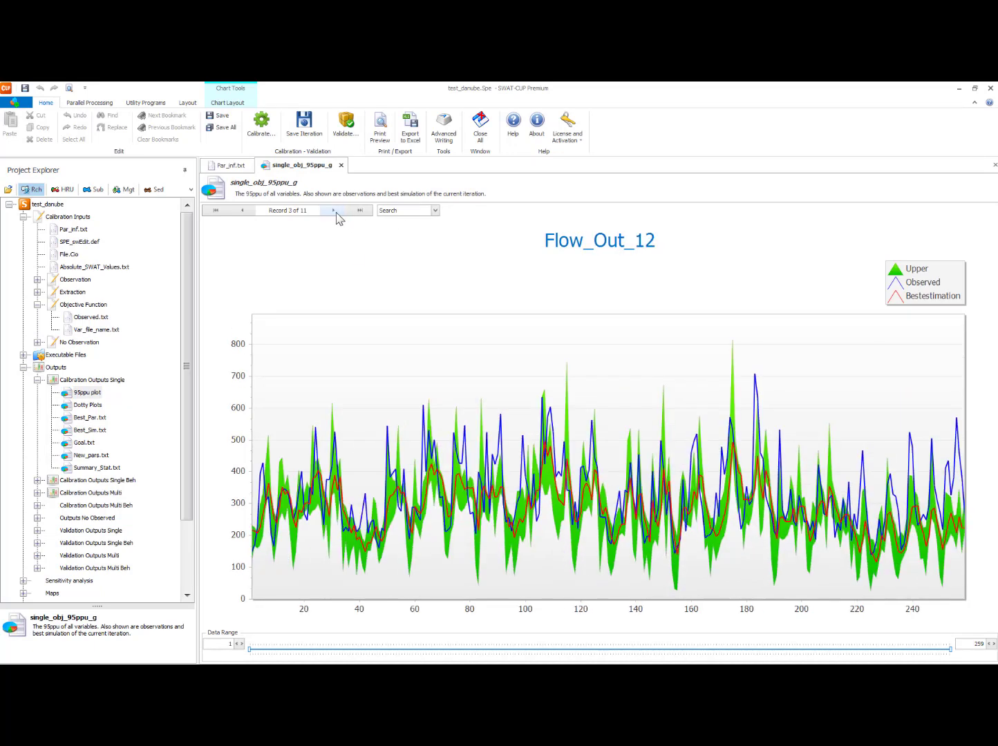
left_click(334, 211)
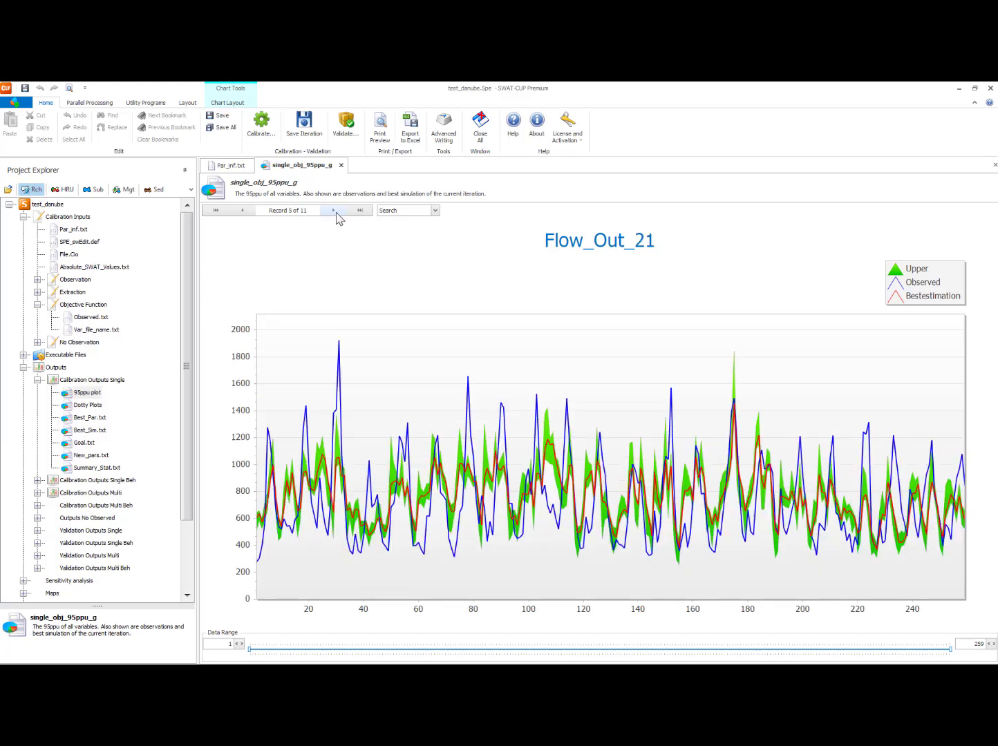
left_click(333, 210)
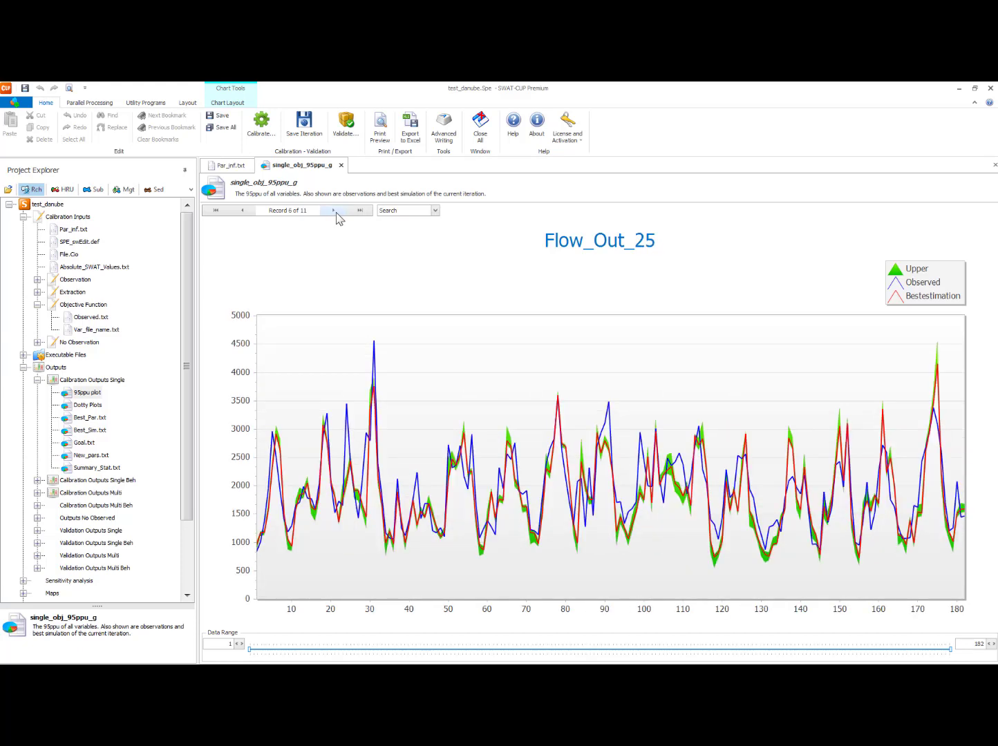
left_click(336, 213)
left_click(336, 214)
left_click(334, 212)
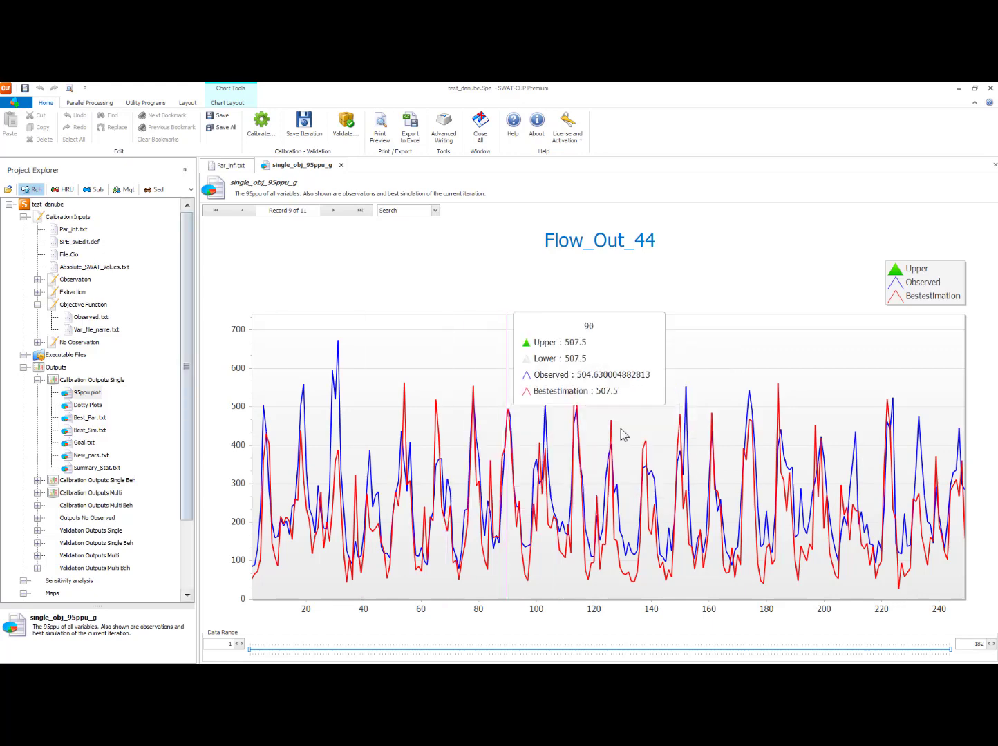
left_click(333, 210)
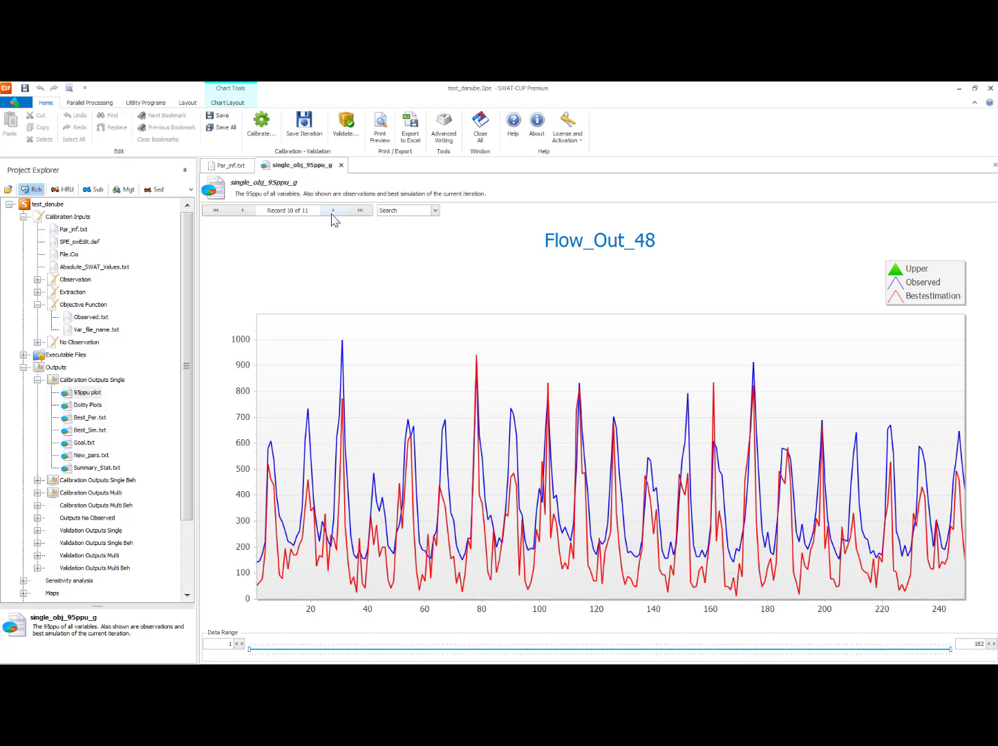
double_click(96, 469)
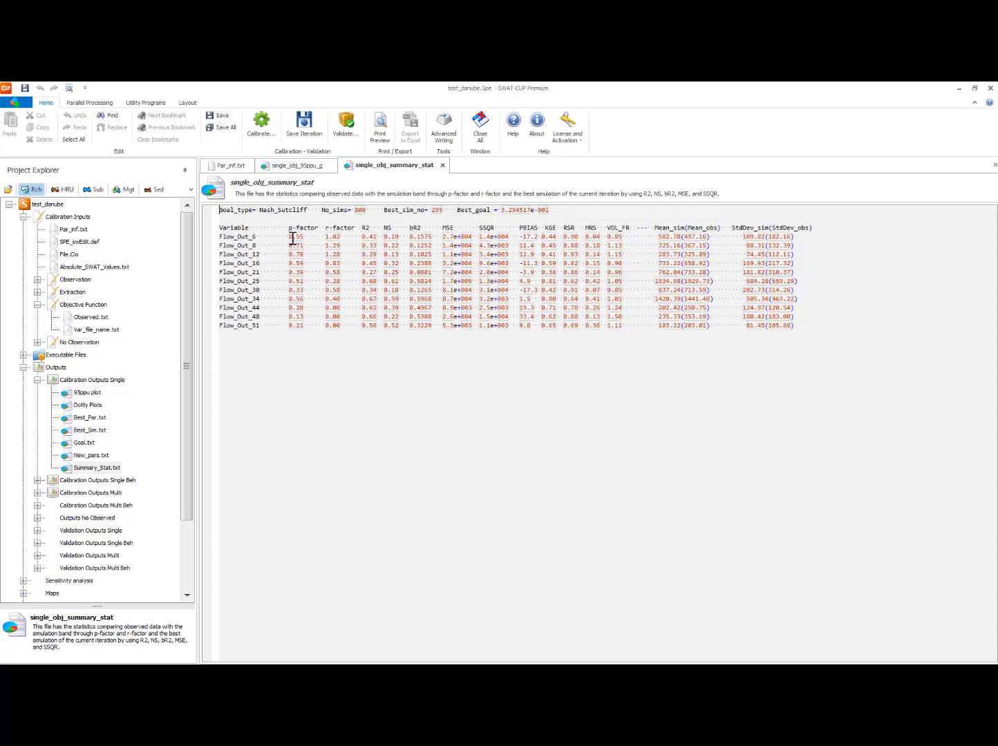
- Compare the p-factors of Flow_Out_6 and Flow_Out_8 in the summary statistics with their 95ppu charts, and return to the statistics
left_click_drag(290, 239, 304, 236)
left_click(298, 247)
left_click(305, 166)
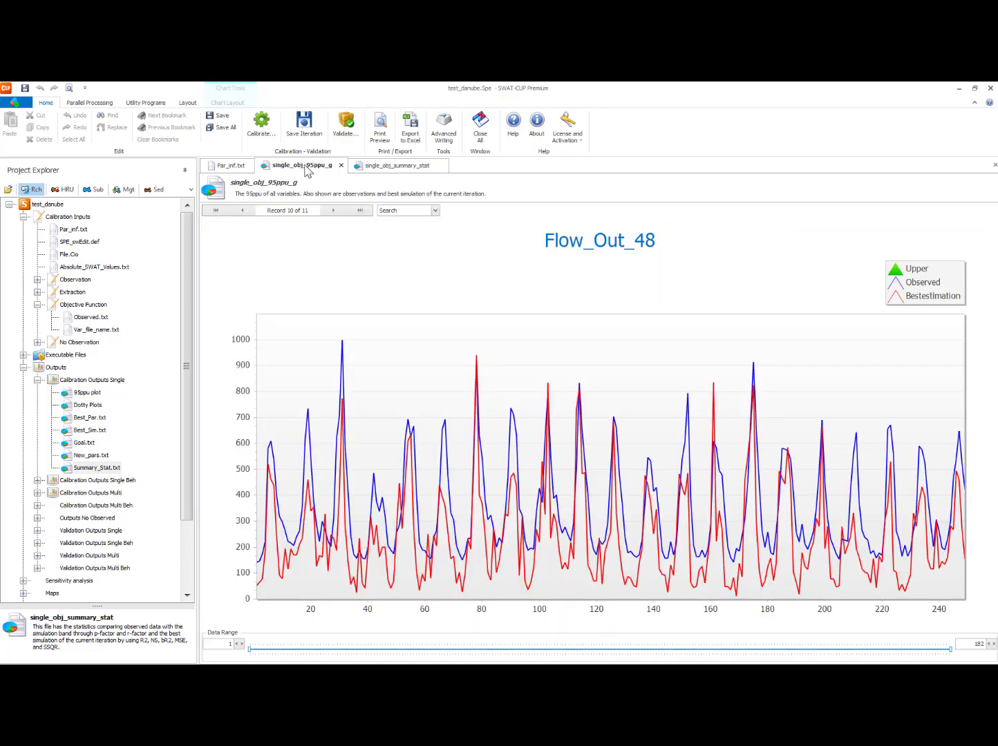
left_click(216, 211)
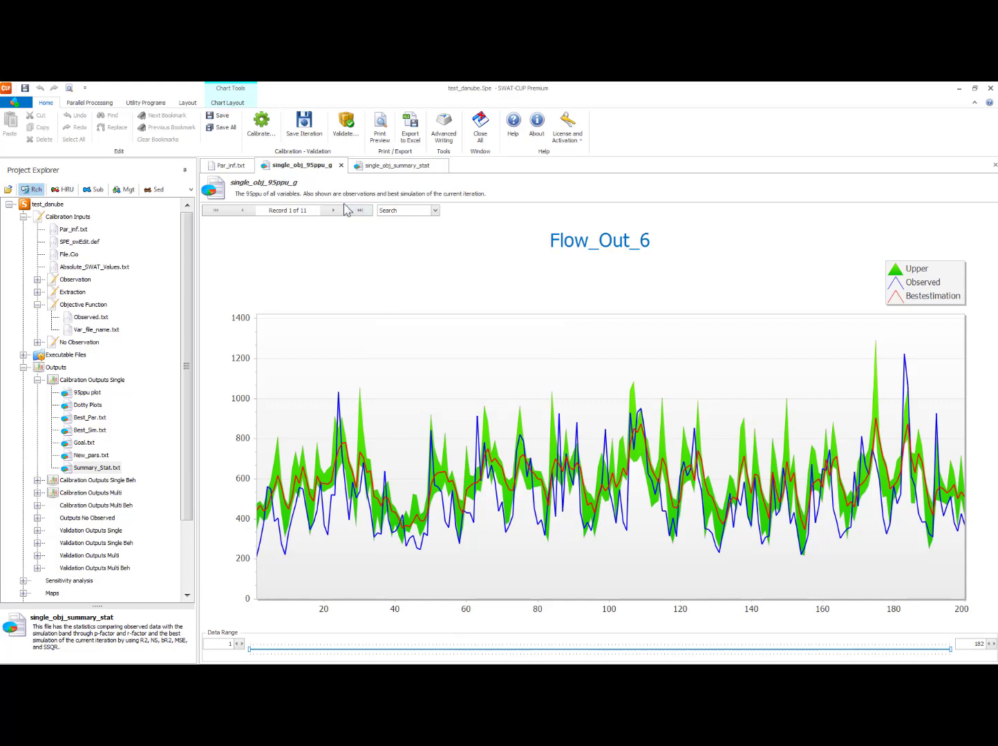
left_click(333, 211)
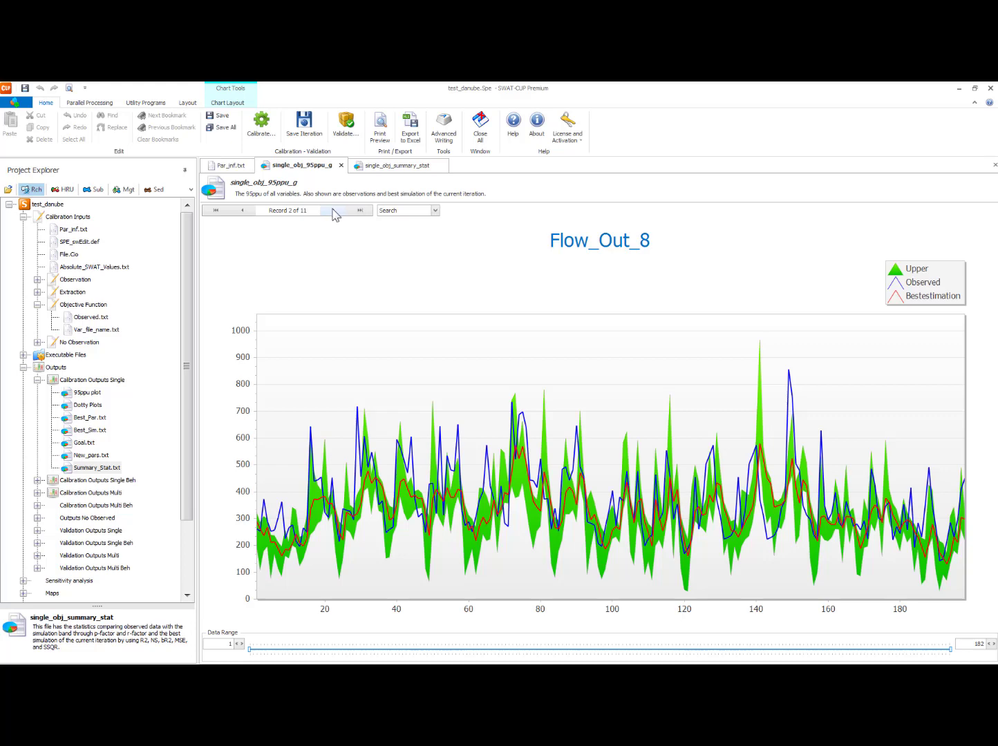
mouse_move(558, 511)
left_click(97, 468)
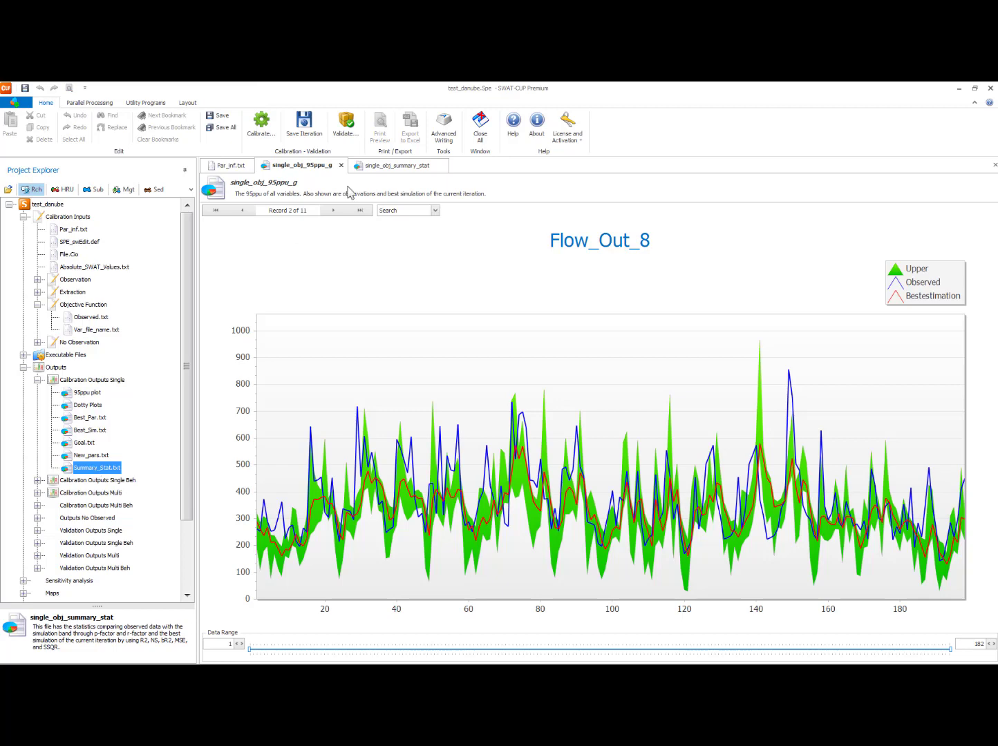
left_click(387, 167)
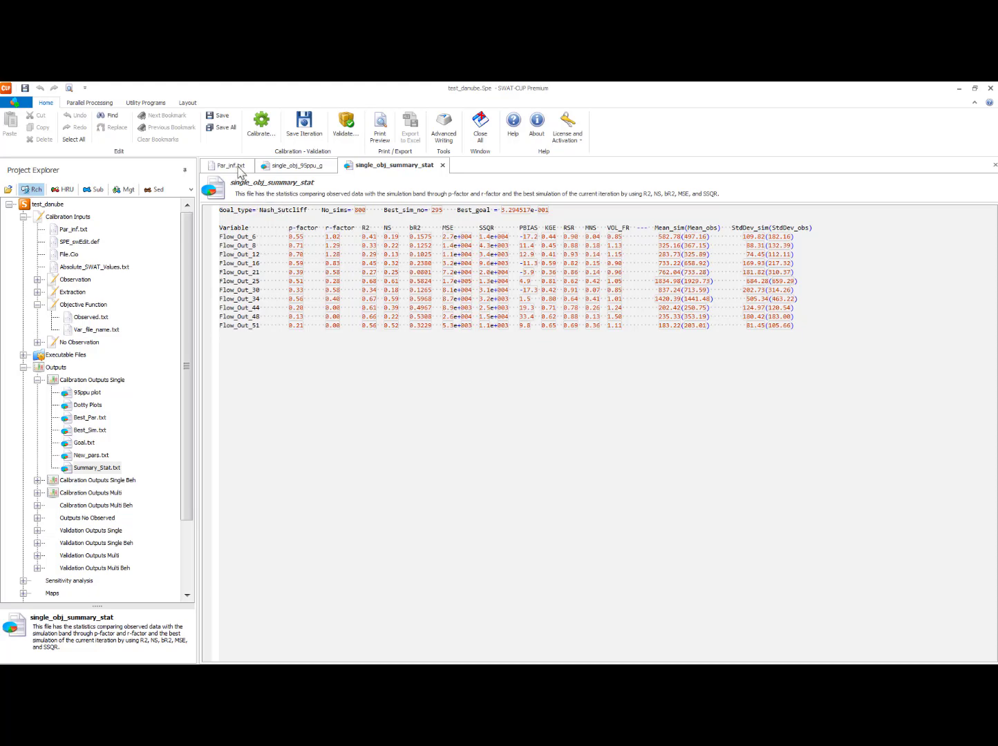
- Show Par_inf.txt, check its subbasin groups against the ArcSWAT Danube watershed map, and switch back to SWAT-CUP
left_click(239, 167)
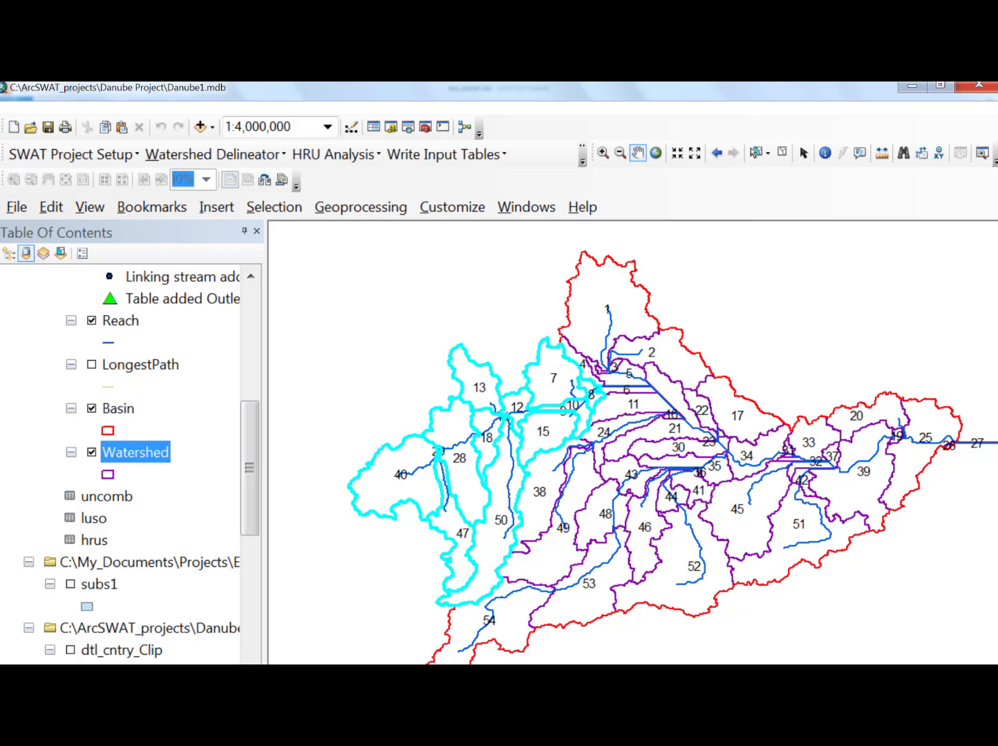
mouse_move(318, 673)
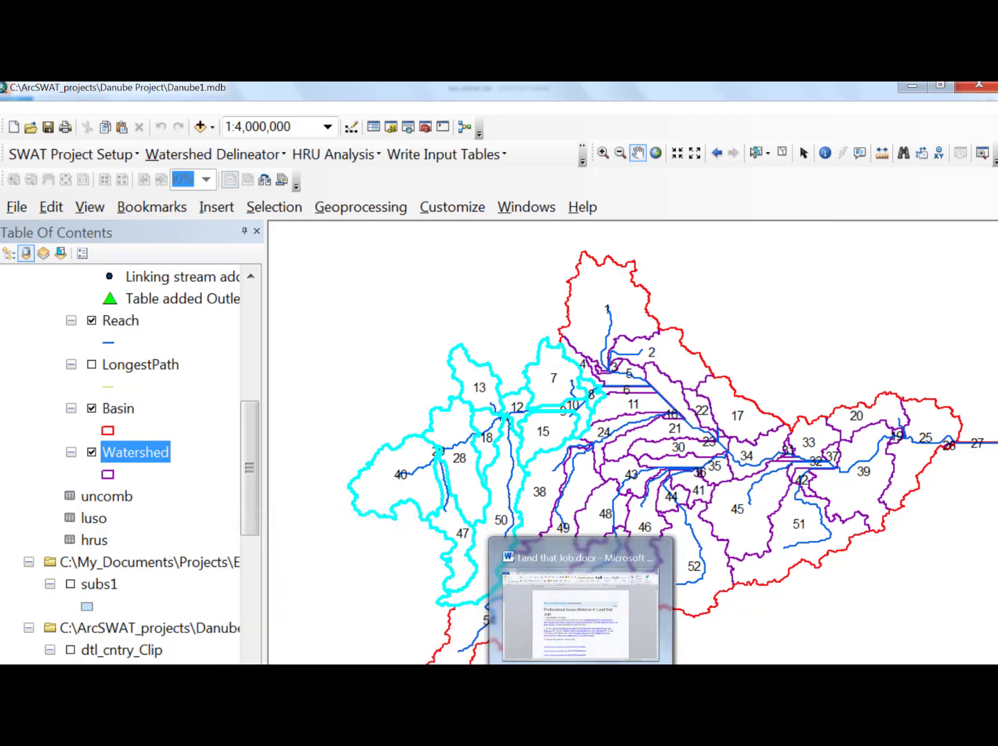
mouse_move(591, 673)
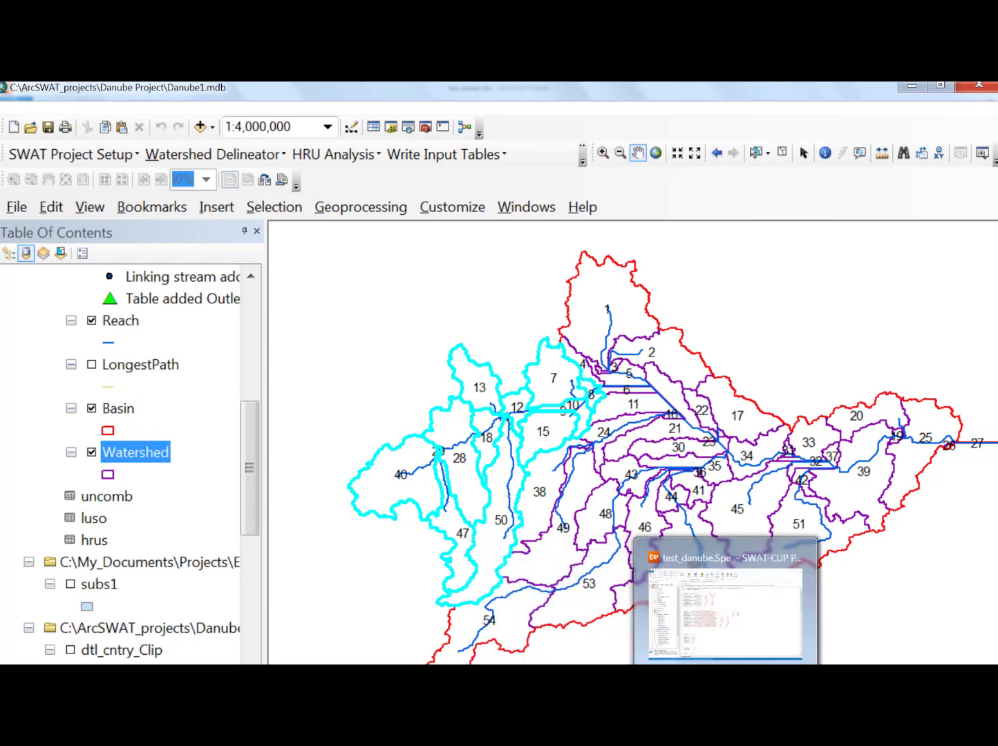
left_click(699, 673)
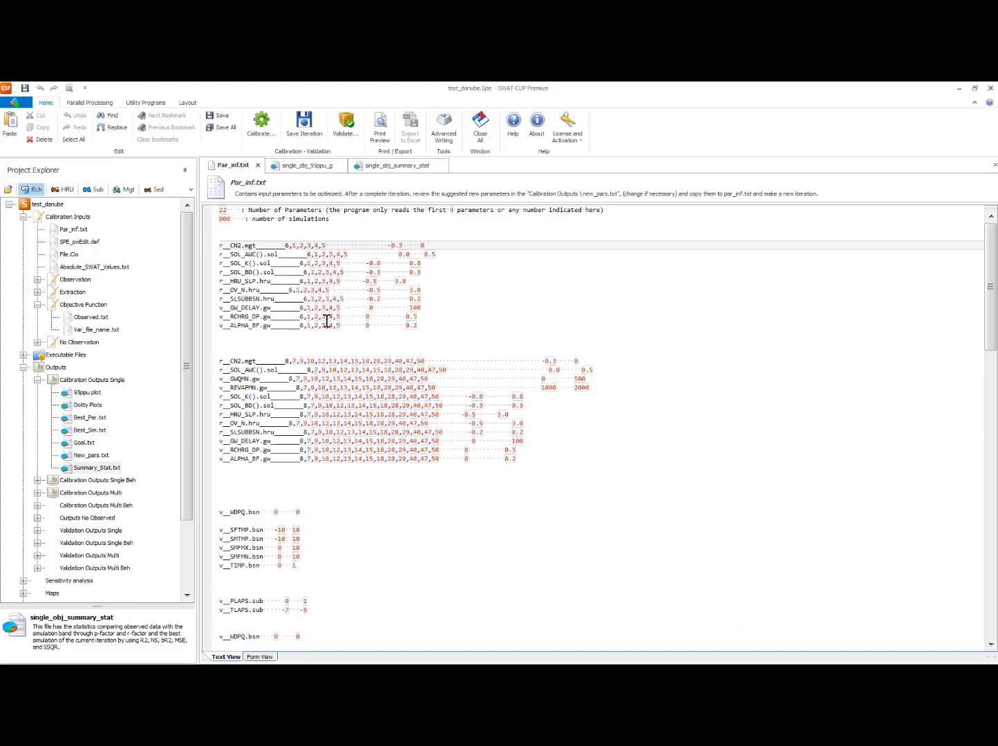